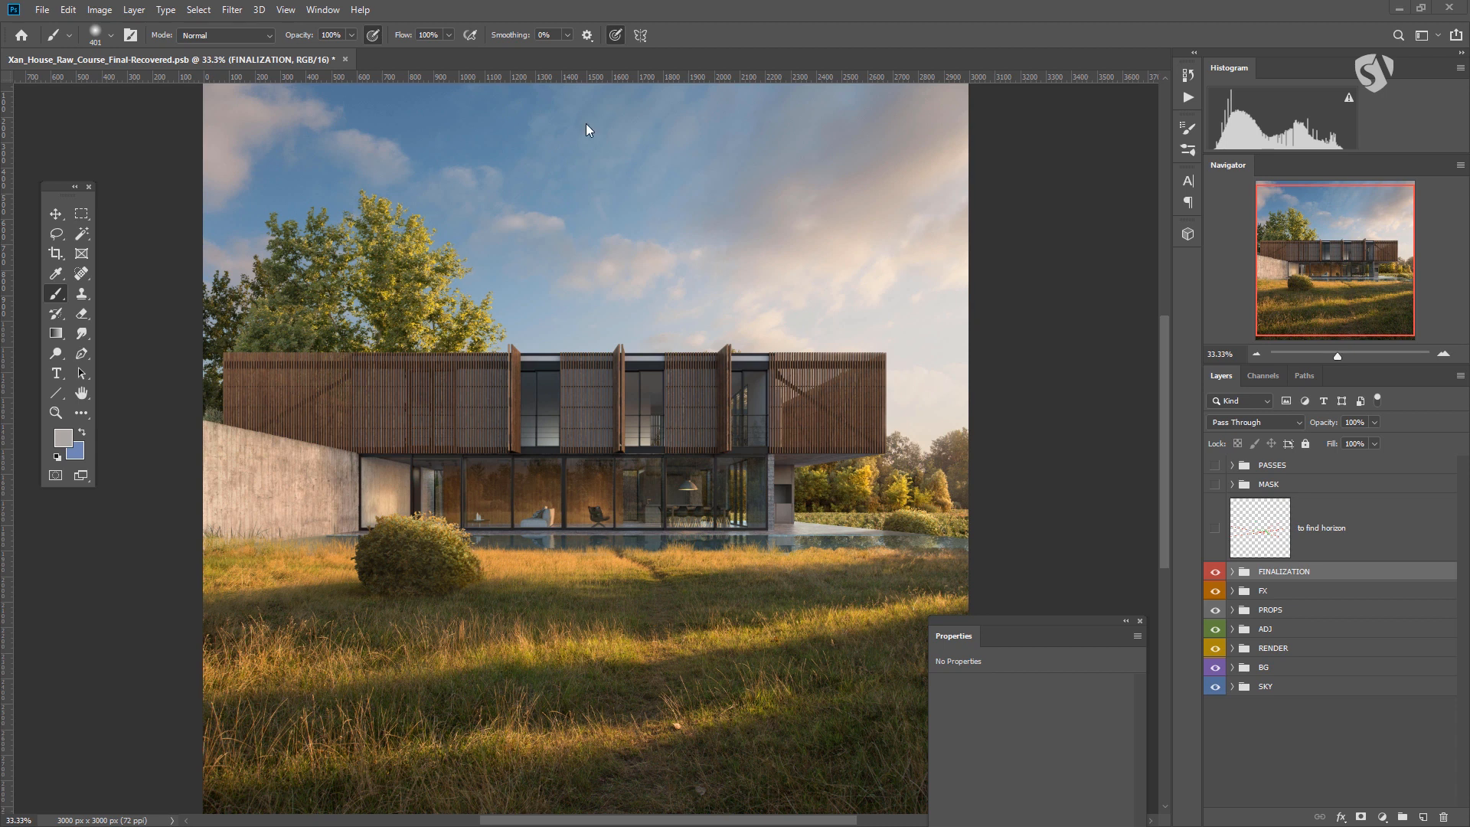
left_click(232, 10)
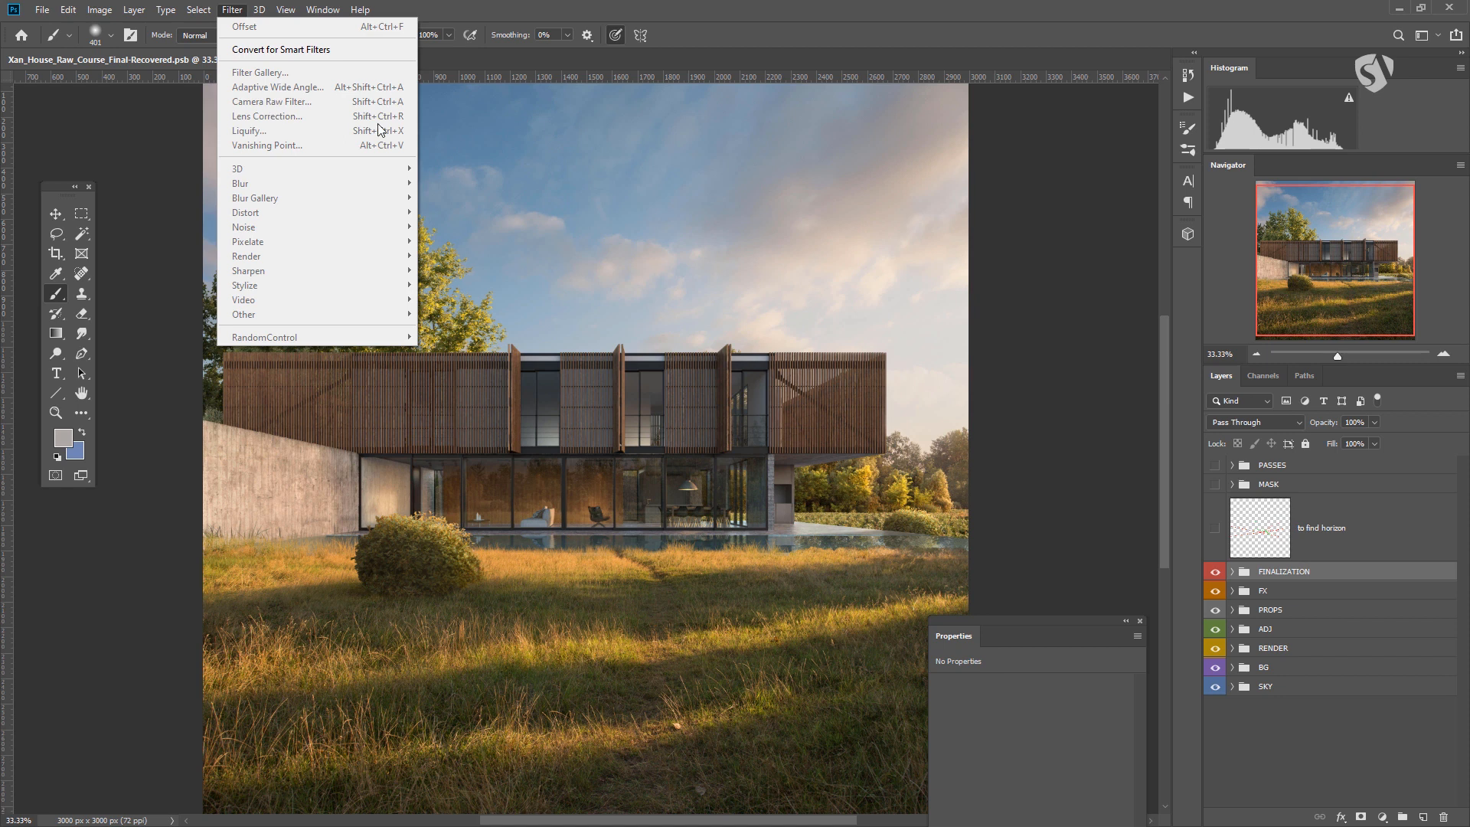
left_click(761, 8)
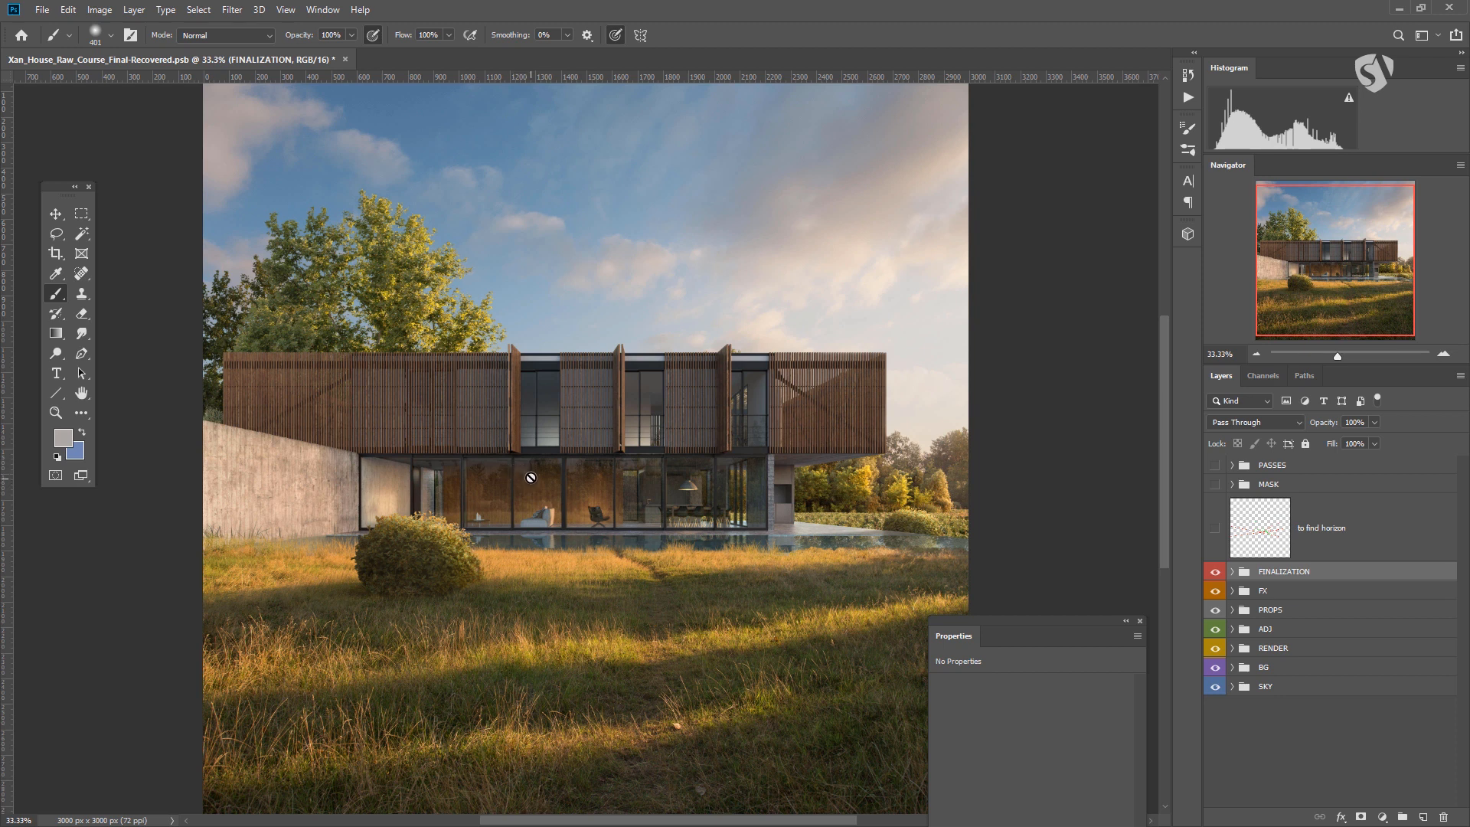
Step: Expand the ADJ group, toggle the Glasses group's visibility off and on, and expand the Glasses group
left_click(1233, 629)
scroll(1302, 651, "down", 5)
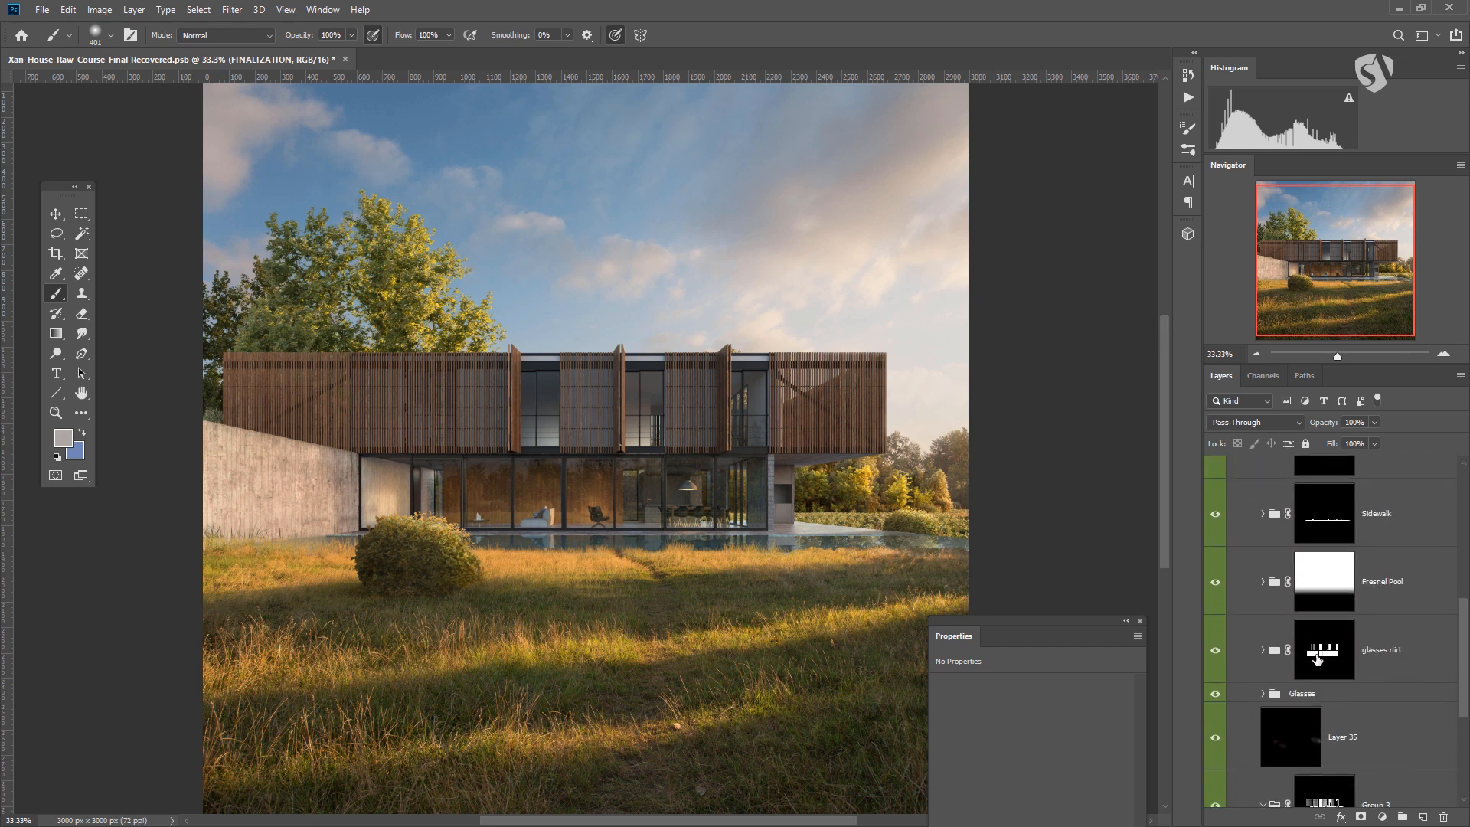
scroll(1310, 681, "down", 1)
left_click(1216, 637)
left_click(1216, 637)
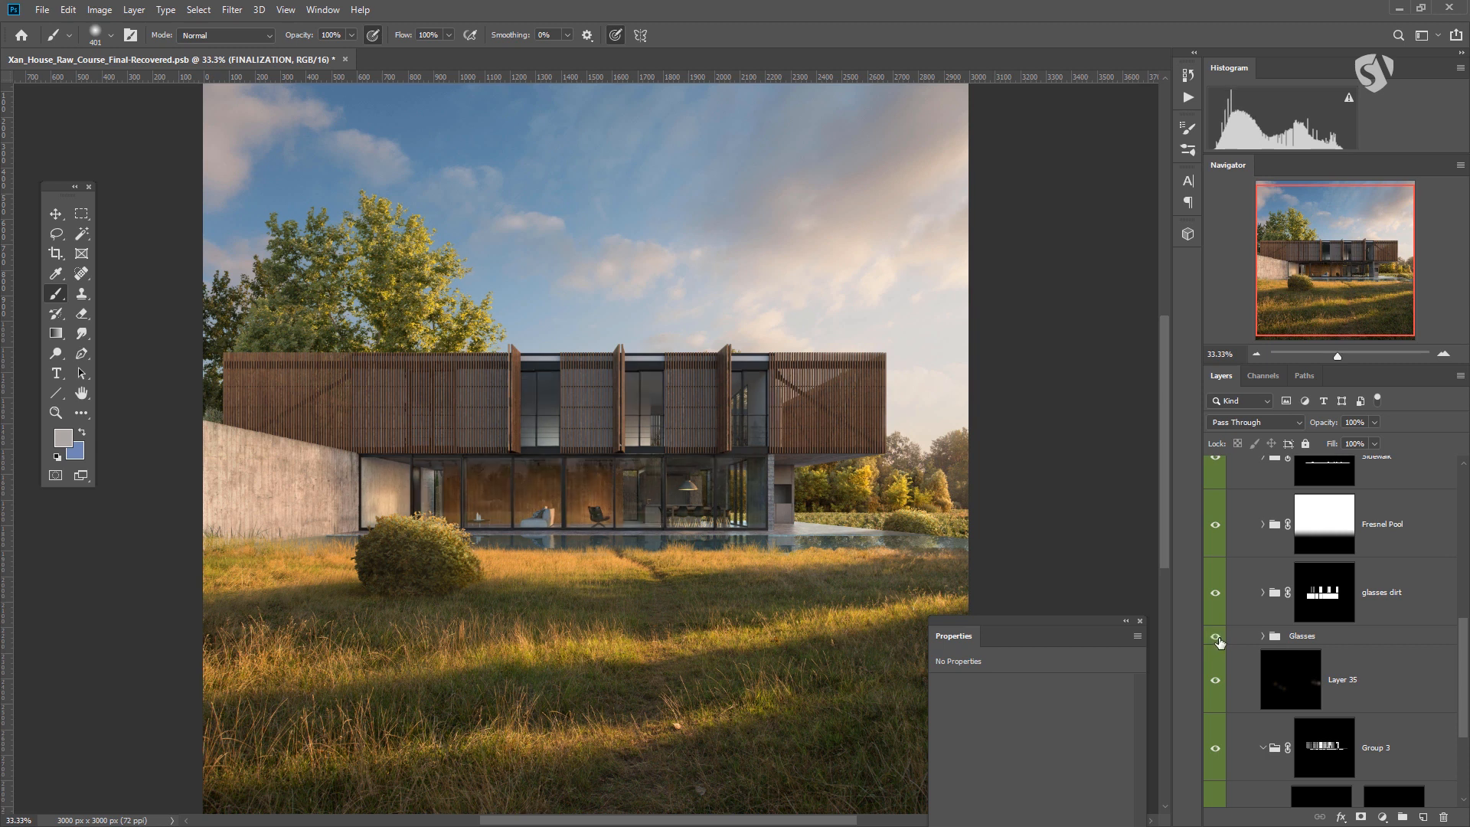
left_click(1264, 637)
scroll(1273, 582, "down", 3)
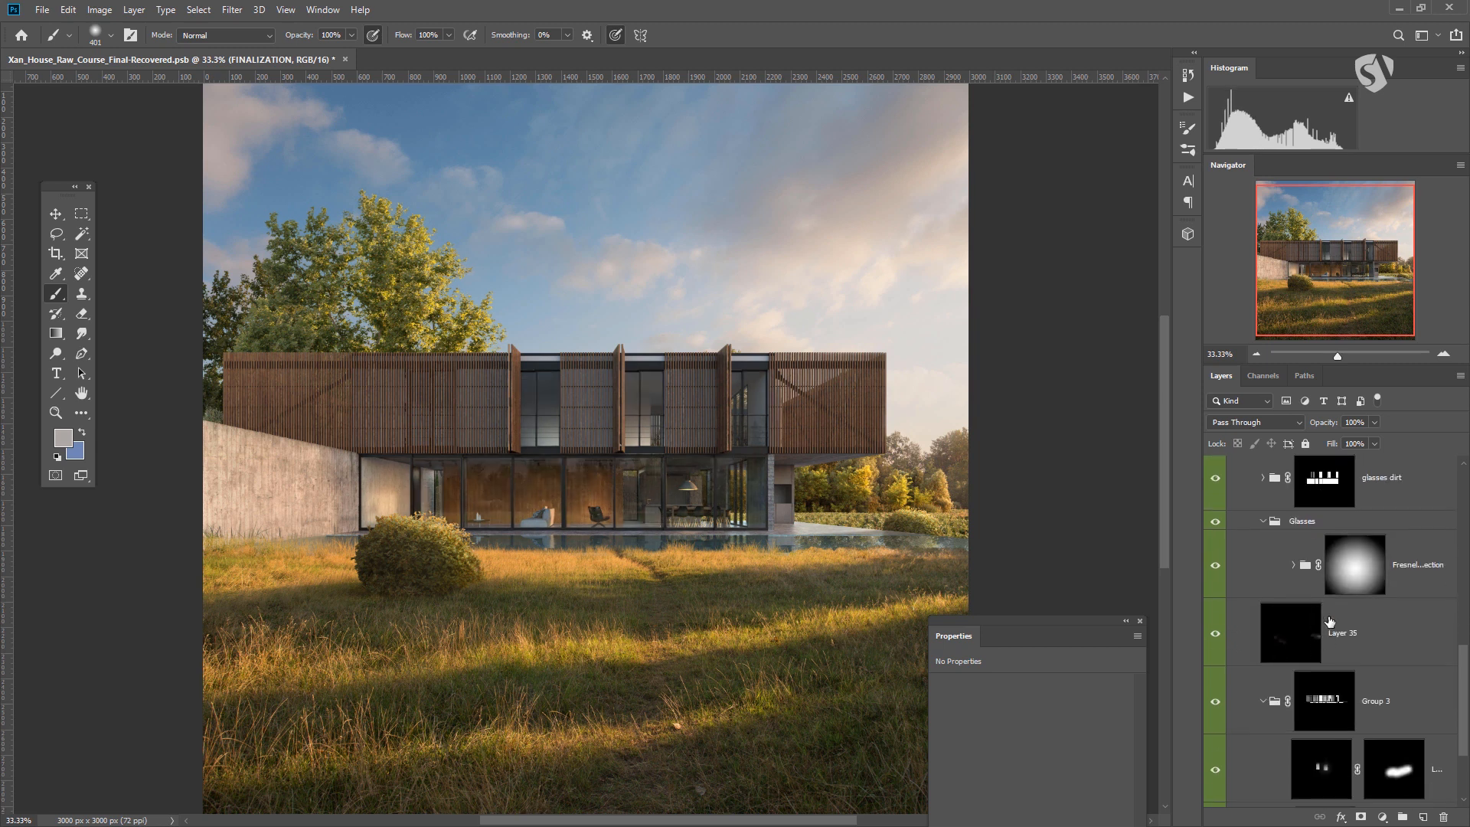
Step: Expand the Fresnel_reflection group and temporarily disable its radial layer mask to compare the glass
left_click(1293, 547)
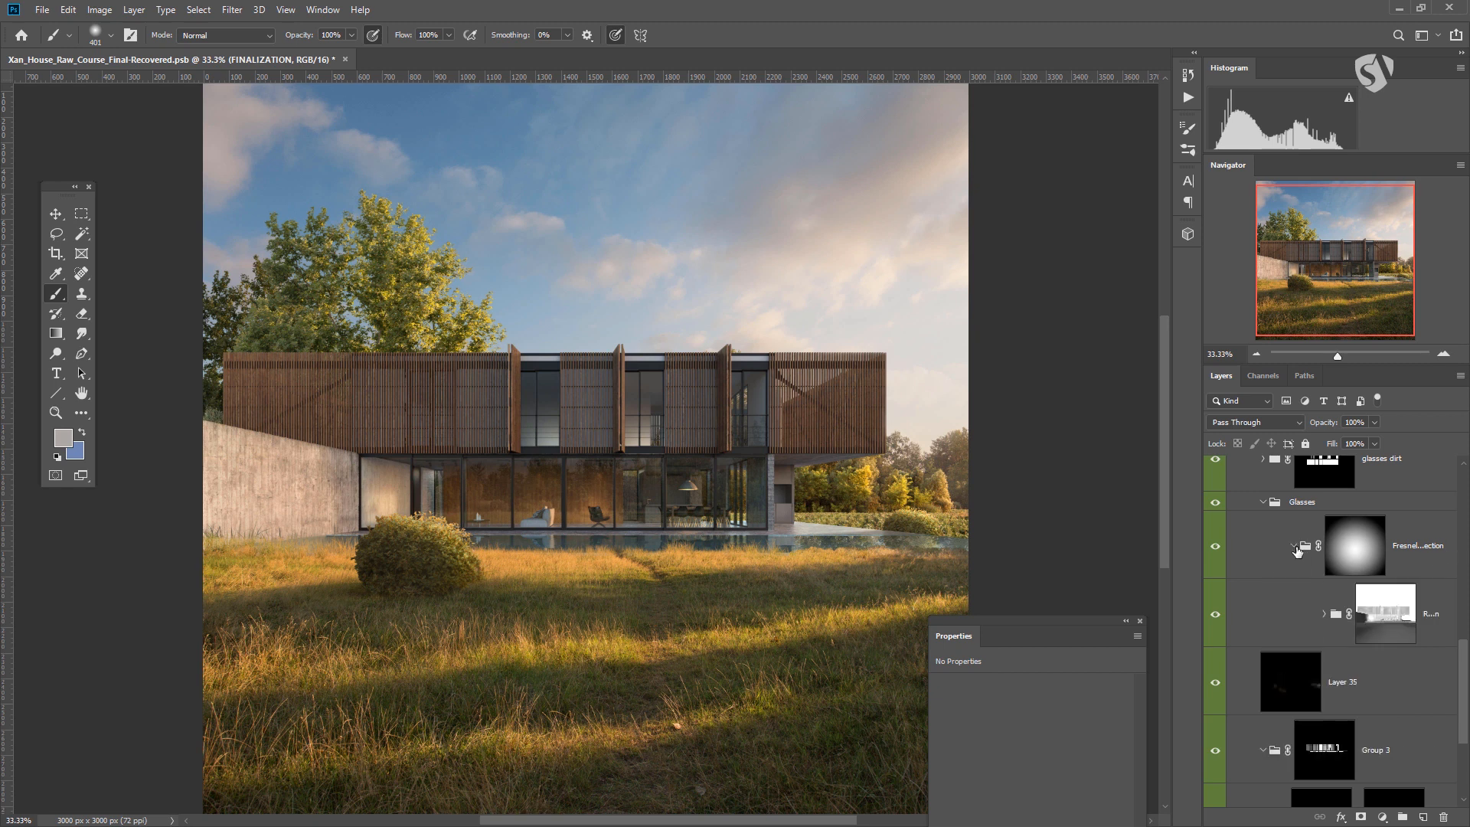
left_click(1353, 550, "shift")
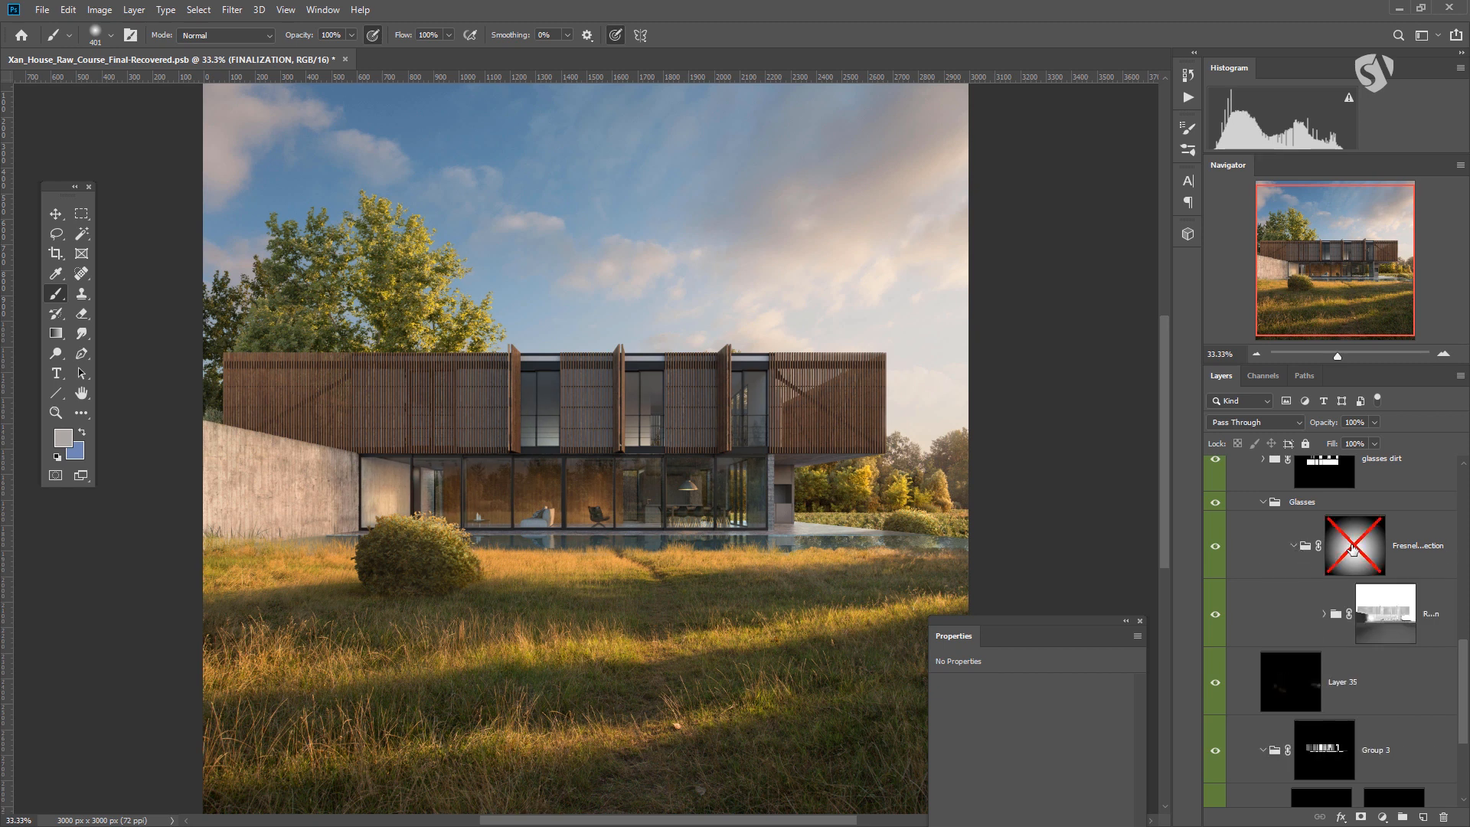
left_click(1353, 549, "shift")
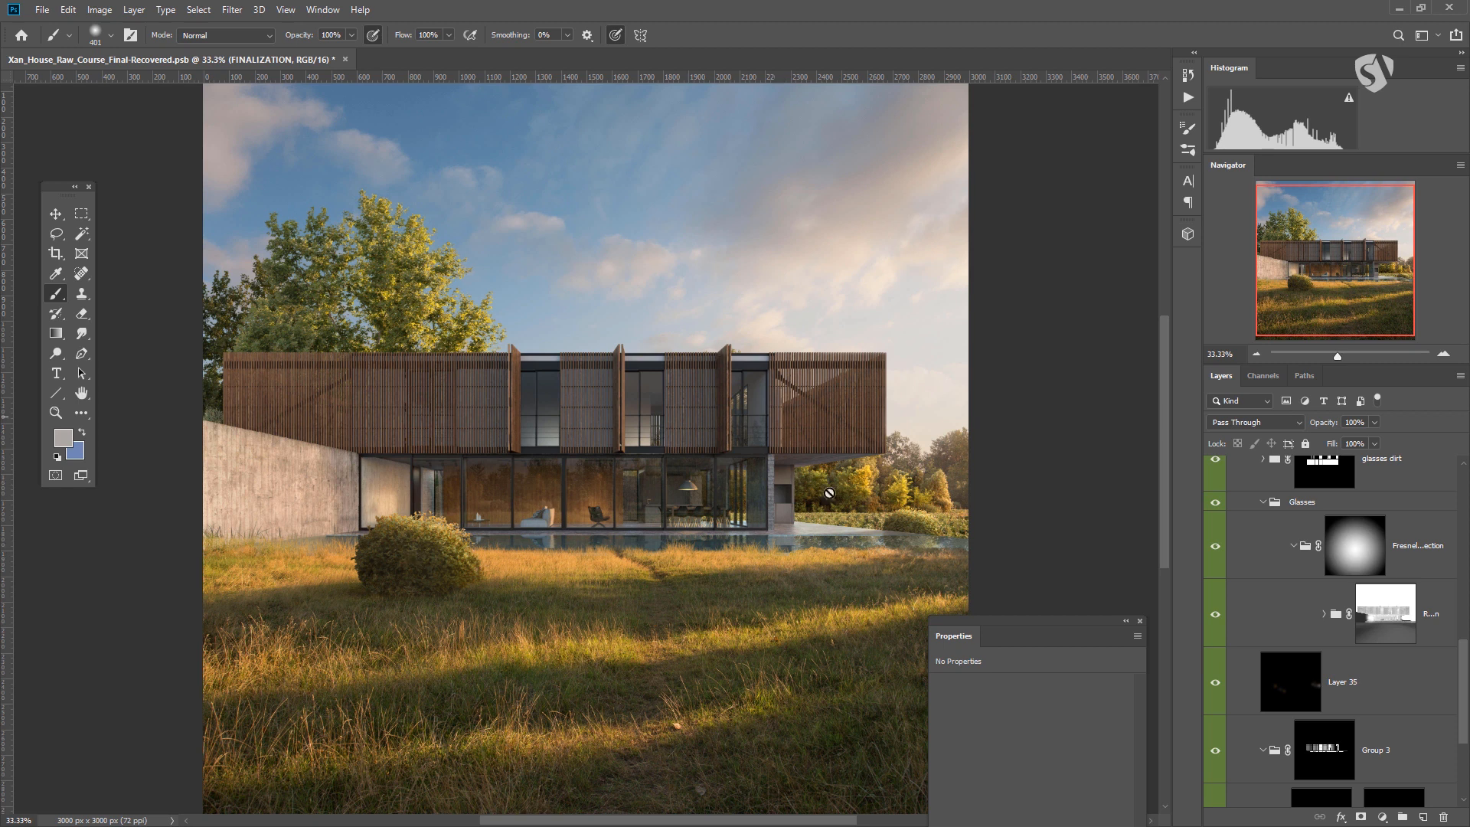
Step: Expand the Real_reflection group, preview its layer mask as a selection on the image, and deselect
scroll(1332, 560, "down", 2)
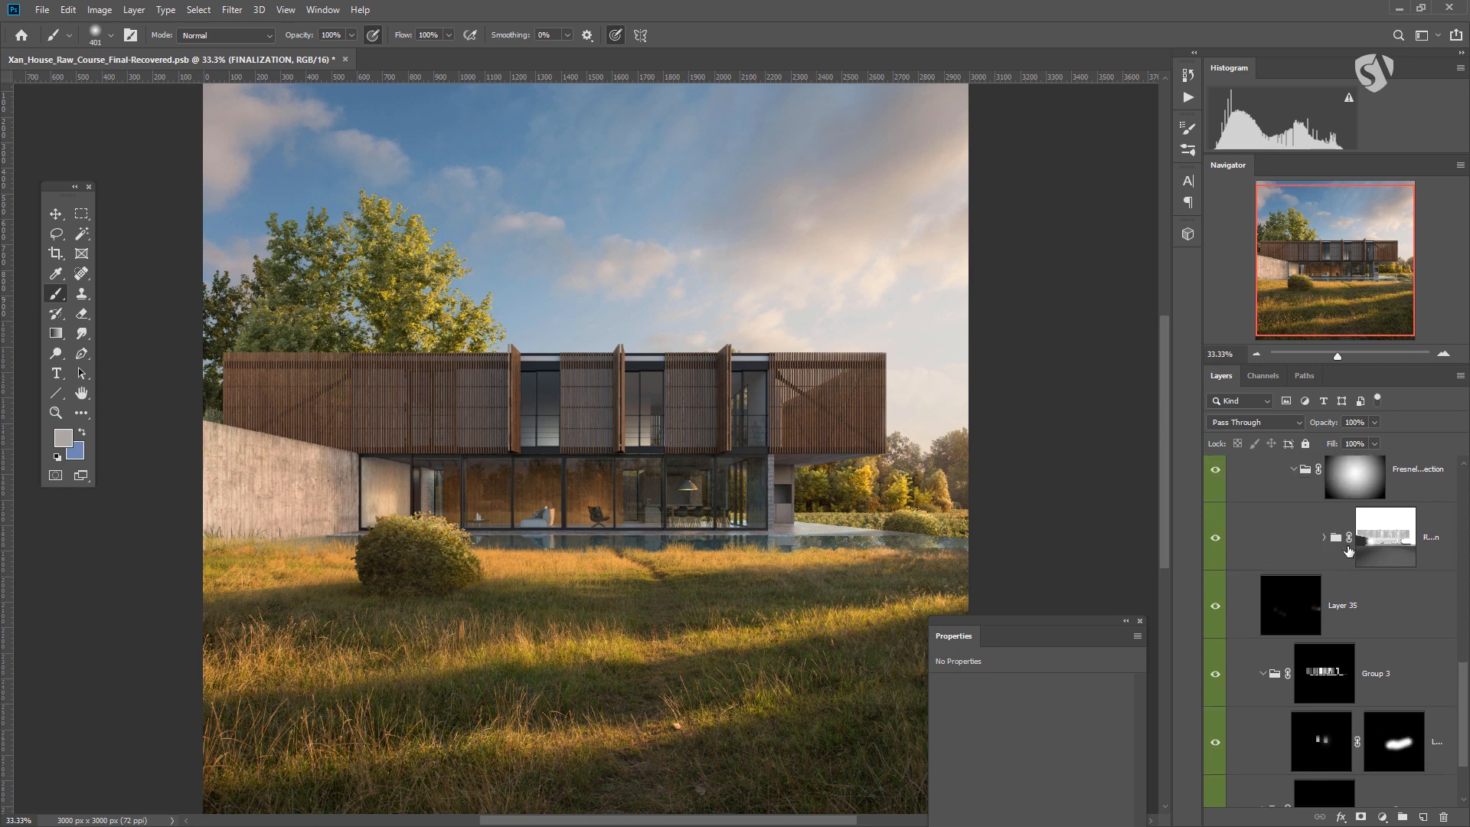
left_click(1323, 539)
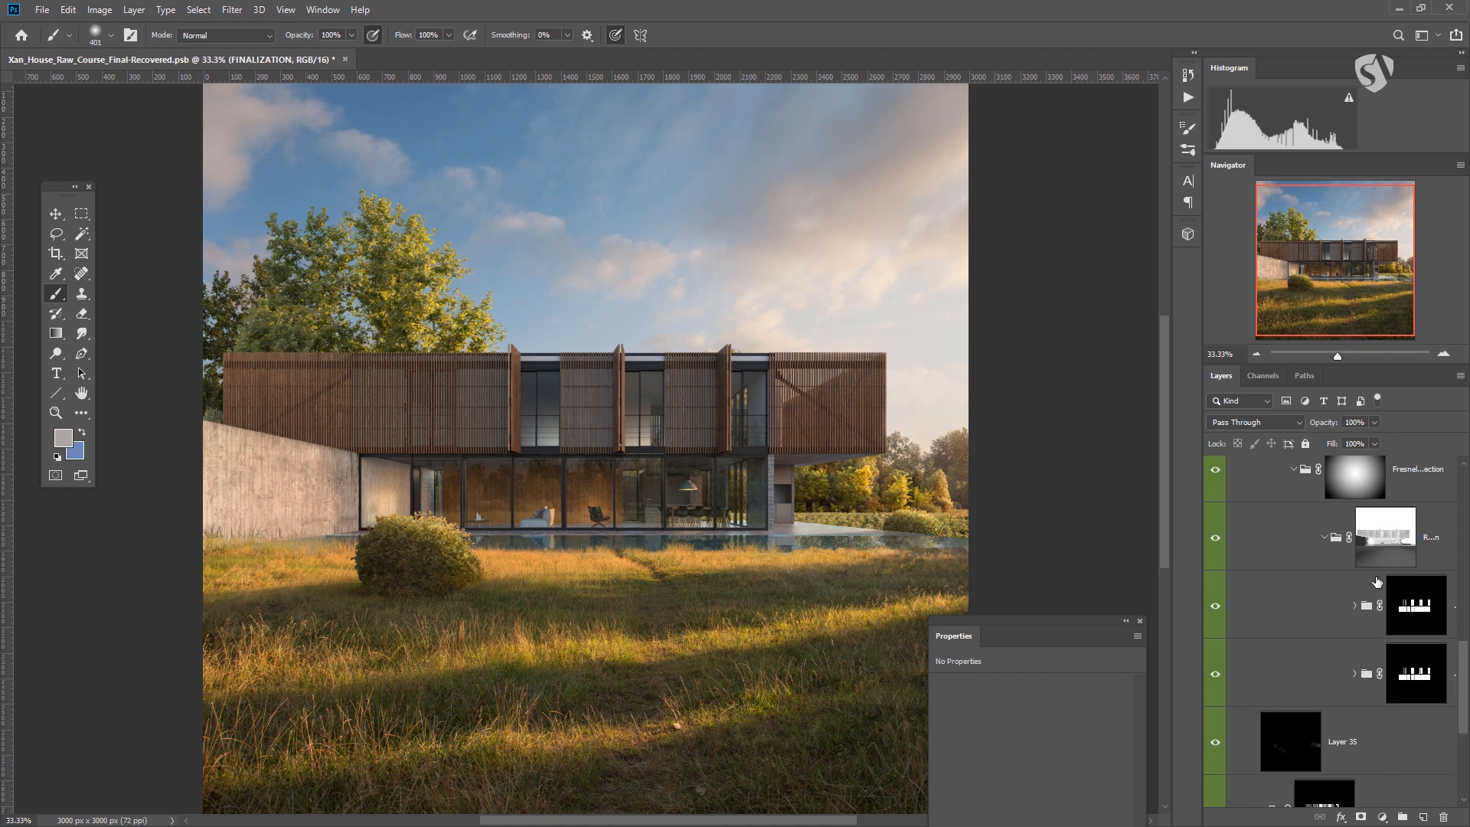
left_click(1393, 538)
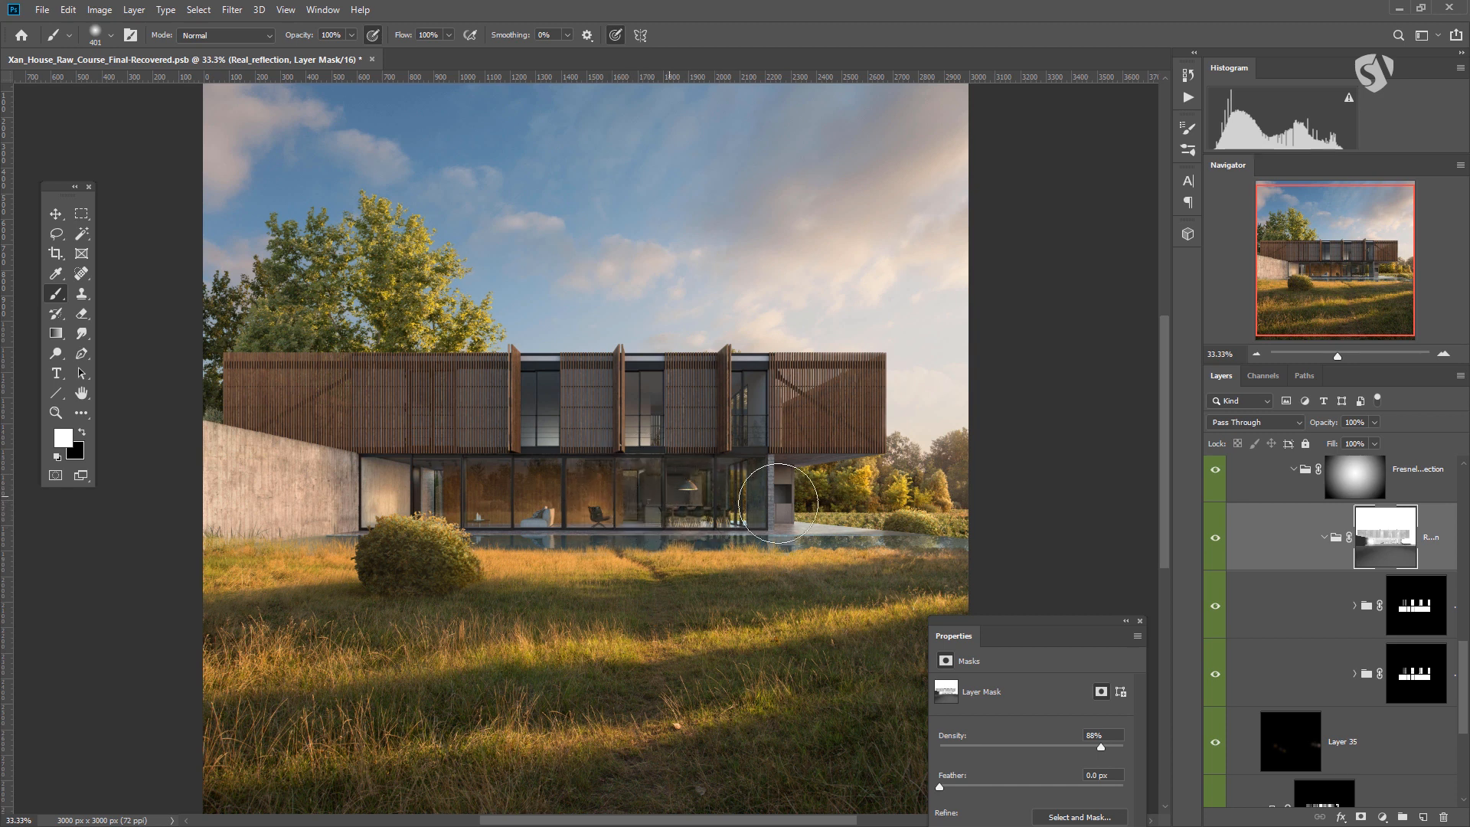
left_click(1391, 540, "ctrl")
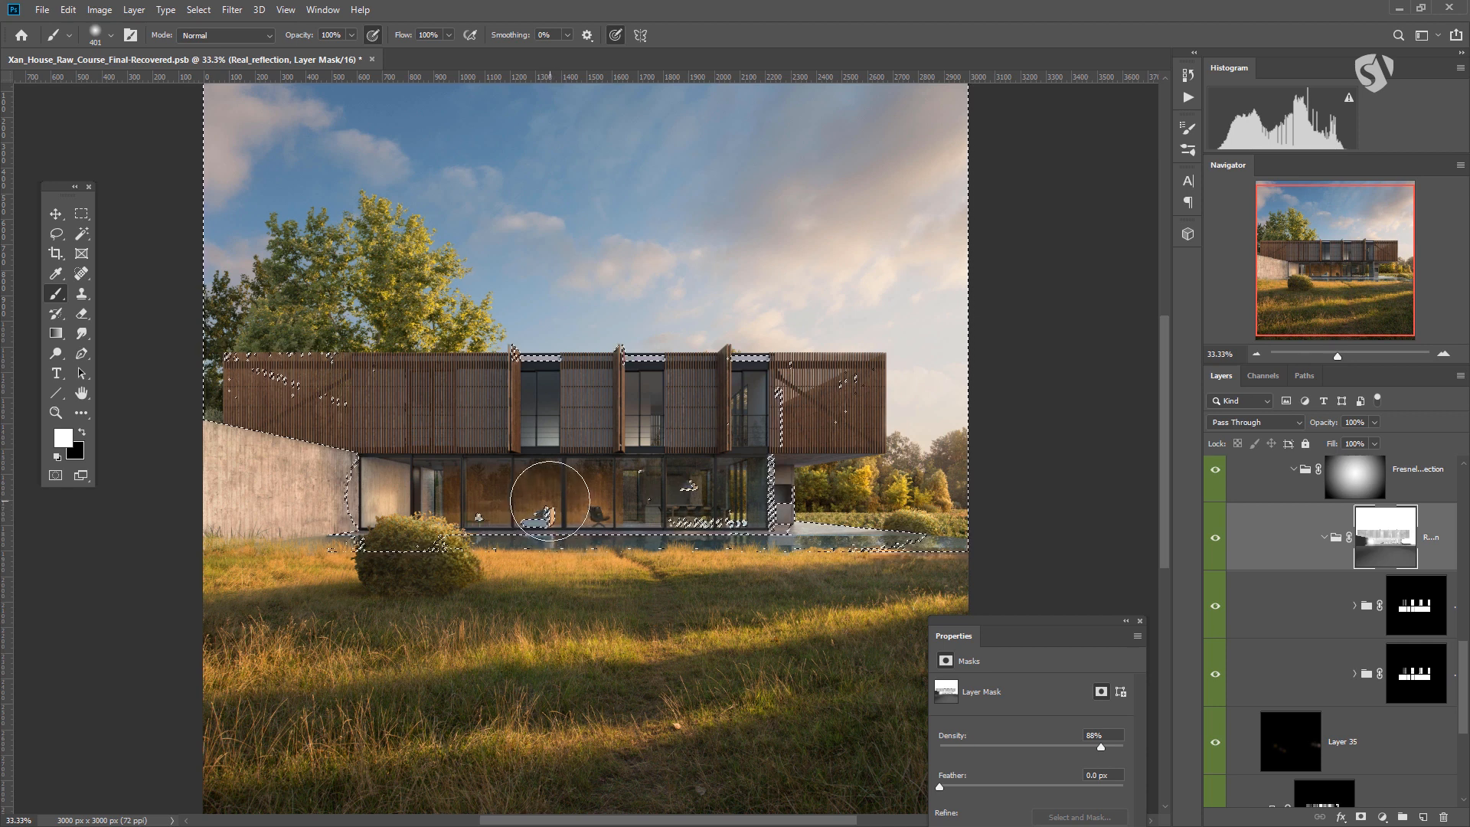
key("ctrl+d")
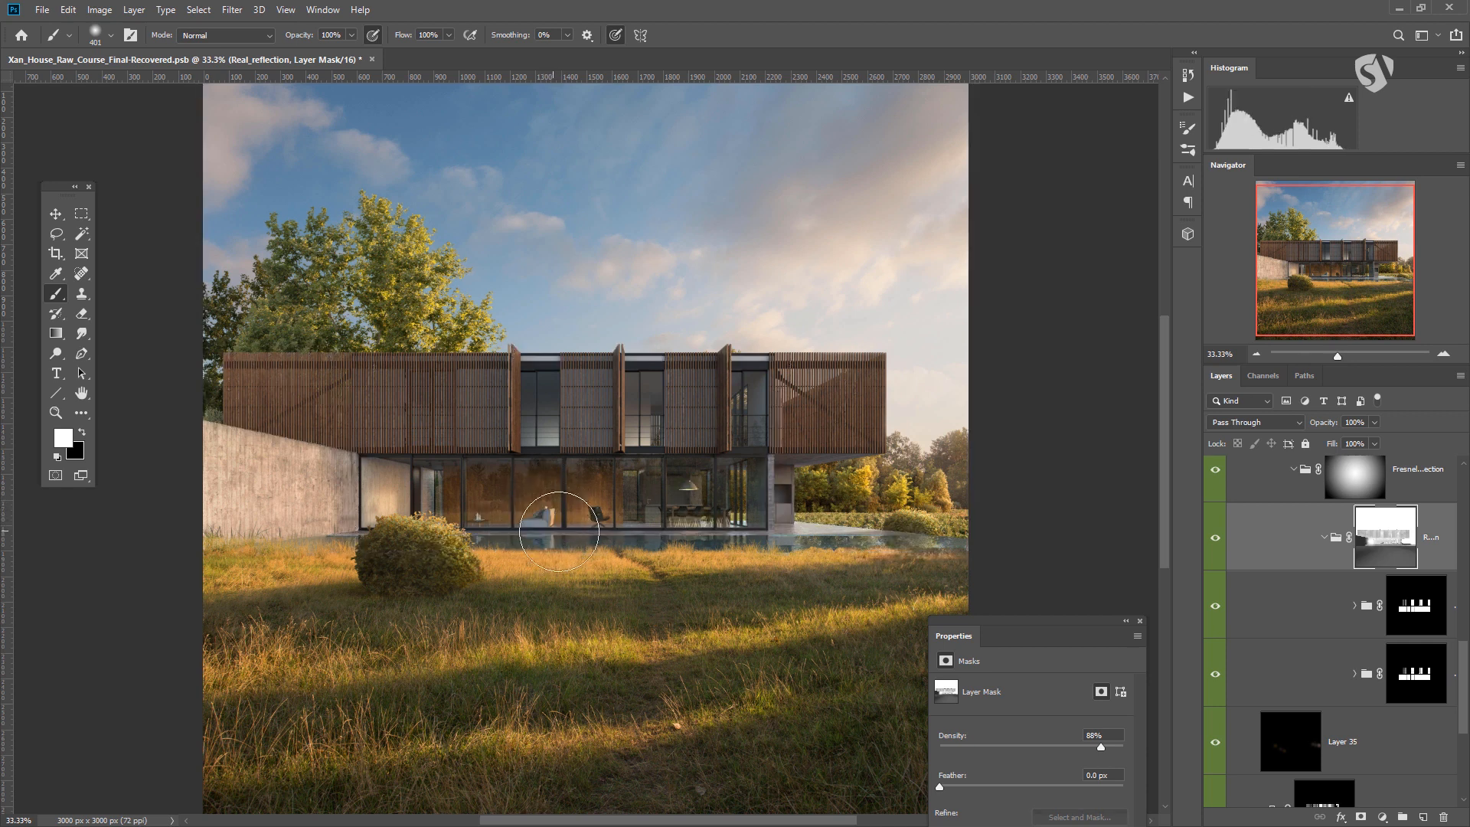
Step: Select the Glasses copy group and toggle its visibility off and on to compare the window reflections
left_click(1213, 607)
left_click(1213, 607)
left_click(1337, 626)
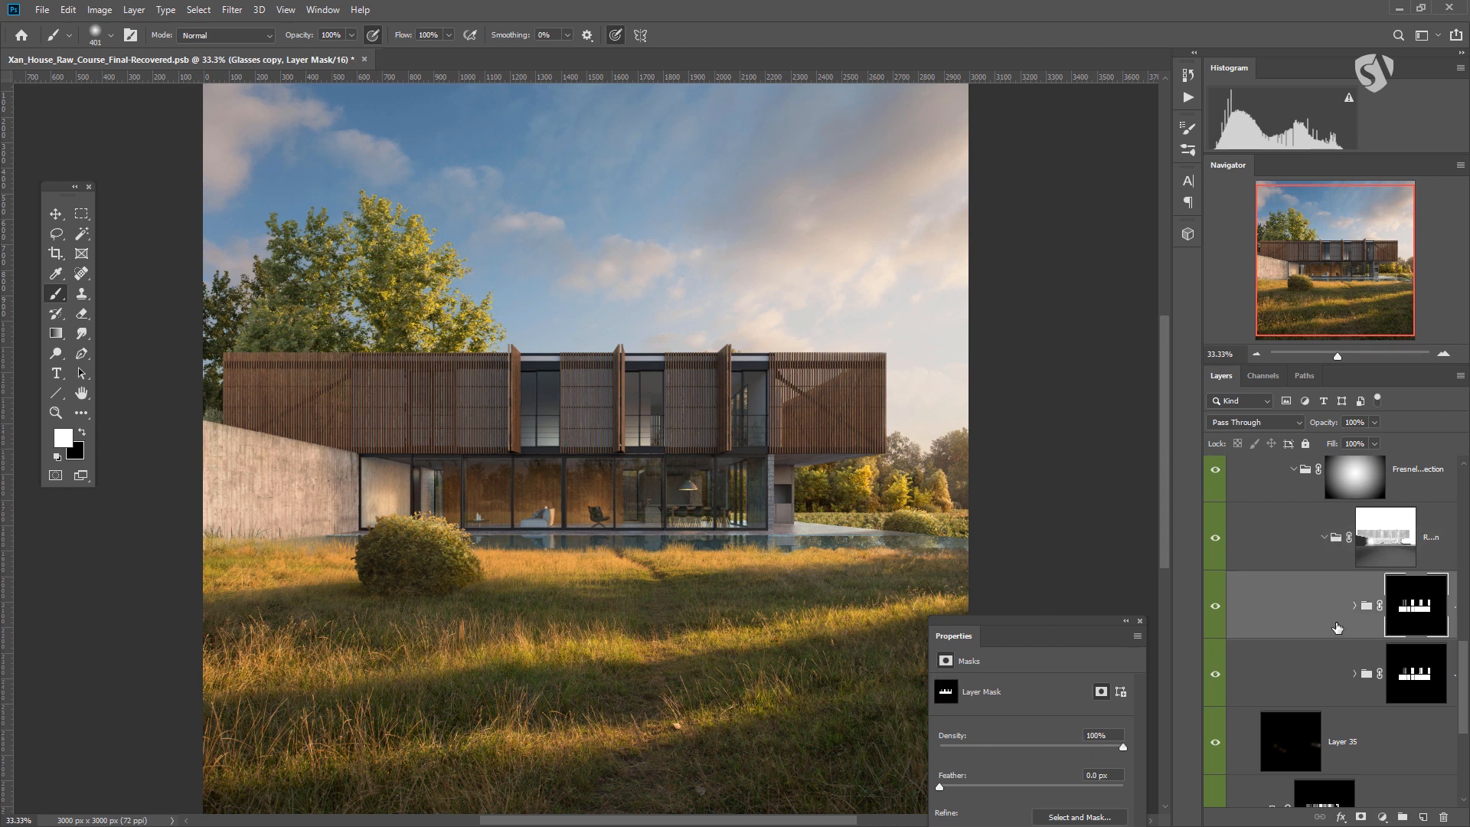
left_click(1216, 607)
left_click(1216, 606)
Step: Set the Fresnel_reflection group's opacity to 100%
left_click(1414, 497)
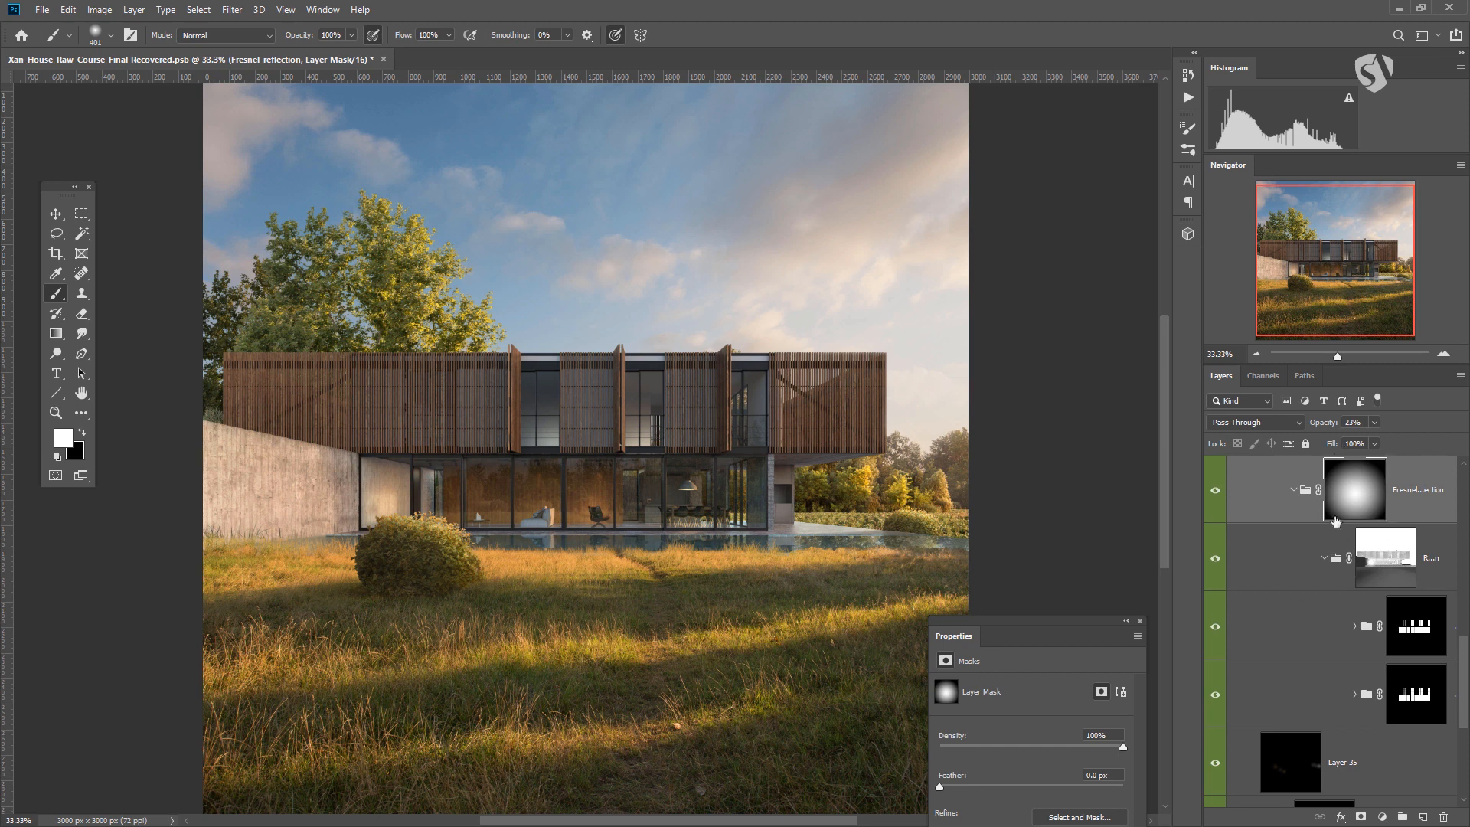
left_click(1374, 443)
left_click_drag(1398, 443, 1447, 443)
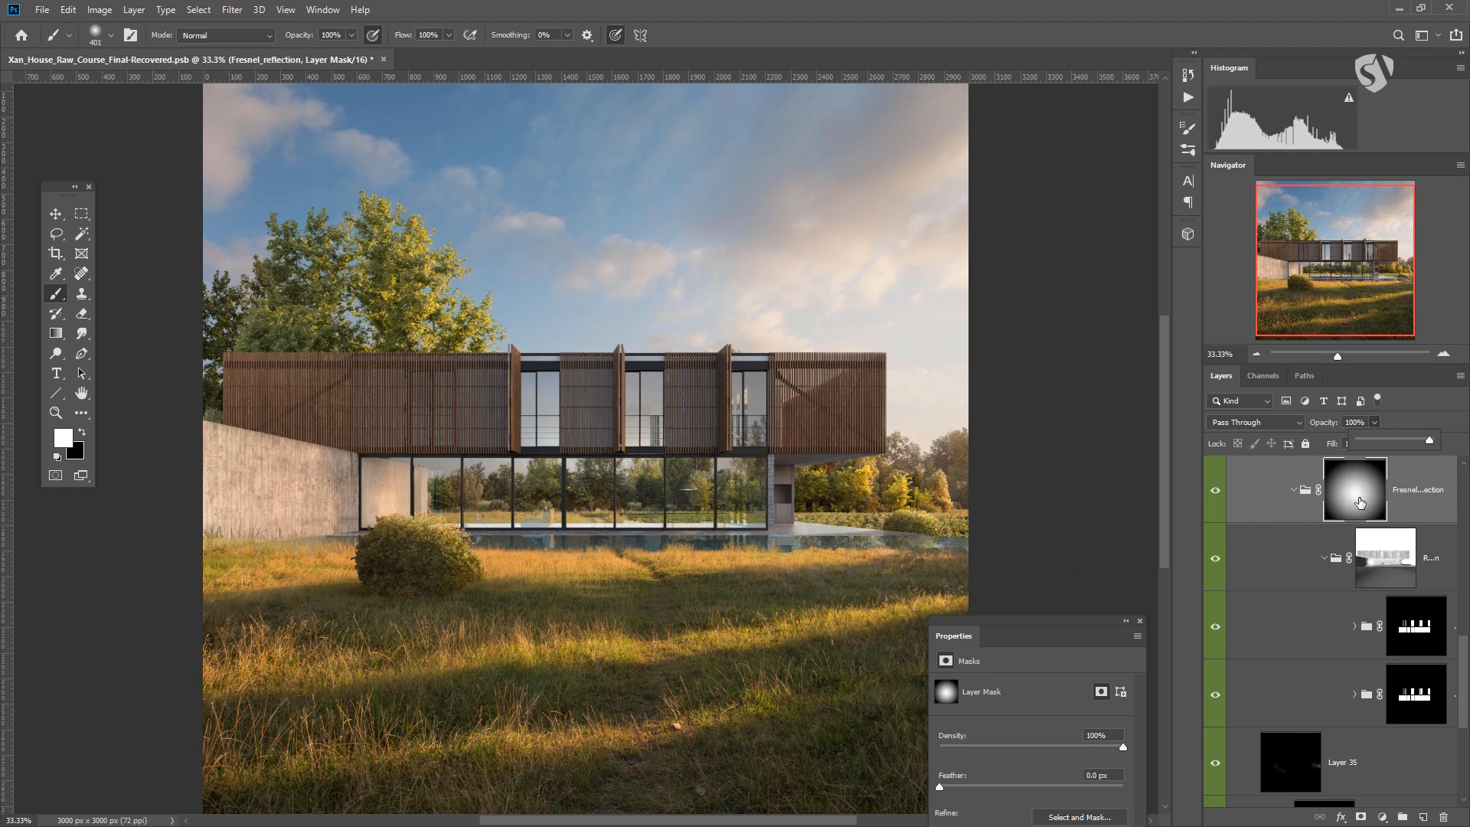
Step: Expand the Glasses copy group and widen the layer list enough to read its nested layer names
left_click(1354, 626)
scroll(1412, 648, "down", 1)
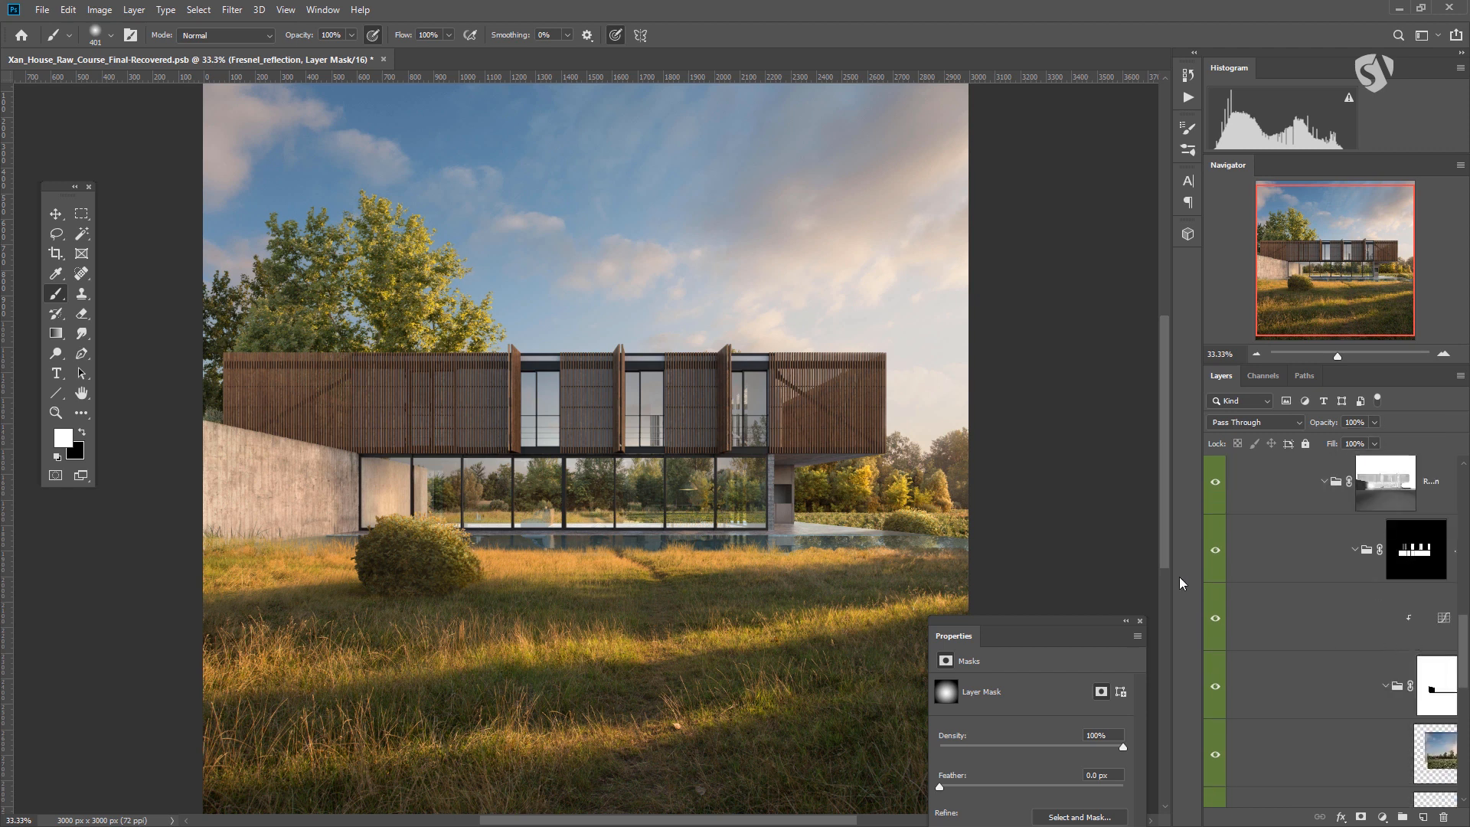
left_click_drag(1173, 576, 1088, 579)
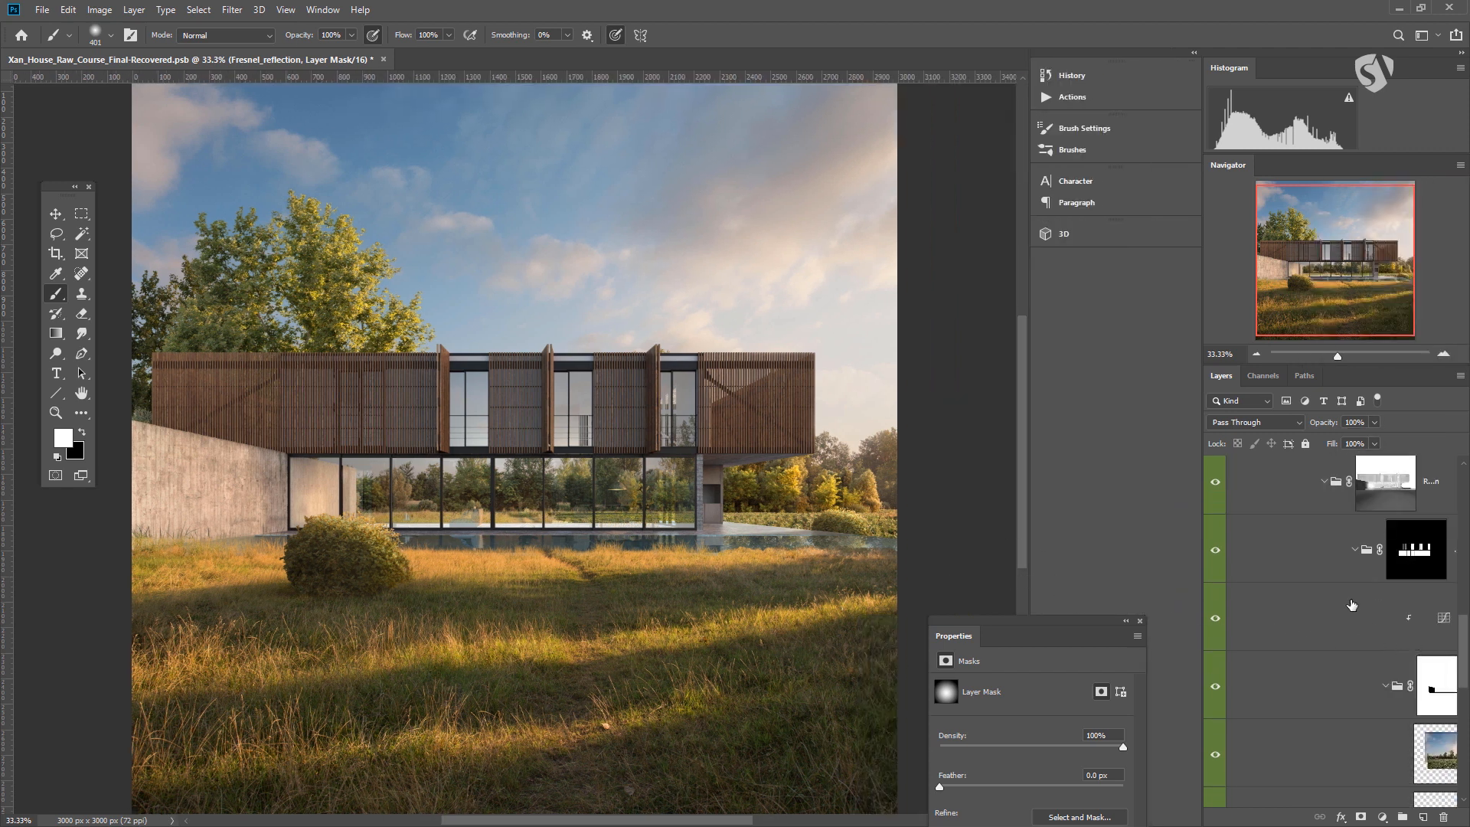
left_click_drag(1028, 462, 1068, 465)
scroll(1345, 569, "down", 3)
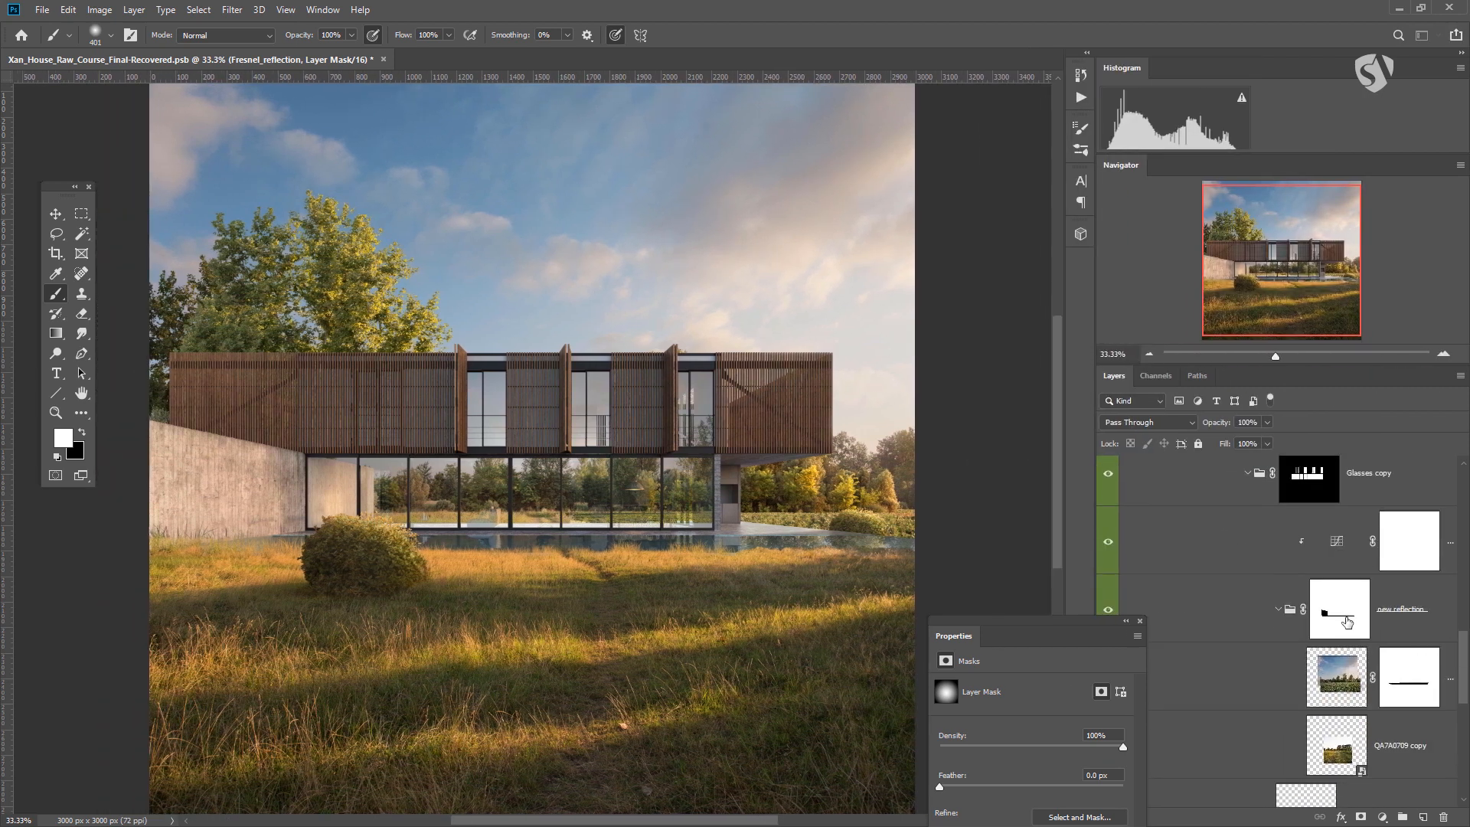
scroll(1345, 569, "up", 1)
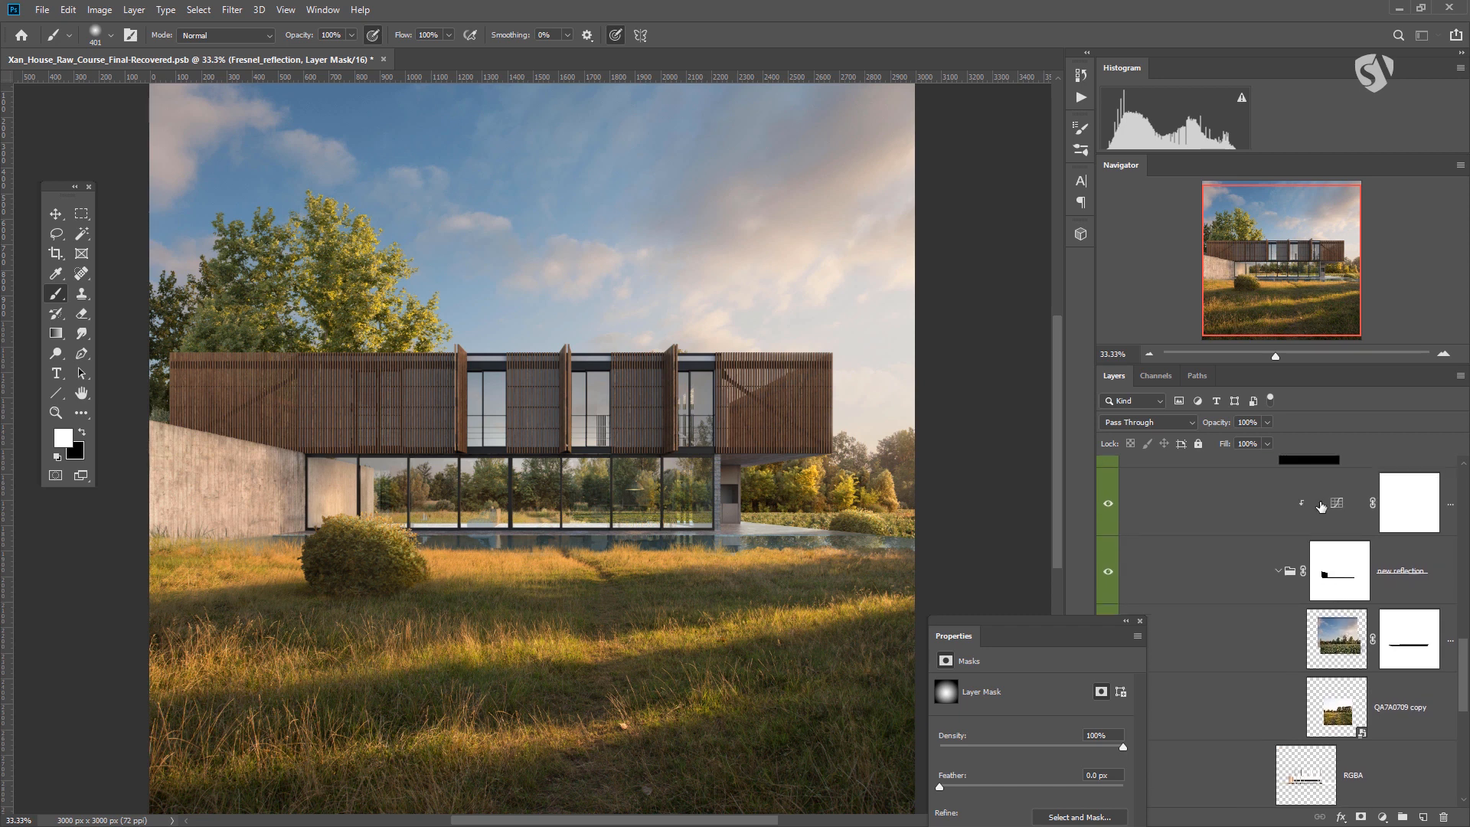
Step: Move the Properties window off the layer list and toggle QA7A0709 copy and the masked landscape layer above it to inspect the reflections
left_click(1298, 792)
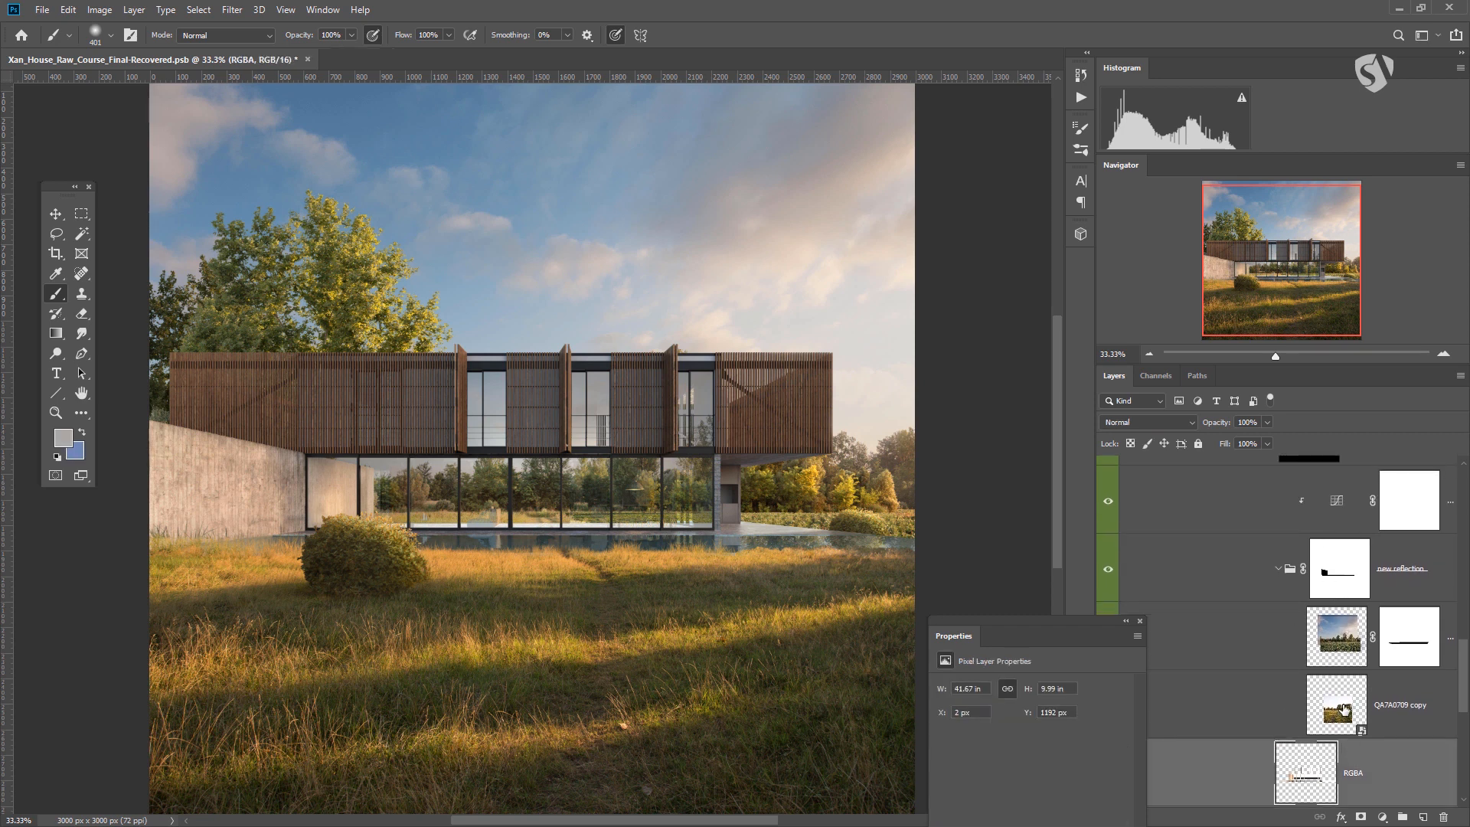
left_click(1345, 711)
left_click_drag(1064, 624, 895, 625)
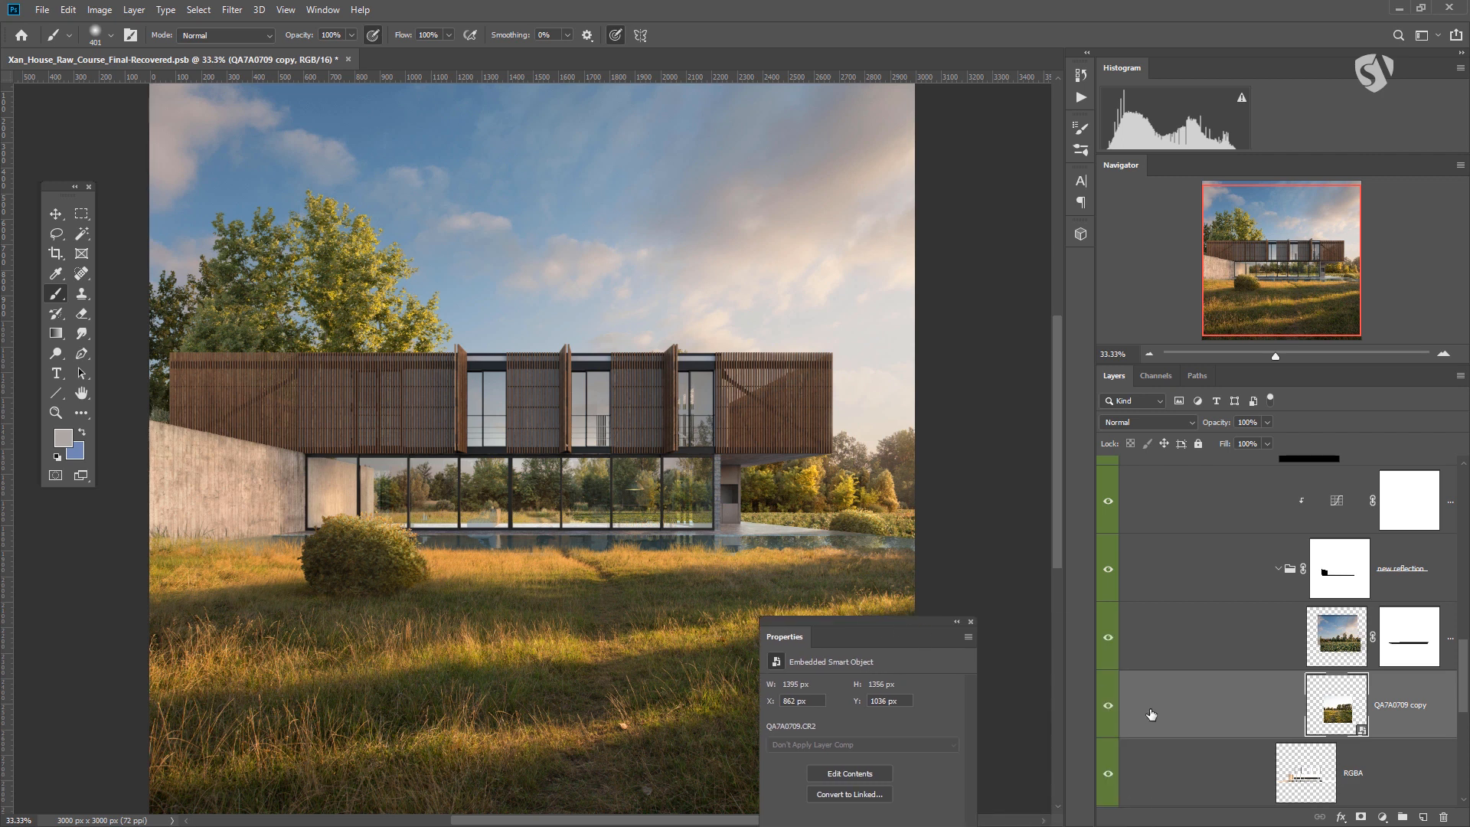
left_click(1109, 703)
left_click(1110, 704)
left_click(1173, 651)
left_click(1107, 640)
left_click(1106, 640)
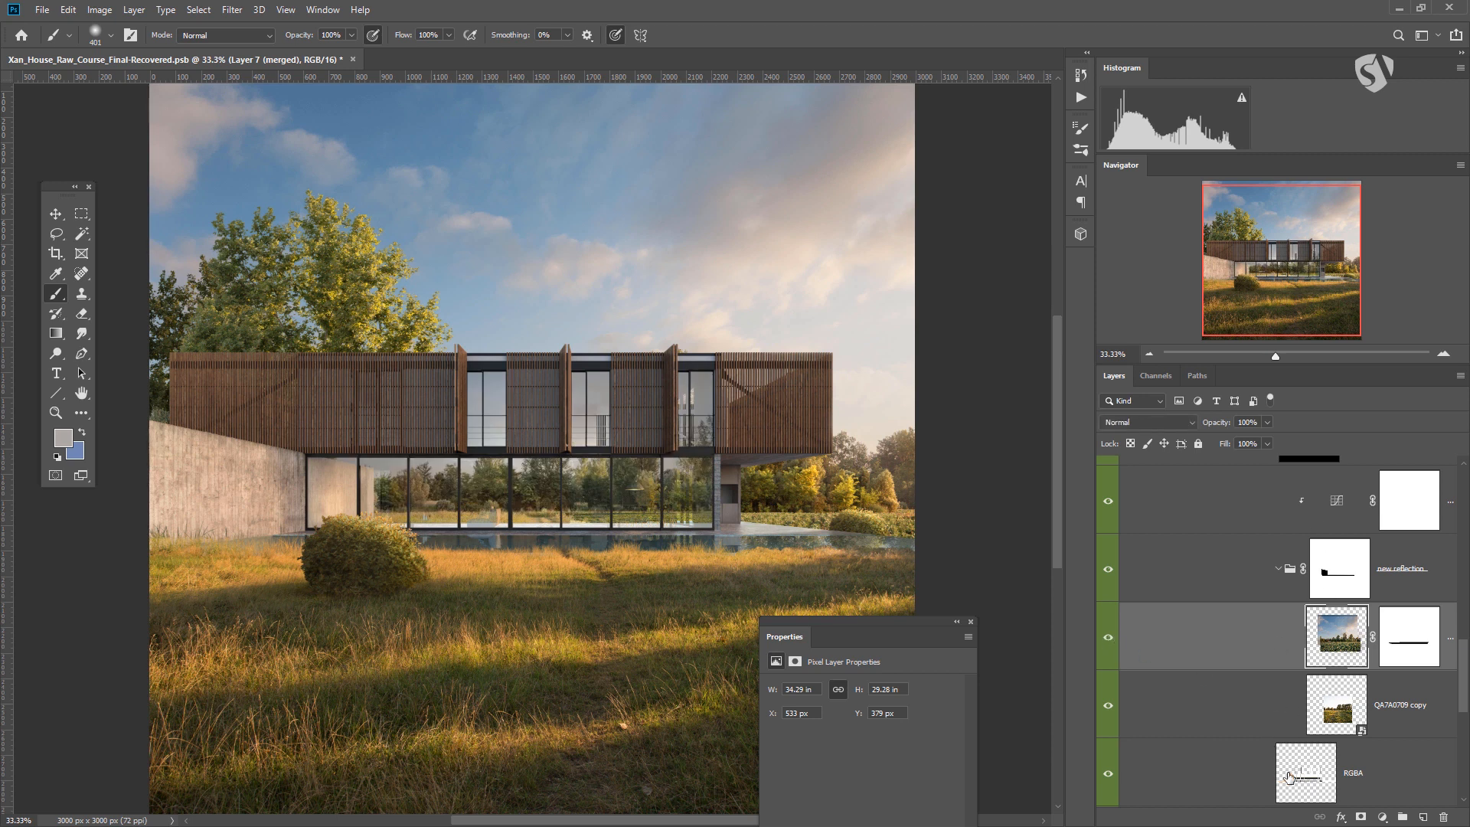
Step: Select everything from the RGBA layer up to the curves adjustment inside Glasses copy and stamp it into a new merged layer
left_click(1324, 773)
scroll(1330, 759, "up", 1)
left_click(1323, 575, "shift")
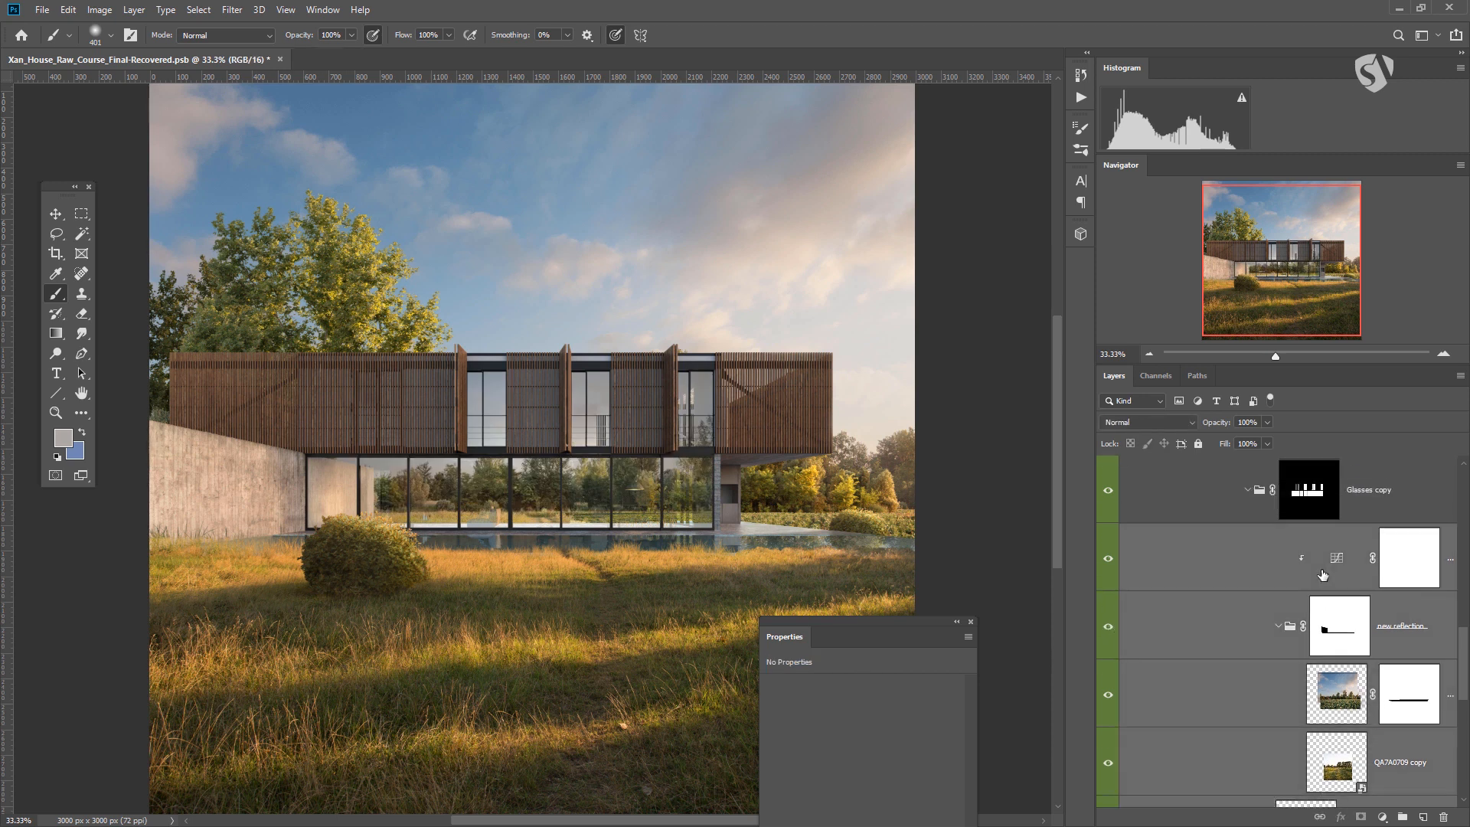
key("ctrl+e")
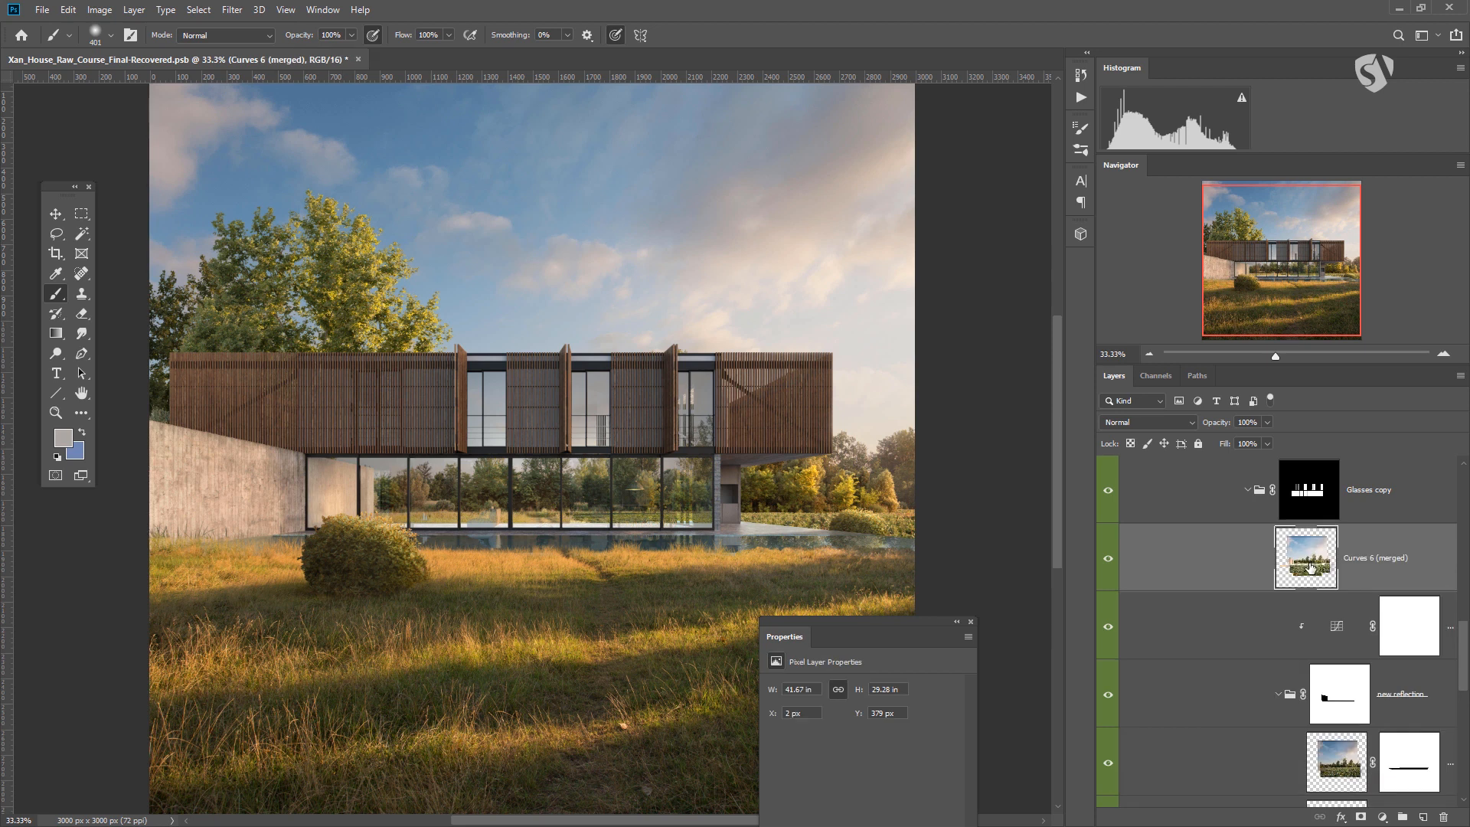
Step: Move the merged reflection layer out of its groups to directly above the FINALIZATION group
left_click_drag(1311, 568, 1256, 488)
left_click_drag(1252, 482, 1254, 474)
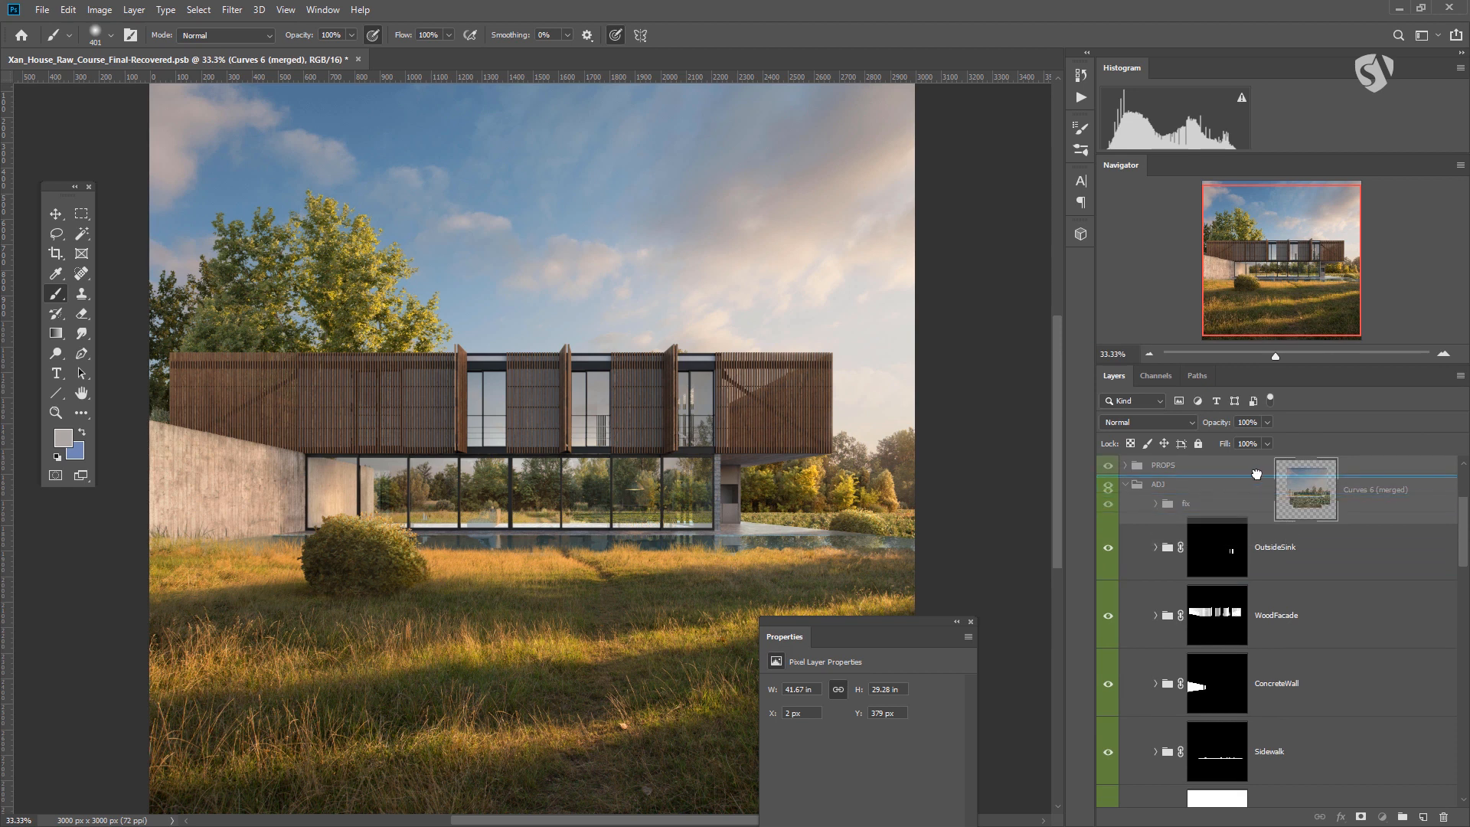
left_click_drag(1257, 474, 1240, 540)
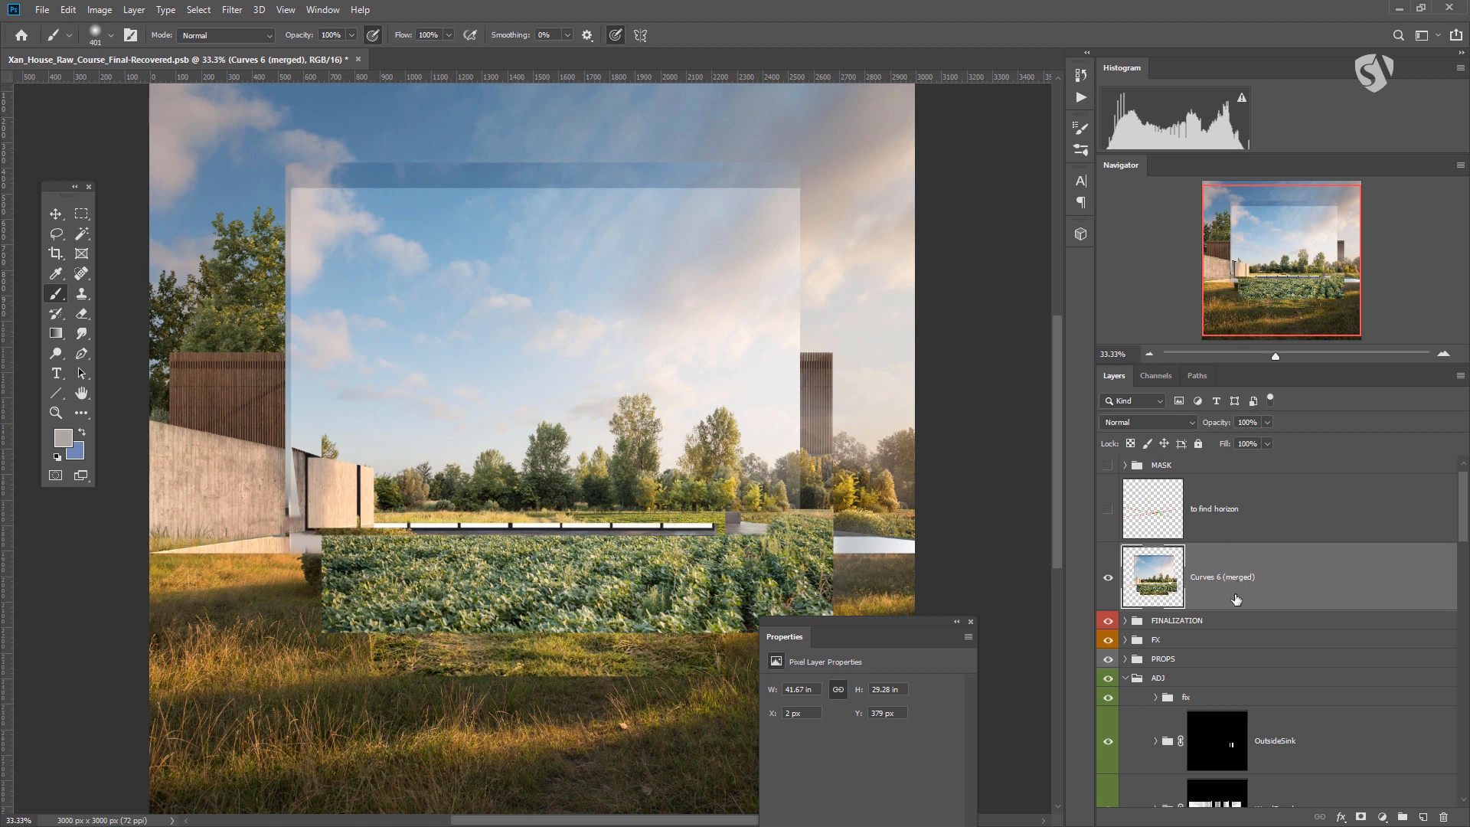
Step: Add a new layer directly beneath the merged reflection layer and fill it with black
left_click(1423, 818)
left_click_drag(1215, 599, 1201, 670)
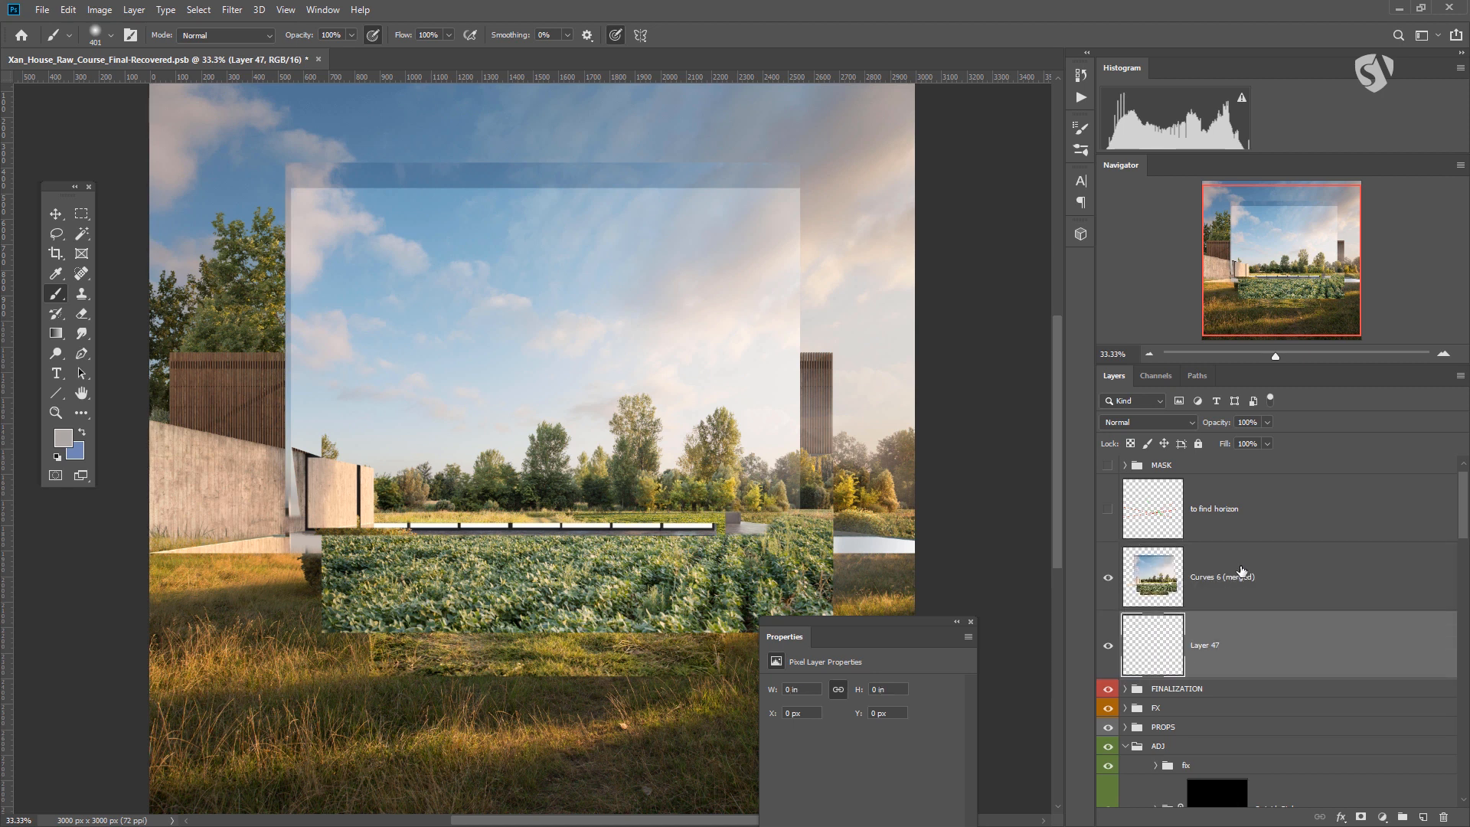
key("shift+F5")
left_click(660, 299)
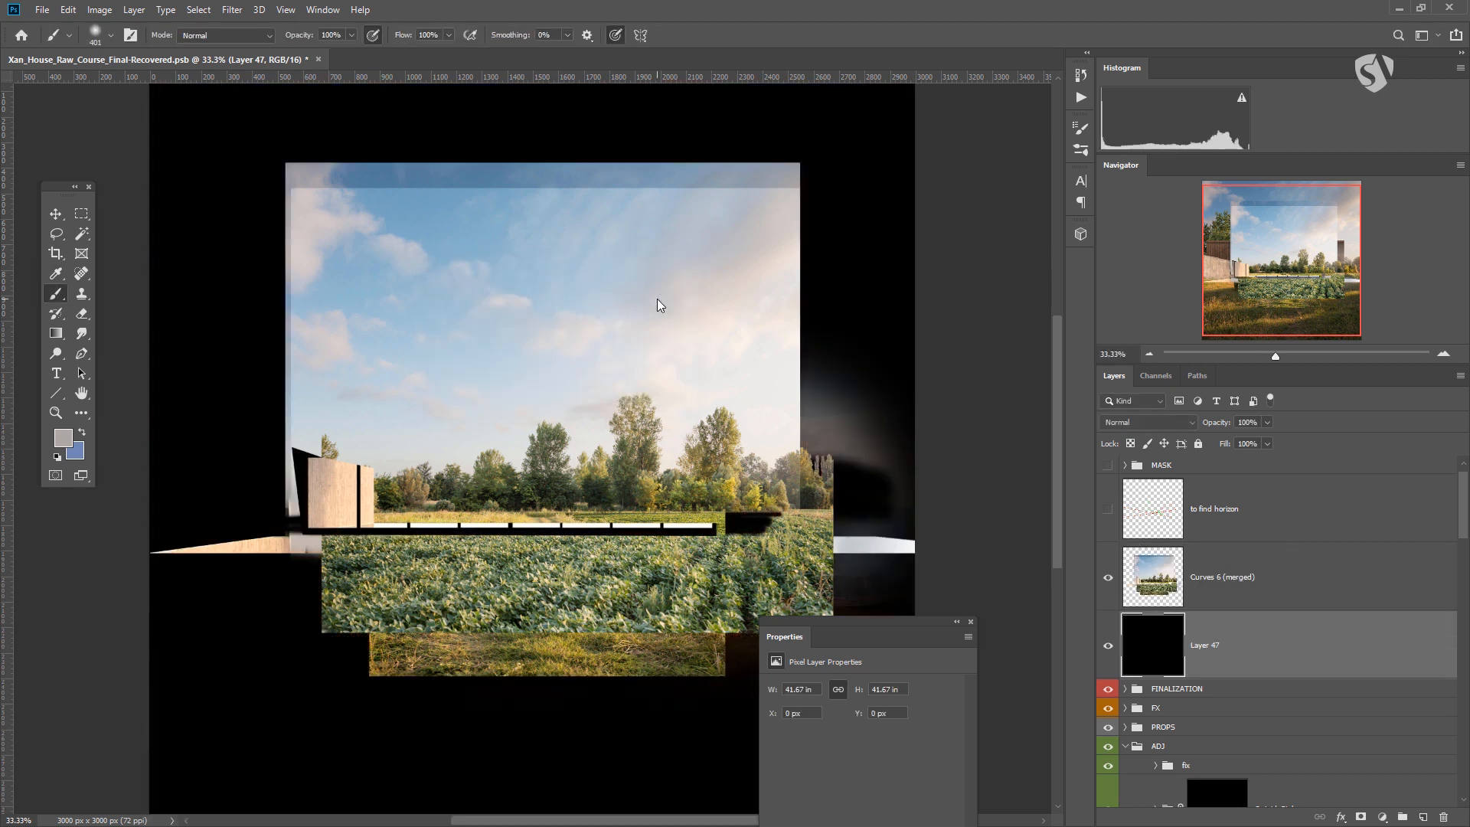
Step: Desaturate the merged reflection layer and merge it with the black layer beneath it
left_click(1139, 583)
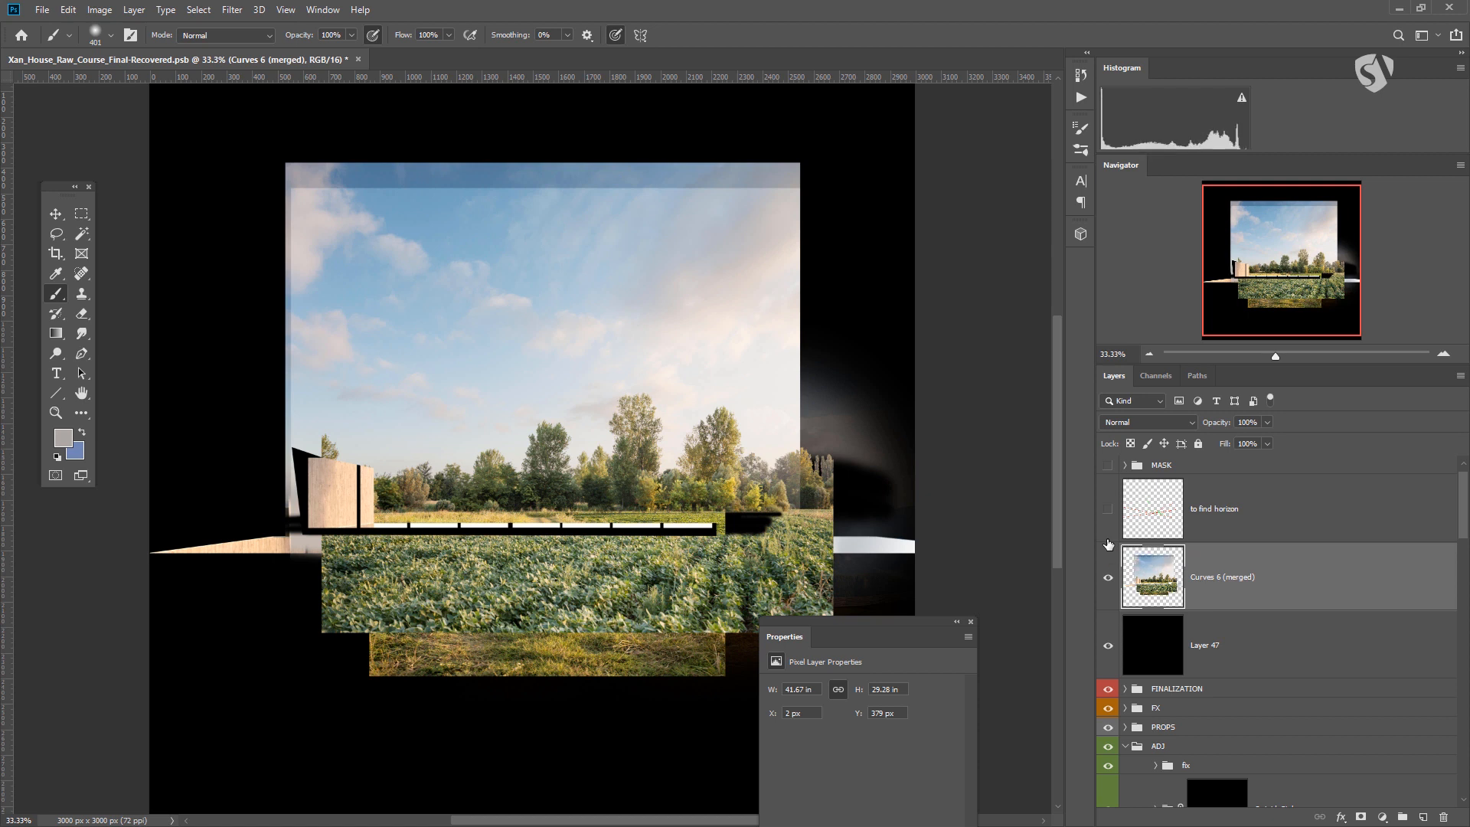
key("ctrl+shift+u")
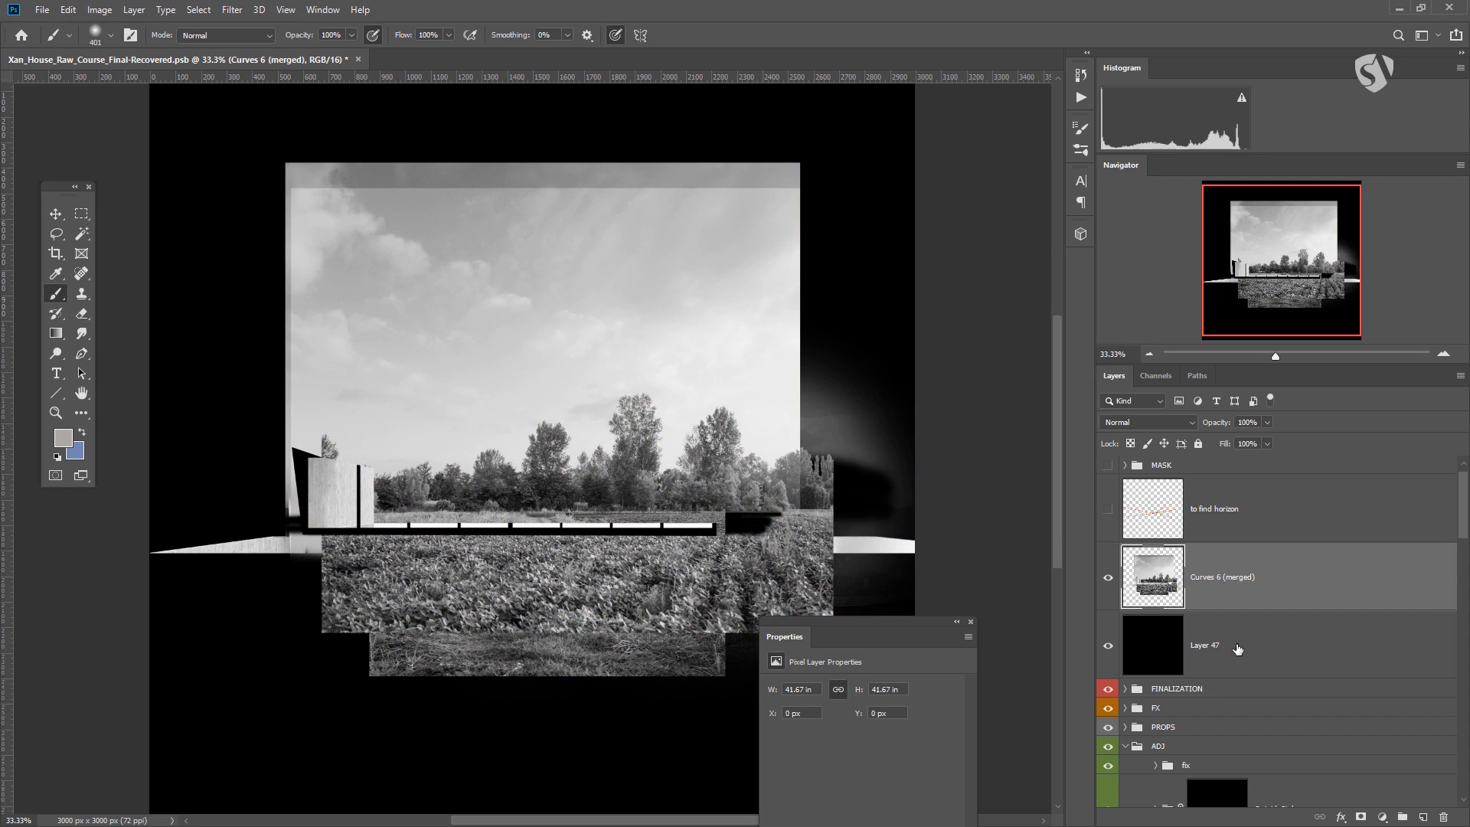
left_click(1238, 649, "shift")
key("ctrl+e")
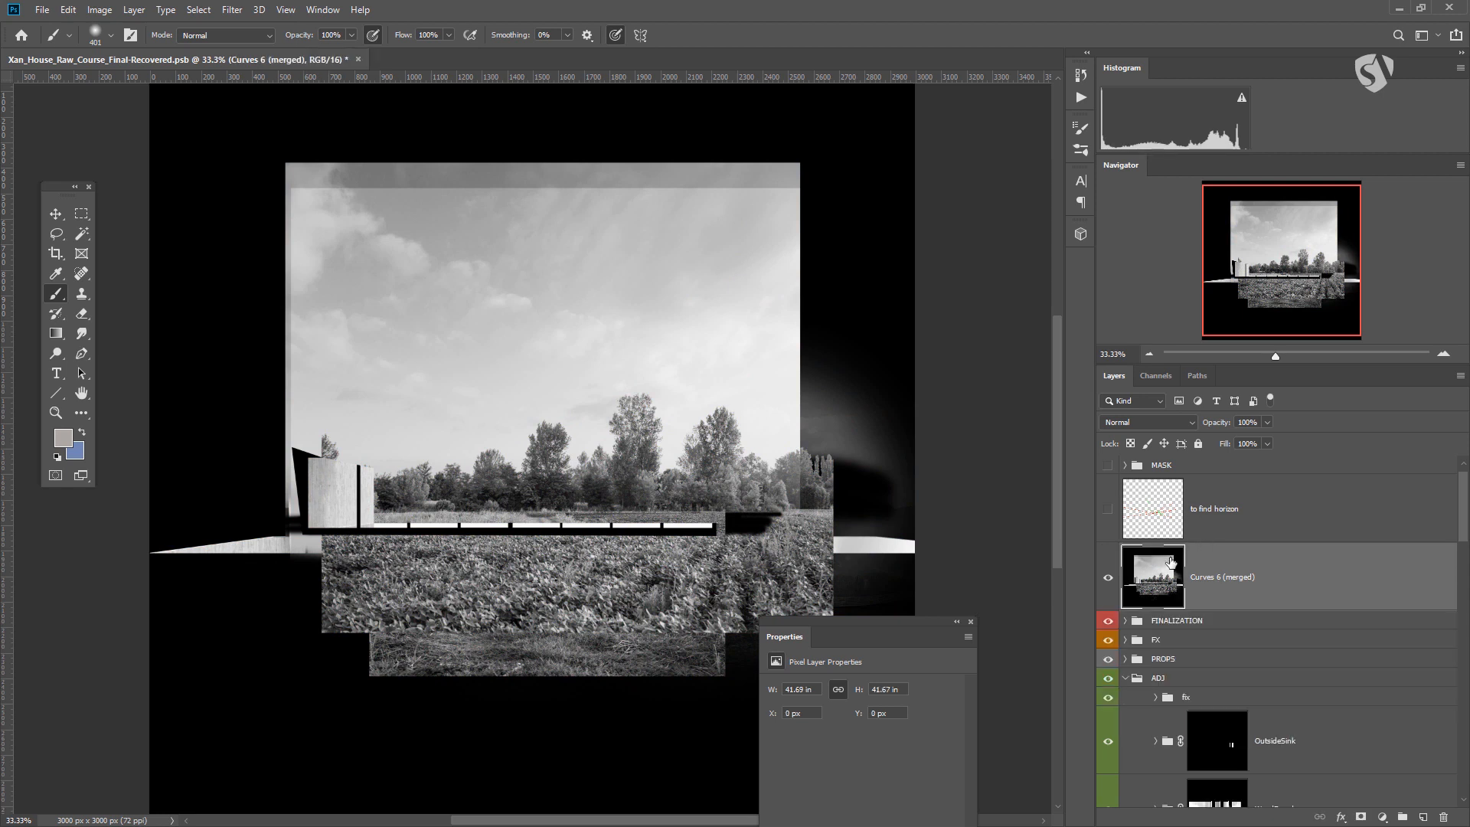
Step: Load the Blue channel of the black-and-white reflection image as a selection and return to the layer list
left_click(1156, 376)
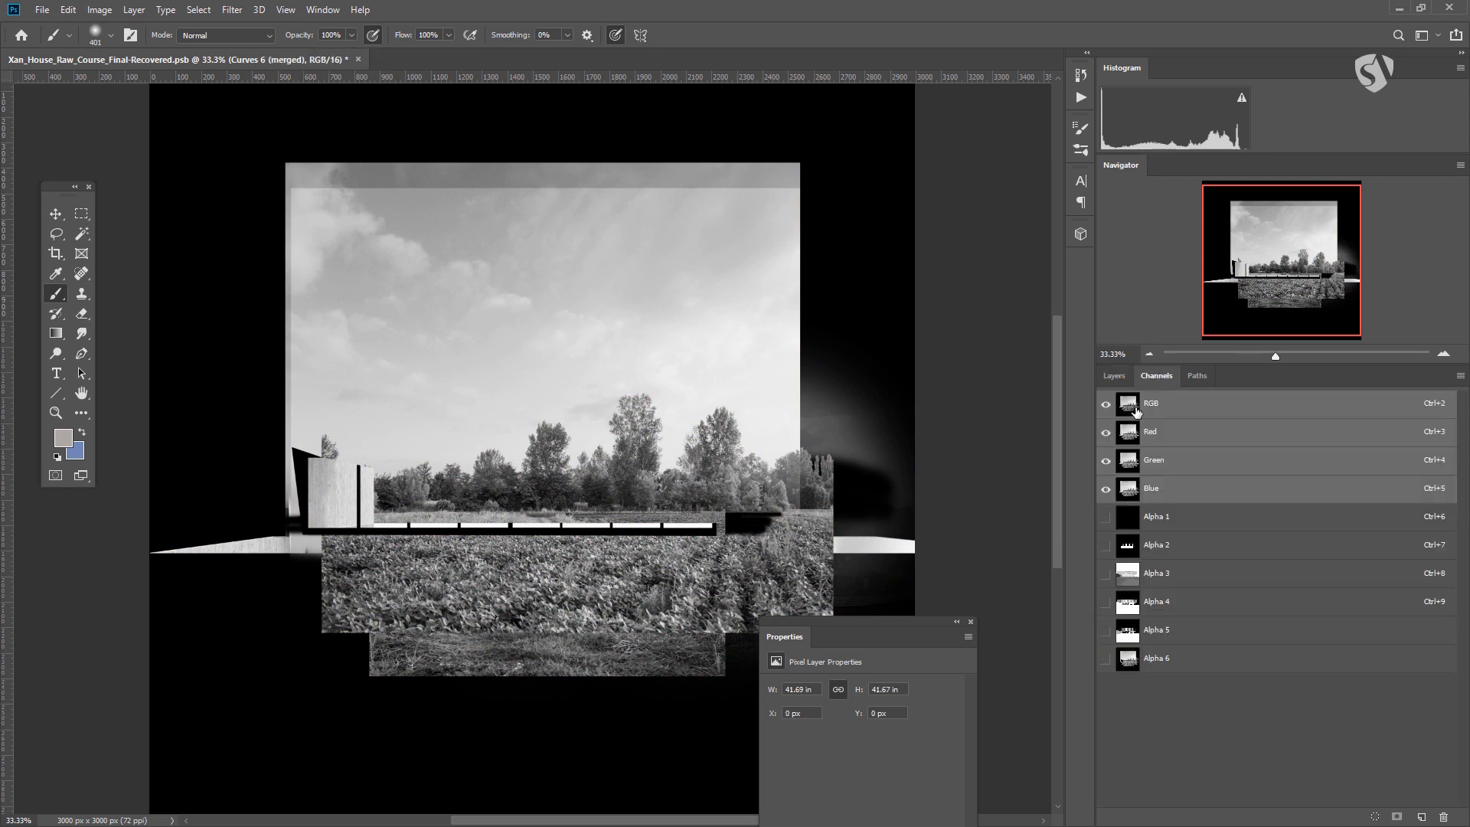
left_click(1129, 491, "ctrl")
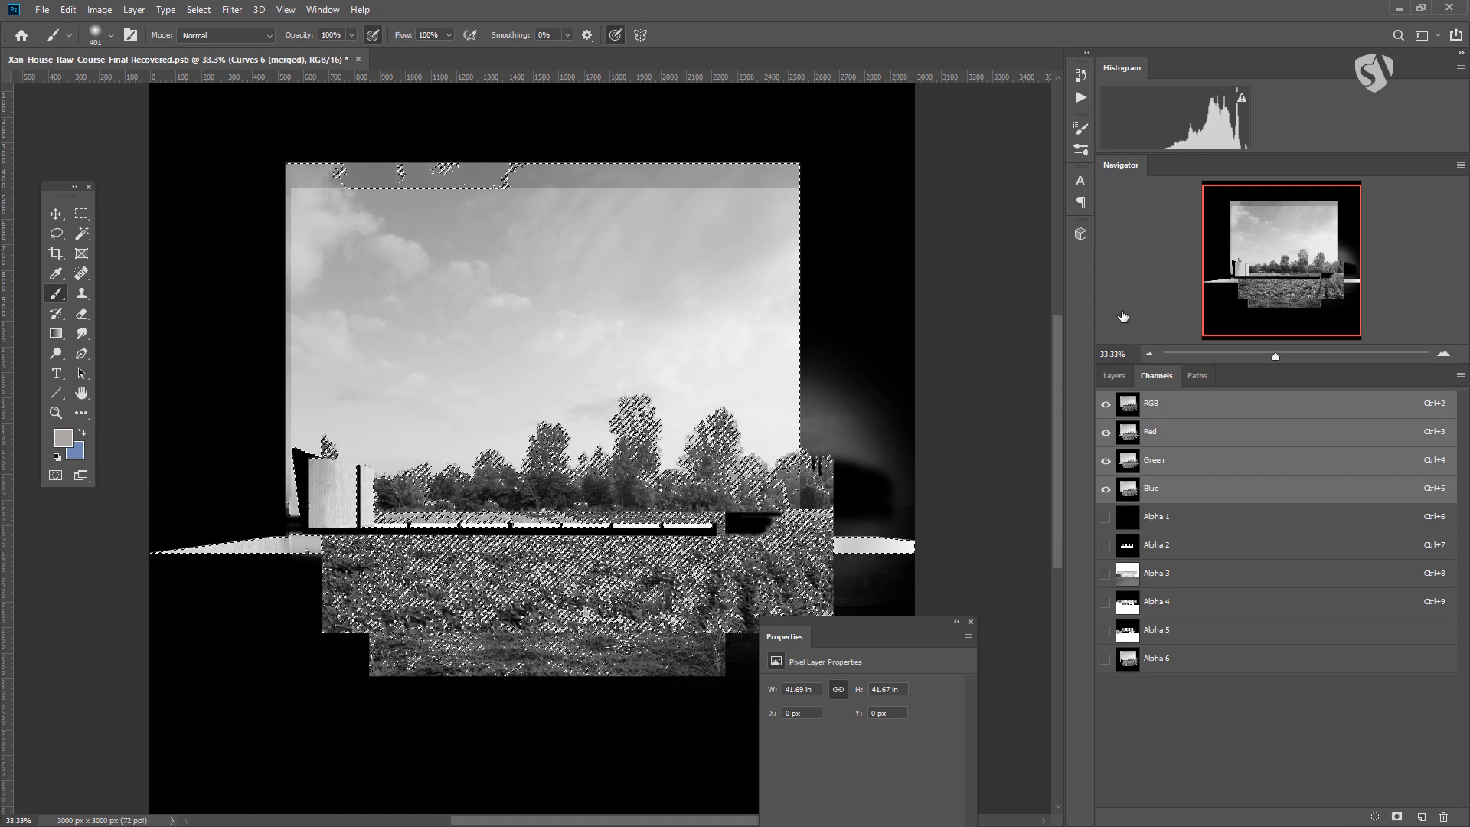
left_click(1122, 376)
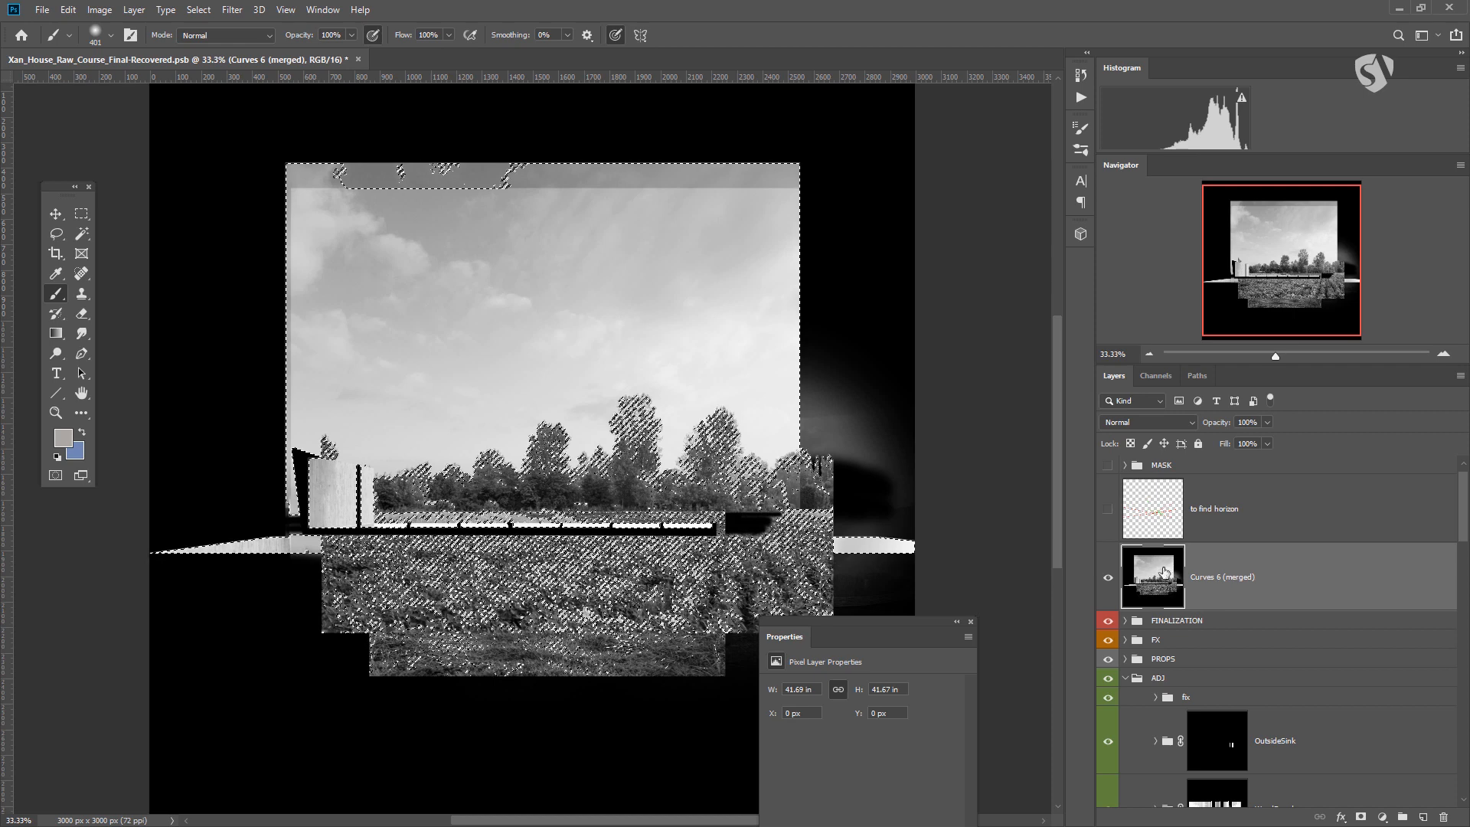
Step: Return to the layer list and hide the black-and-white merged reflection layer
left_click(1158, 376)
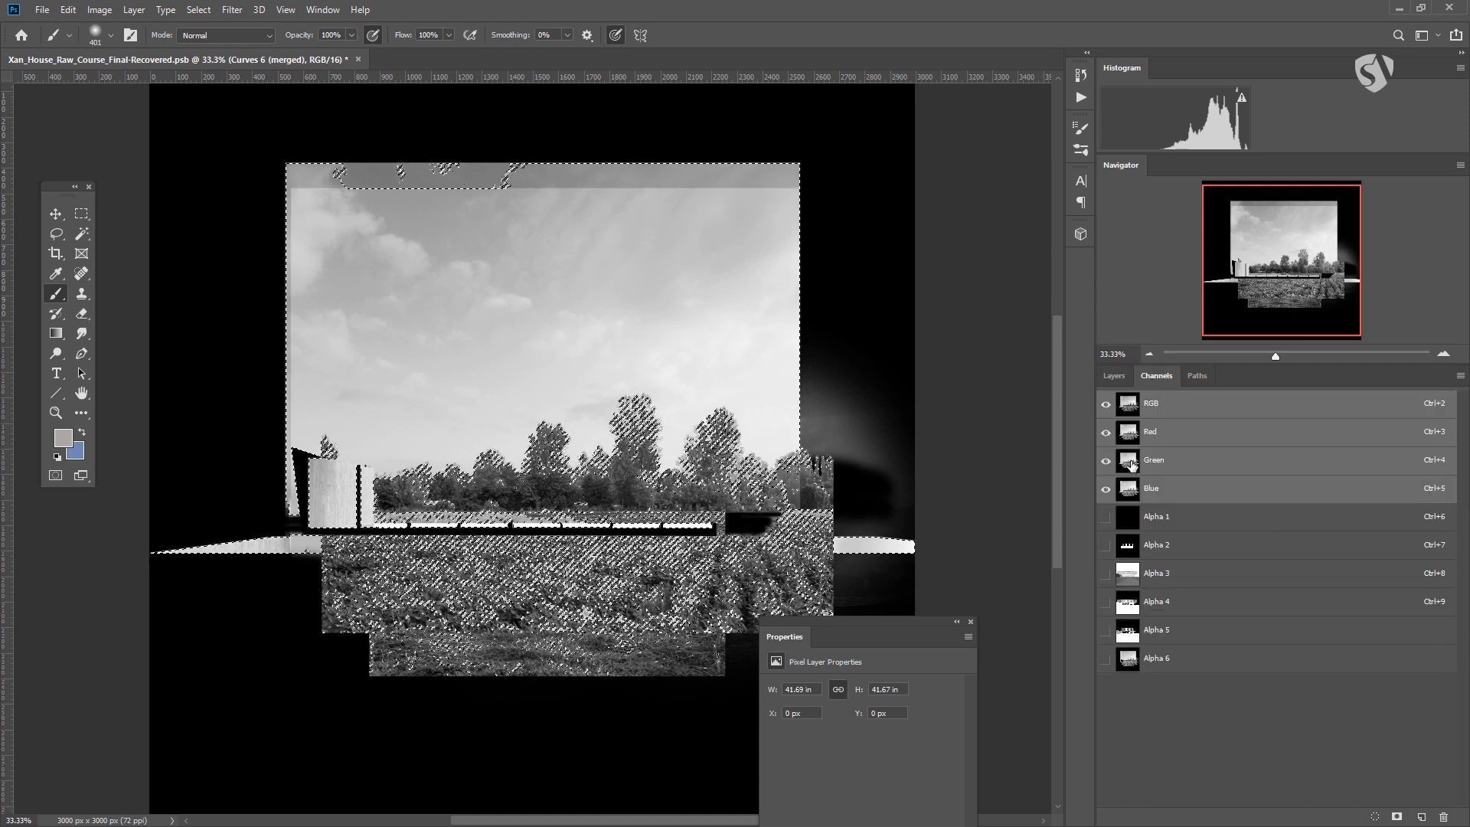
left_click(1115, 376)
left_click(1109, 583)
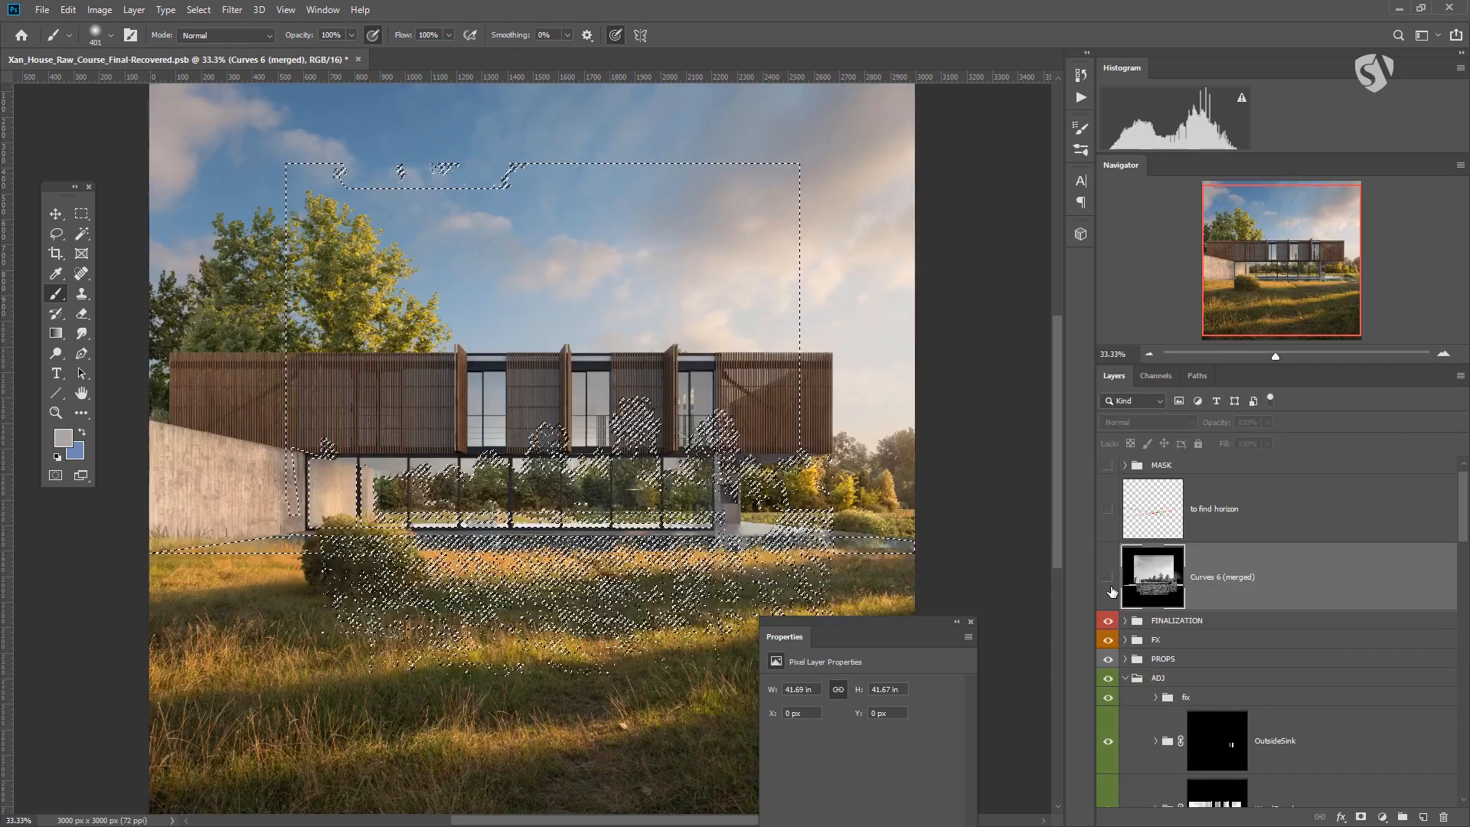
Step: Add a mask to the Glasses group from the active luminosity selection and set the mask density to 82%
scroll(1219, 587, "down", 10)
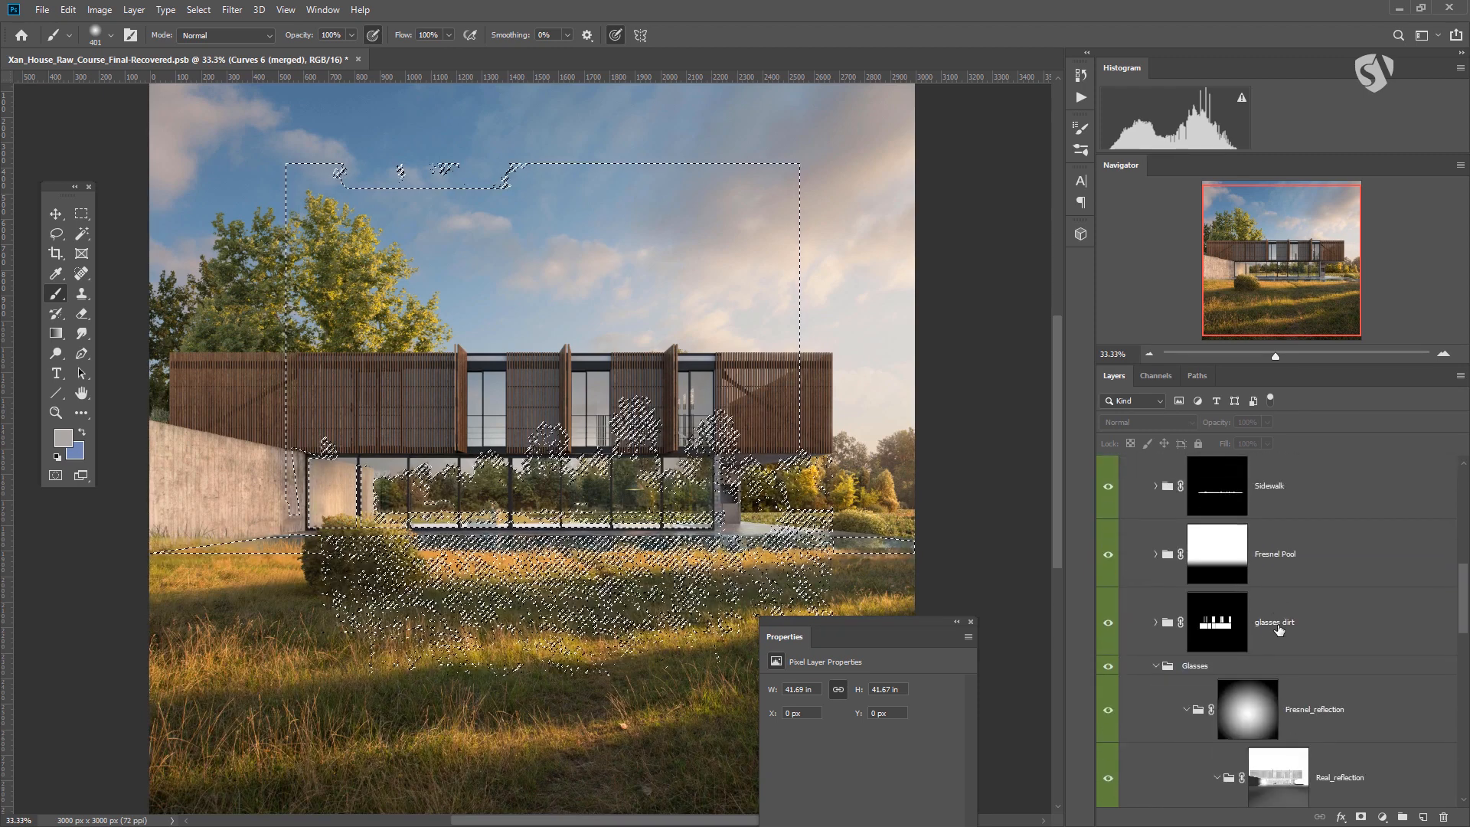
left_click(1219, 534)
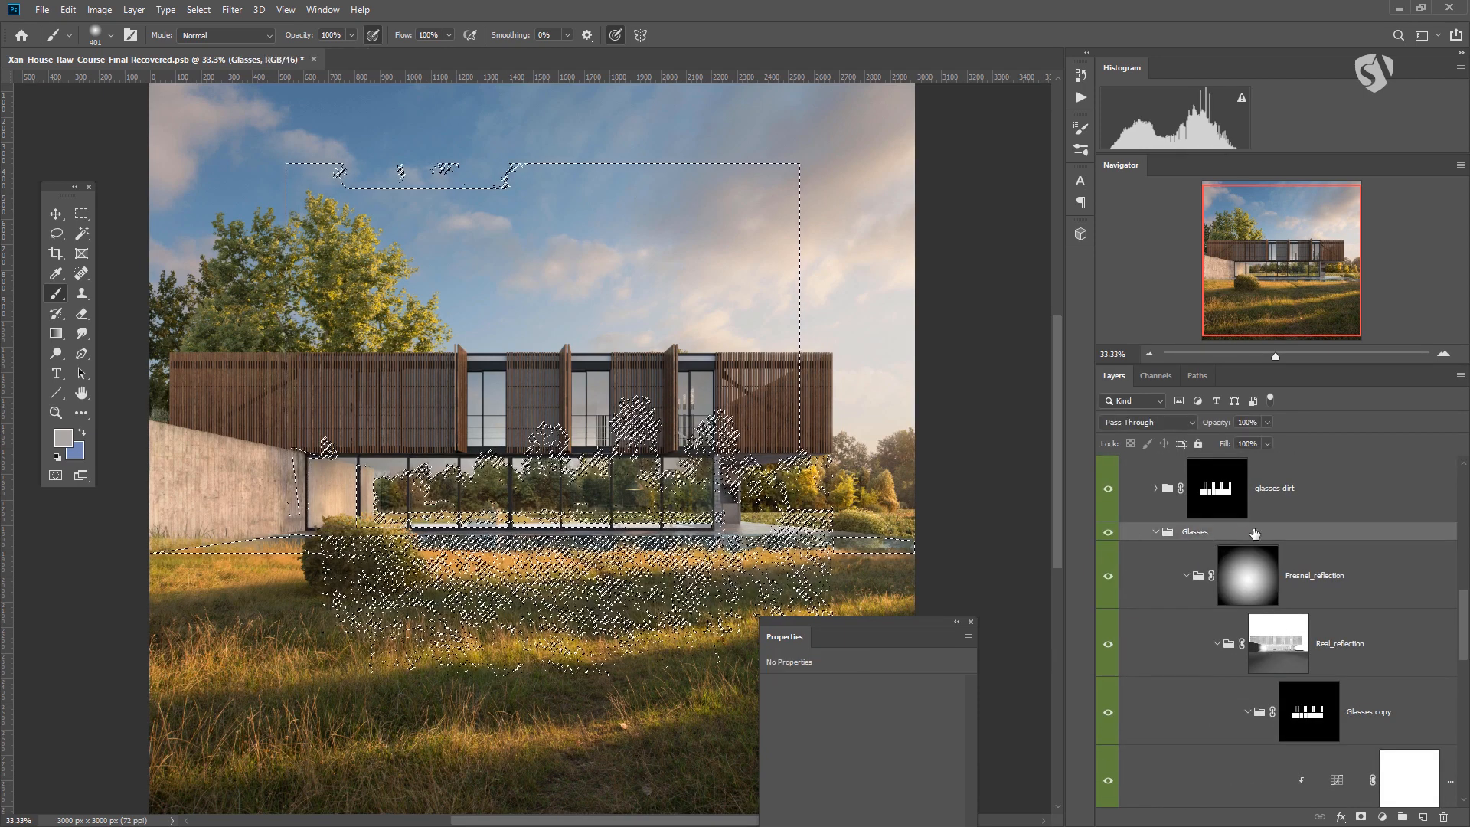
left_click(1156, 532)
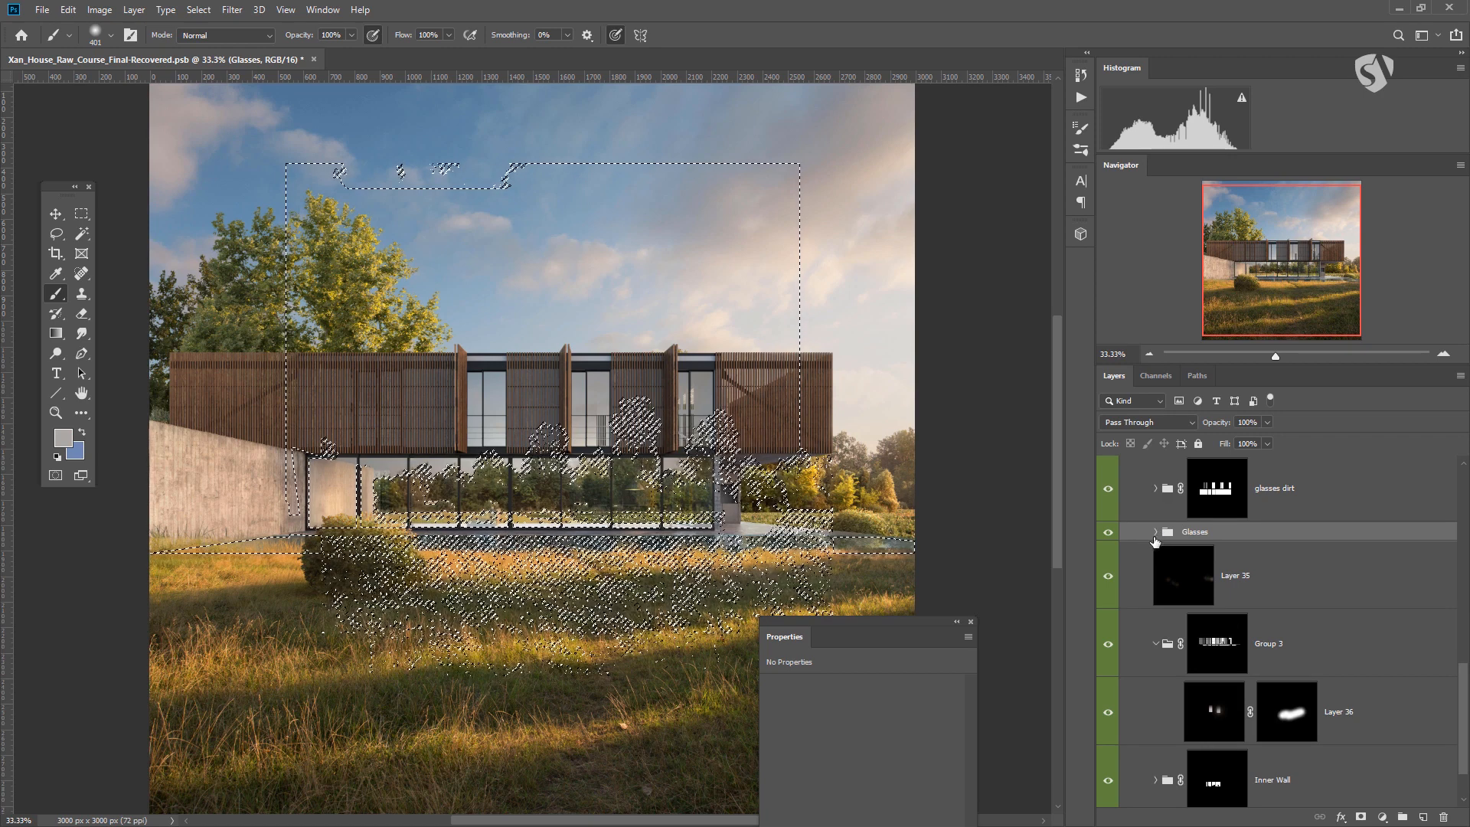
left_click(1361, 817)
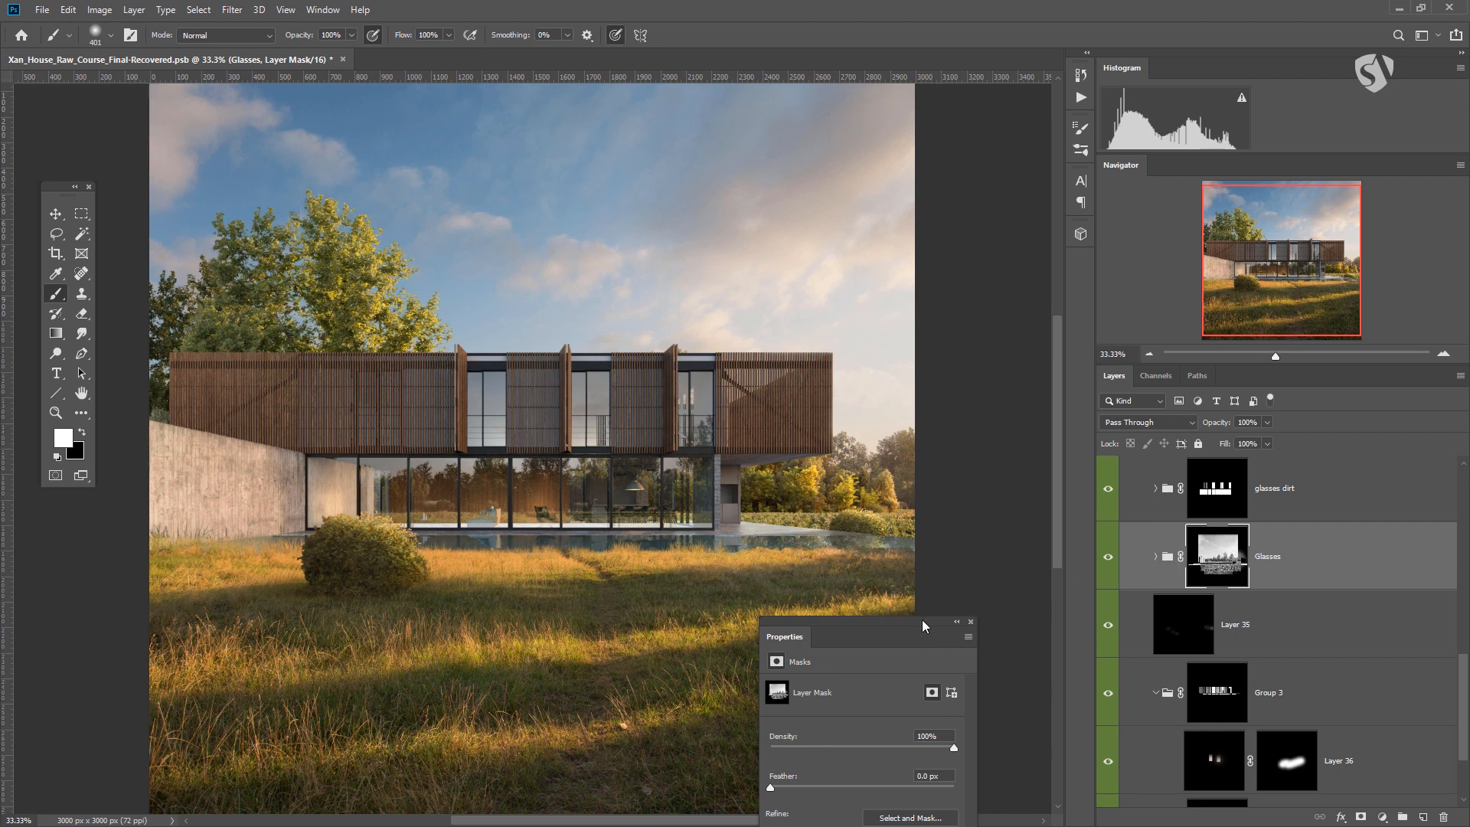
left_click_drag(921, 619, 976, 460)
mouse_move(945, 586)
left_mouse_down()
mouse_move(984, 590)
mouse_move(972, 591)
left_mouse_up()
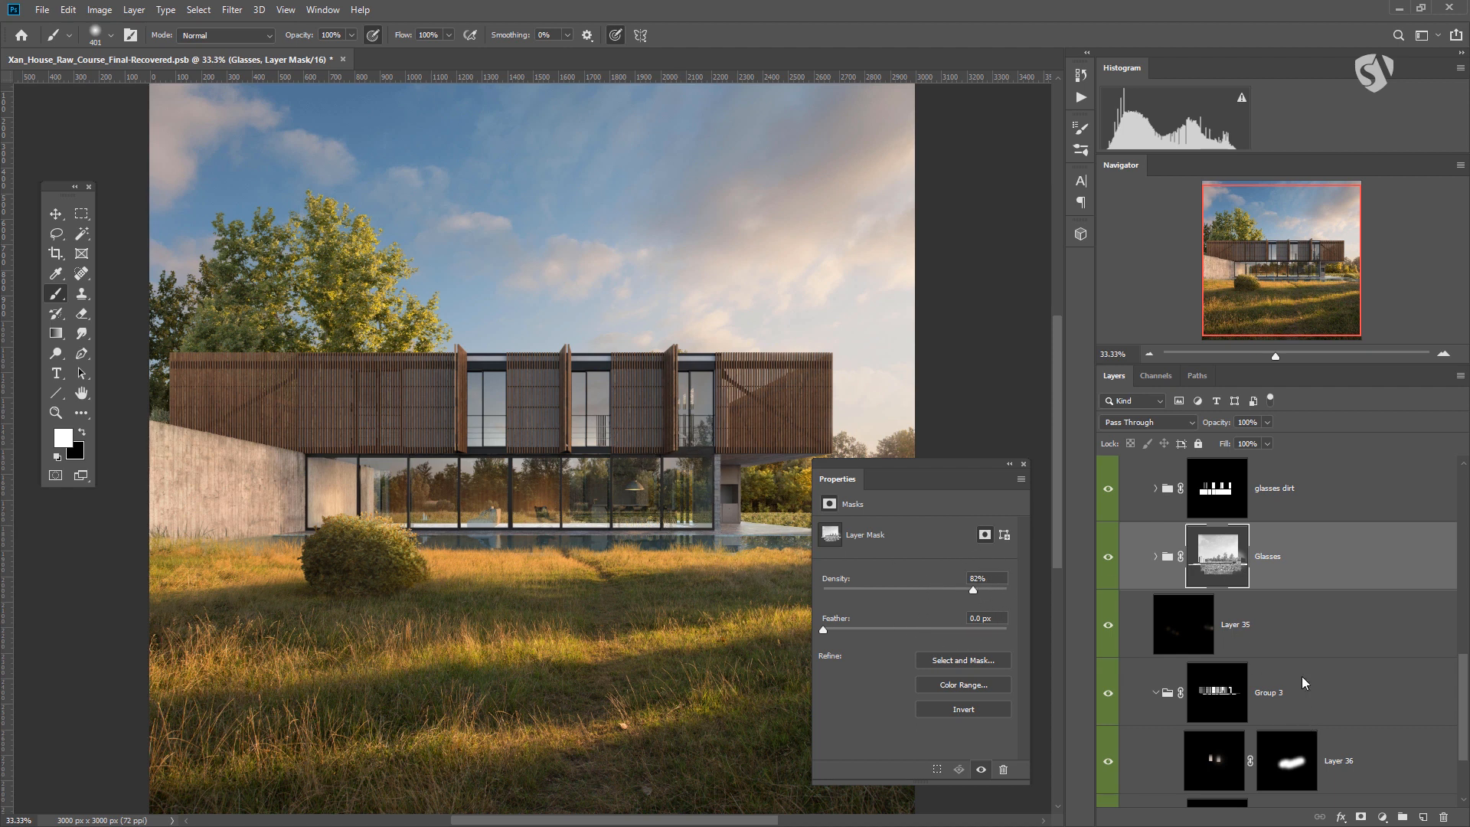
Step: Darken the Glasses mask with Curves, moving the black point to input 62 and lowering the white point to about output 216
key("ctrl+m")
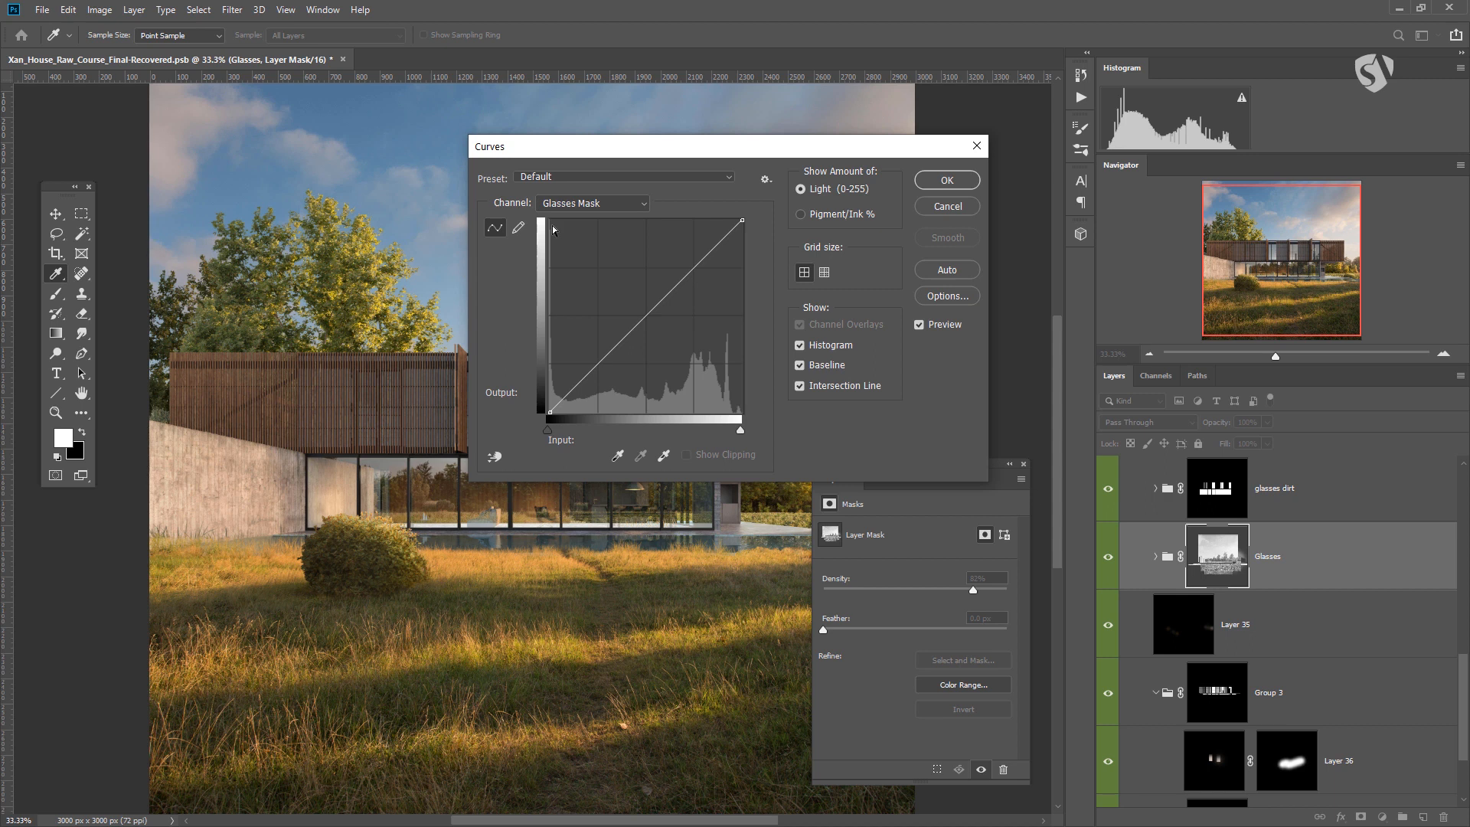
left_click_drag(656, 149, 1014, 281)
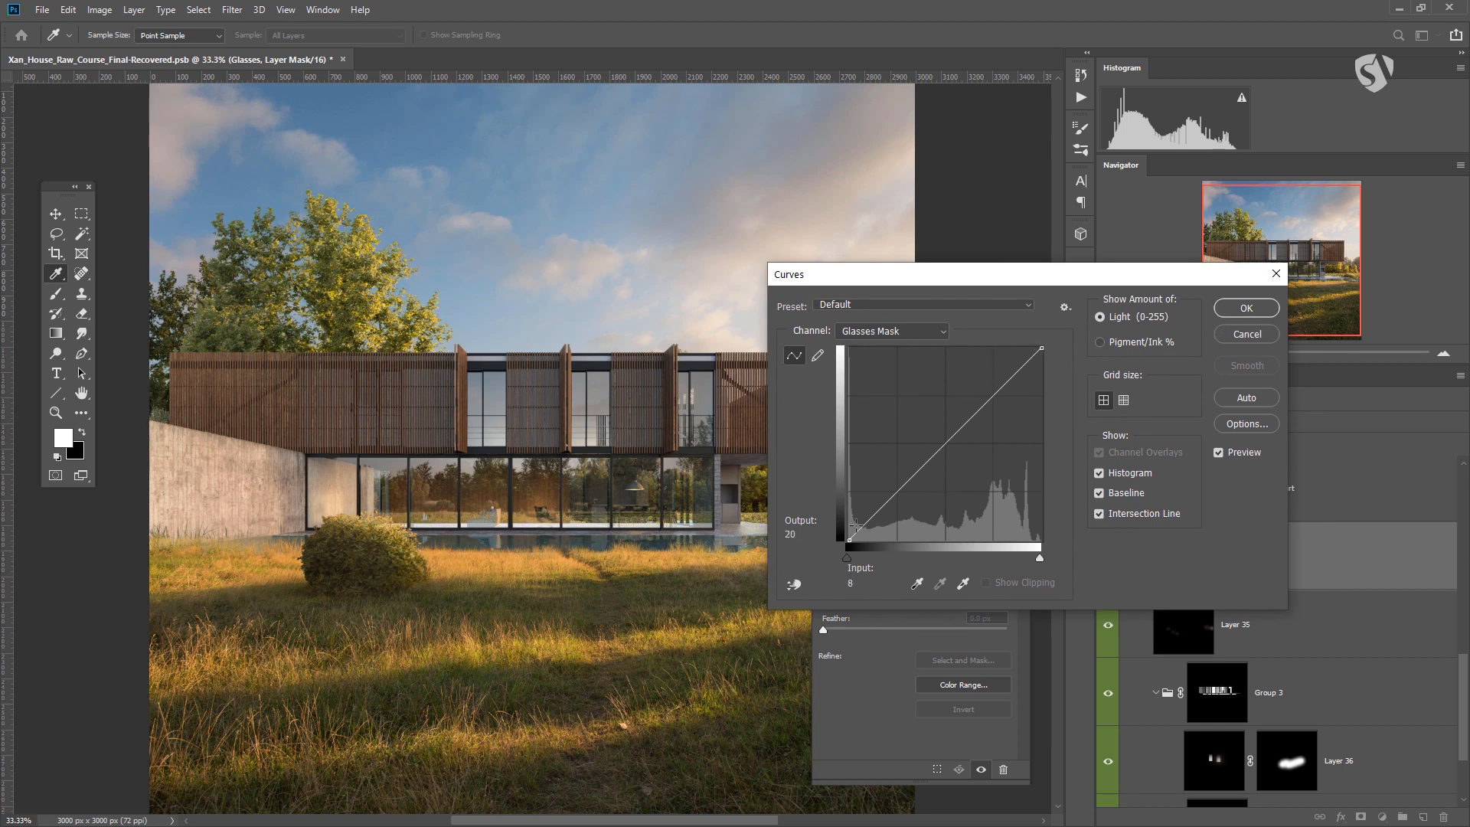
left_click_drag(850, 538, 894, 557)
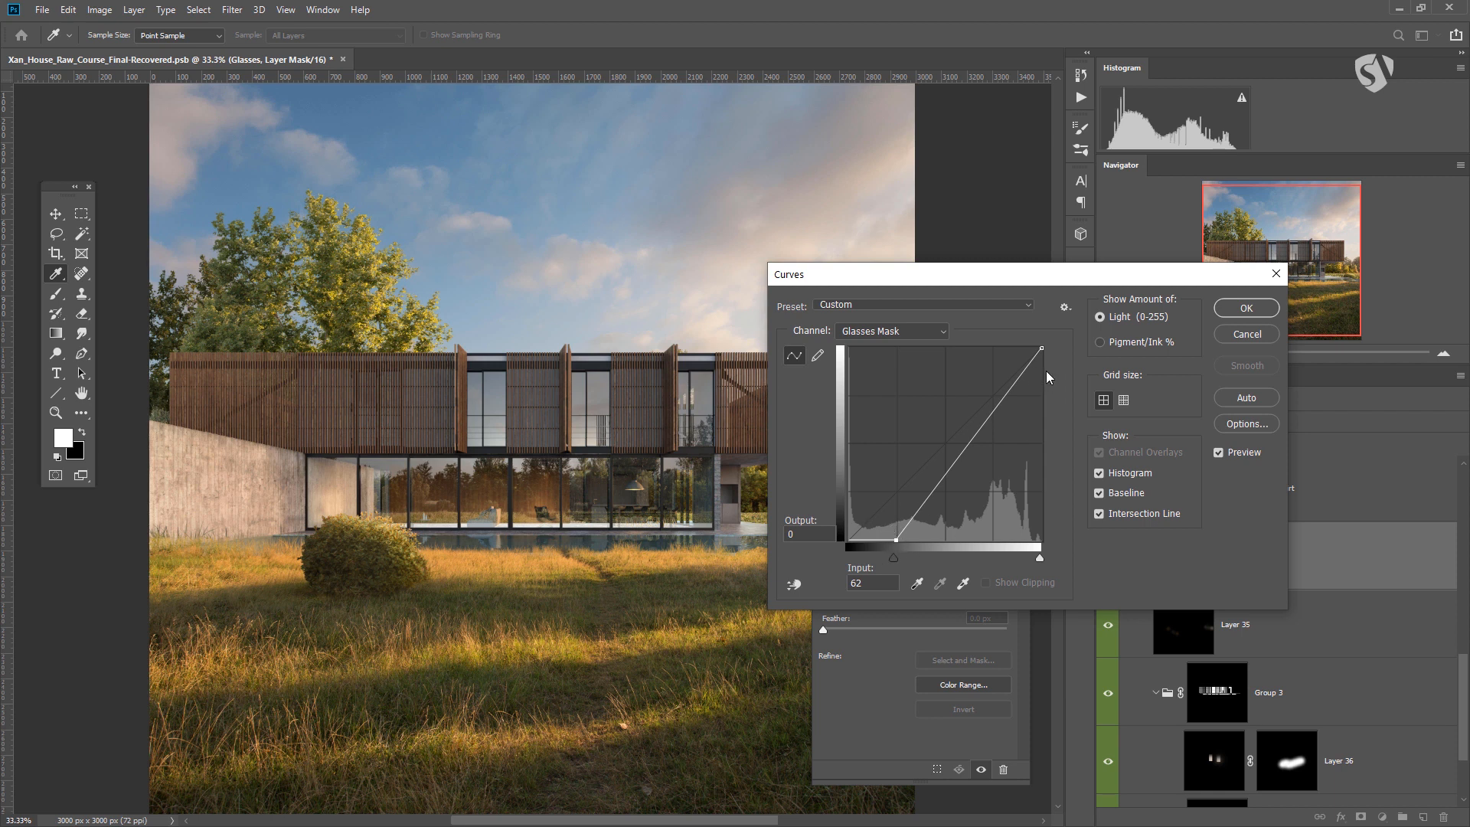
left_click_drag(1040, 347, 1073, 376)
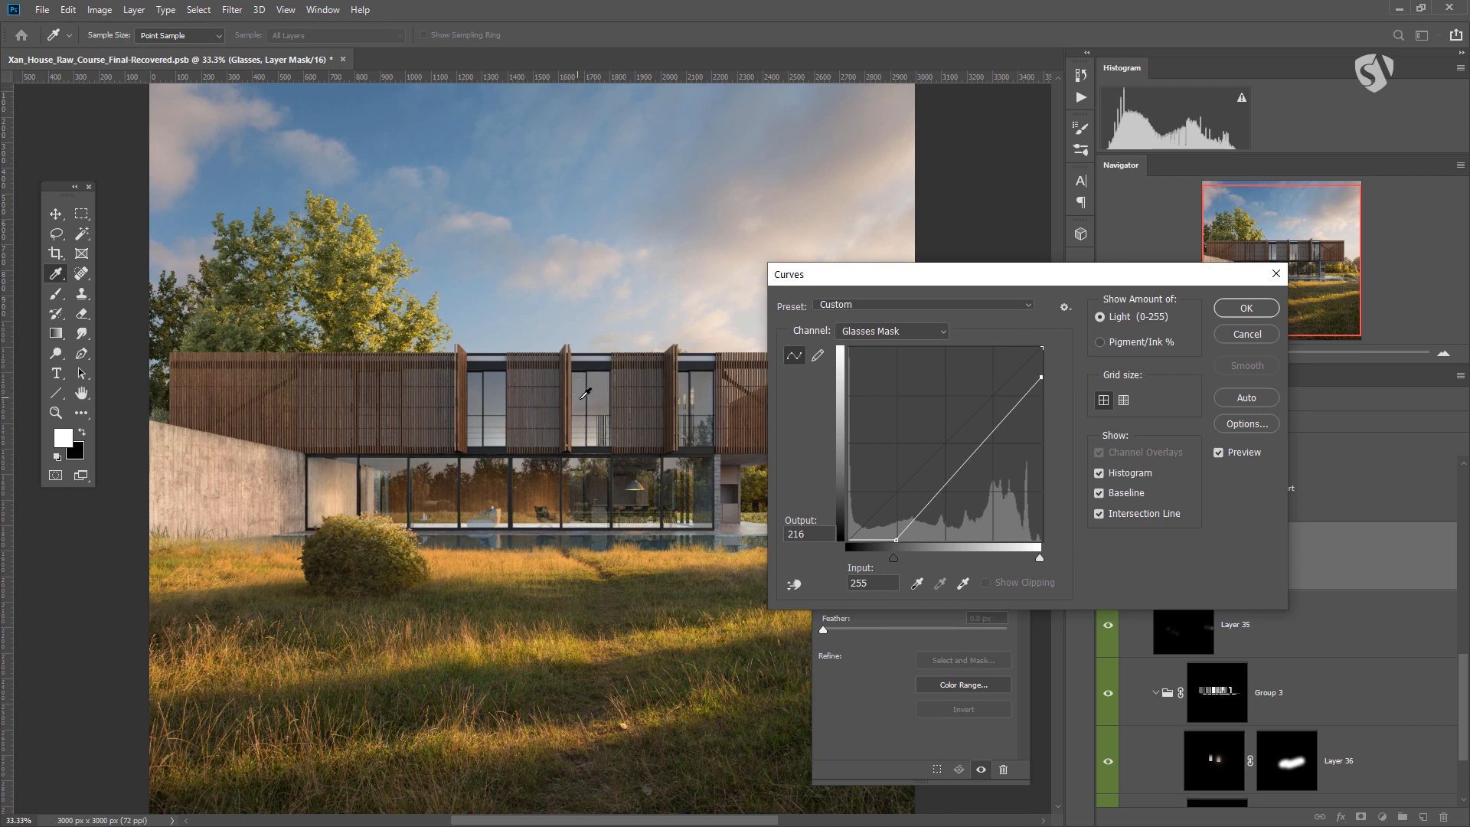
left_click_drag(1040, 381, 1070, 380)
left_click(1225, 310)
key("b")
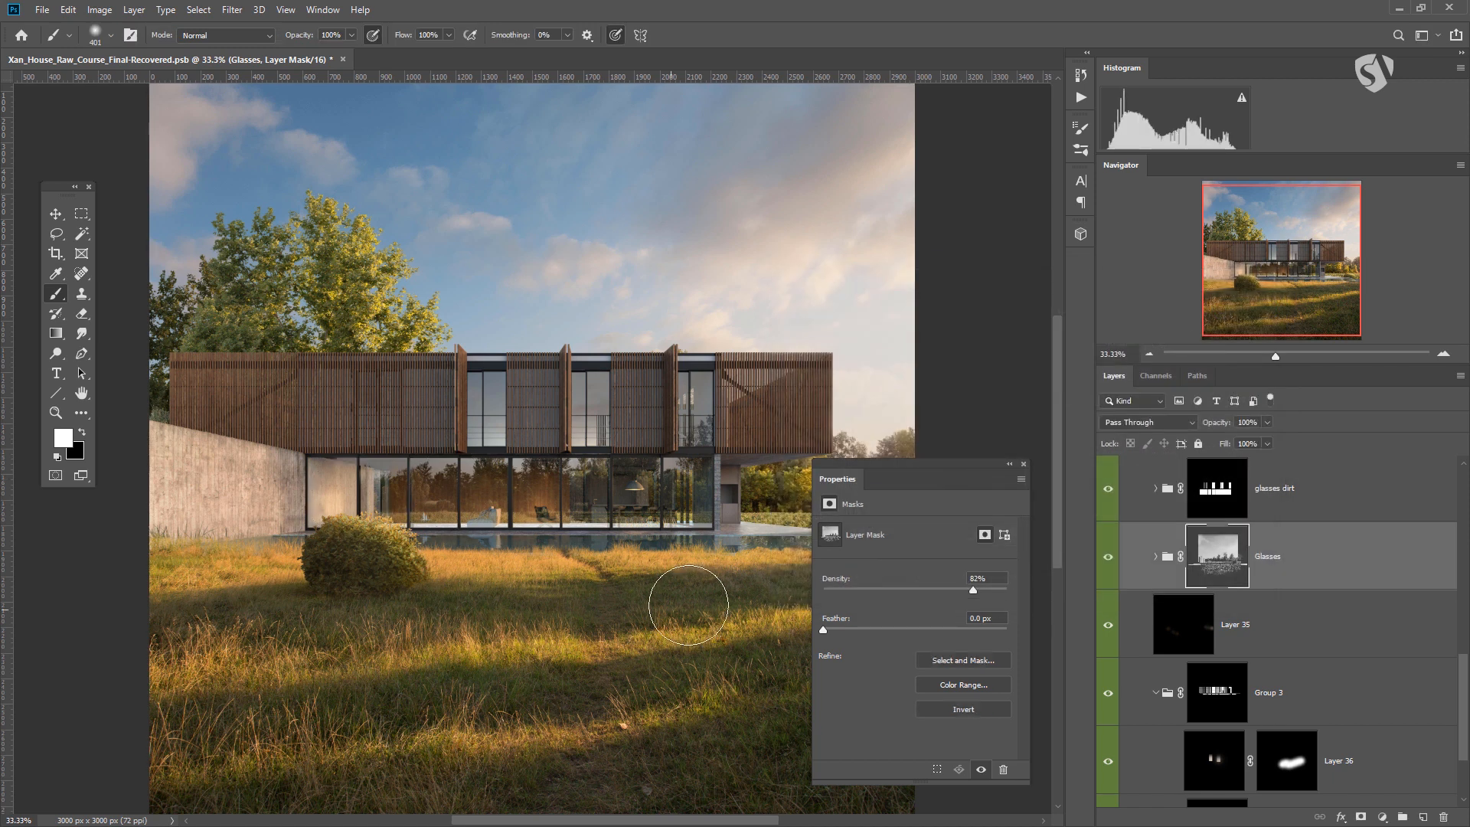
left_click(1108, 559)
left_click(1108, 559)
Step: Paint black at 39% opacity on the Glasses mask along the base of the ground-floor glazing, near the bush
left_click(82, 434)
right_click(601, 542, "alt")
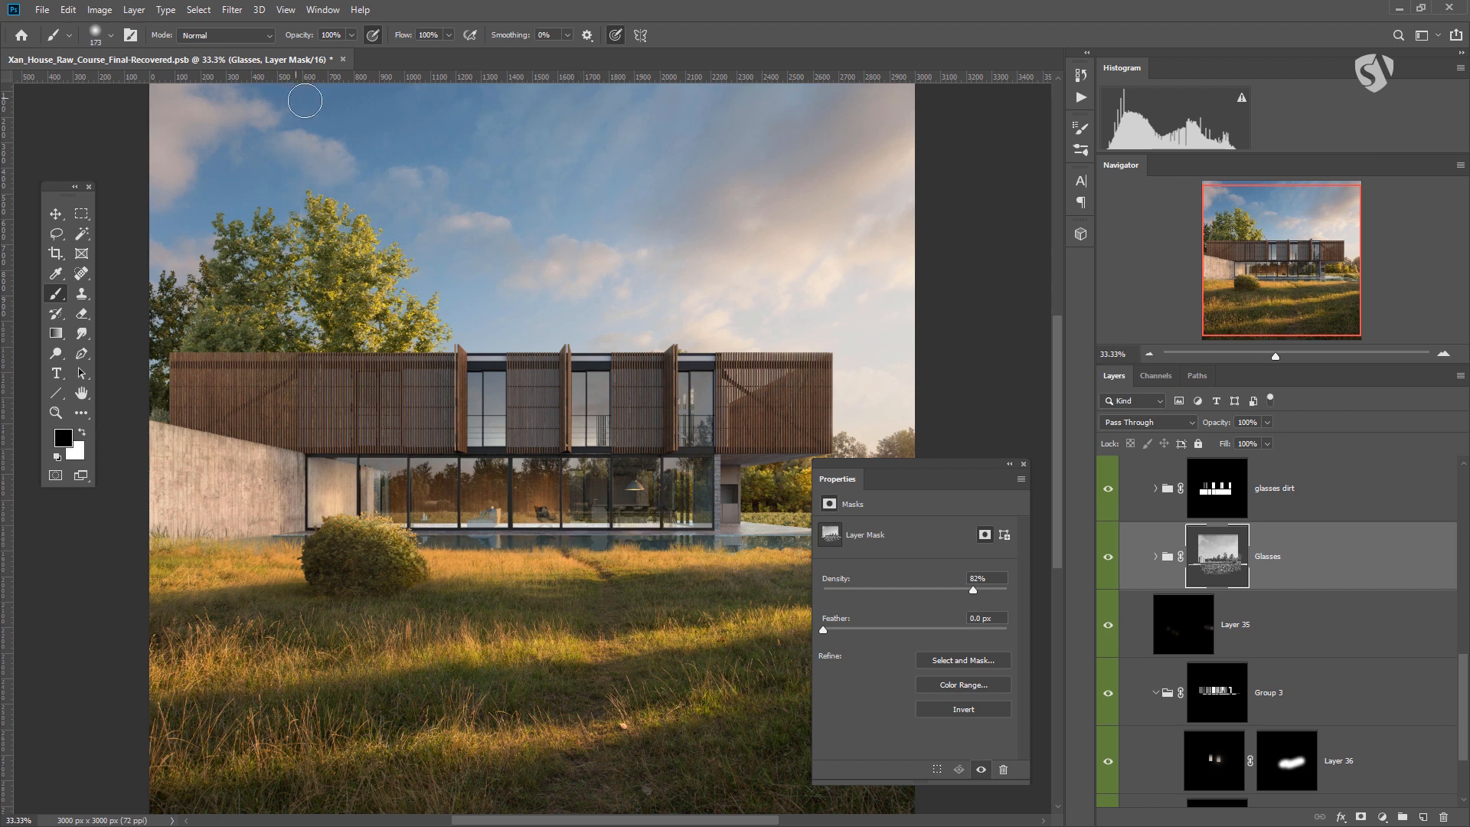
left_click(352, 34)
left_click(291, 52)
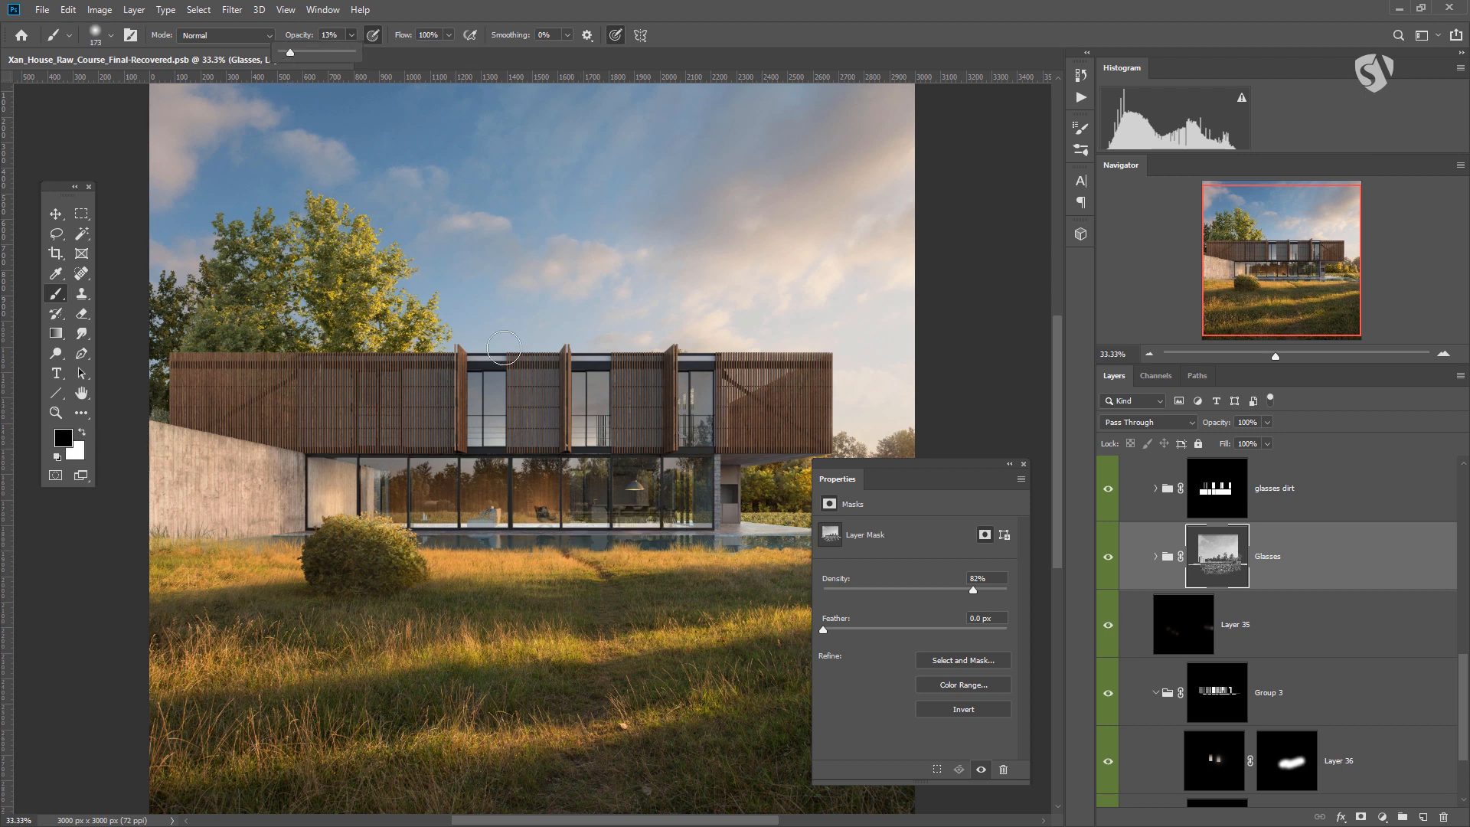
key("3")
key("9")
right_click(386, 536, "alt")
mouse_move(386, 535)
left_mouse_down()
mouse_move(750, 540)
mouse_move(328, 540)
left_mouse_up()
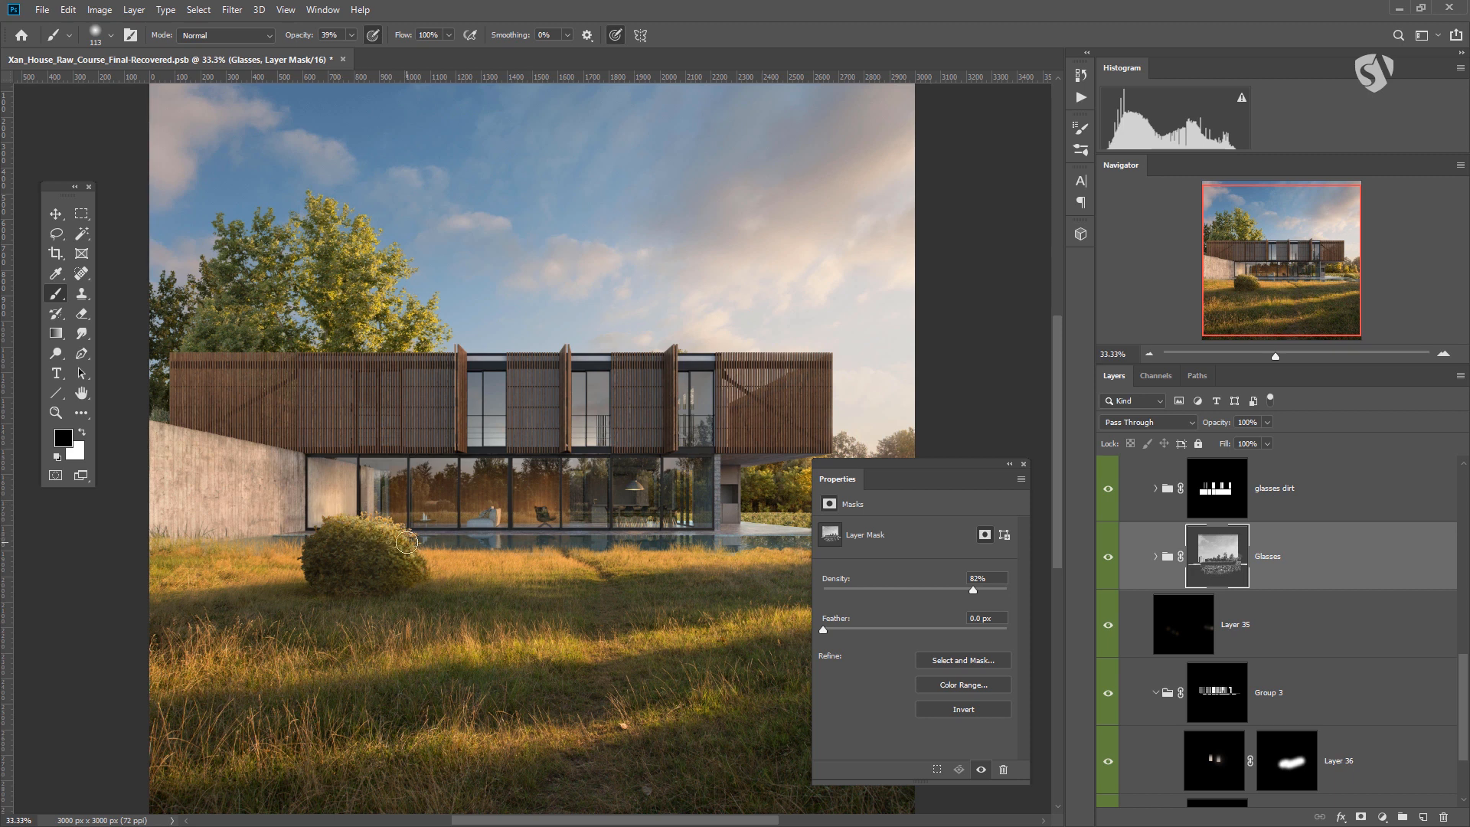
left_click_drag(436, 541, 466, 541)
Step: Invert the Fresnel_reflection group's mask inside the Glasses group and set its density to 52%
left_click(1156, 557)
scroll(1202, 566, "down", 3)
left_click(1251, 570)
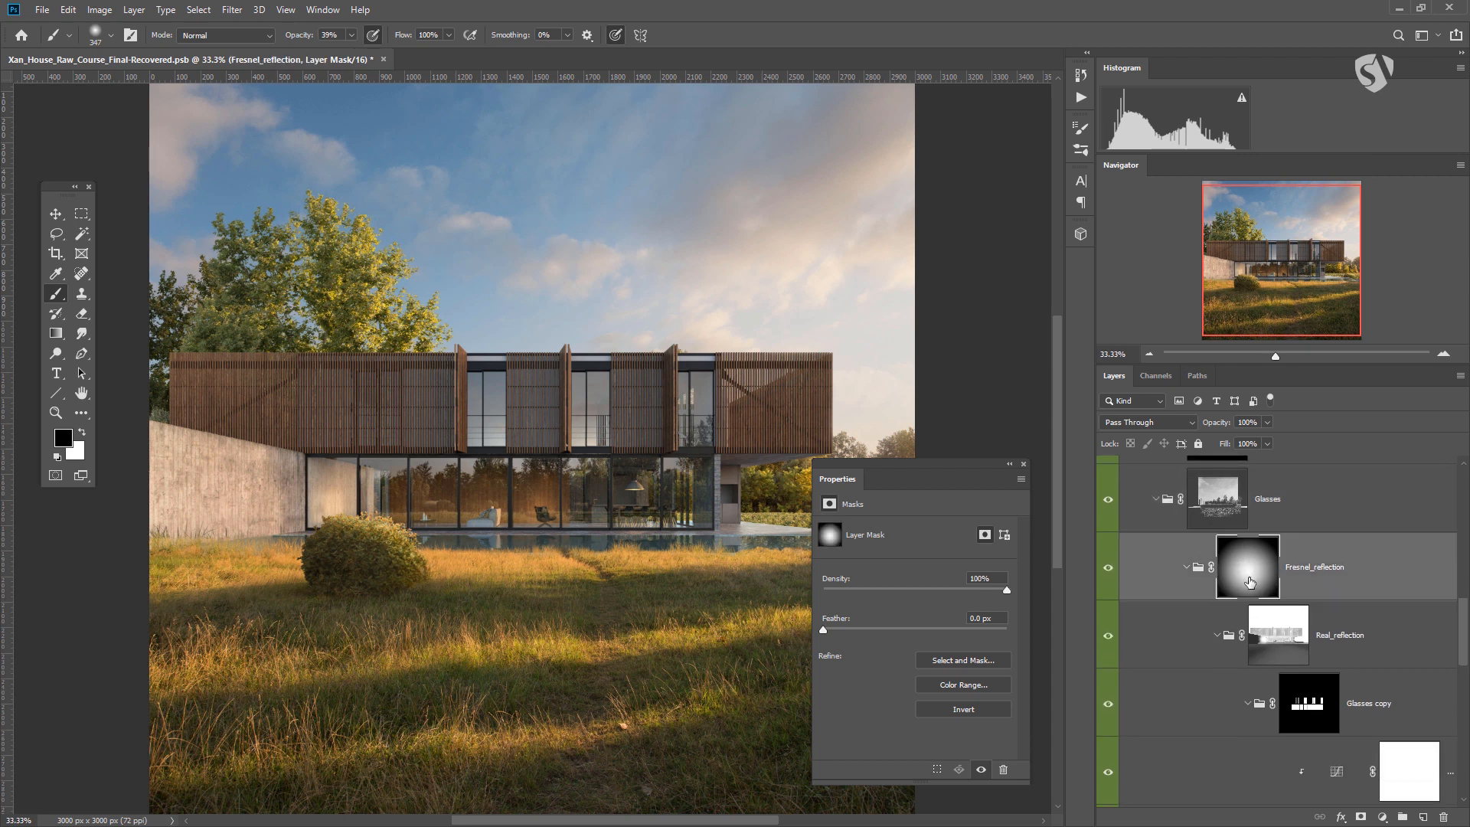
scroll(1245, 578, "down", 1)
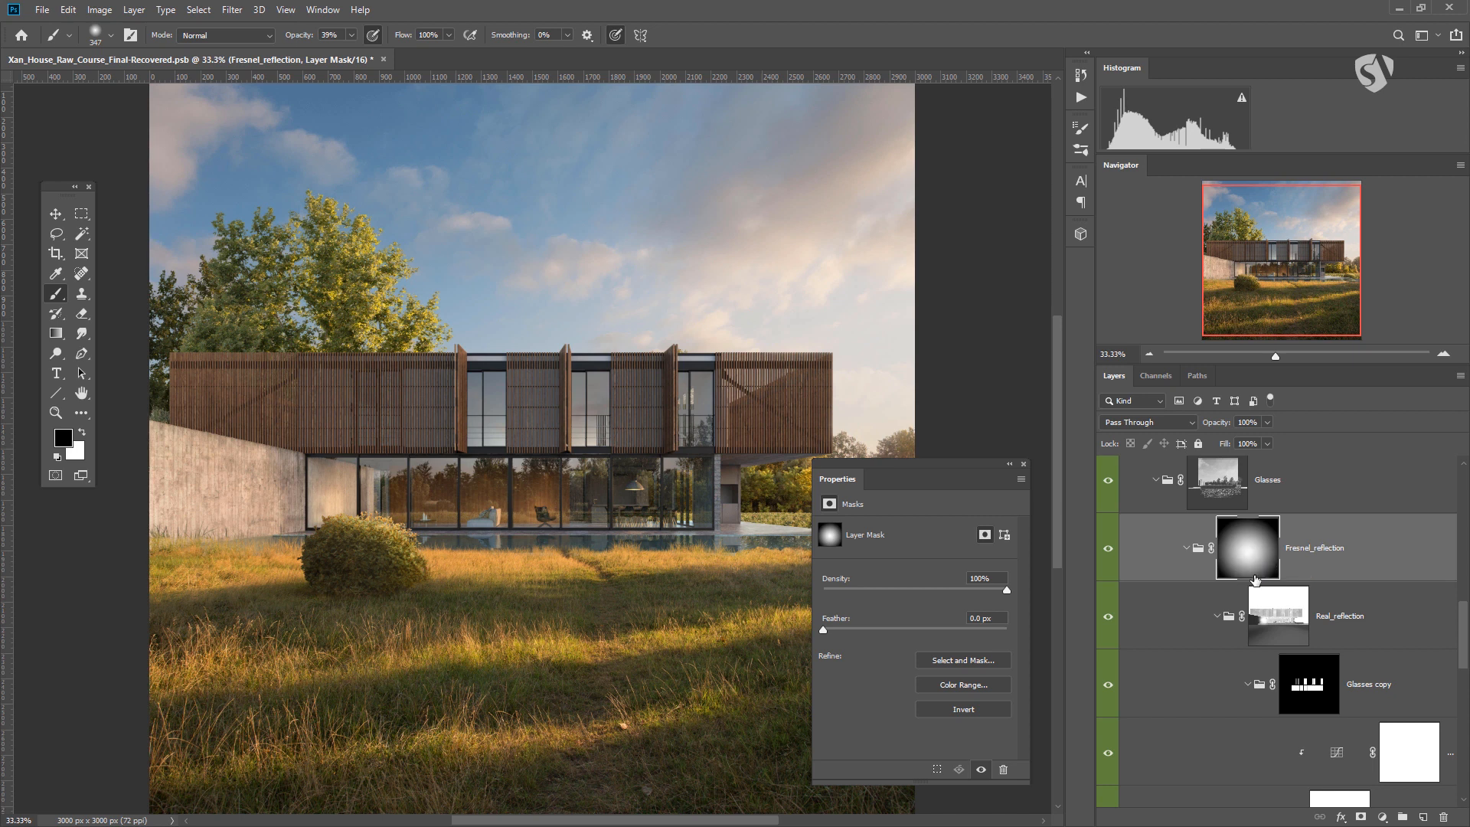
key("ctrl+i")
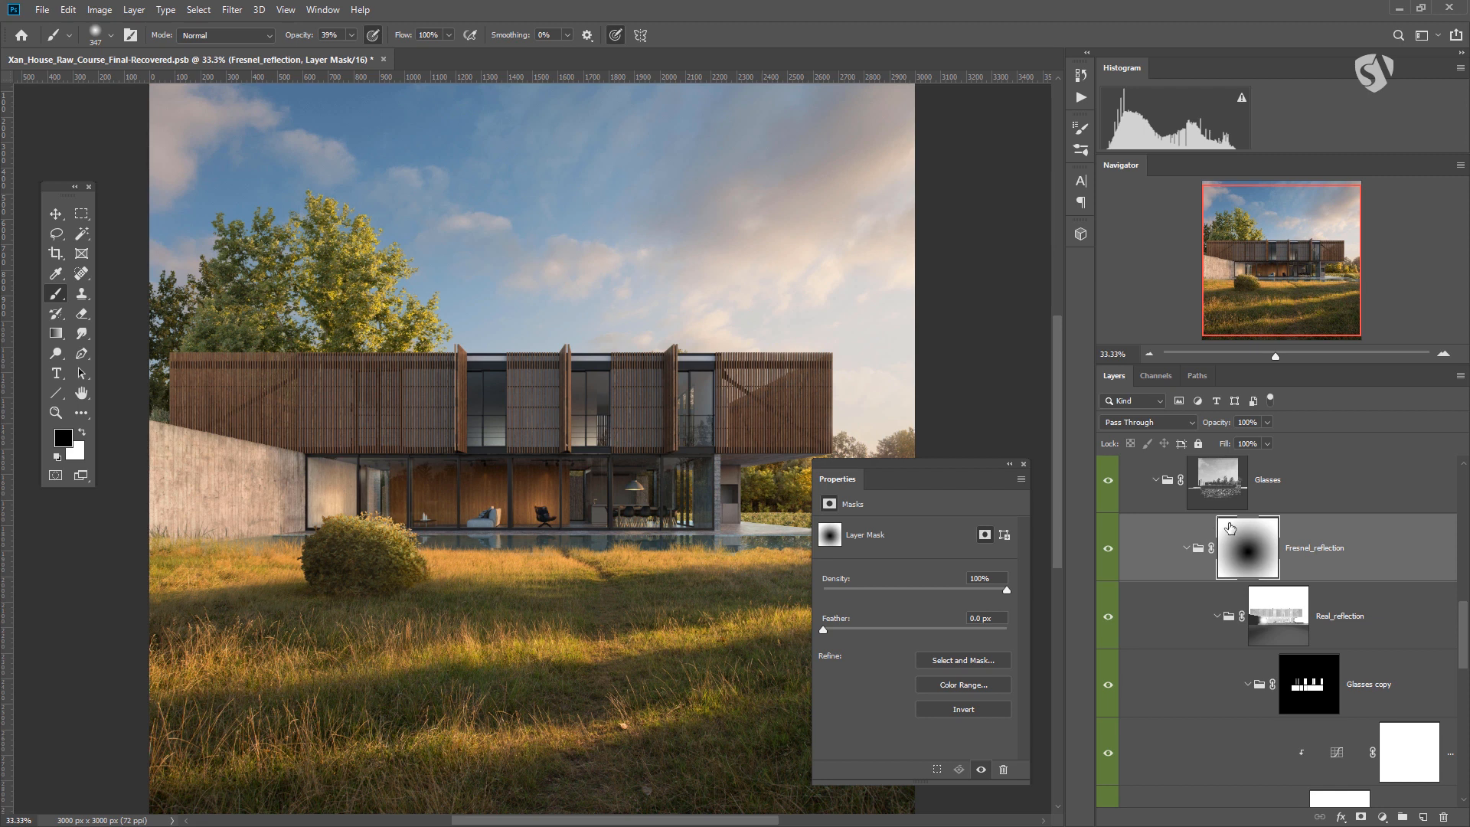
left_click_drag(931, 589, 909, 587)
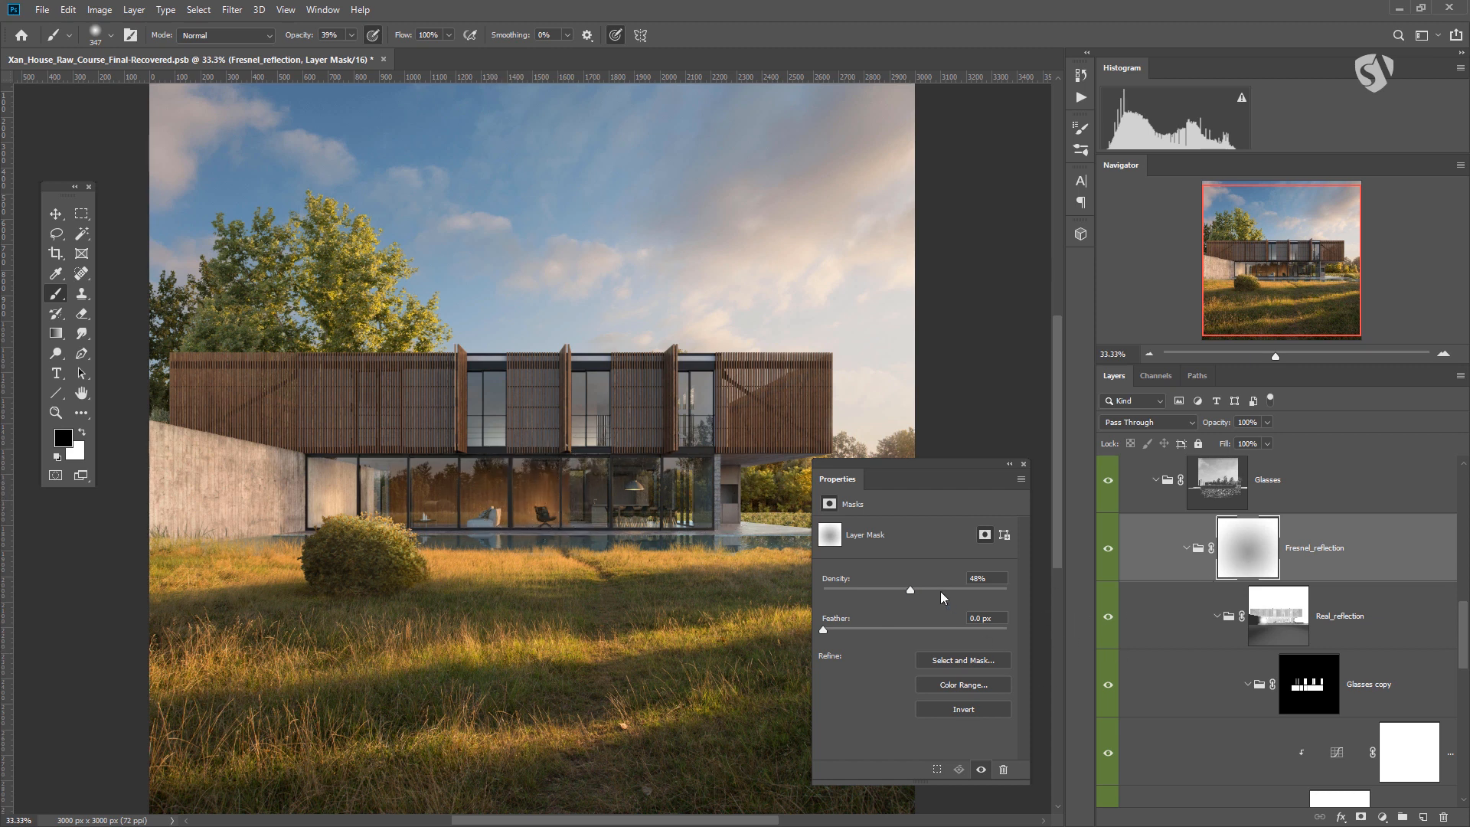
left_click(930, 589)
left_click_drag(928, 590, 912, 590)
left_click_drag(922, 462, 927, 477)
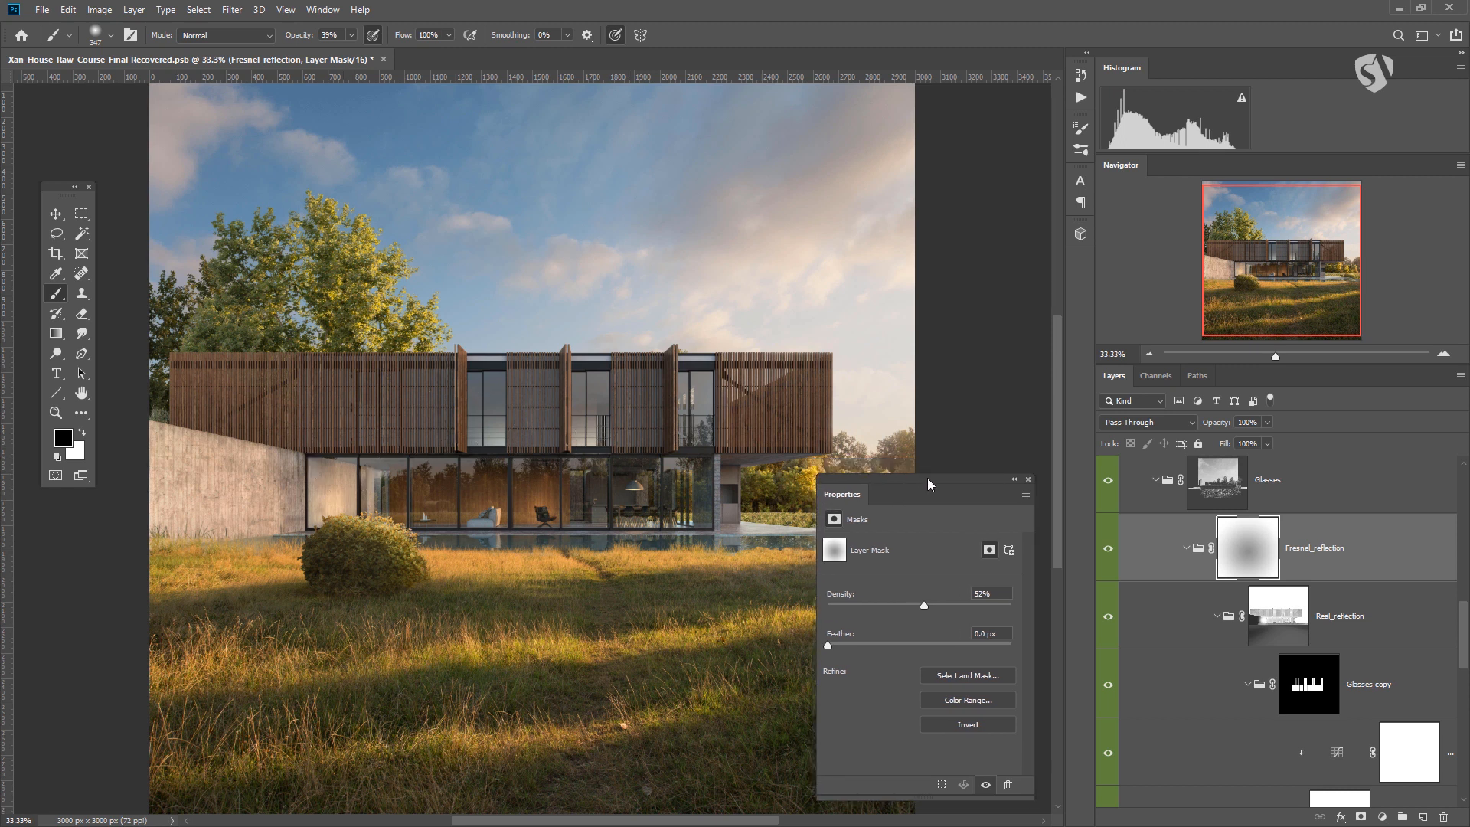
Step: Delete the merged reflection layer above the FINALIZATION group and collapse the Glasses and ADJ groups
left_click(1155, 480)
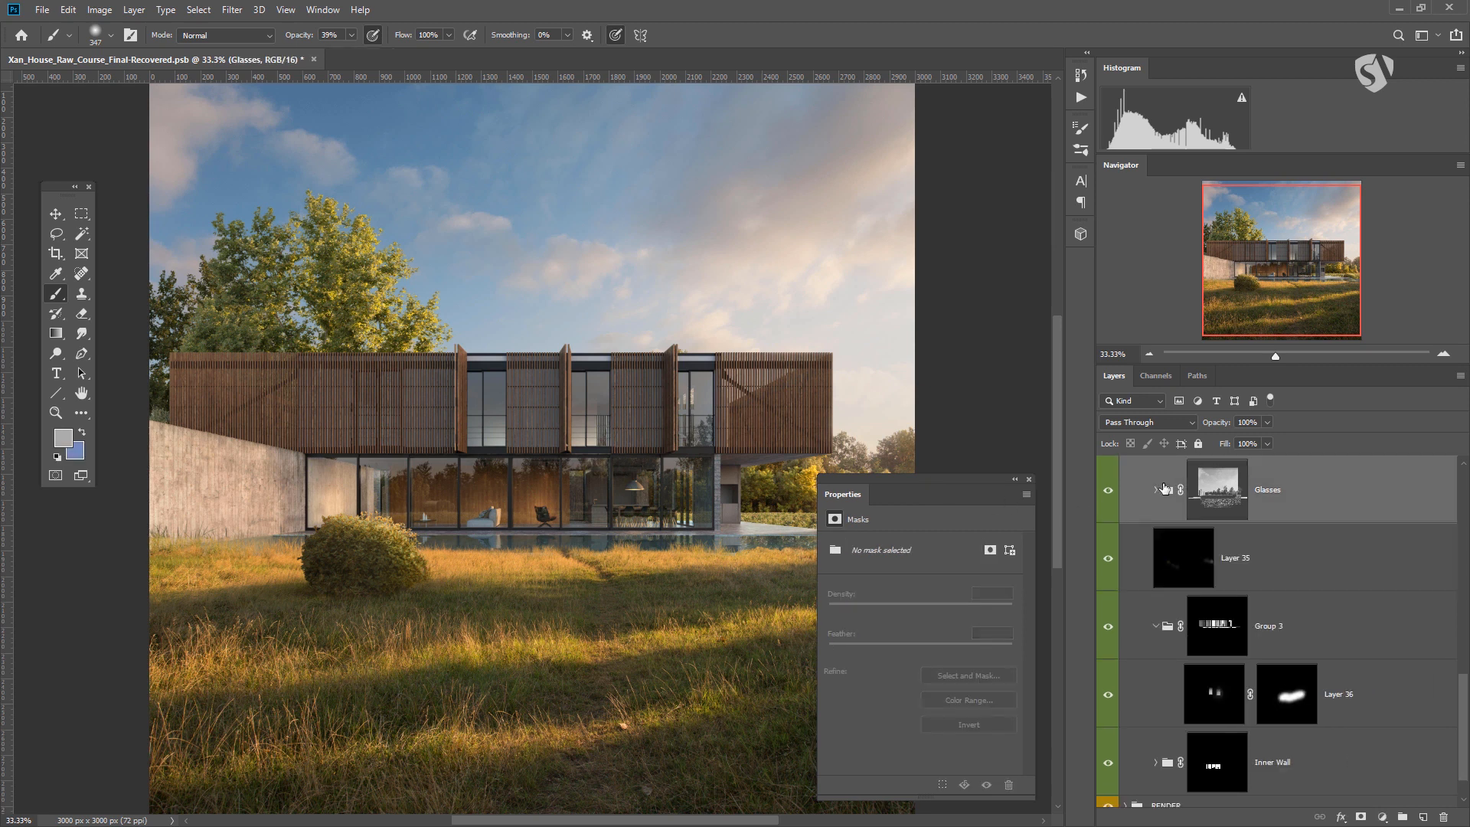
scroll(1205, 547, "down", 2)
scroll(1206, 547, "up", 5)
left_click_drag(1424, 590, 1424, 681)
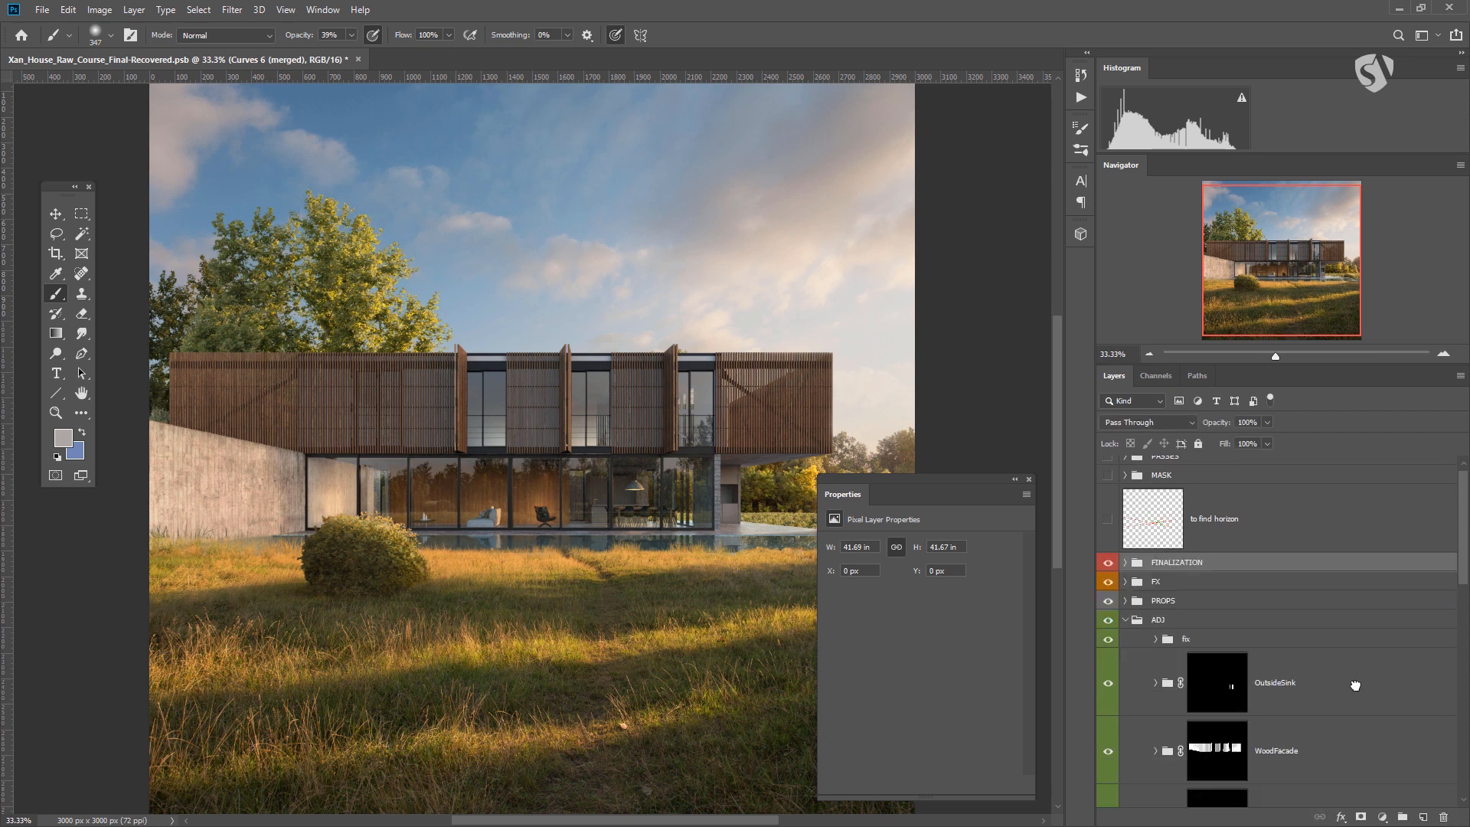
left_click(1126, 620)
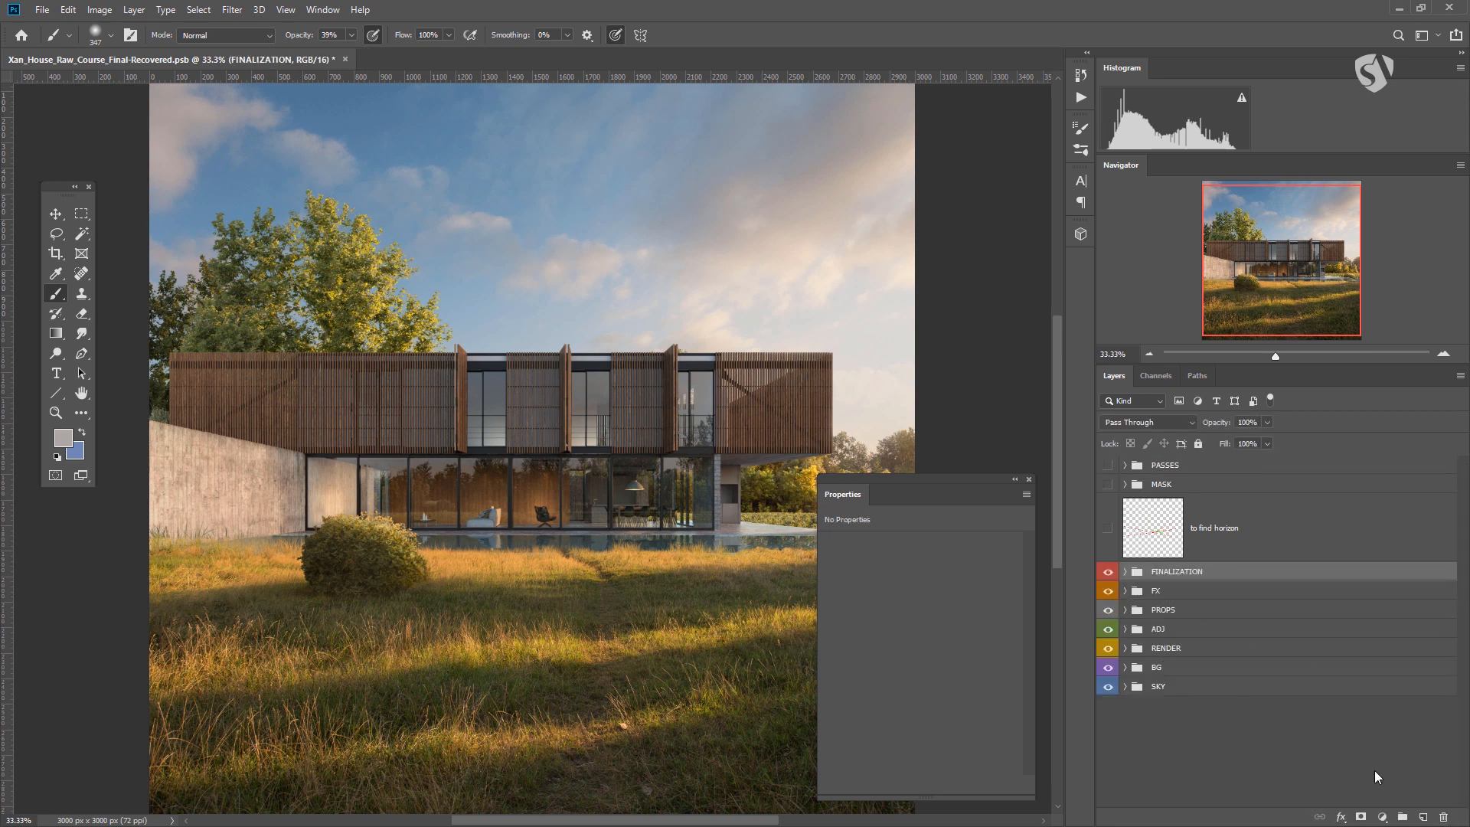
Step: Add a new empty layer inside the FINALIZATION group and select it
left_click(1422, 816)
left_click_drag(1189, 608, 1198, 640)
left_click(1125, 571)
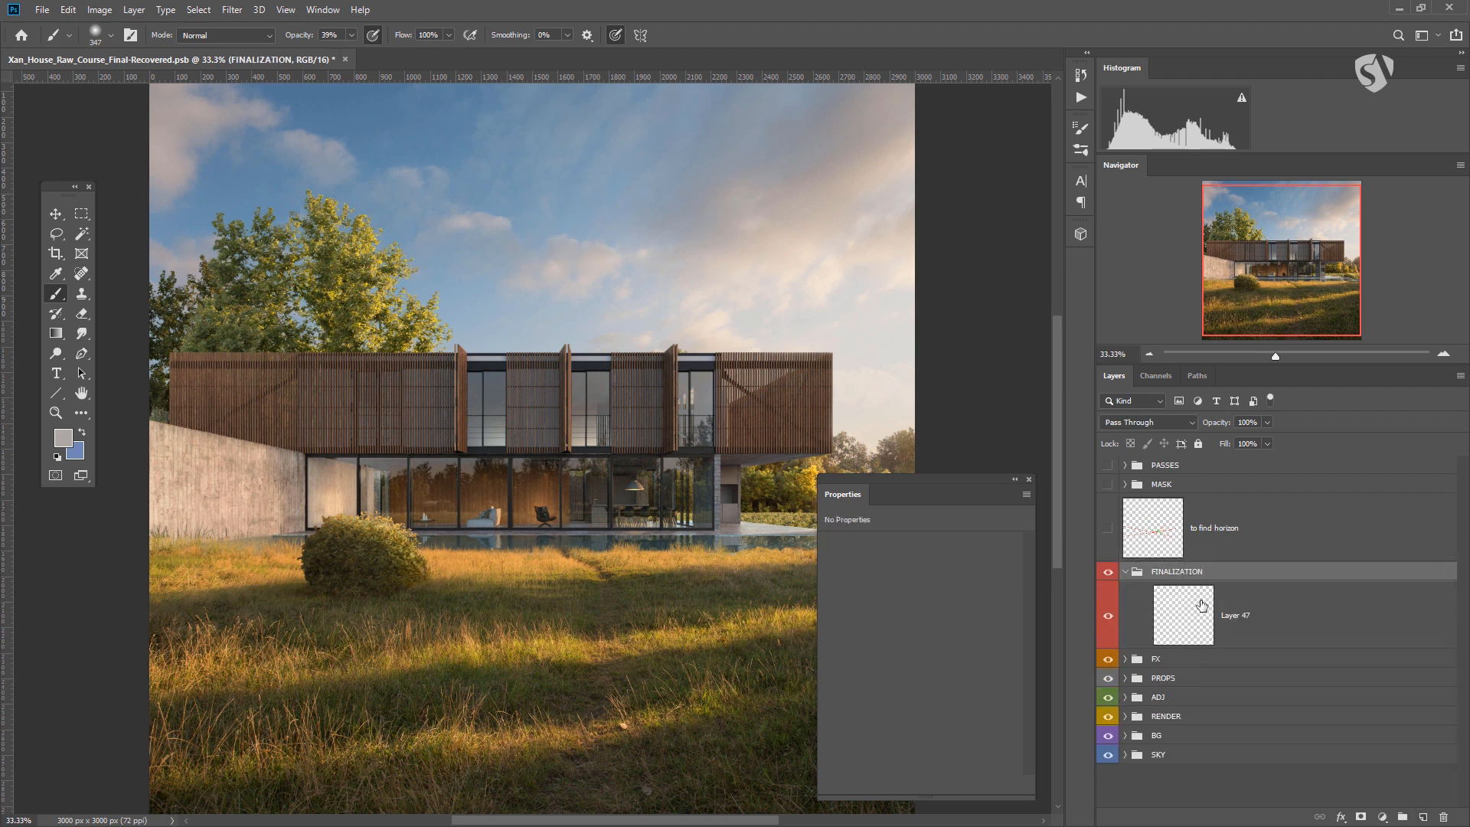
left_click(1196, 611)
Step: Fill the new FINALIZATION layer with black and set its blending mode to Color Dodge
key("shift+F5")
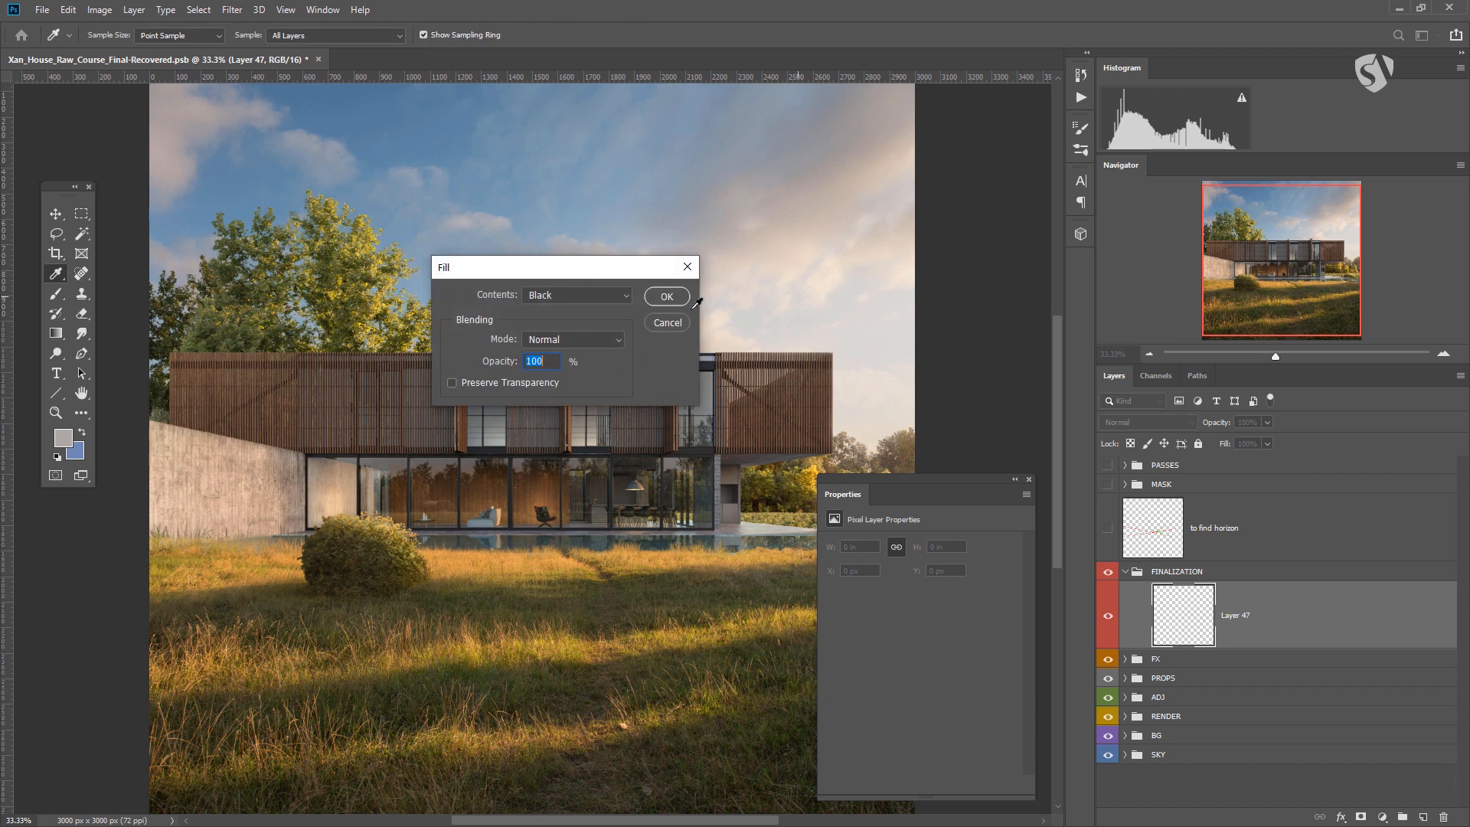
left_click(650, 297)
left_click(1139, 424)
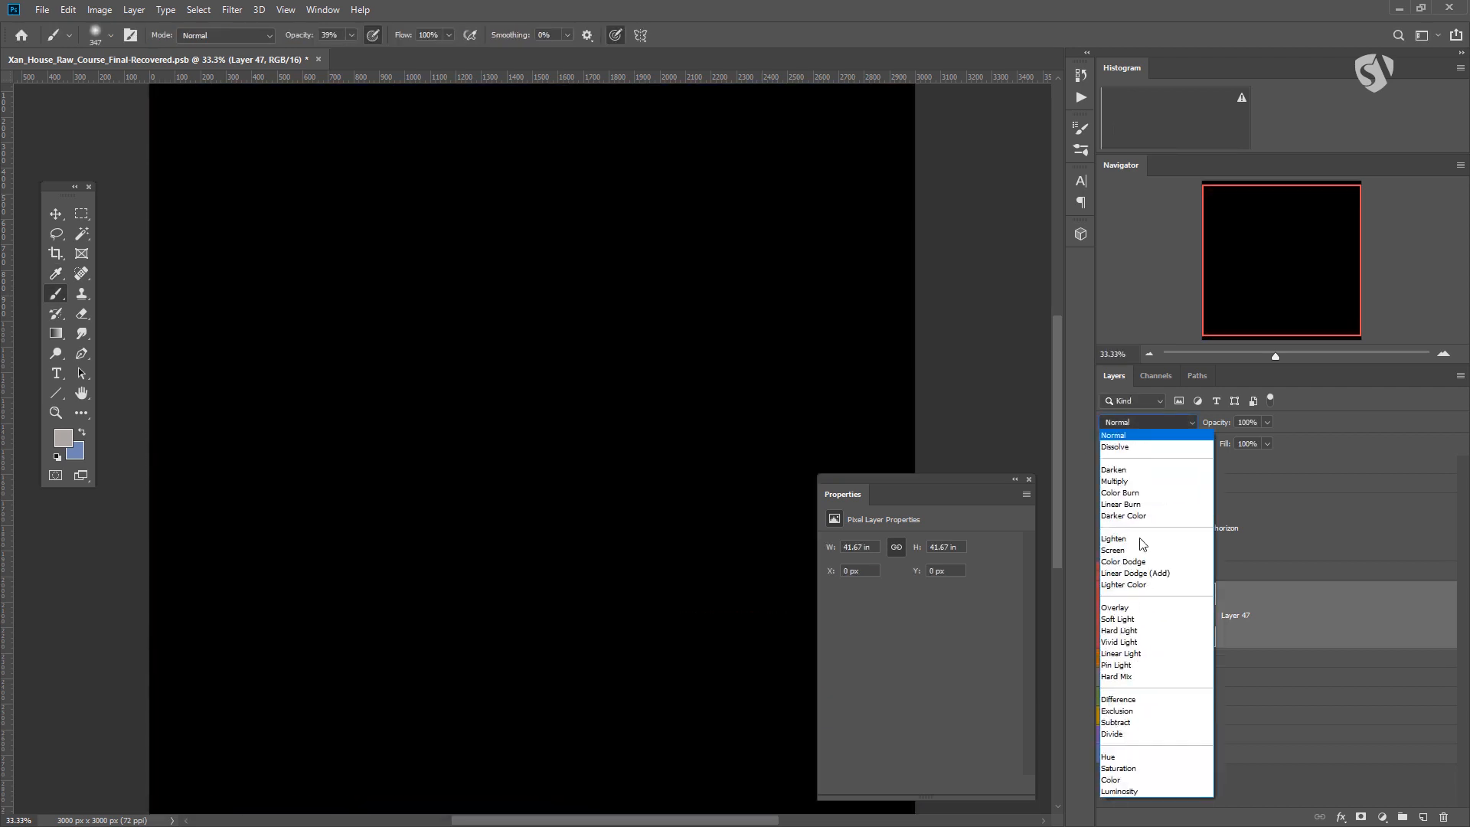
left_click(1138, 563)
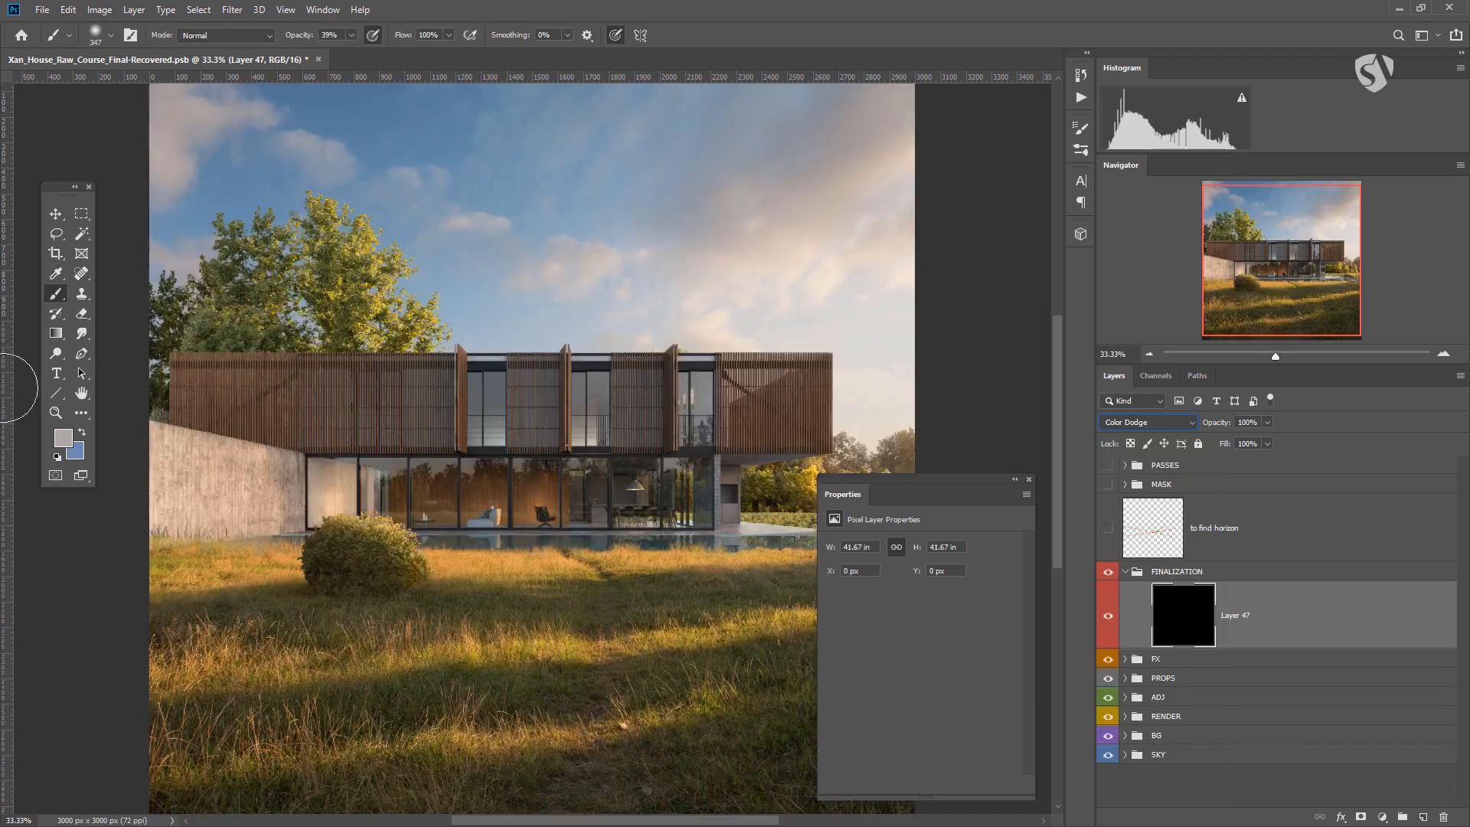
Step: Set the foreground colour to the pale yellow fffad4
left_click(63, 437)
left_click_drag(1016, 374, 1025, 330)
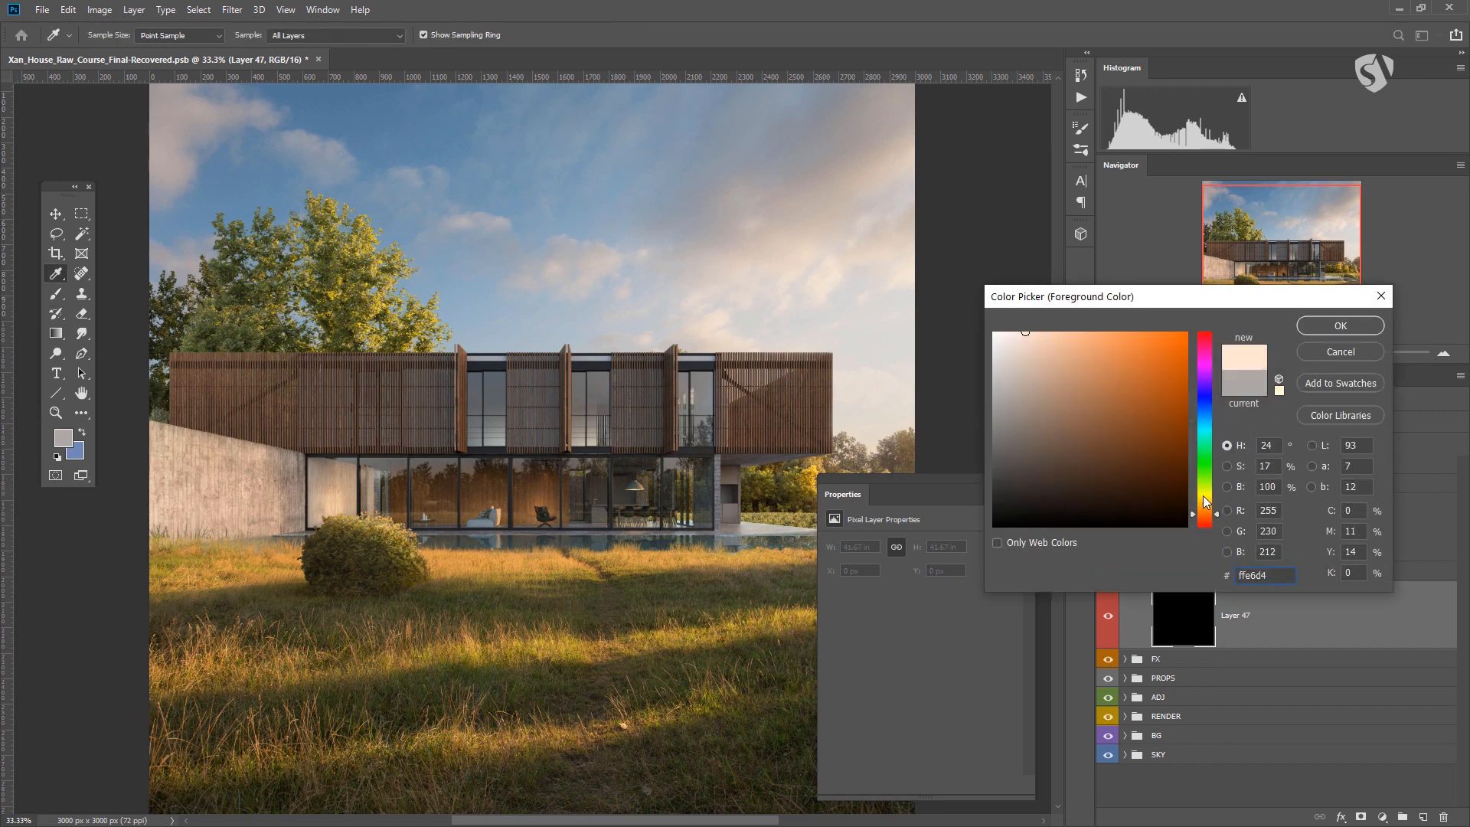
left_click(1205, 499)
left_click(1338, 337)
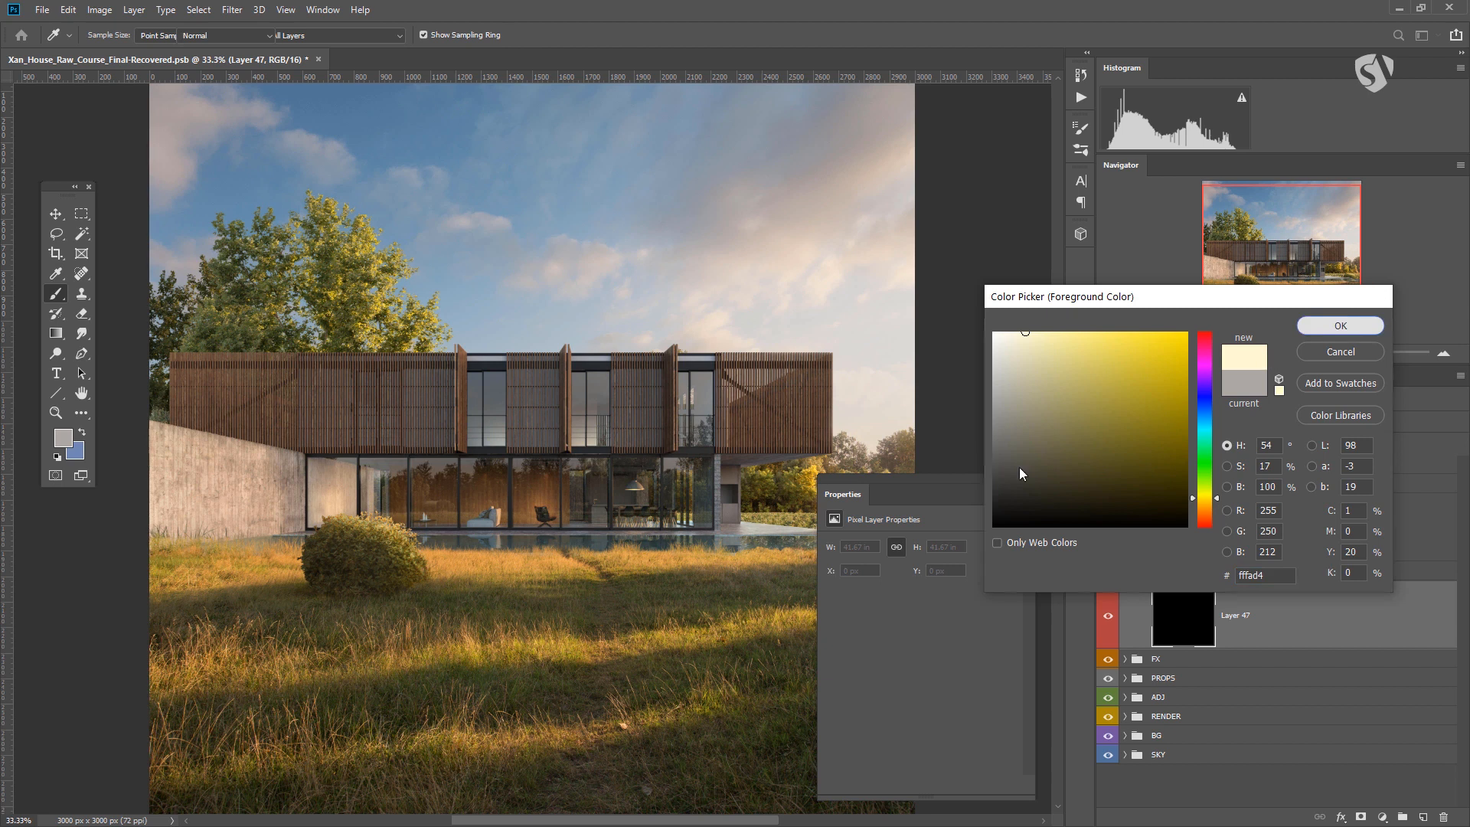
Step: Flatten the soft brush tip to a wide ellipse, set opacity to 3% and size to 1151 px, and paint glow along the grass edge by the pool
right_click(674, 456)
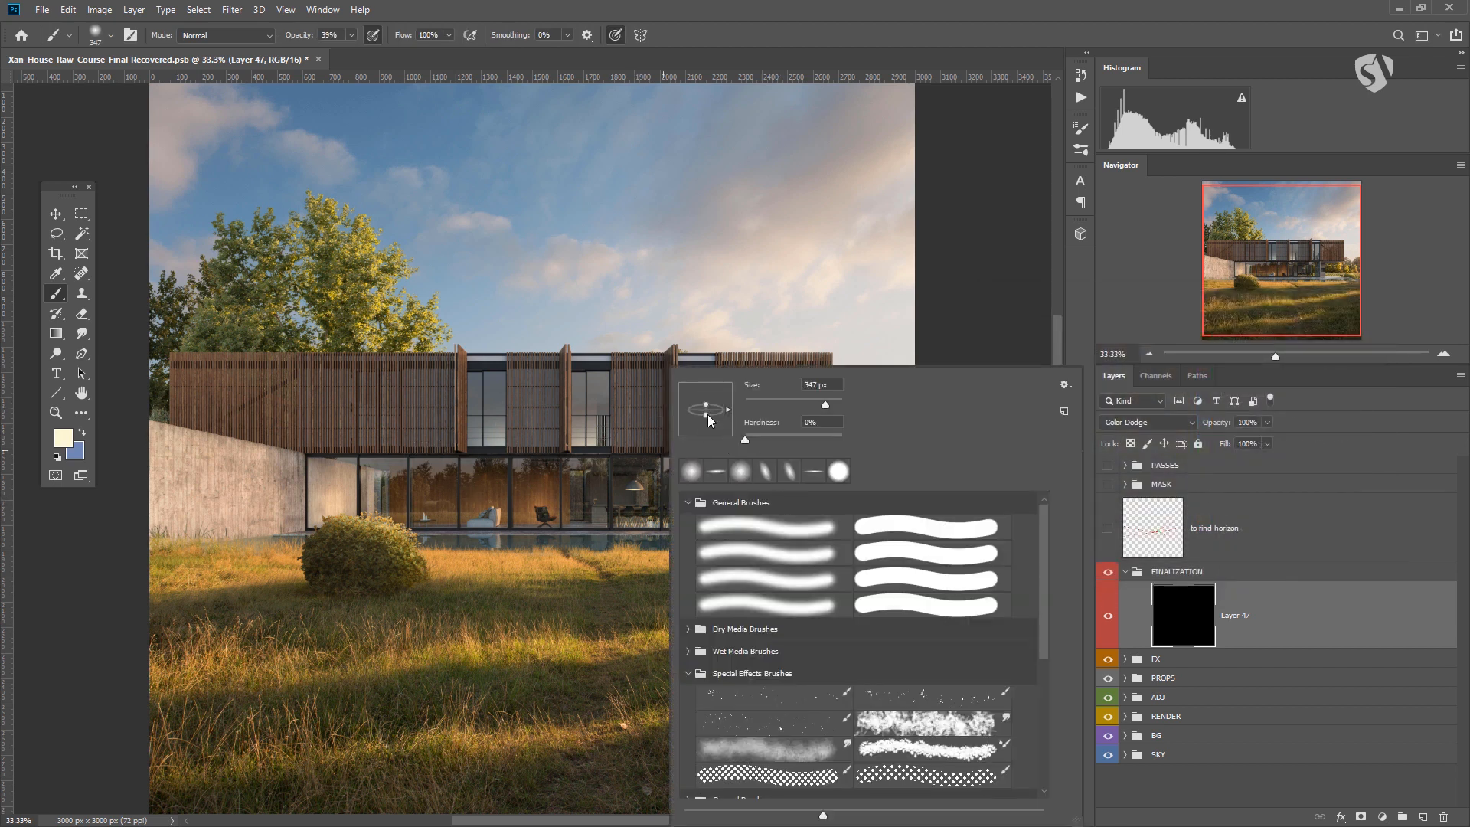
left_click(351, 35)
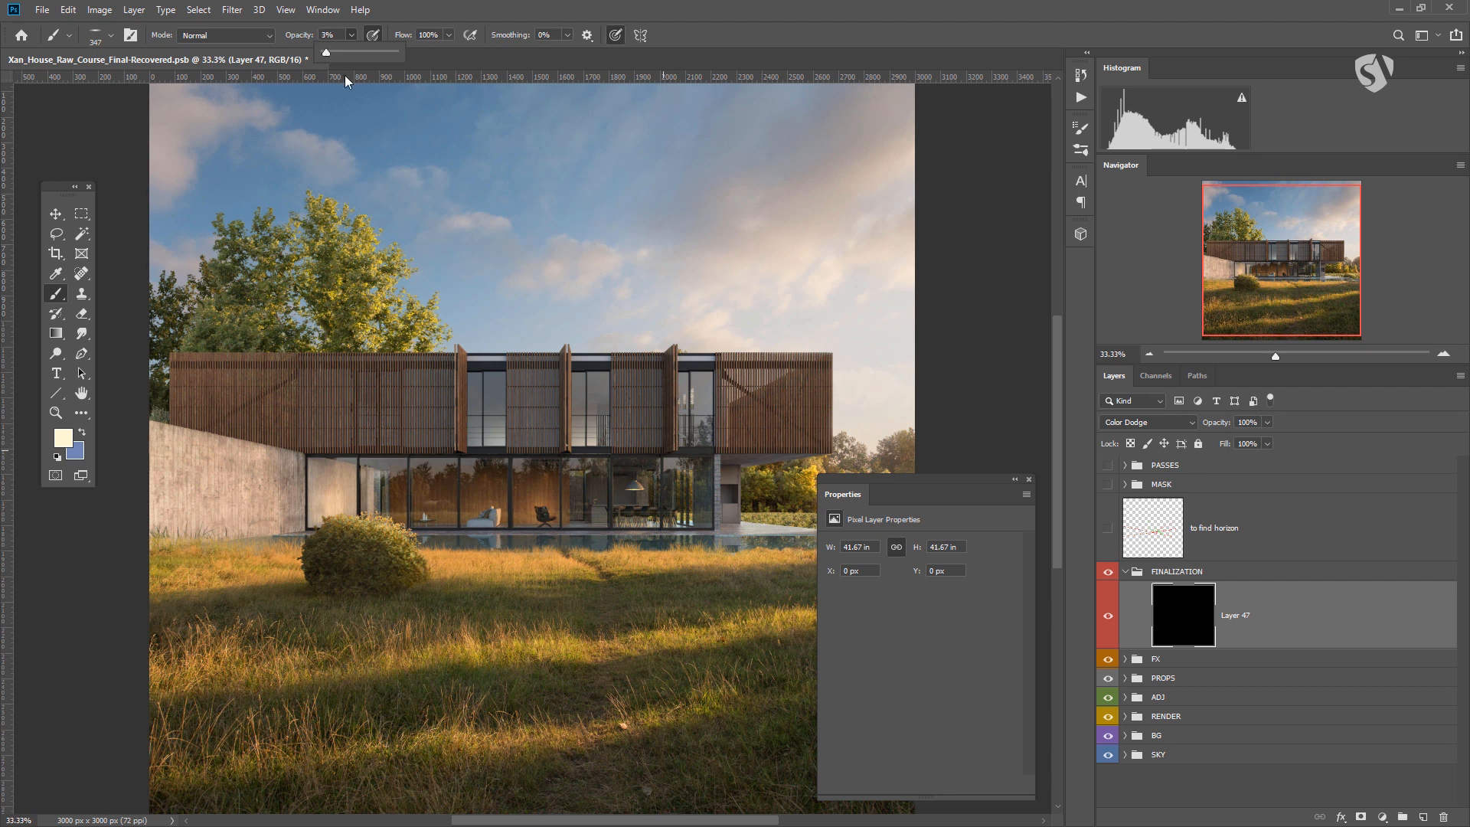
left_click(926, 530)
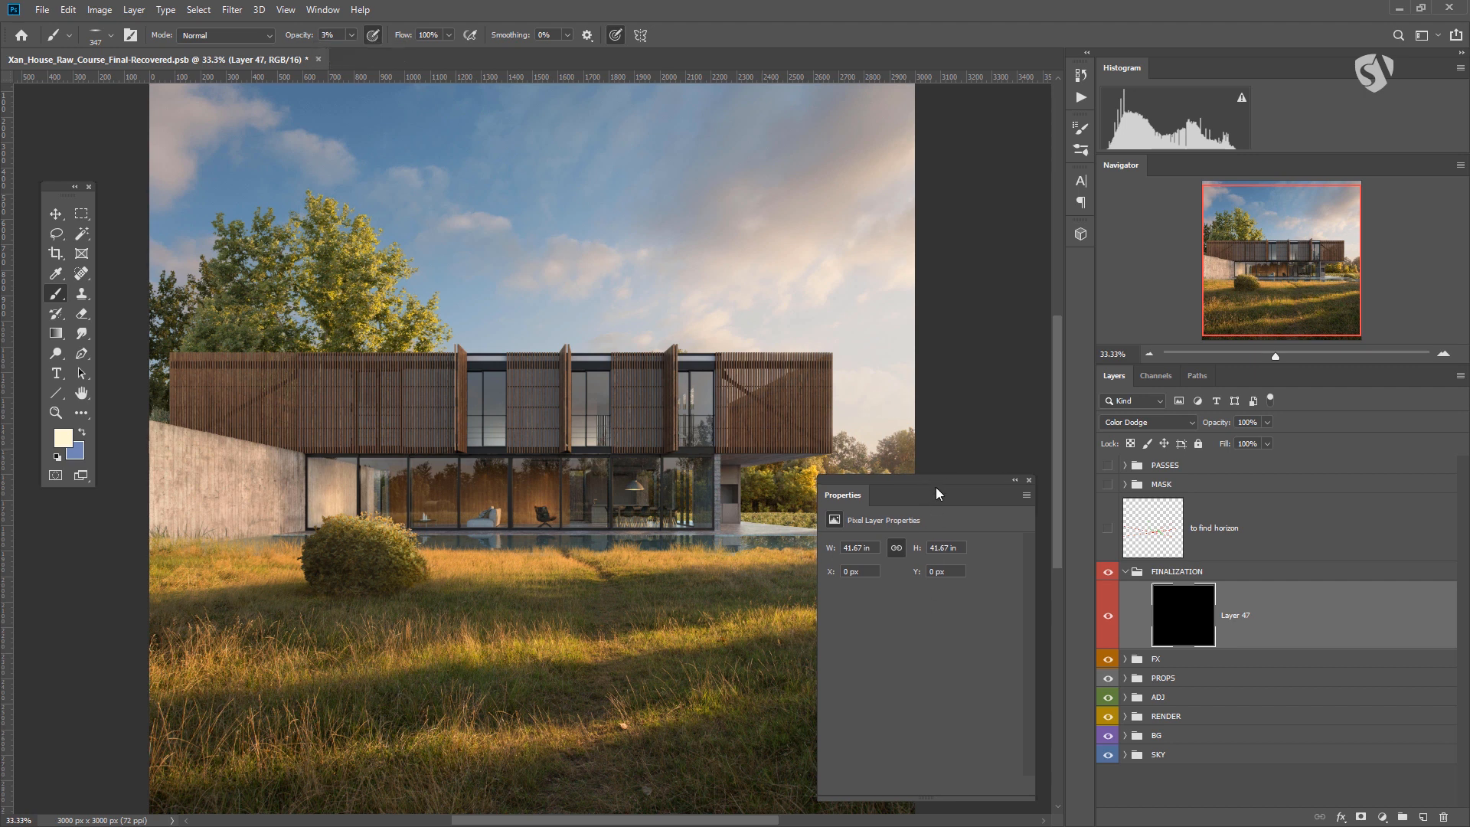
left_click_drag(936, 487, 925, 664)
left_click_drag(745, 605, 749, 605)
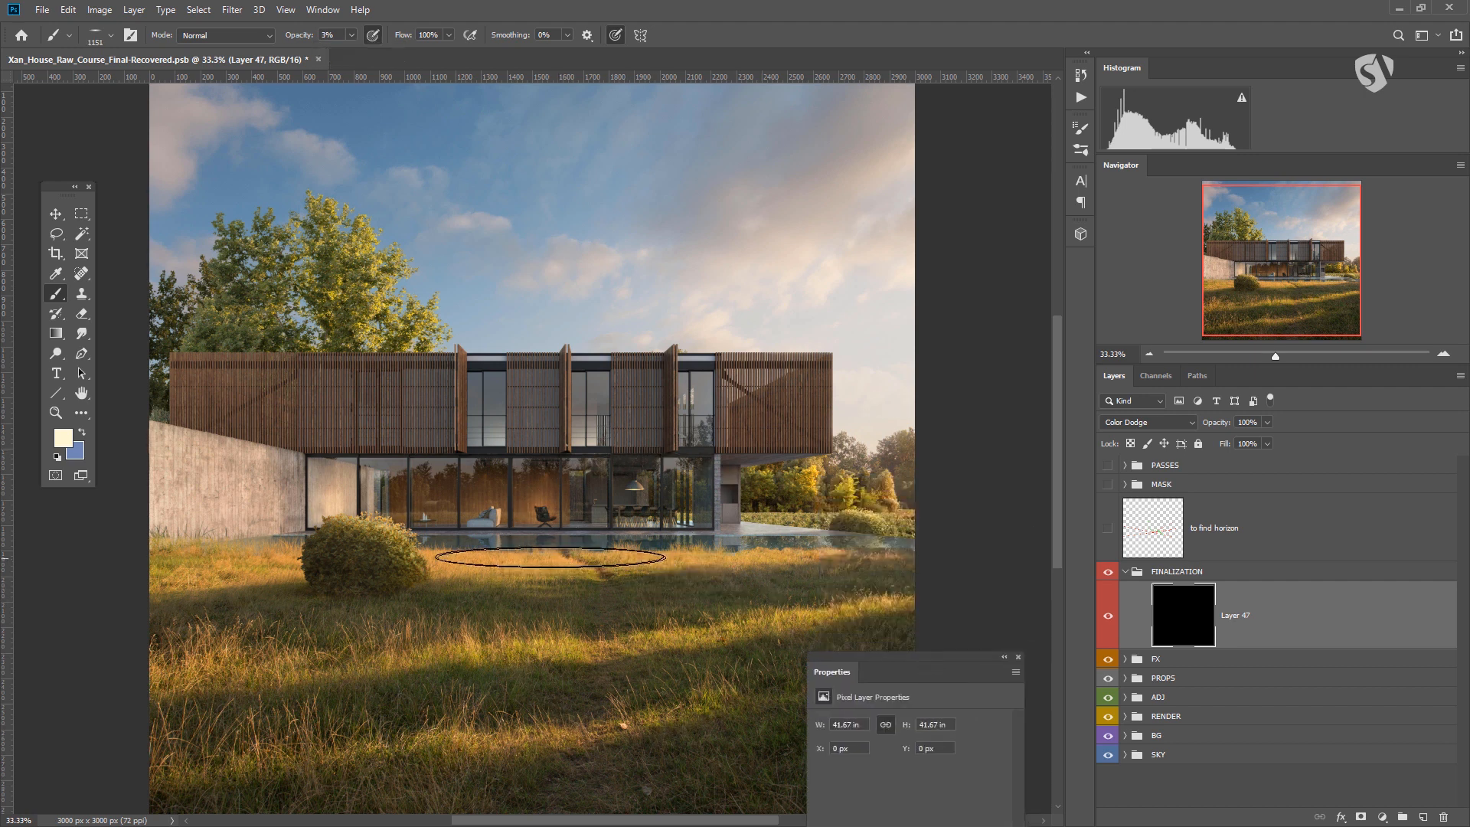
mouse_move(546, 563)
left_mouse_down()
mouse_move(742, 556)
mouse_move(567, 581)
mouse_move(738, 555)
left_mouse_up()
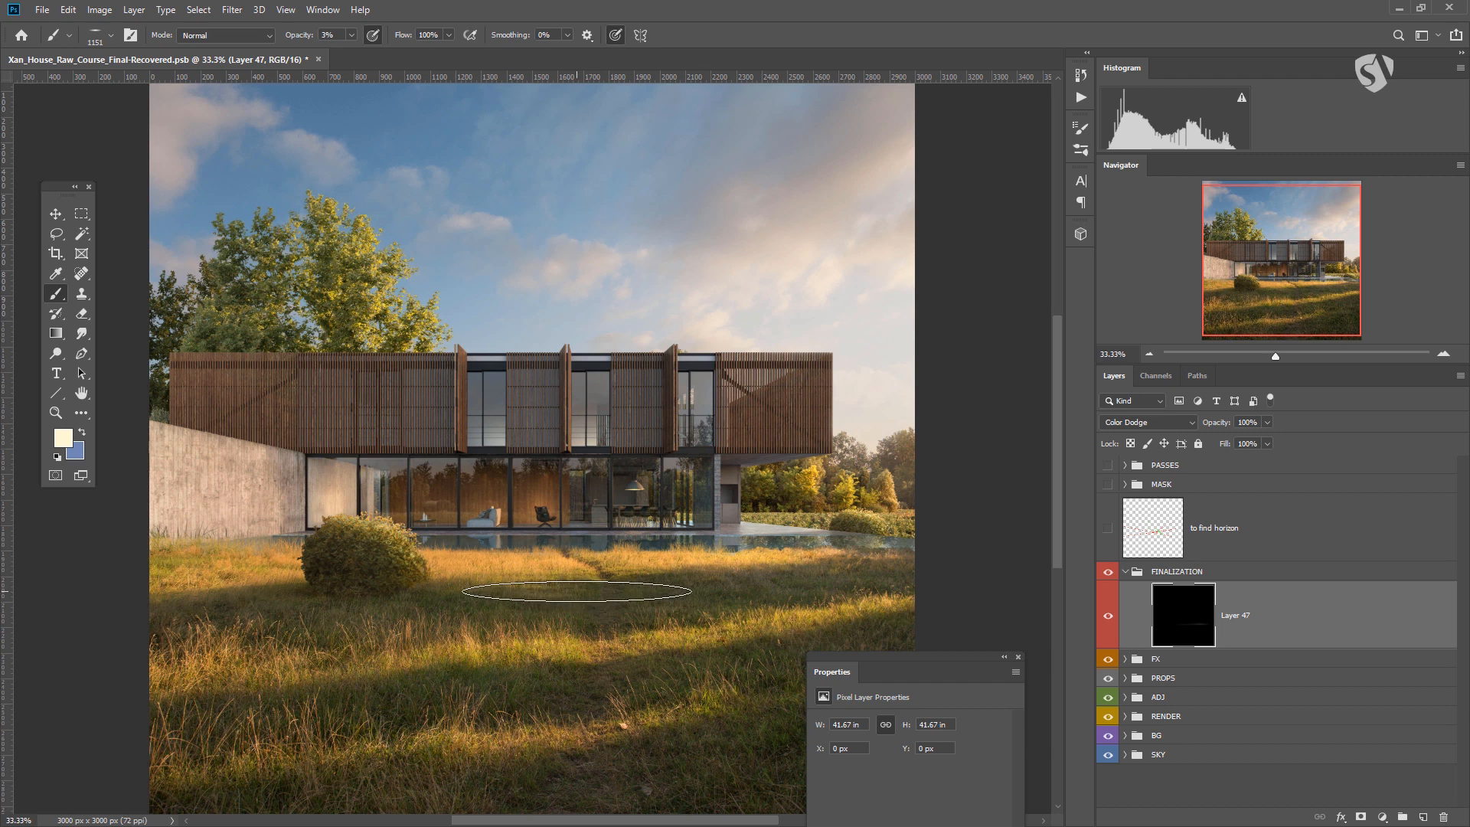
Step: Restore a round soft brush tip at 341 px and paint glow over the ground-floor interior windows
right_click(520, 471)
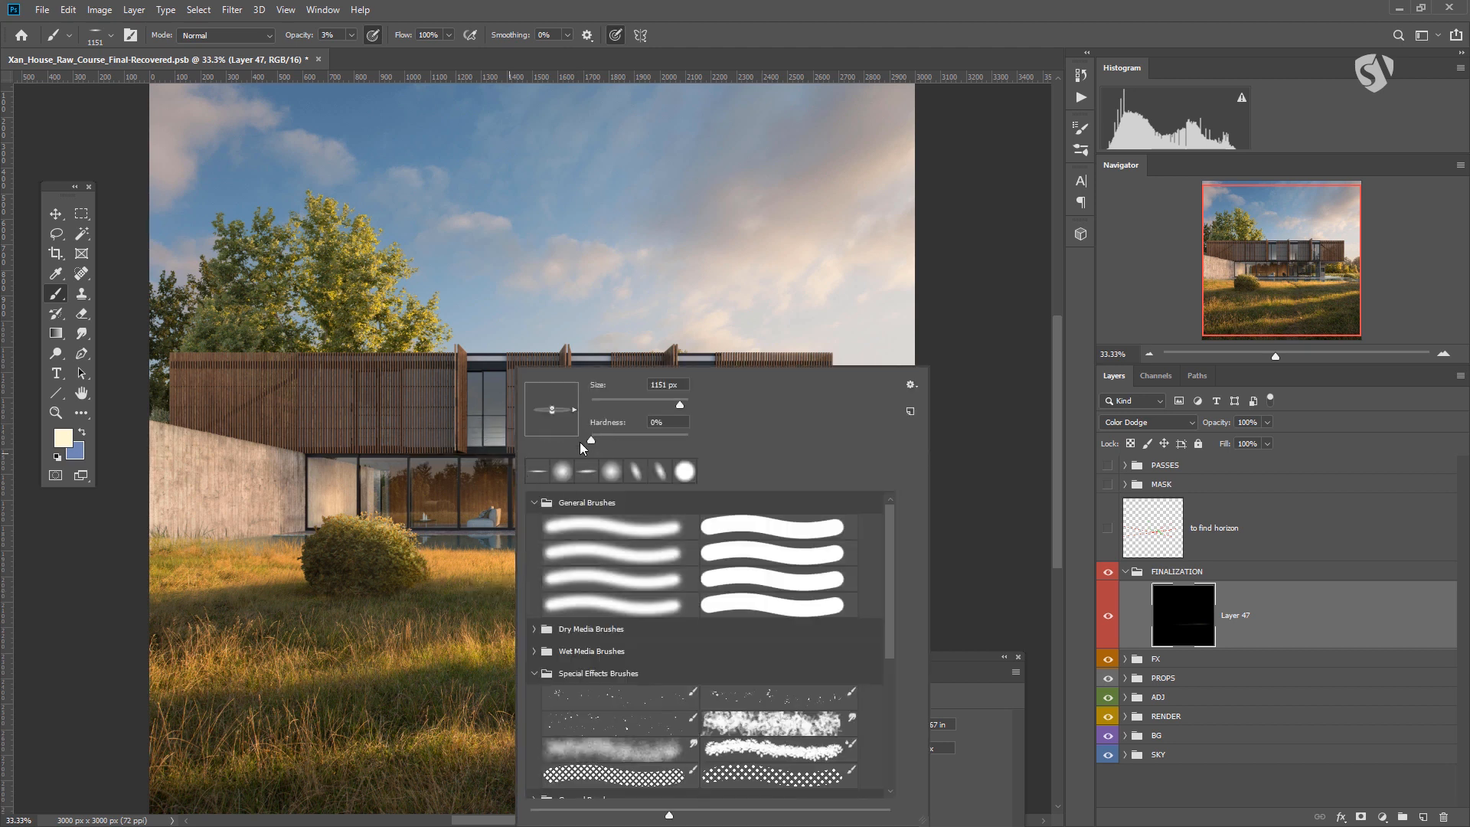
mouse_move(547, 417)
left_mouse_down()
mouse_move(556, 430)
mouse_move(558, 413)
mouse_move(492, 423)
left_mouse_up()
left_click(491, 423)
left_click_drag(543, 512, 541, 500)
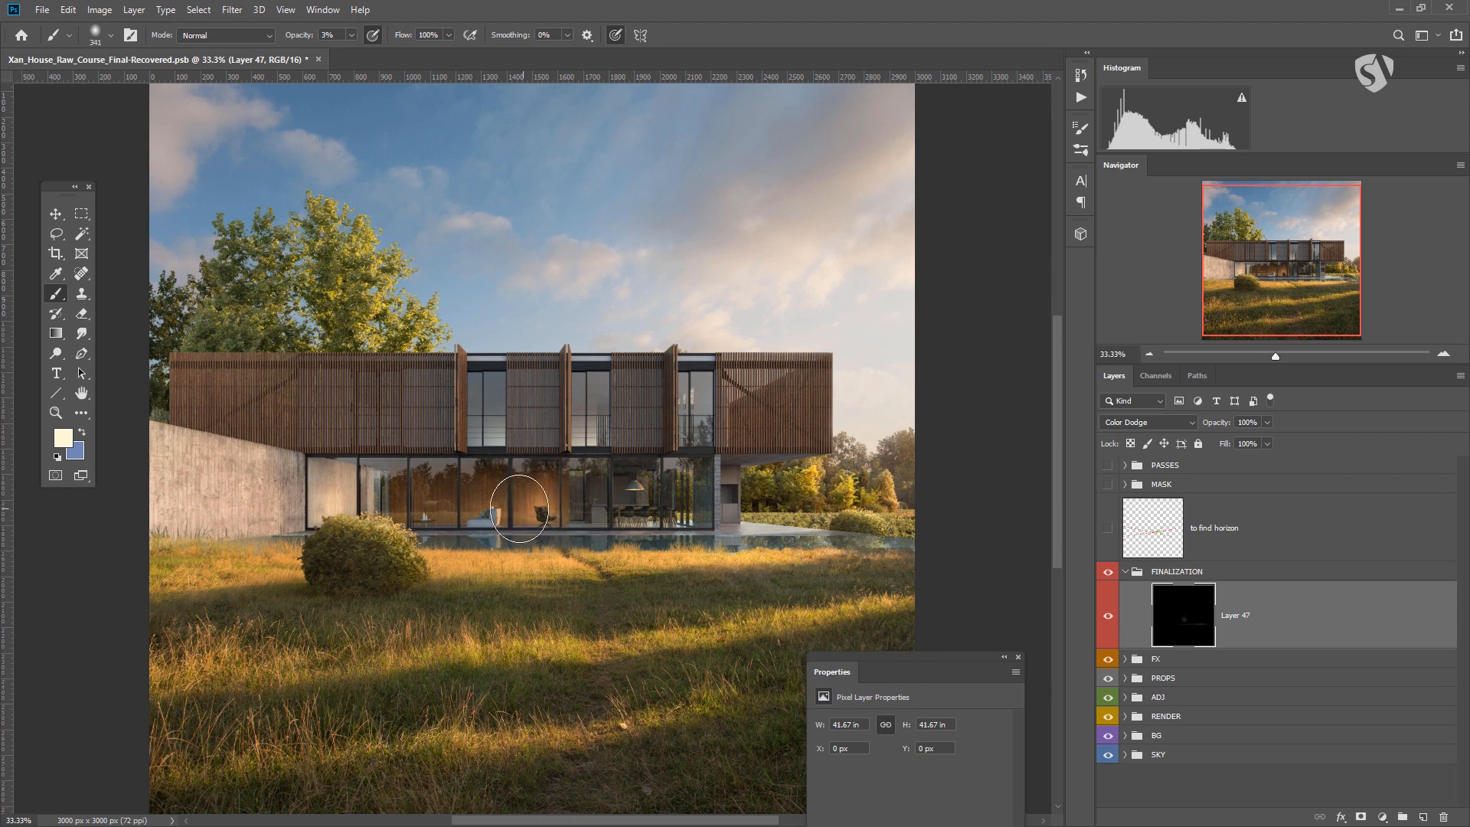
left_click_drag(637, 505, 692, 511)
Step: Paint soft glow over the round bush and the sunlit grass in front of the house
left_click_drag(411, 565, 400, 539)
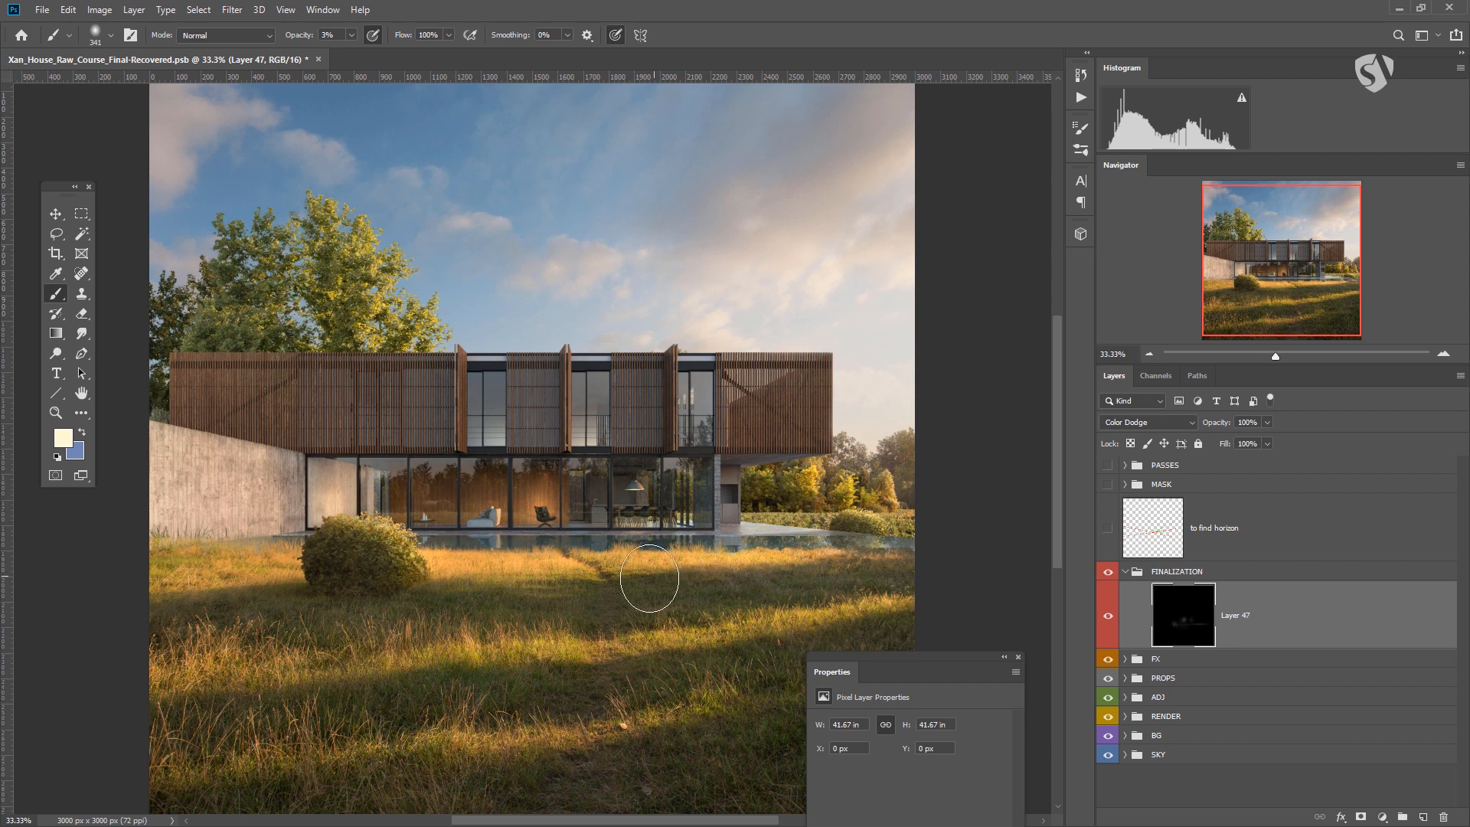
mouse_move(659, 639)
left_mouse_down()
mouse_move(630, 638)
mouse_move(866, 601)
mouse_move(561, 643)
mouse_move(876, 599)
left_mouse_up()
mouse_move(785, 622)
left_mouse_down()
mouse_move(822, 594)
mouse_move(551, 566)
mouse_move(796, 558)
left_mouse_up()
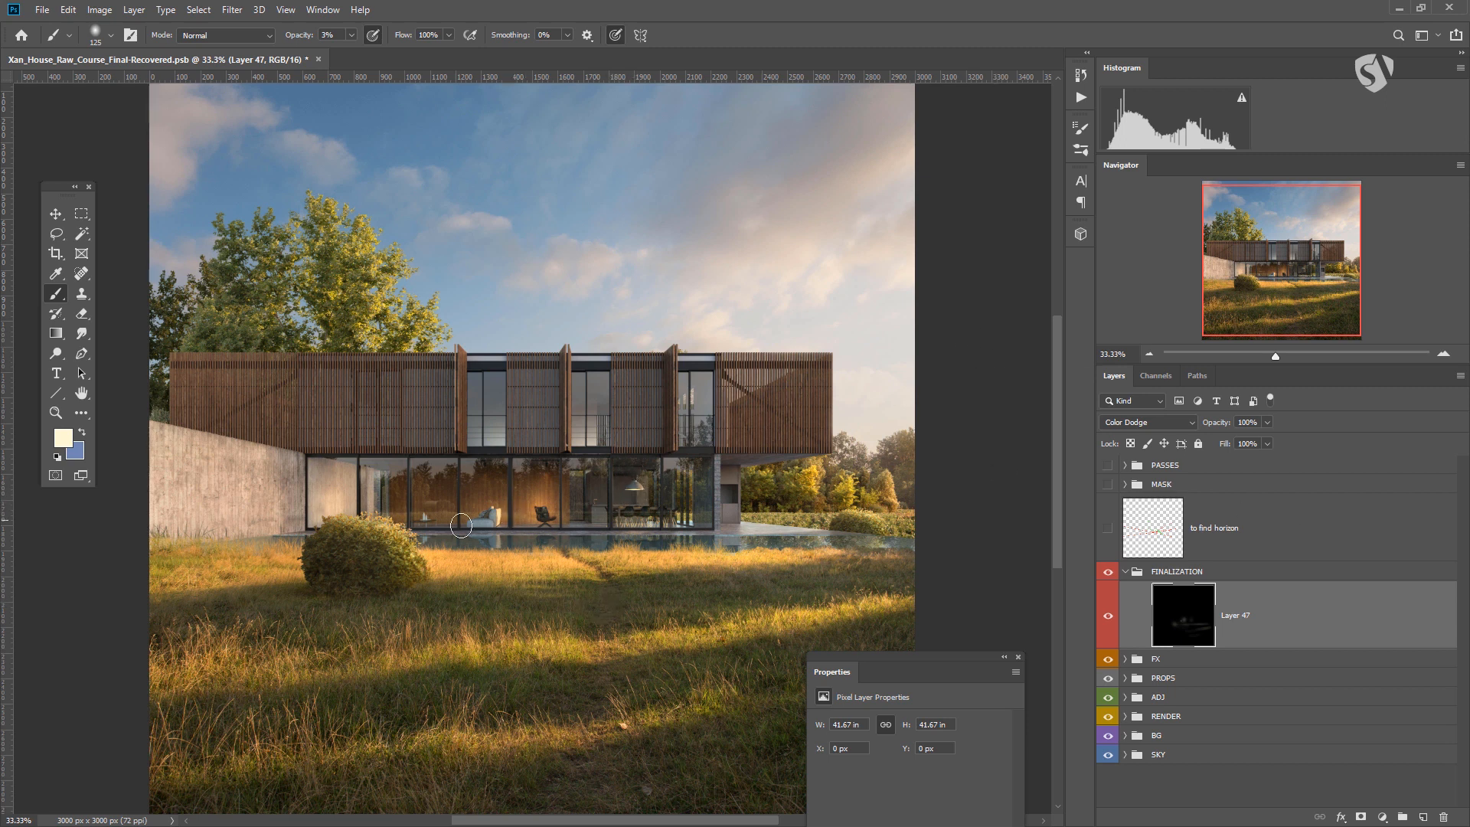
left_click_drag(421, 556, 459, 557)
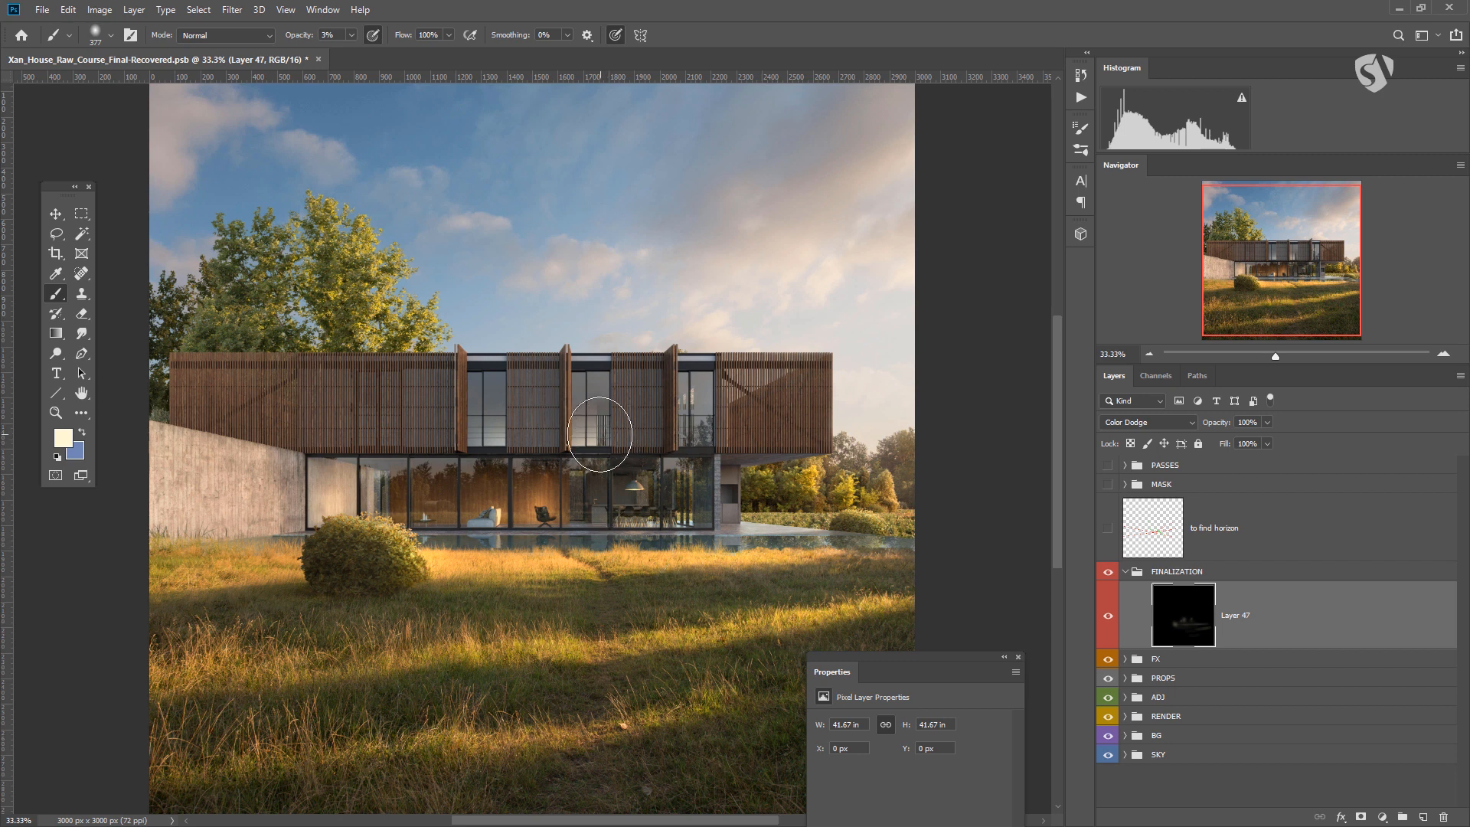
Step: Brush faint glow onto the upper-floor windows and slatted facade, reducing the brush to 191 px
left_click(590, 434)
left_click_drag(542, 433, 520, 431)
left_click(498, 434)
left_click(475, 438)
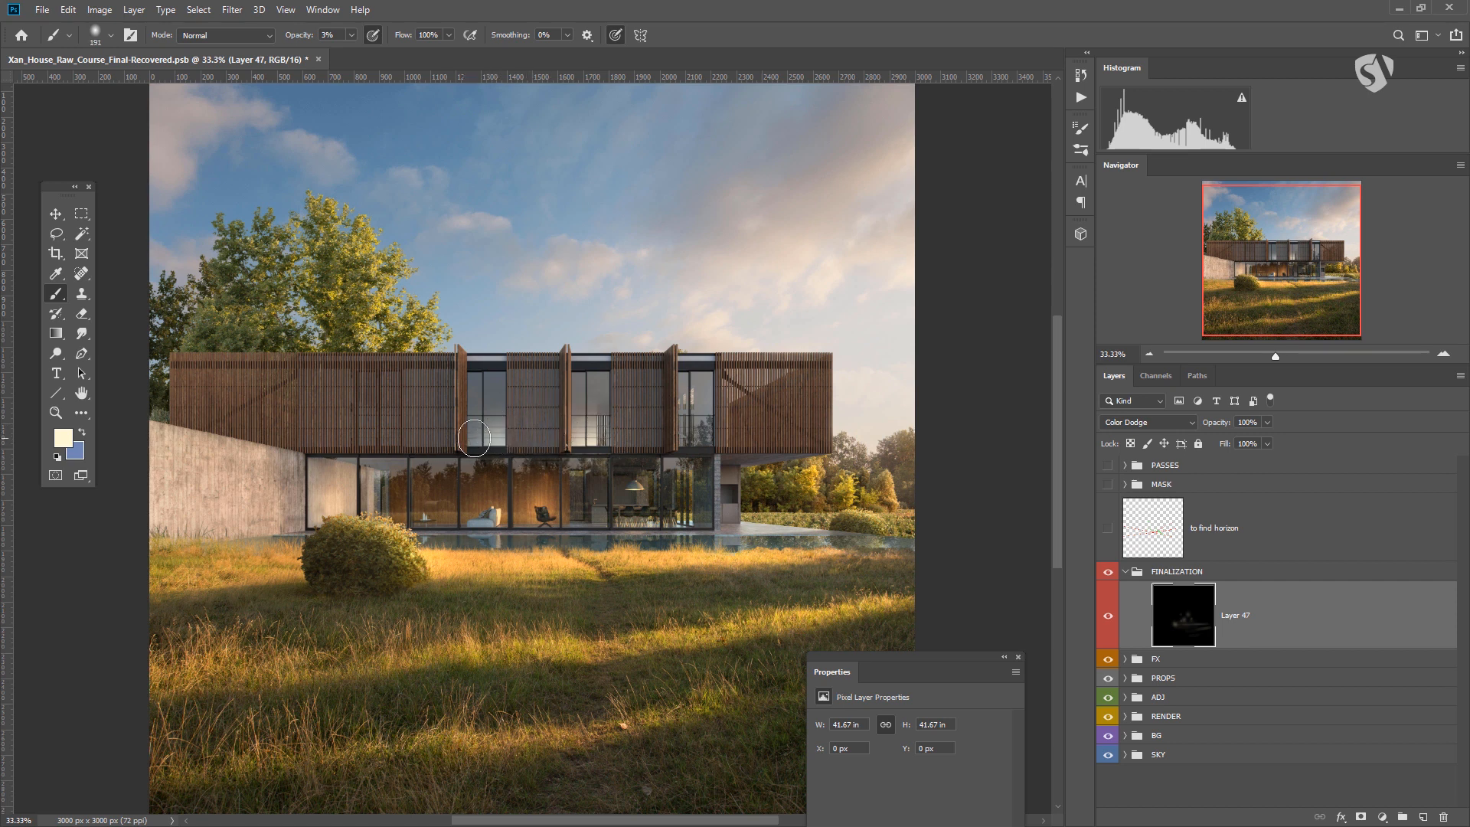
left_click_drag(692, 427, 690, 400)
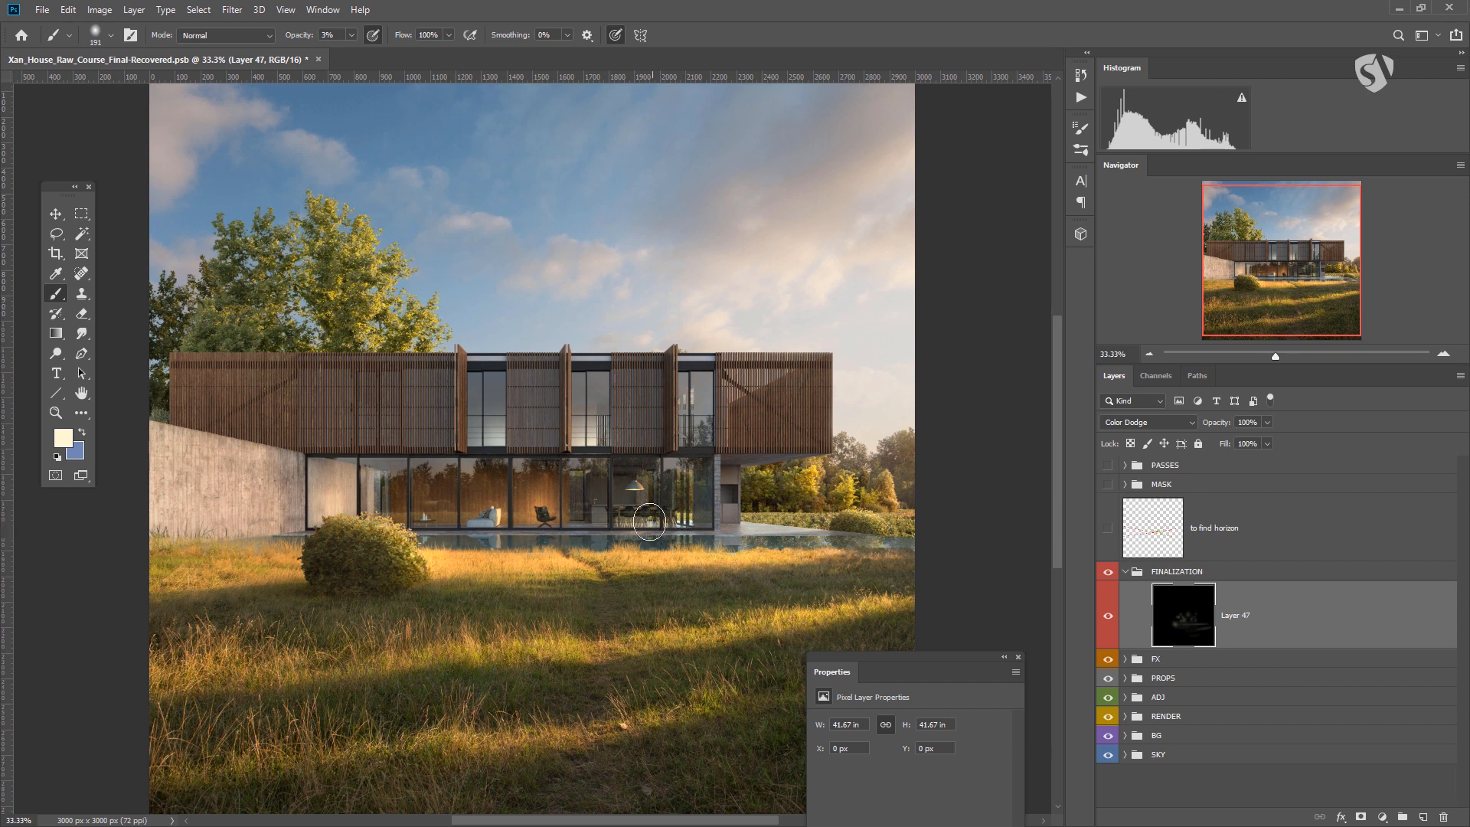
Step: Paint glow onto the background trees beside the house and the end of the concrete wall
left_click_drag(780, 492, 806, 492)
left_click_drag(314, 493, 342, 507)
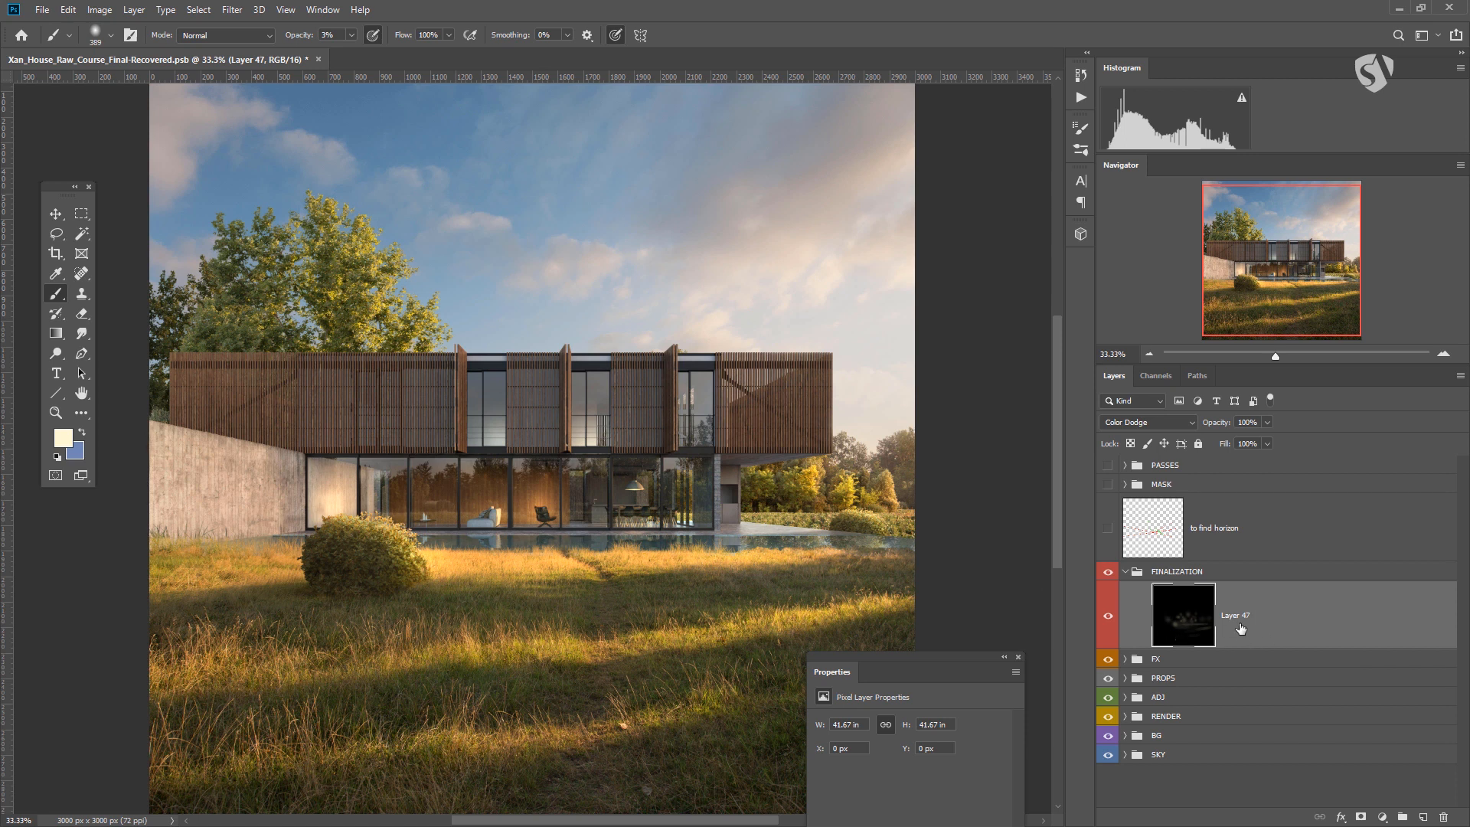
Step: Add a Curves adjustment layer above the glow layer in the FINALIZATION group and set its blending mode to Luminosity
left_click(1383, 817)
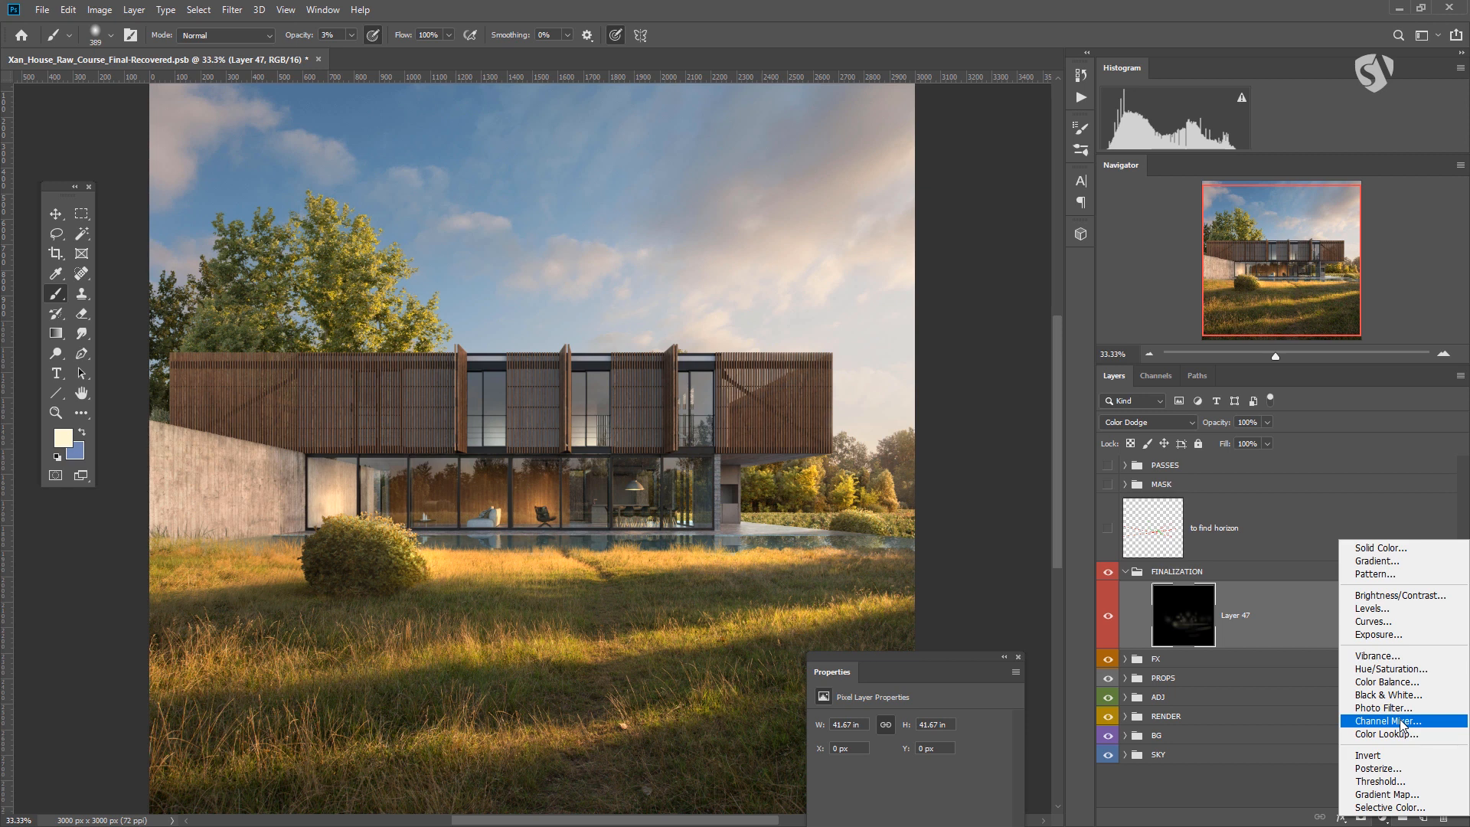
left_click(1141, 697)
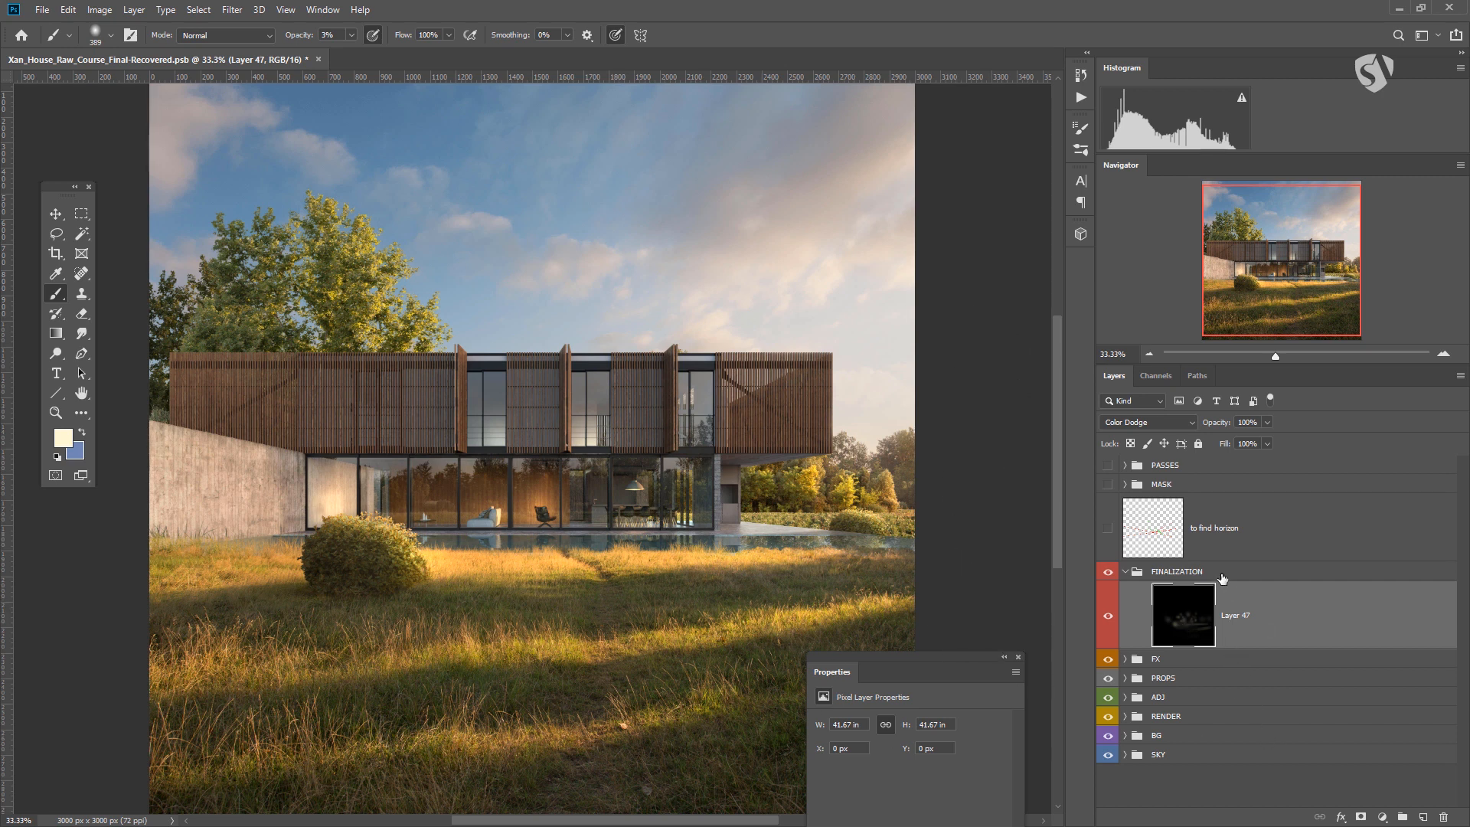
left_click(1383, 817)
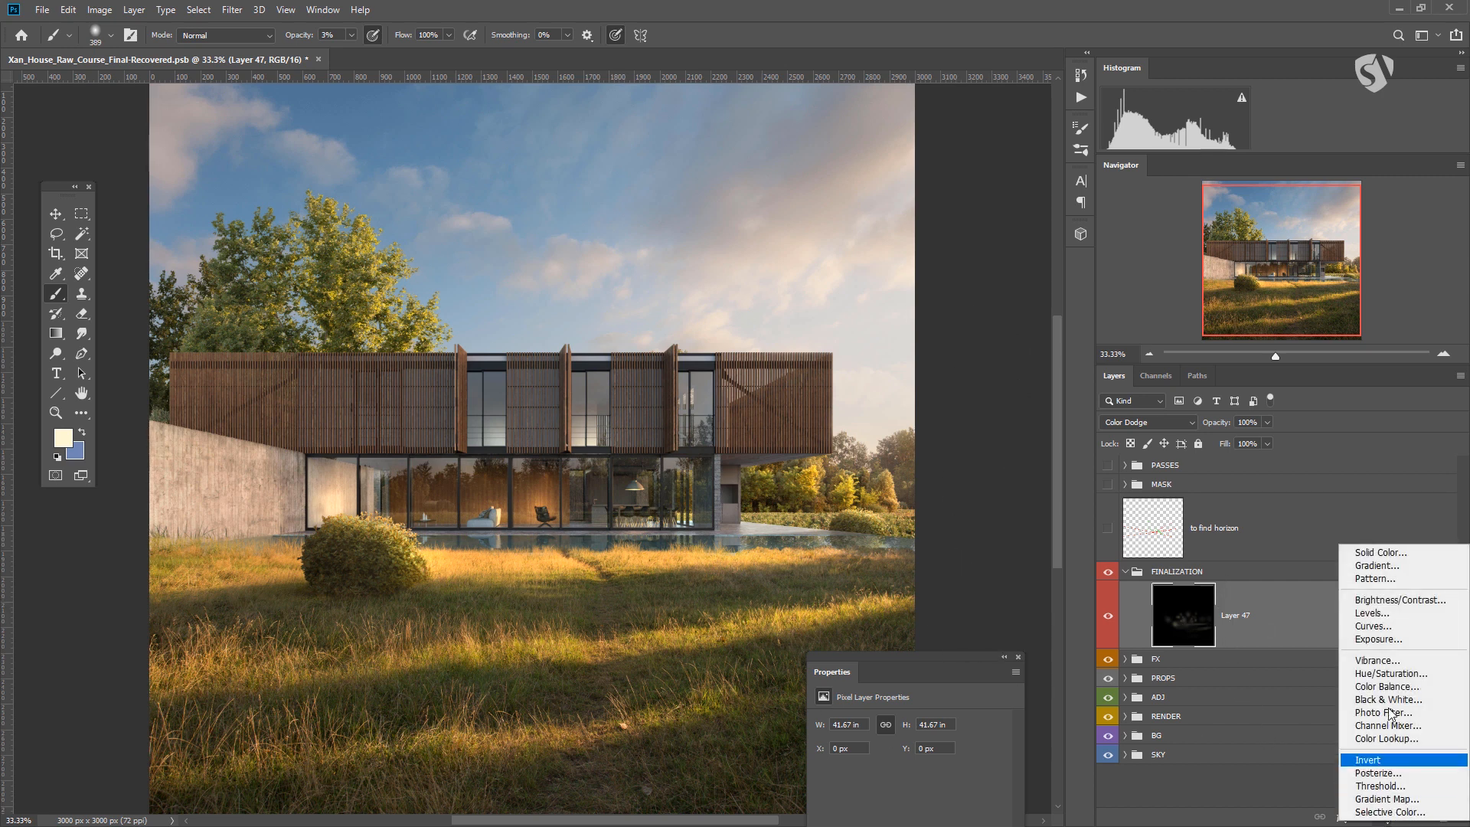
left_click(1378, 629)
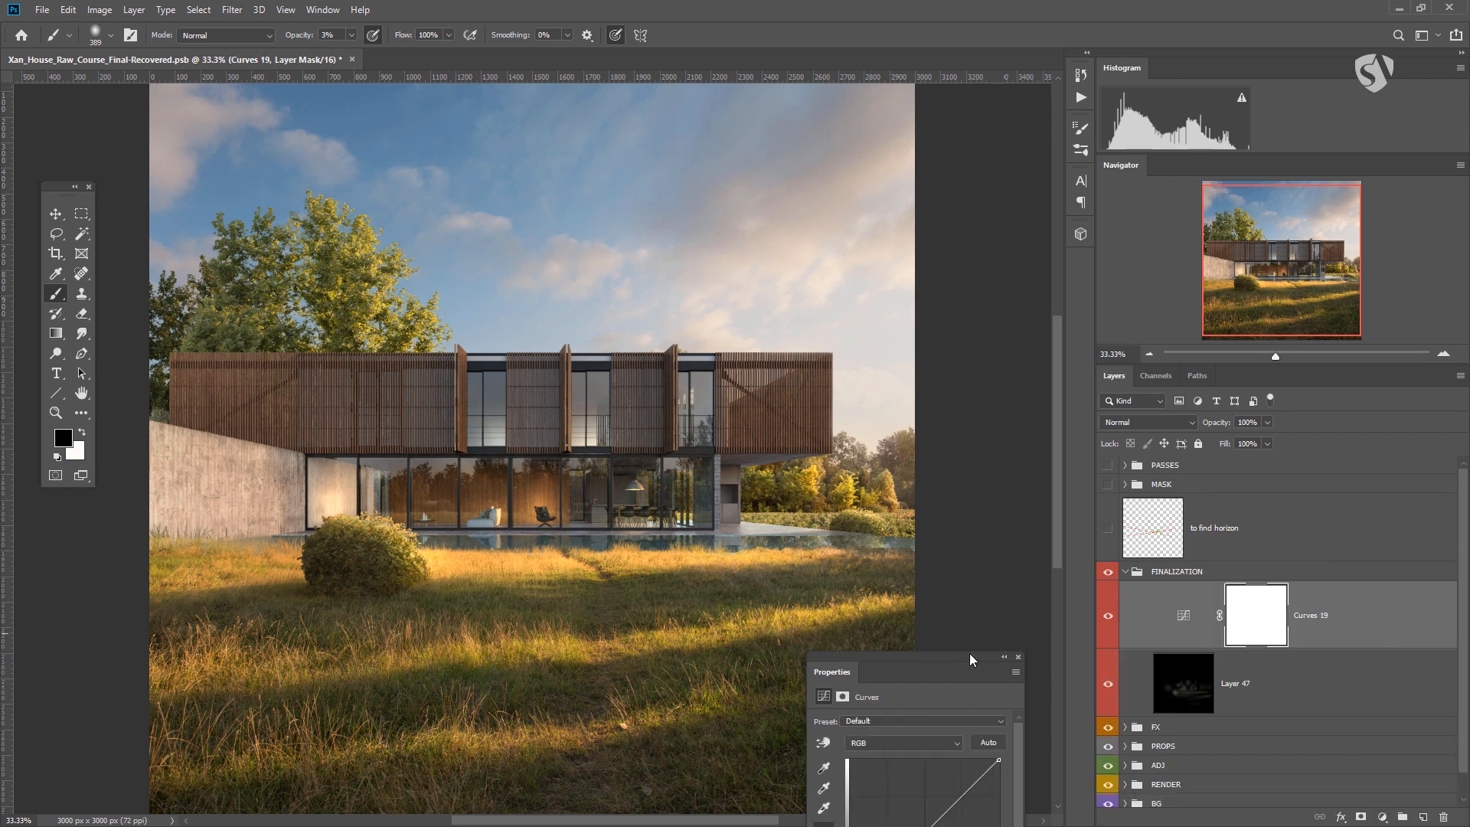
left_click_drag(960, 660, 959, 498)
left_click(1164, 422)
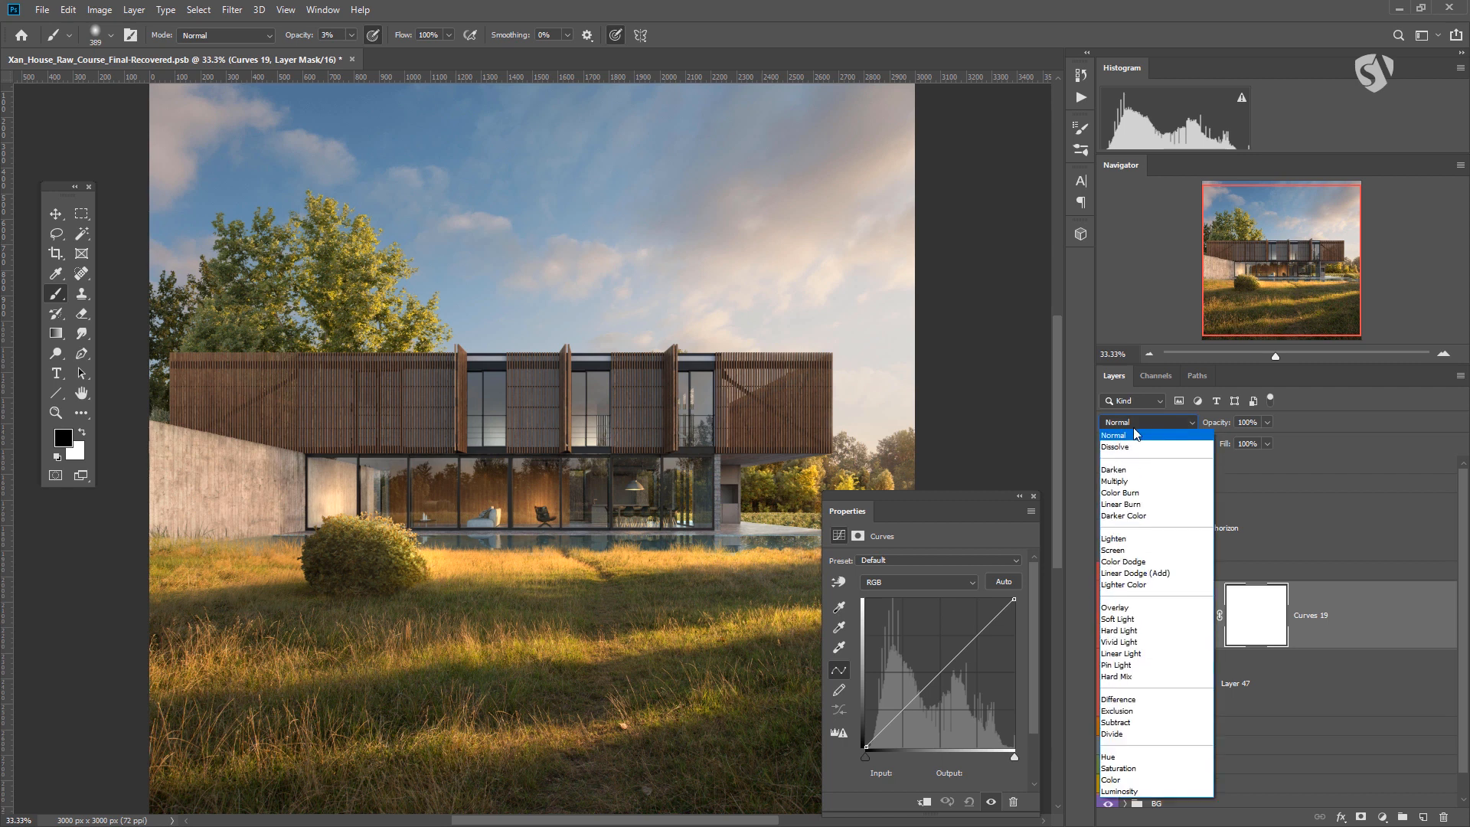
left_click(1127, 792)
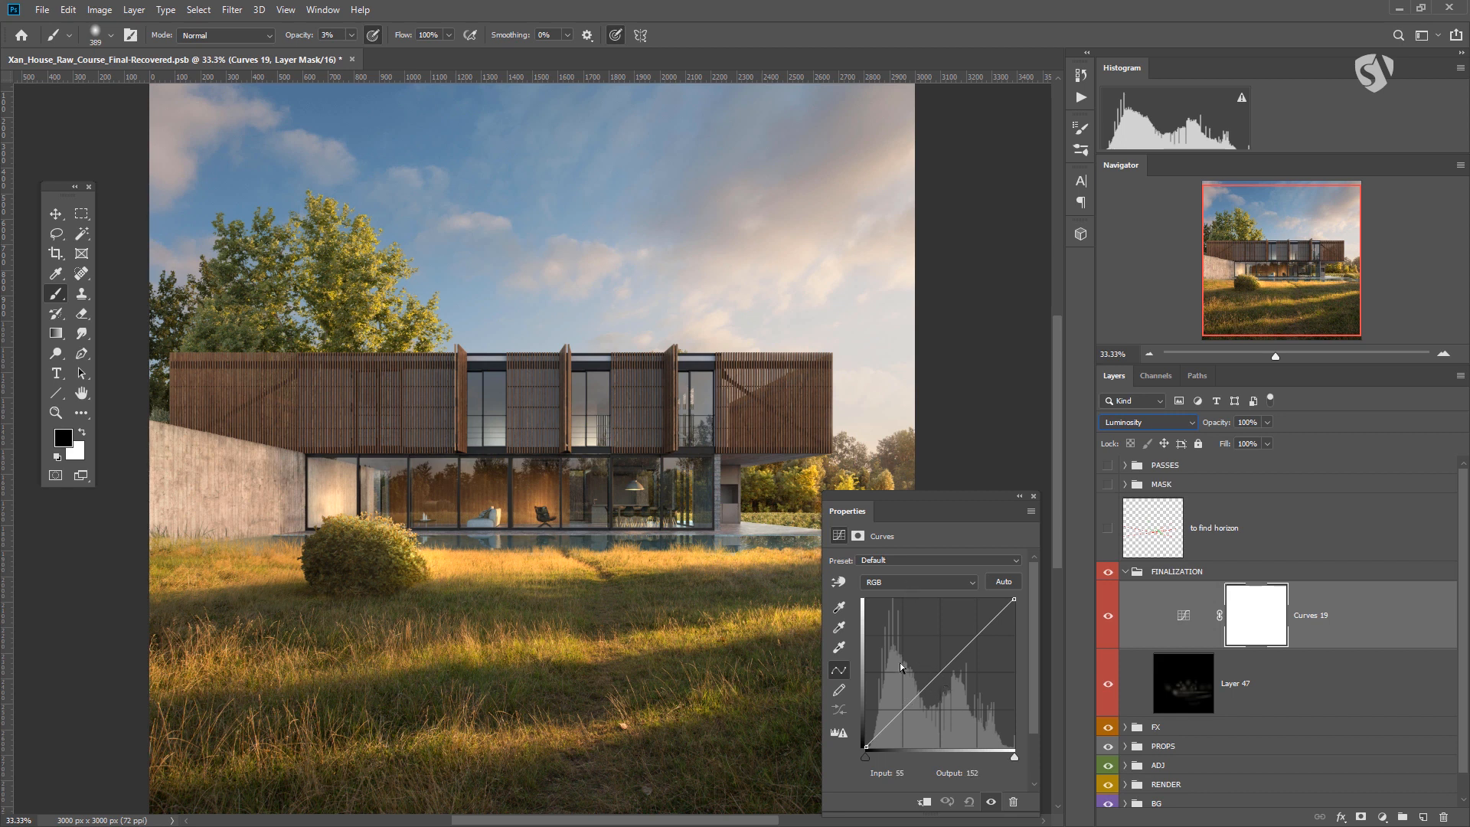
Step: Apply the Linear Contrast (RGB) preset to the Curves adjustment and compare the image with and without it
left_click(916, 560)
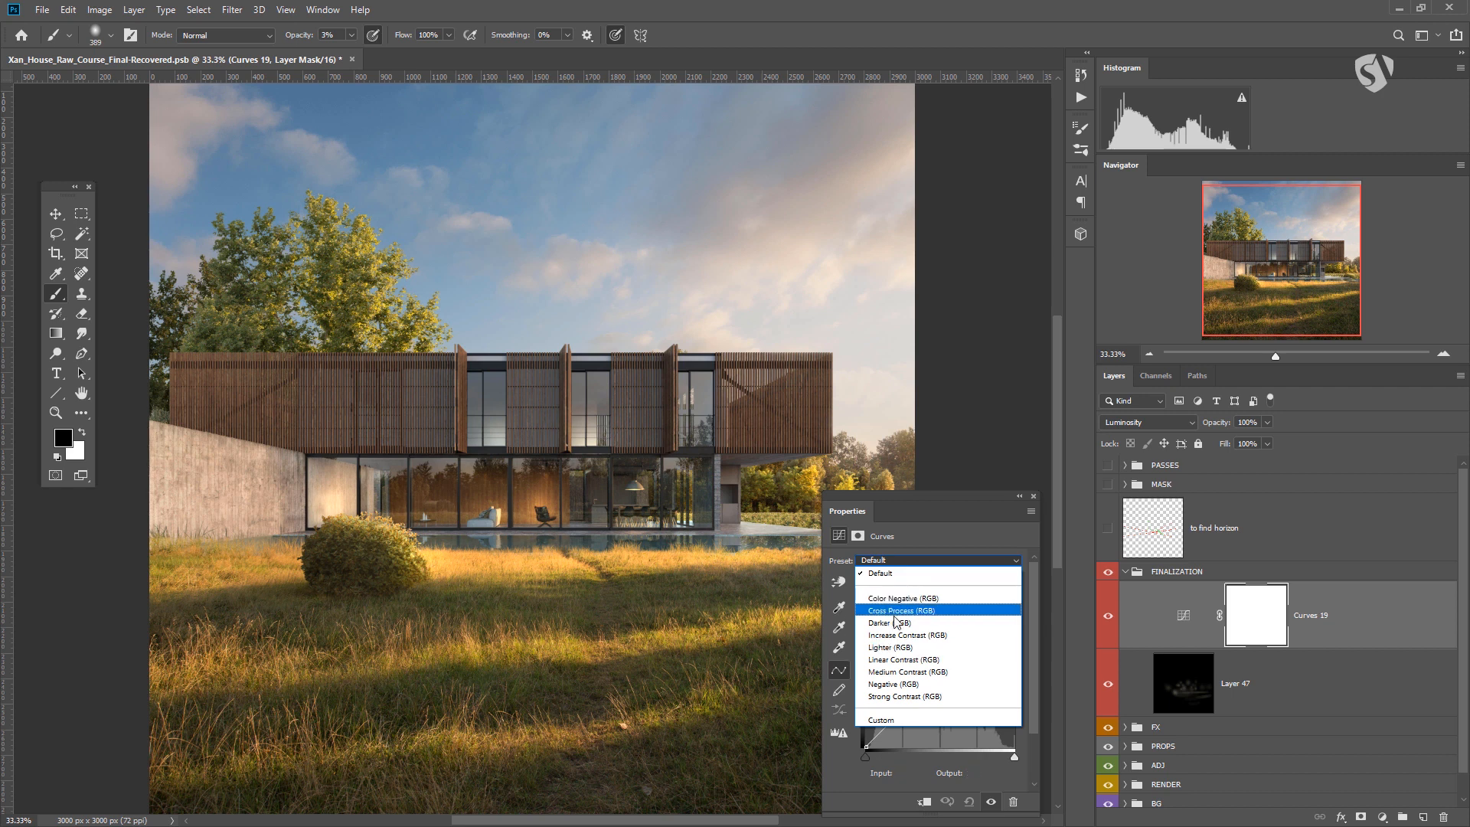
left_click(902, 661)
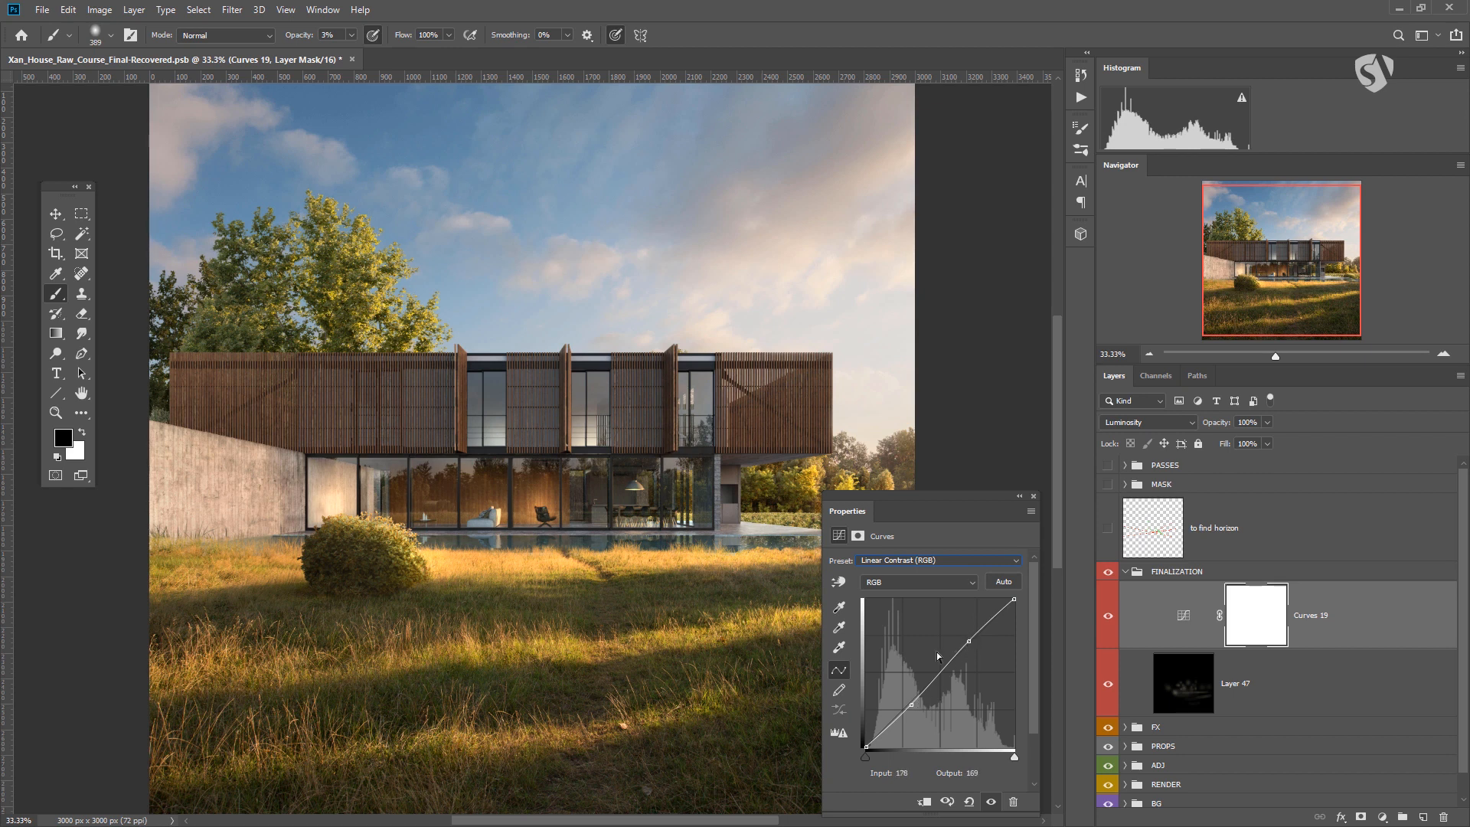
left_click(1106, 619)
left_click(1108, 619)
left_click(1107, 619)
left_click(1107, 620)
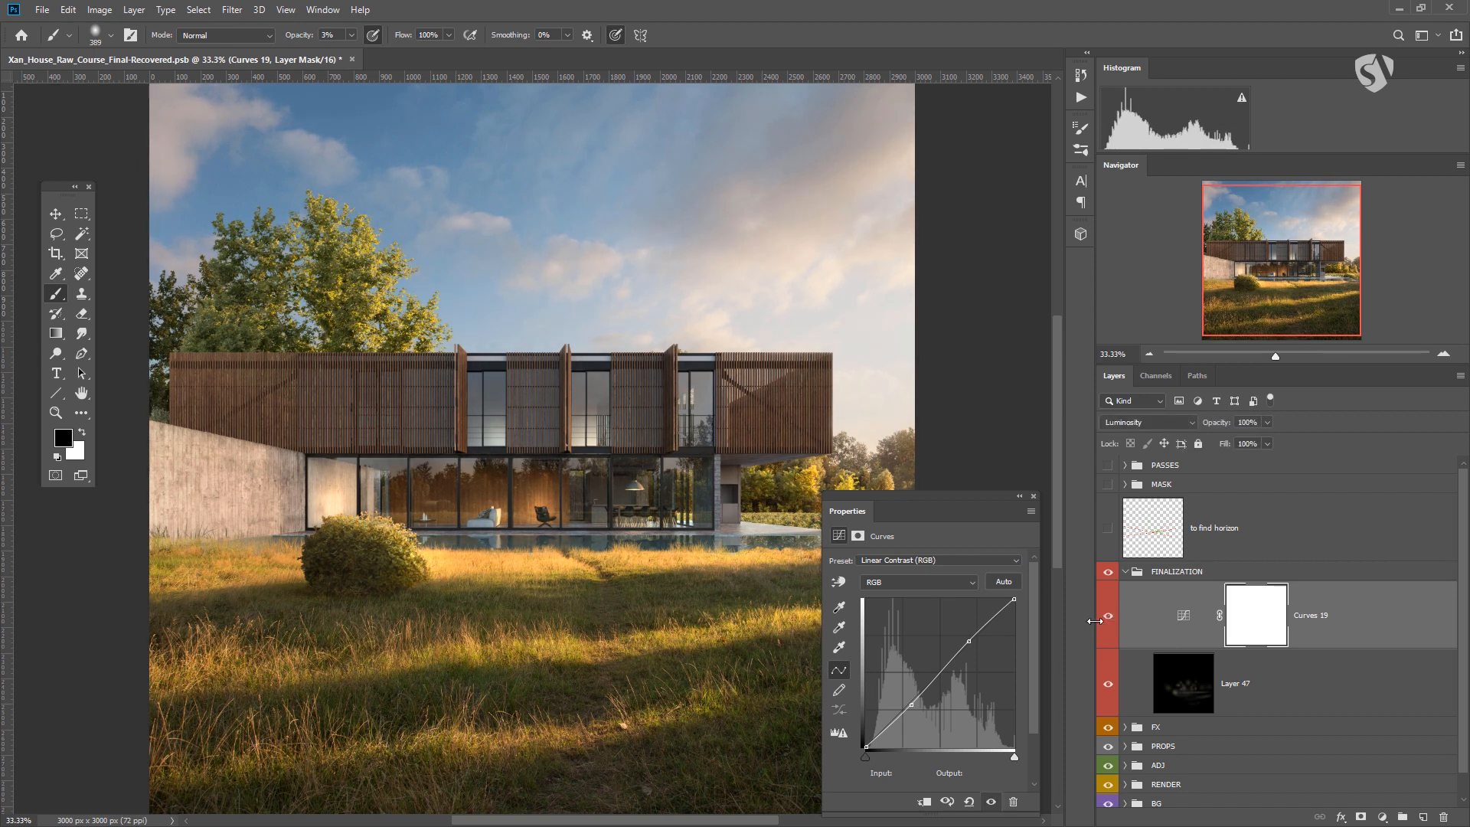
Step: Expand the PASSES group, select the CGeometry_ZDepth.RGBA layer and make it visible
left_click_drag(967, 498, 966, 581)
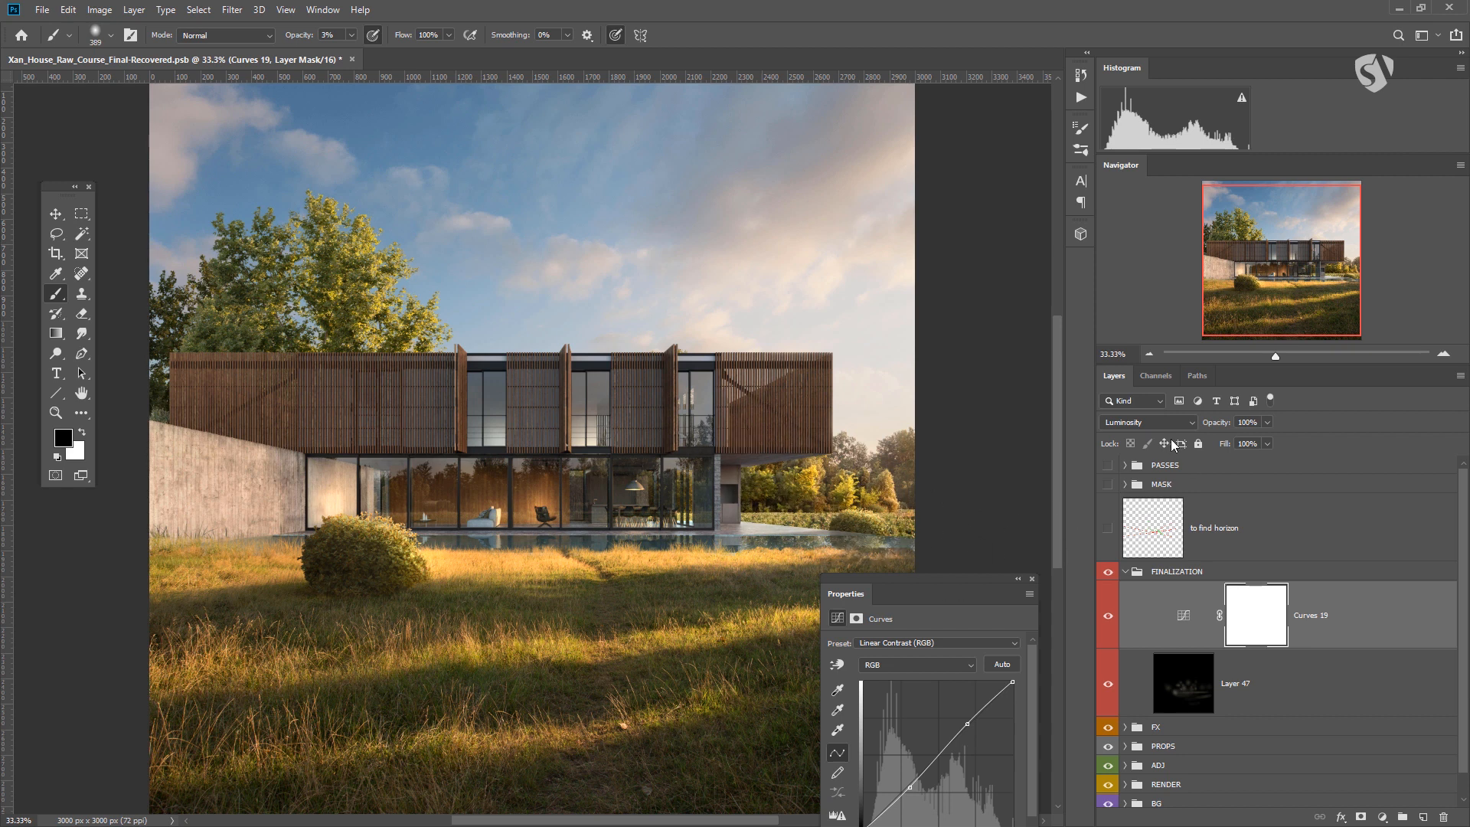
scroll(1213, 692, "down", 1)
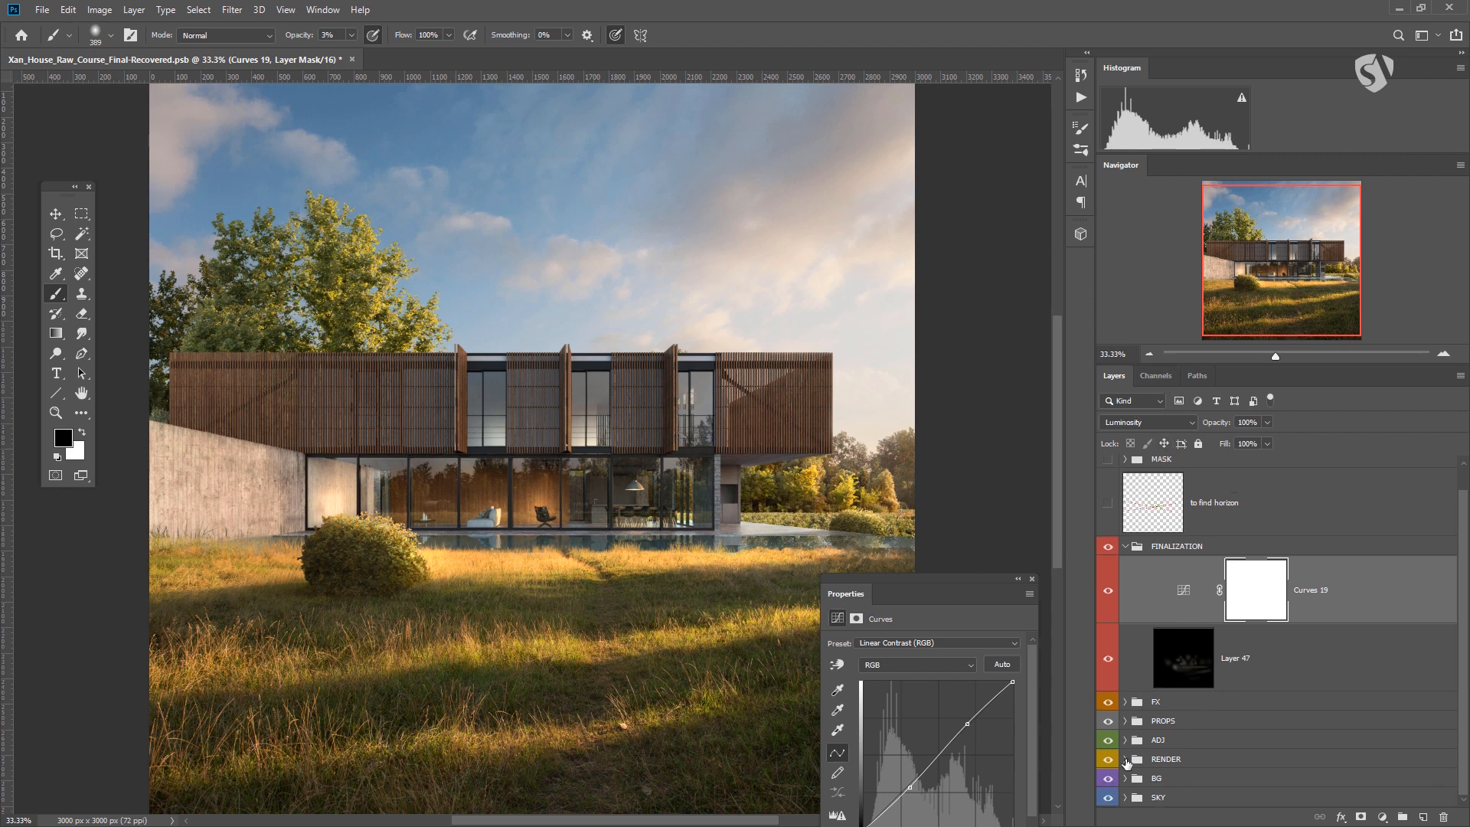
scroll(1157, 501, "up", 1)
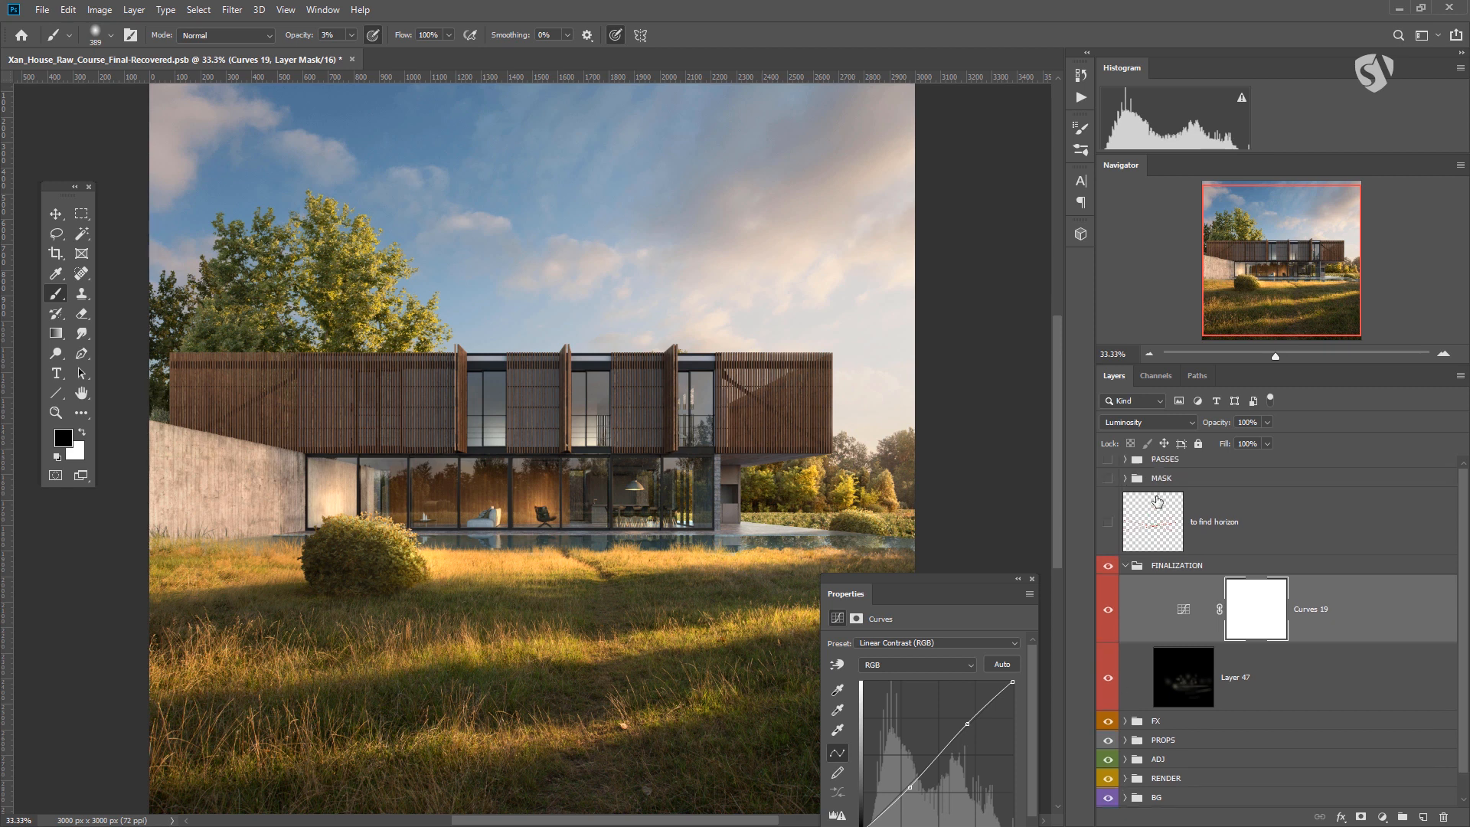
left_click(1125, 465)
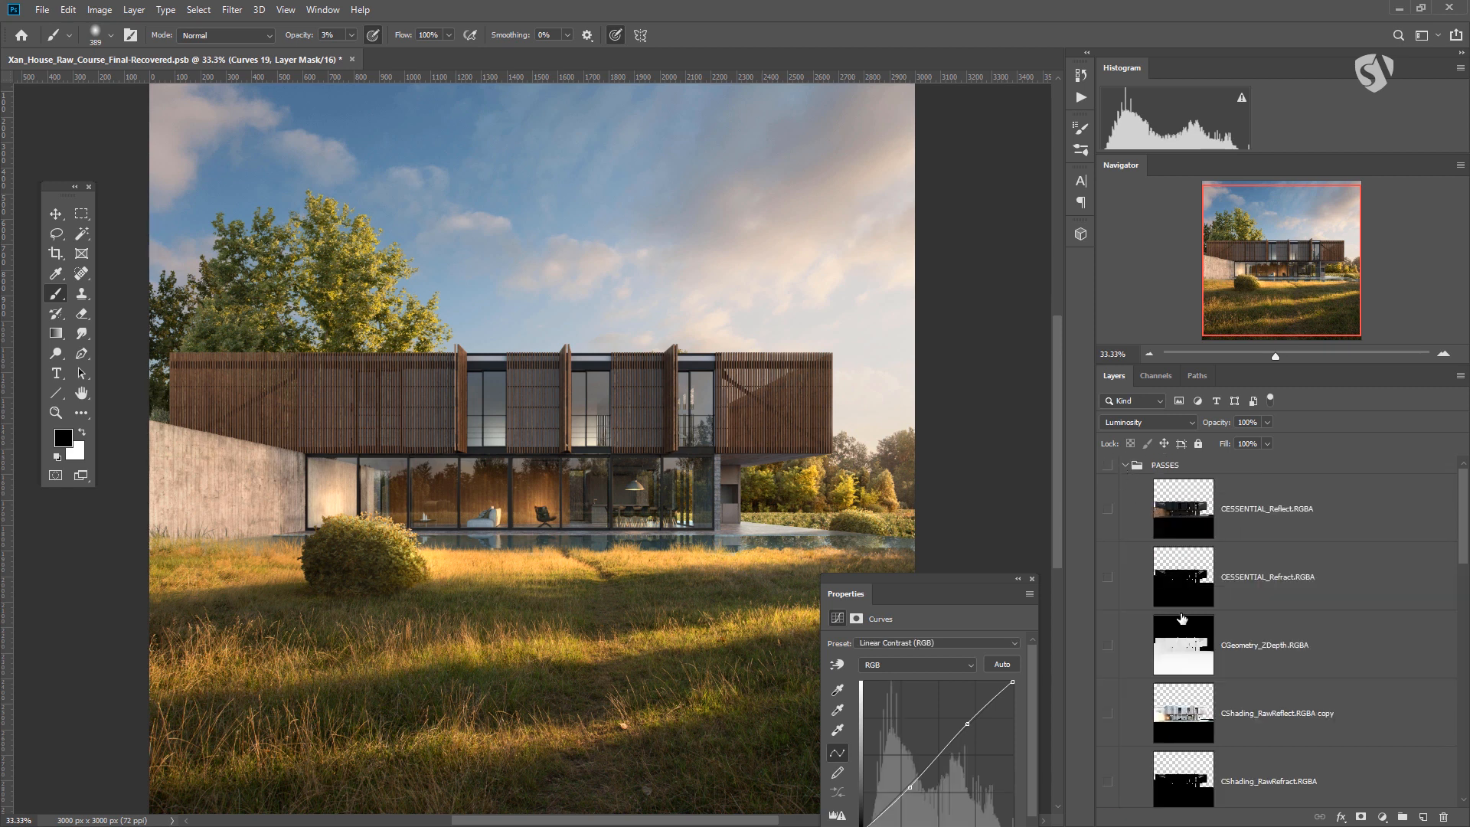
left_click(1188, 660)
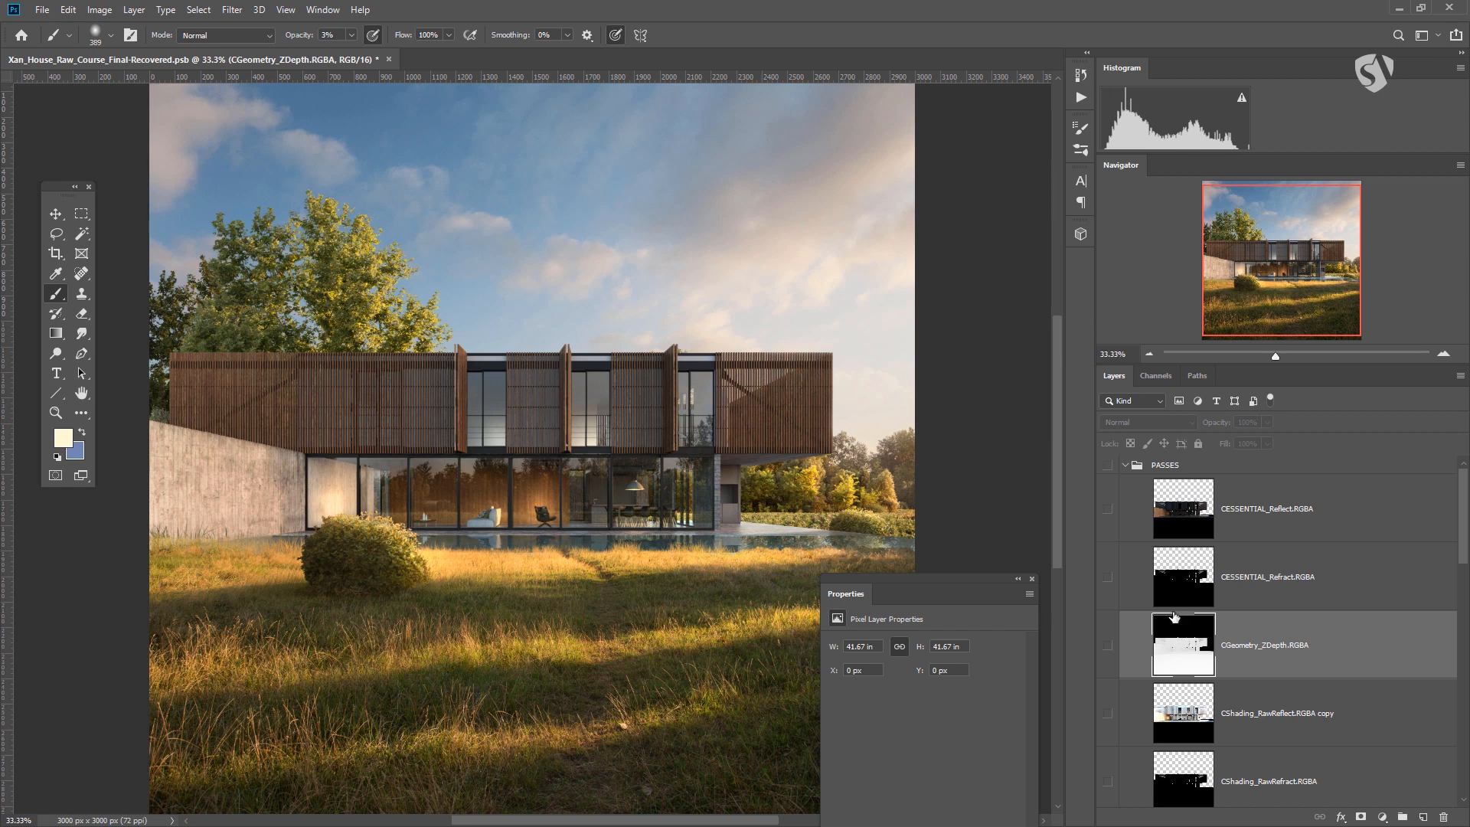
left_click(1109, 646)
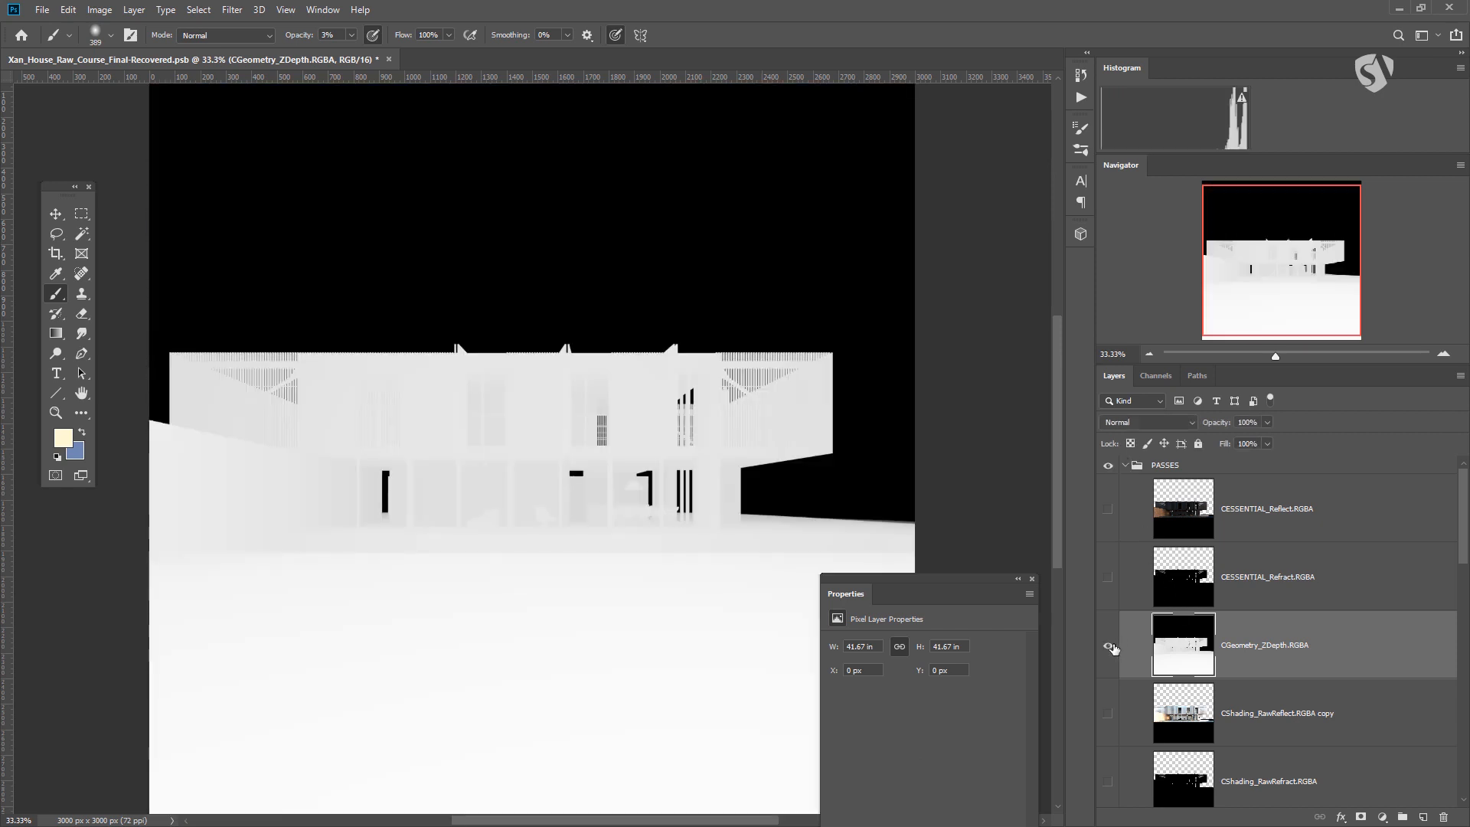
Step: Add a Curves adjustment above the ZDepth pass and move its white point inward to brighten the depth map
left_click(1382, 816)
left_click(1371, 619)
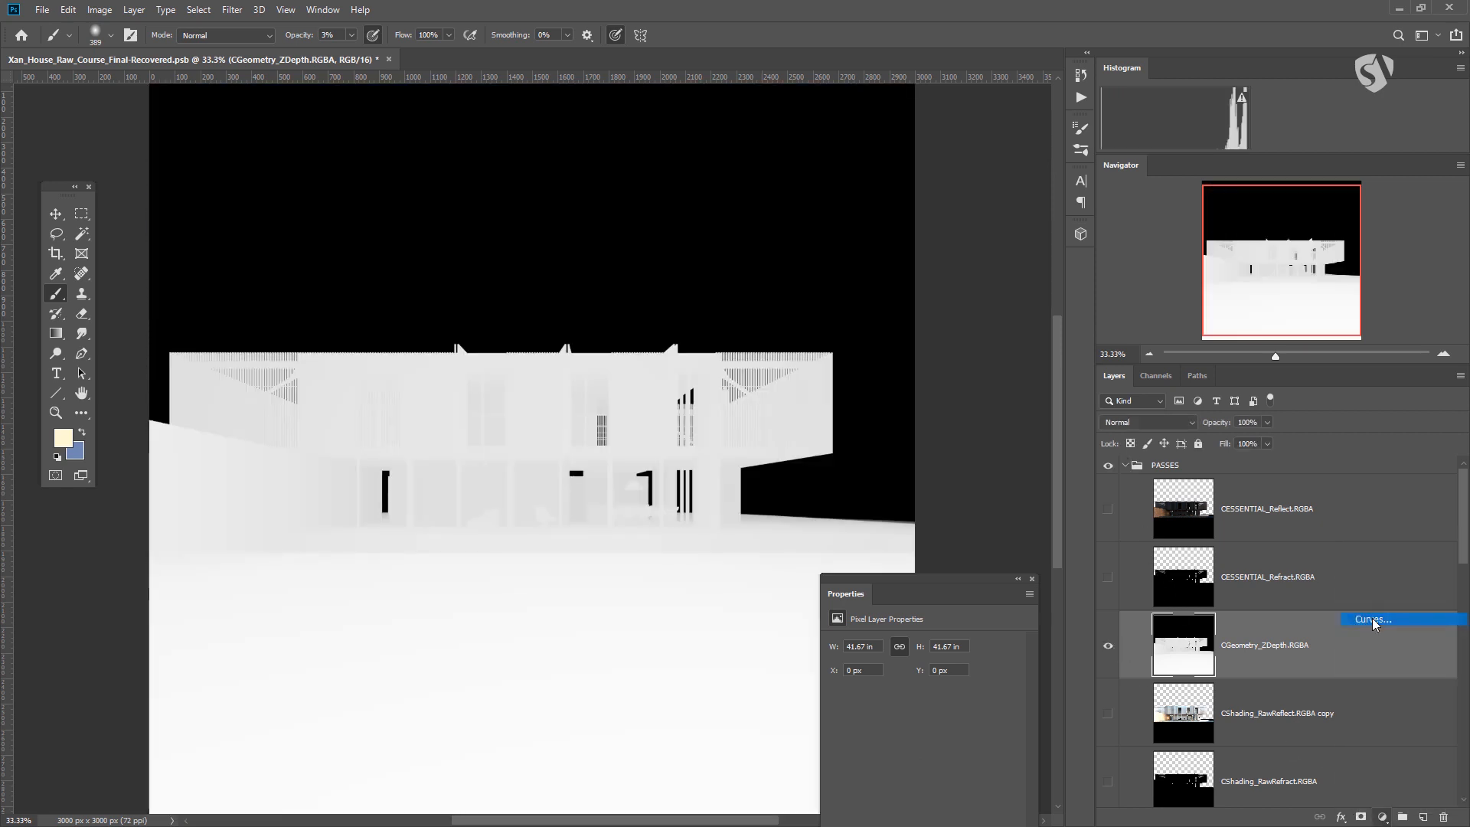
left_click_drag(969, 585, 959, 470)
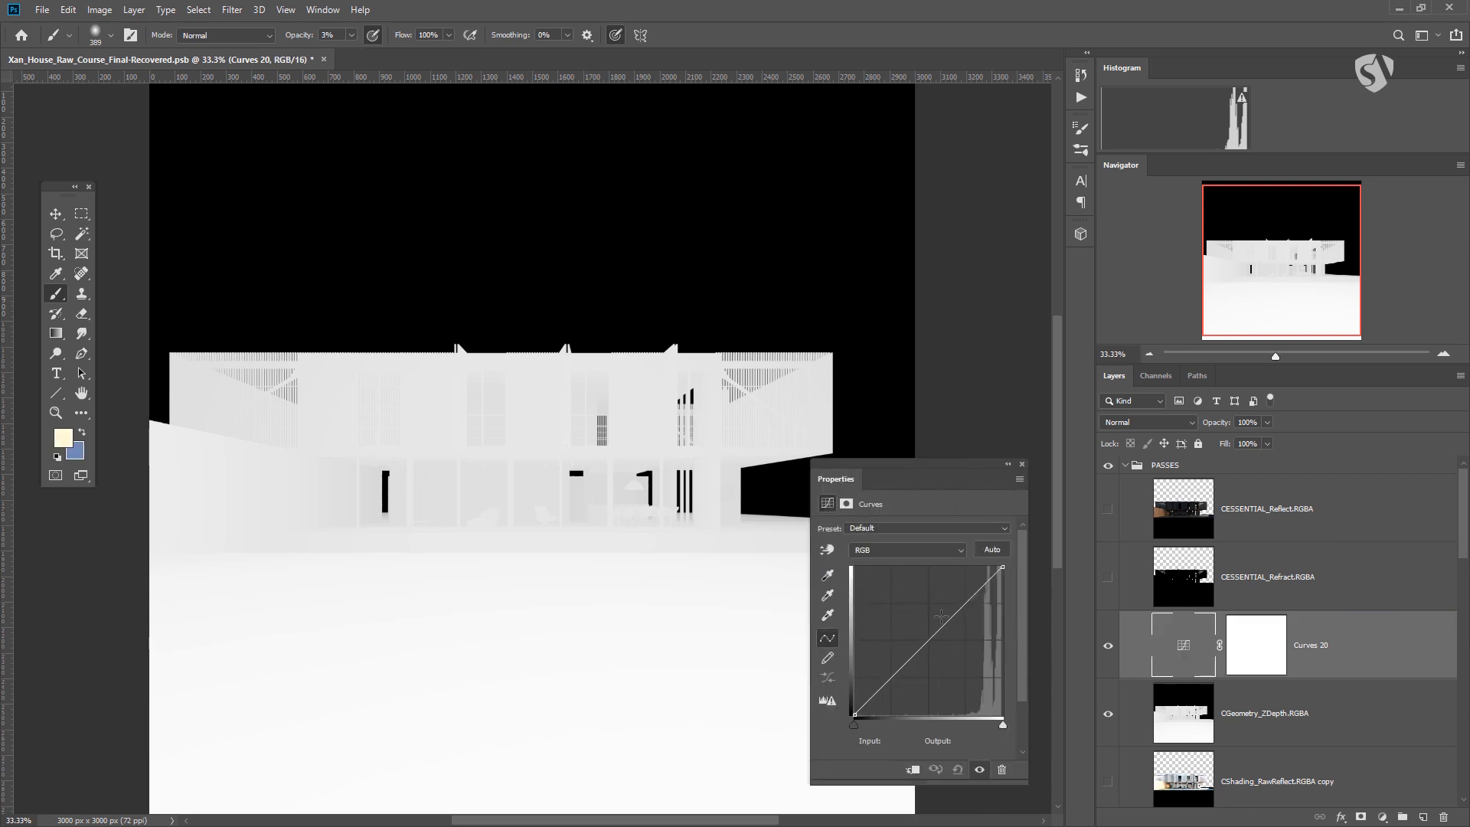
mouse_move(854, 718)
left_mouse_down()
mouse_move(840, 659)
mouse_move(853, 719)
left_mouse_up()
mouse_move(1002, 568)
left_mouse_down()
mouse_move(975, 554)
mouse_move(986, 551)
left_mouse_up()
Step: Stamp the adjusted depth pass into a new merged layer and load the RGB channel as a selection
left_click_drag(972, 465, 976, 594)
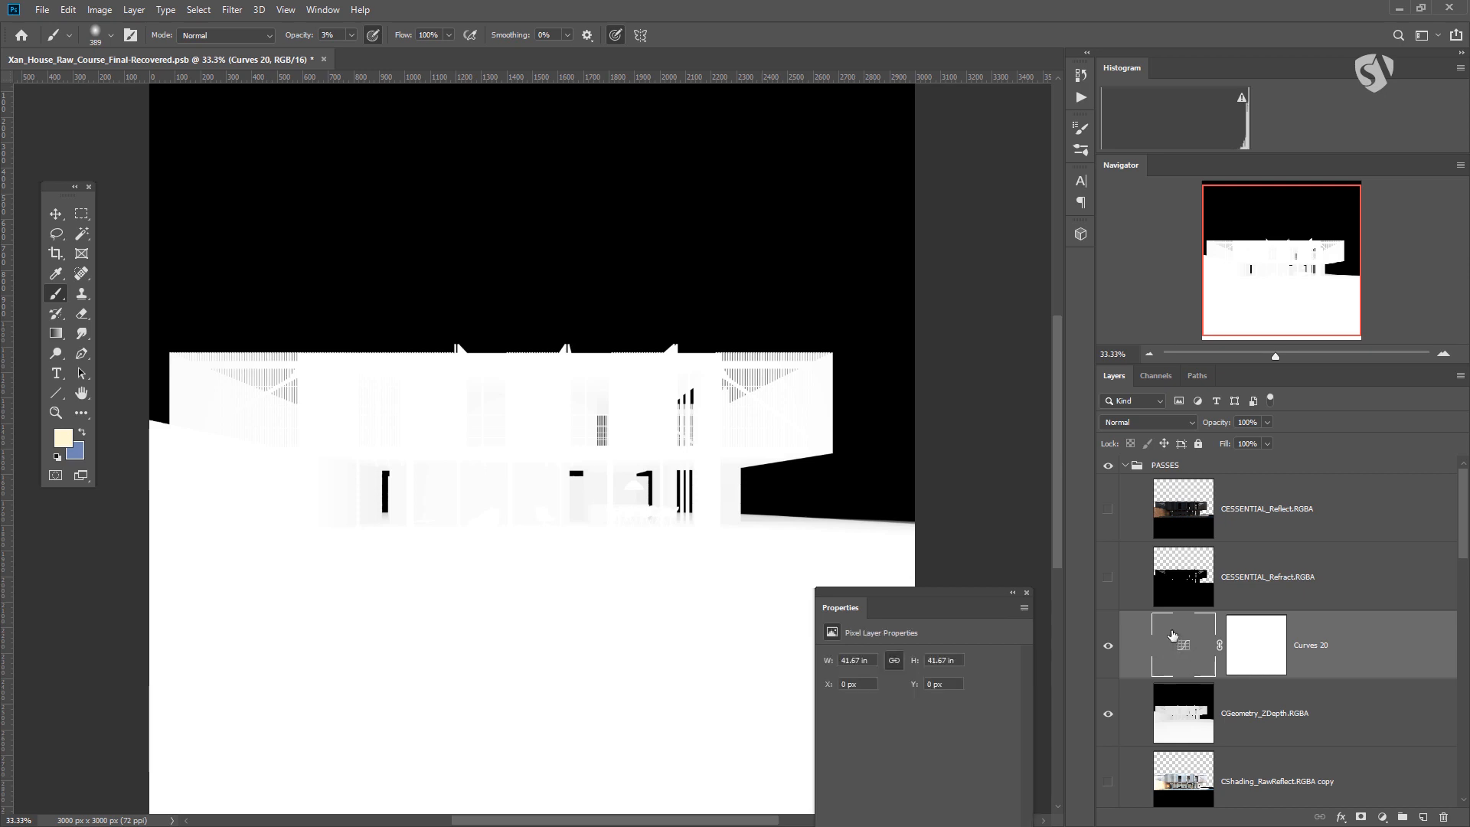
left_click(1126, 403, "ctrl")
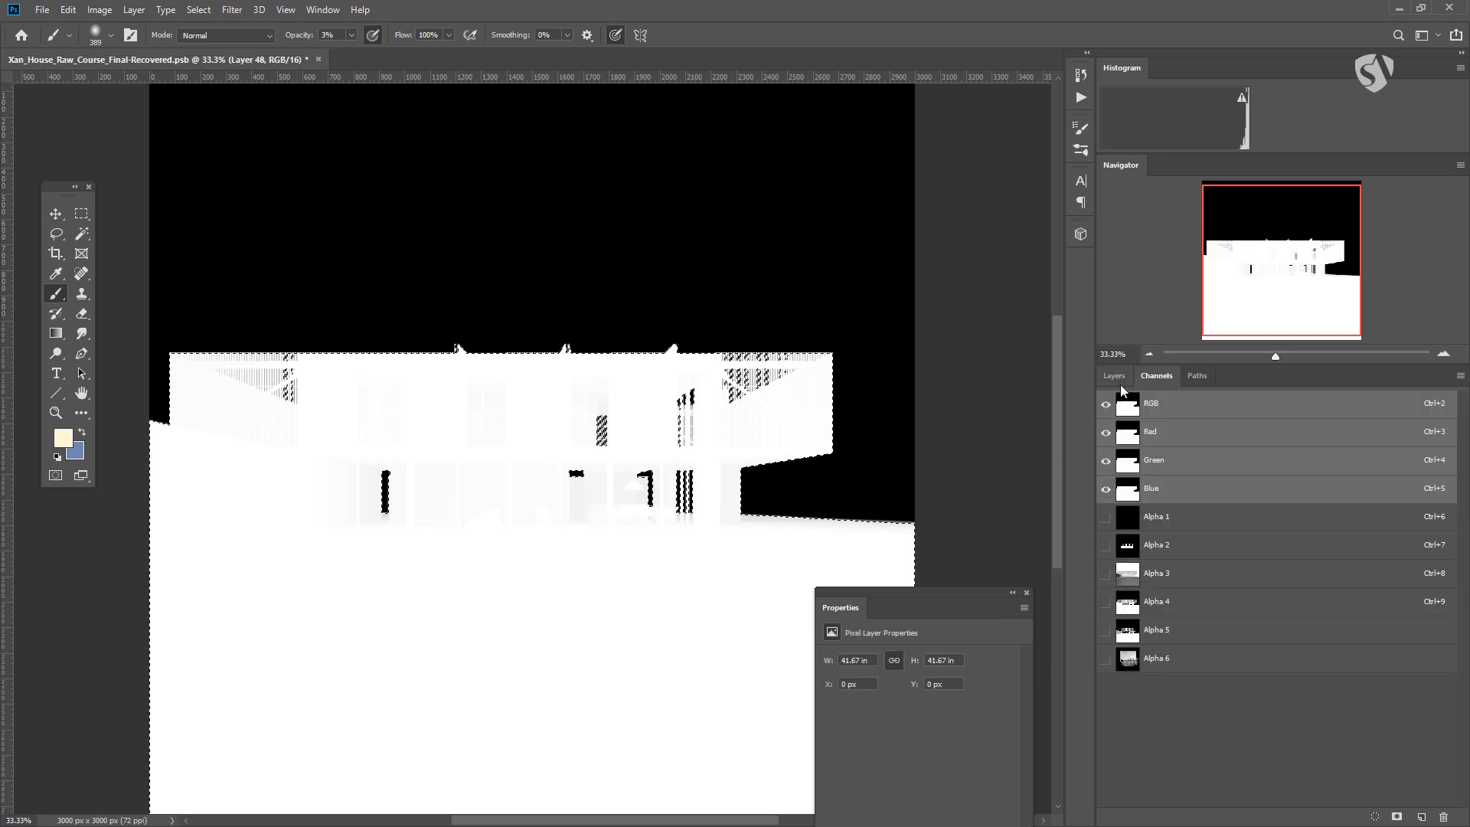
left_click(1115, 375)
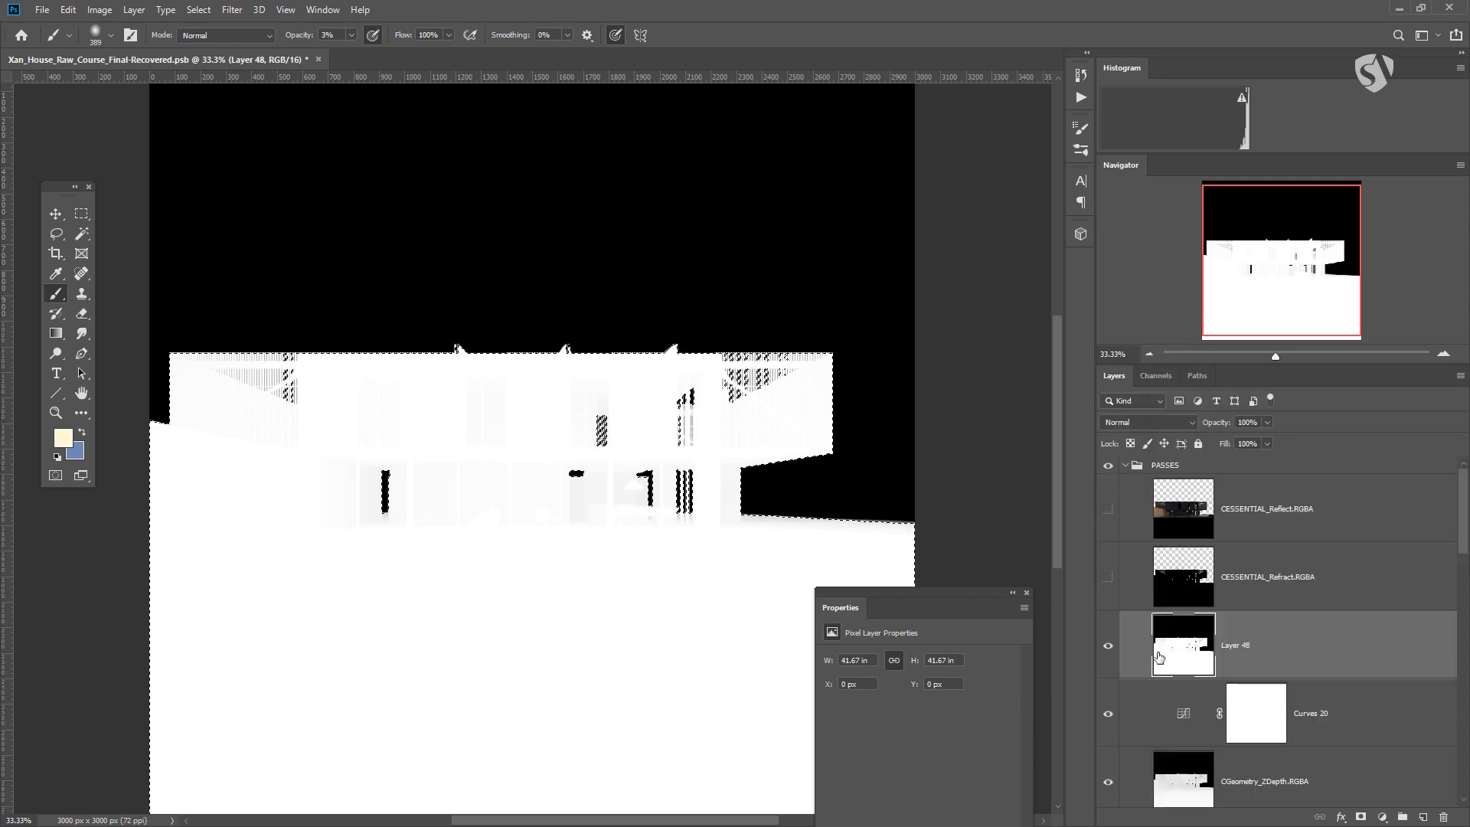
Step: Hide the merged depth layer, its Curves adjustment, the ZDepth pass and the PASSES group, and collapse the group
left_click_drag(1107, 647, 1107, 785)
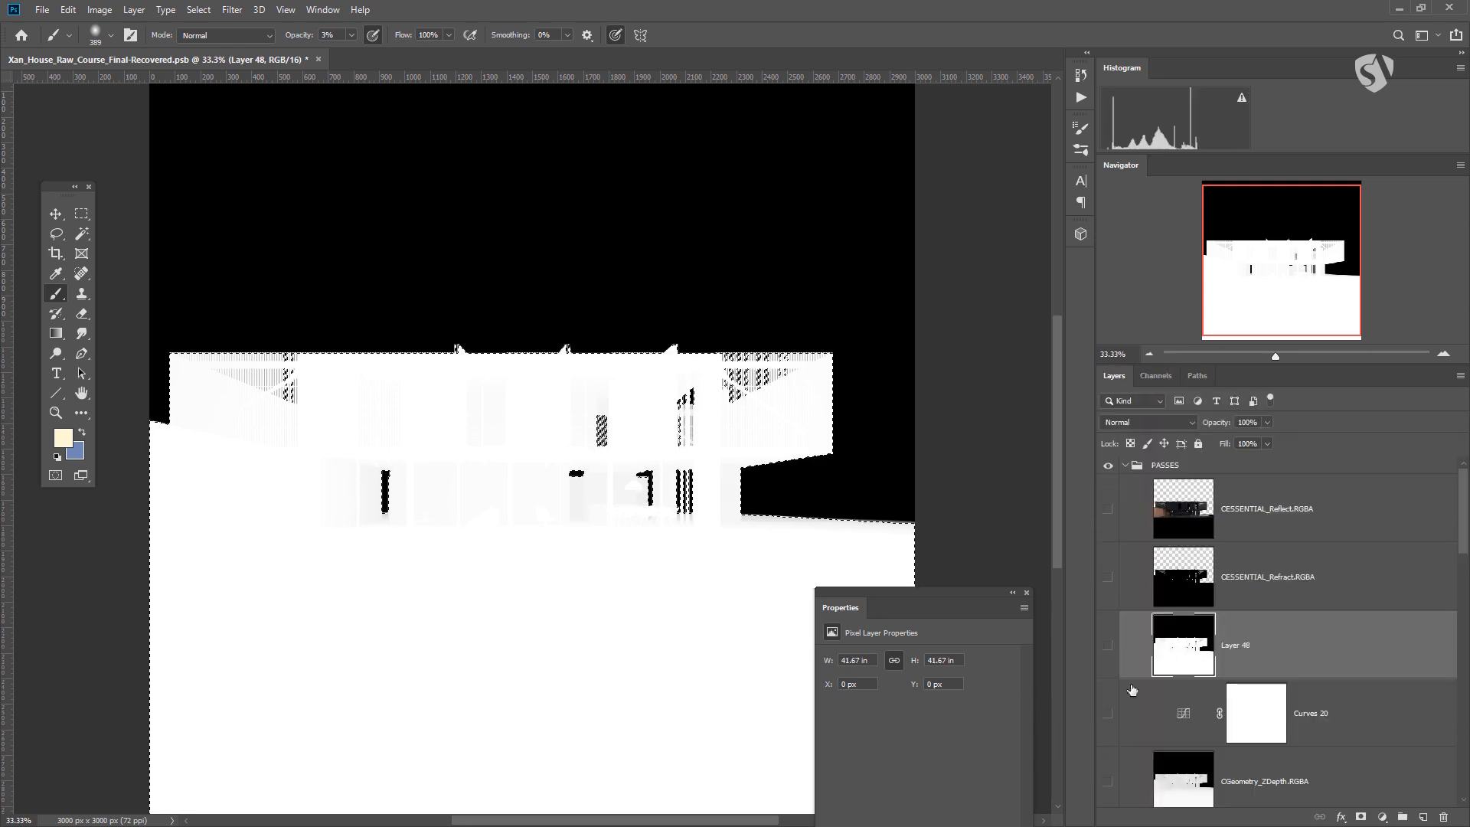
left_click(1108, 466)
left_click(1125, 467)
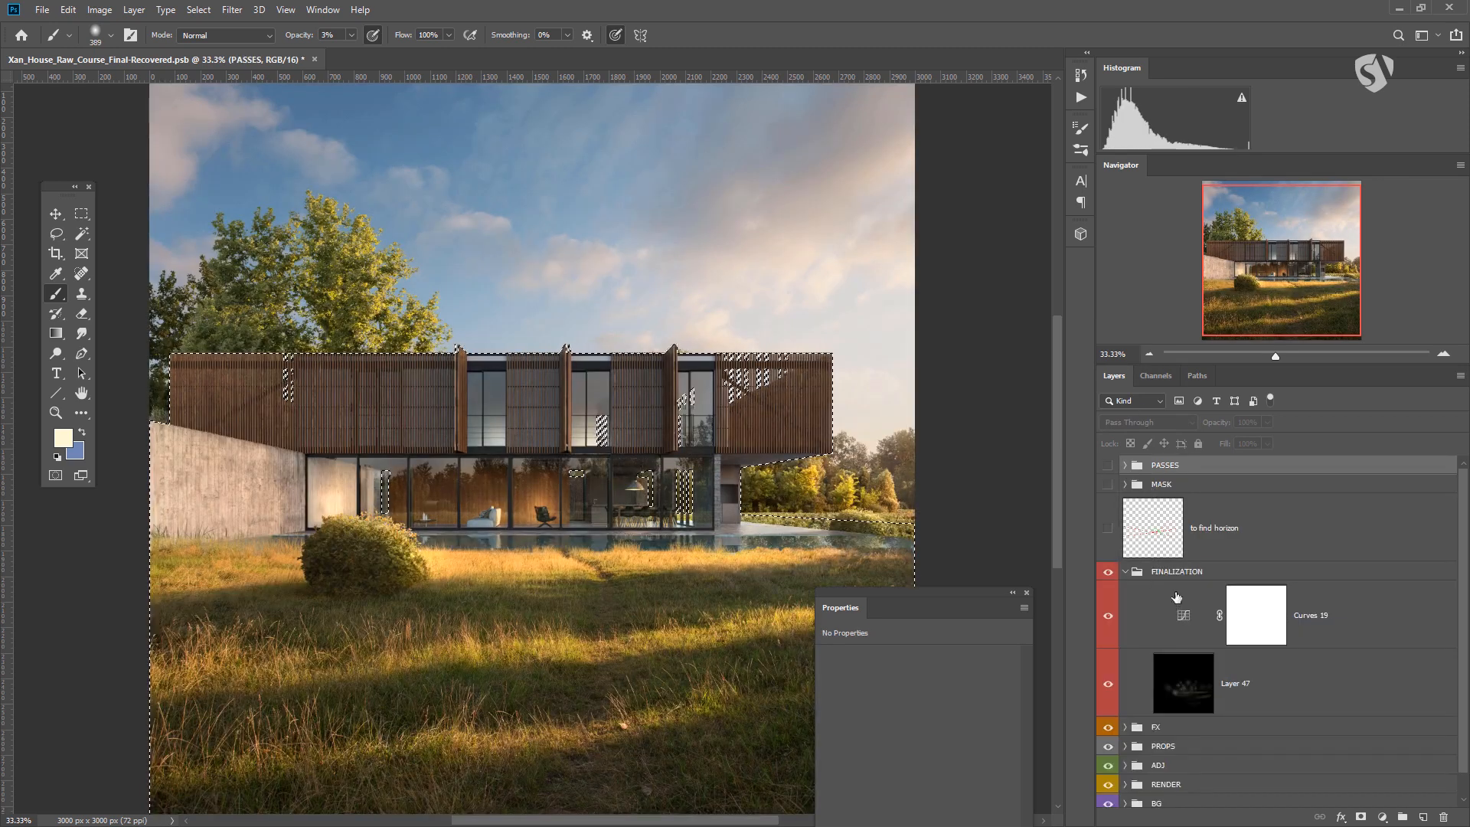
Step: Fill the ZDepth selection with black on the Luminosity Curves mask, deselect, invert the mask, and compare the image with and without the adjustment
left_click(1246, 624)
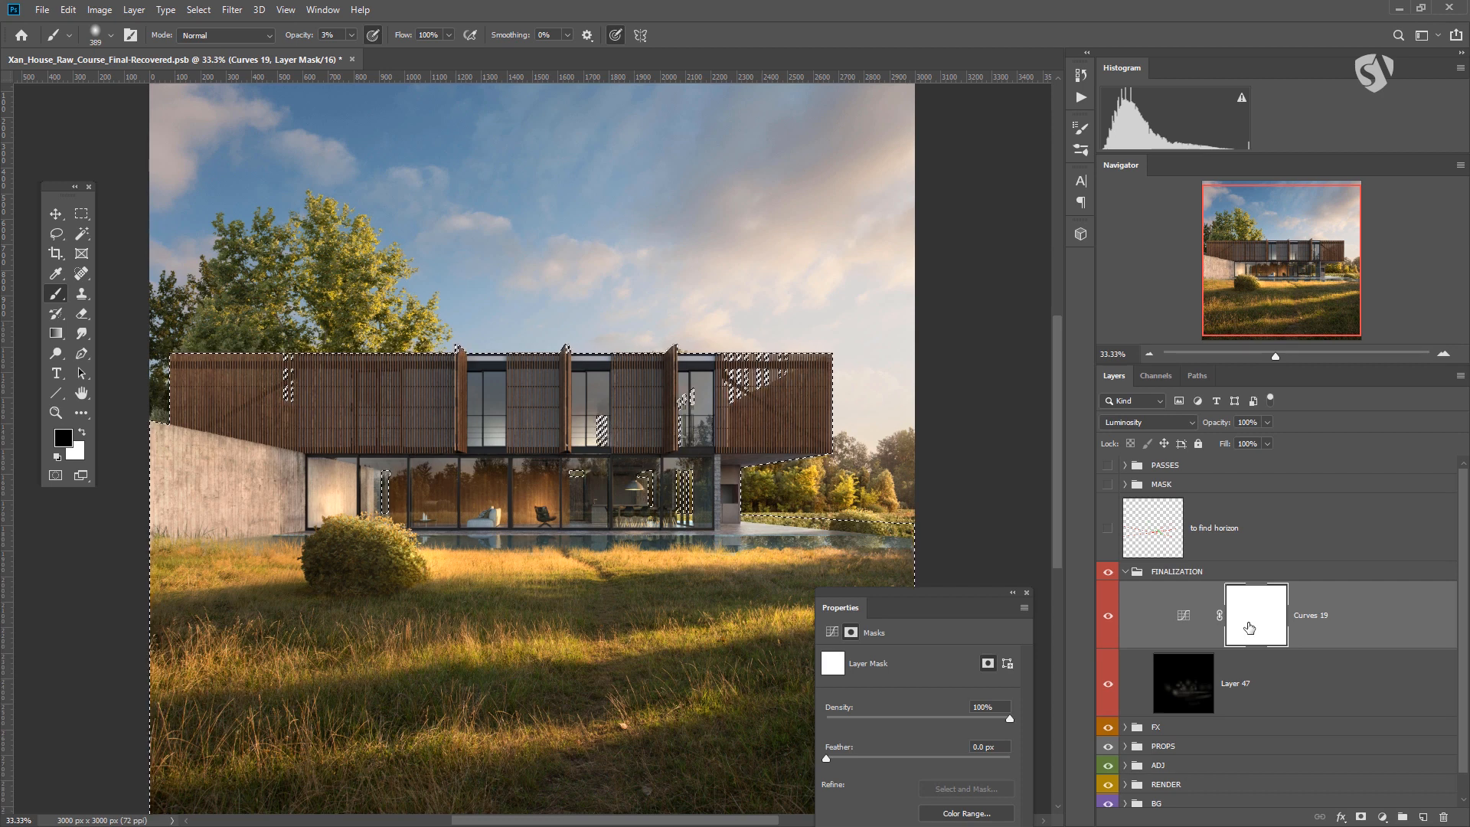
key("alt+BackSpace")
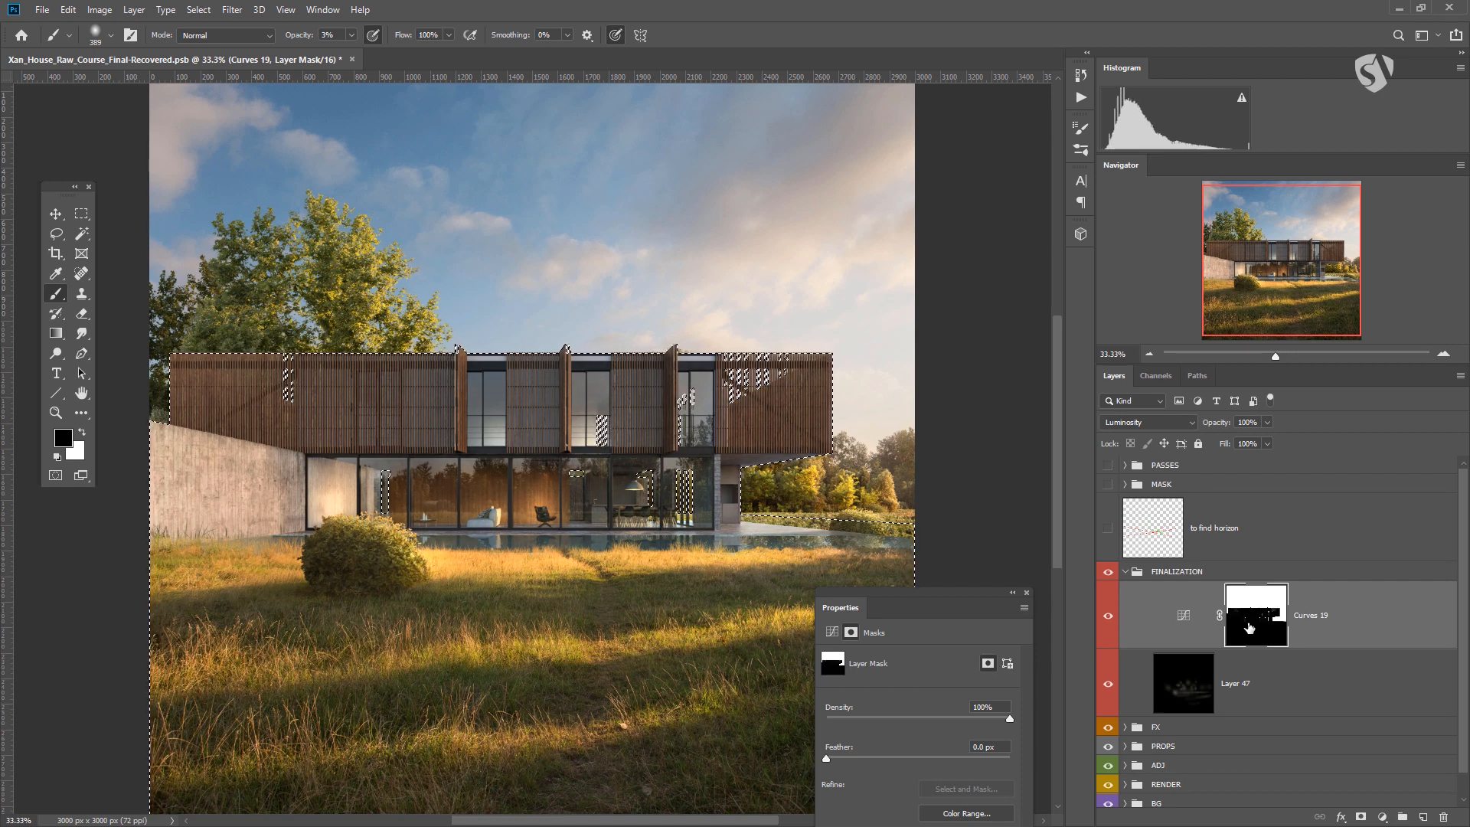
key("ctrl+d")
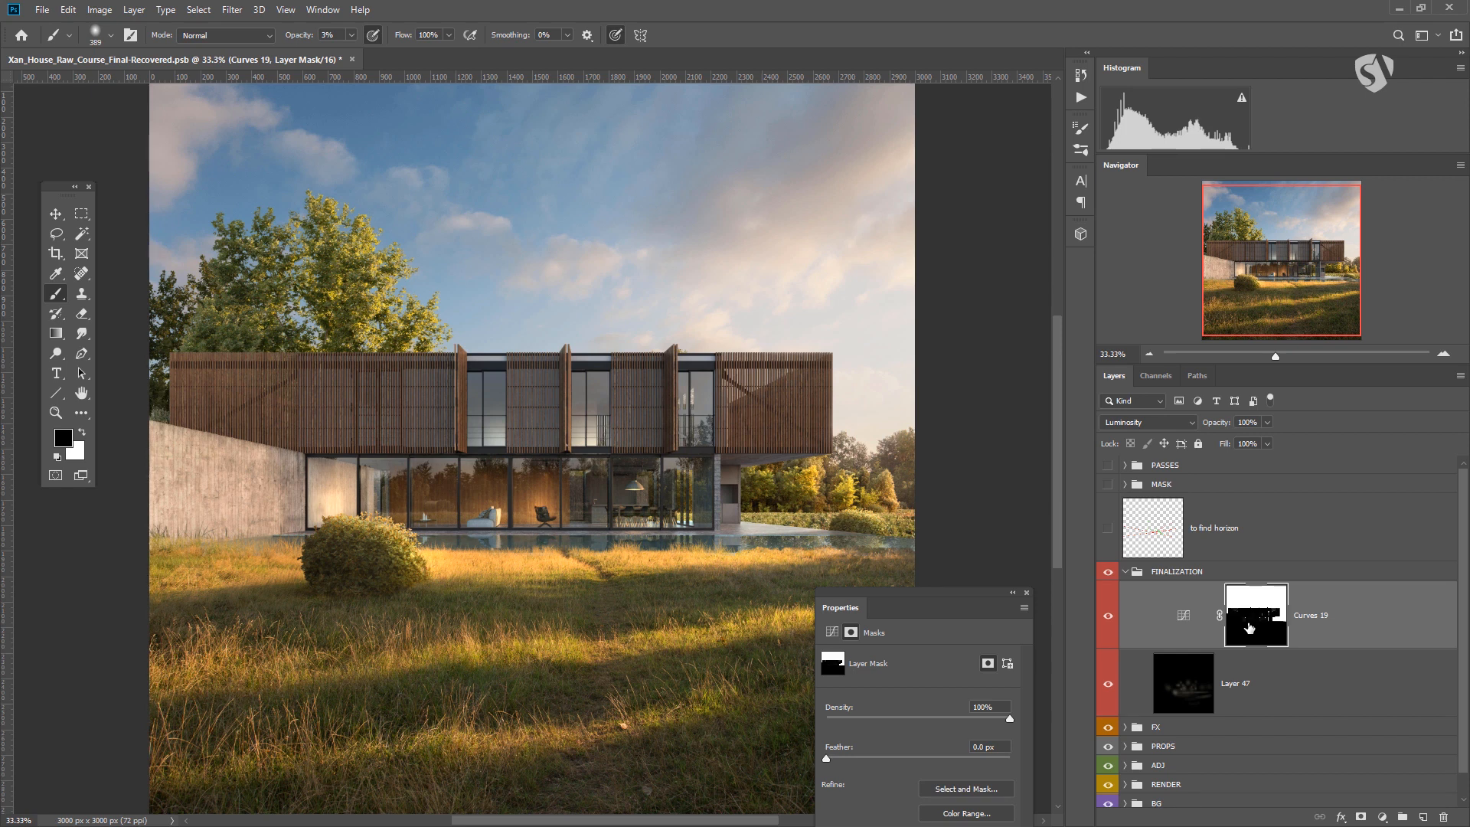
key("ctrl+i")
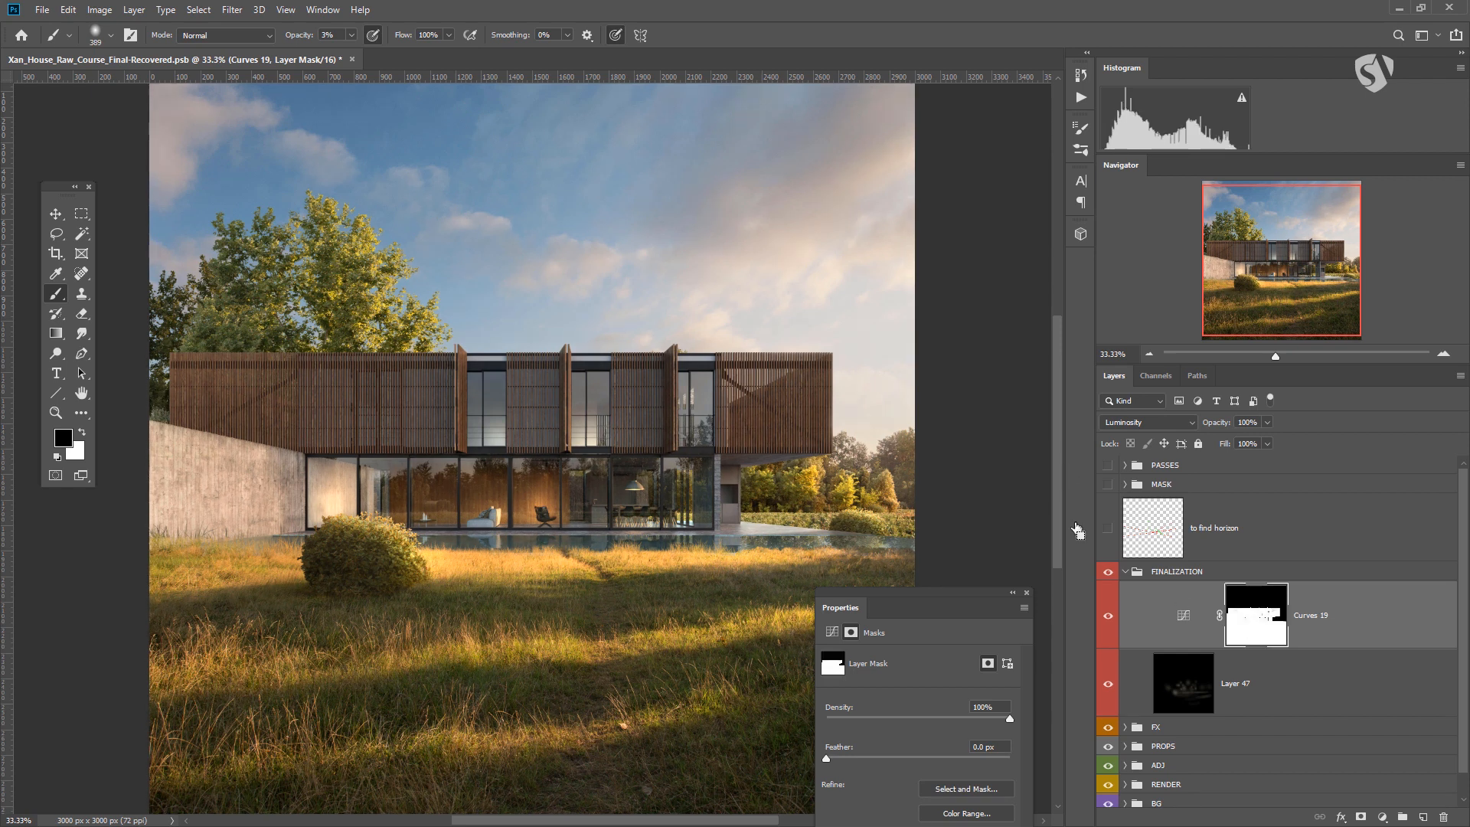
left_click(1107, 616)
left_click(1107, 617)
Step: Add a new Curves adjustment above the Luminosity curve and darken its midtones from input 131 to output 116
left_click(1382, 817)
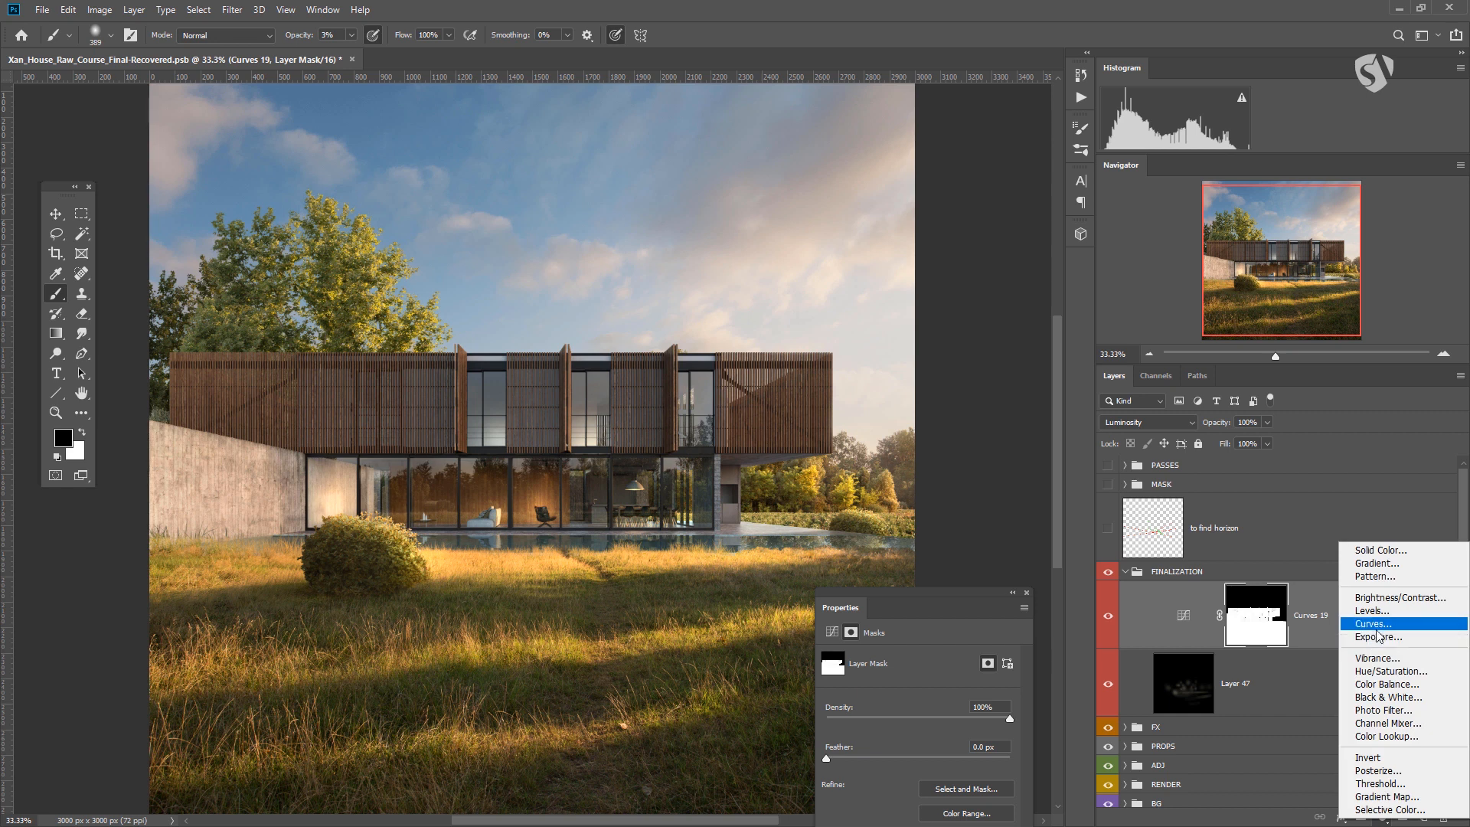
left_click(1376, 624)
left_click_drag(962, 594, 964, 405)
left_click_drag(935, 579, 934, 586)
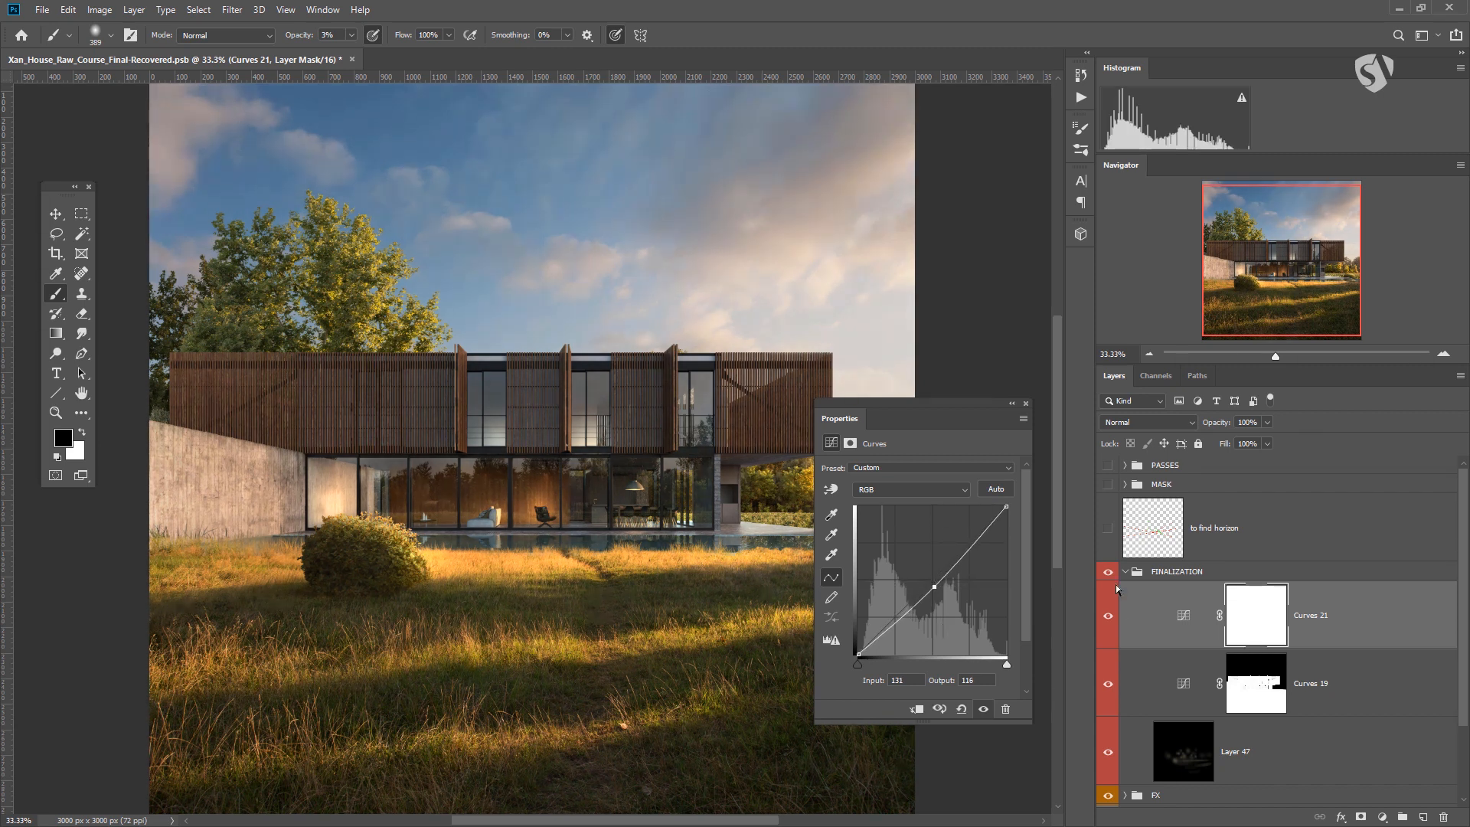
Step: Draw a linear black-to-white gradient down the new Curves mask to limit the darkening to the foreground grass, and compare the result
left_click(55, 334)
left_click_drag(546, 659, 548, 730)
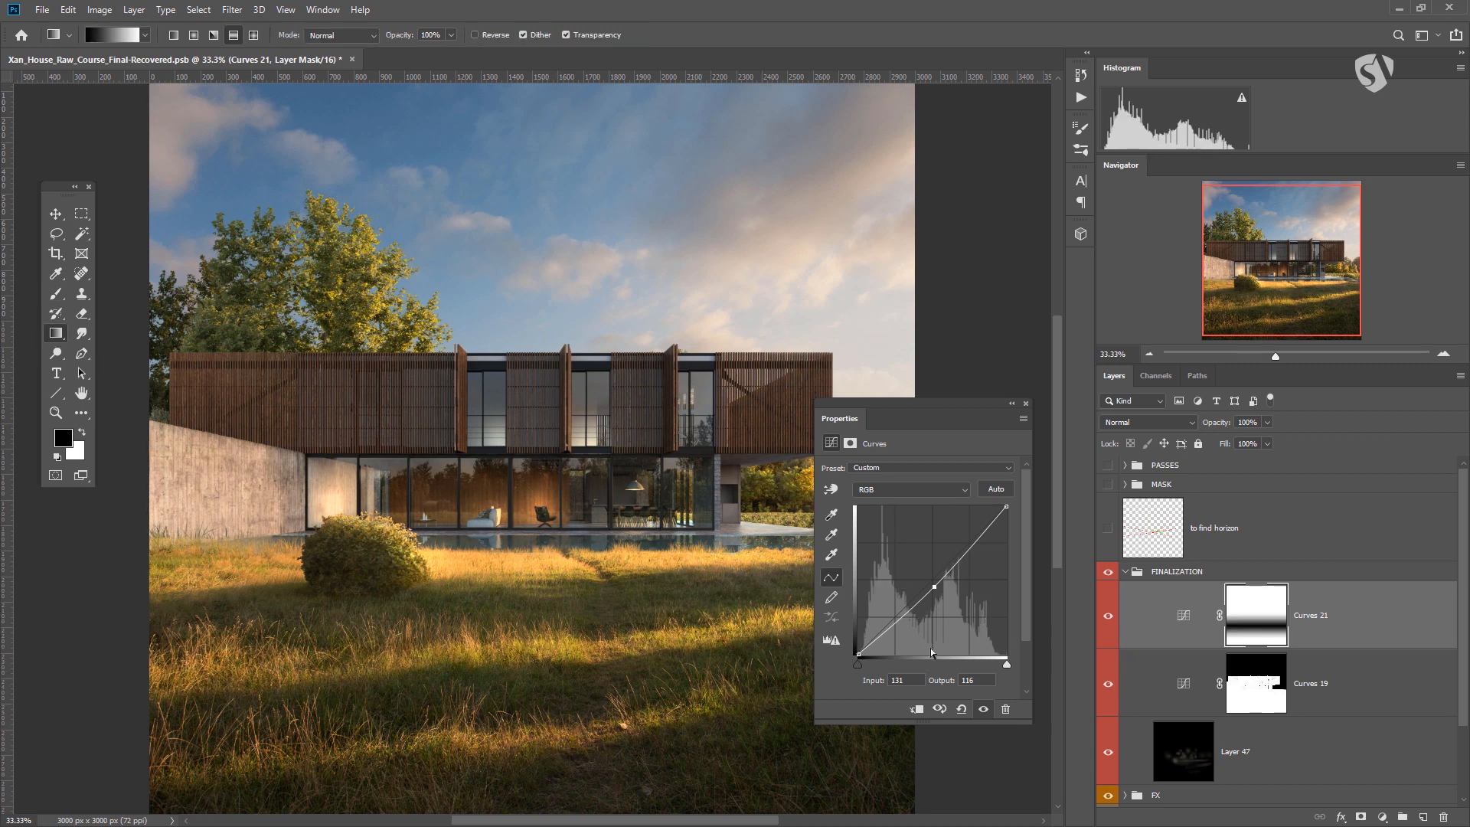
left_click(173, 35)
left_click_drag(578, 615, 580, 677)
left_click(1104, 619)
left_click(1104, 619)
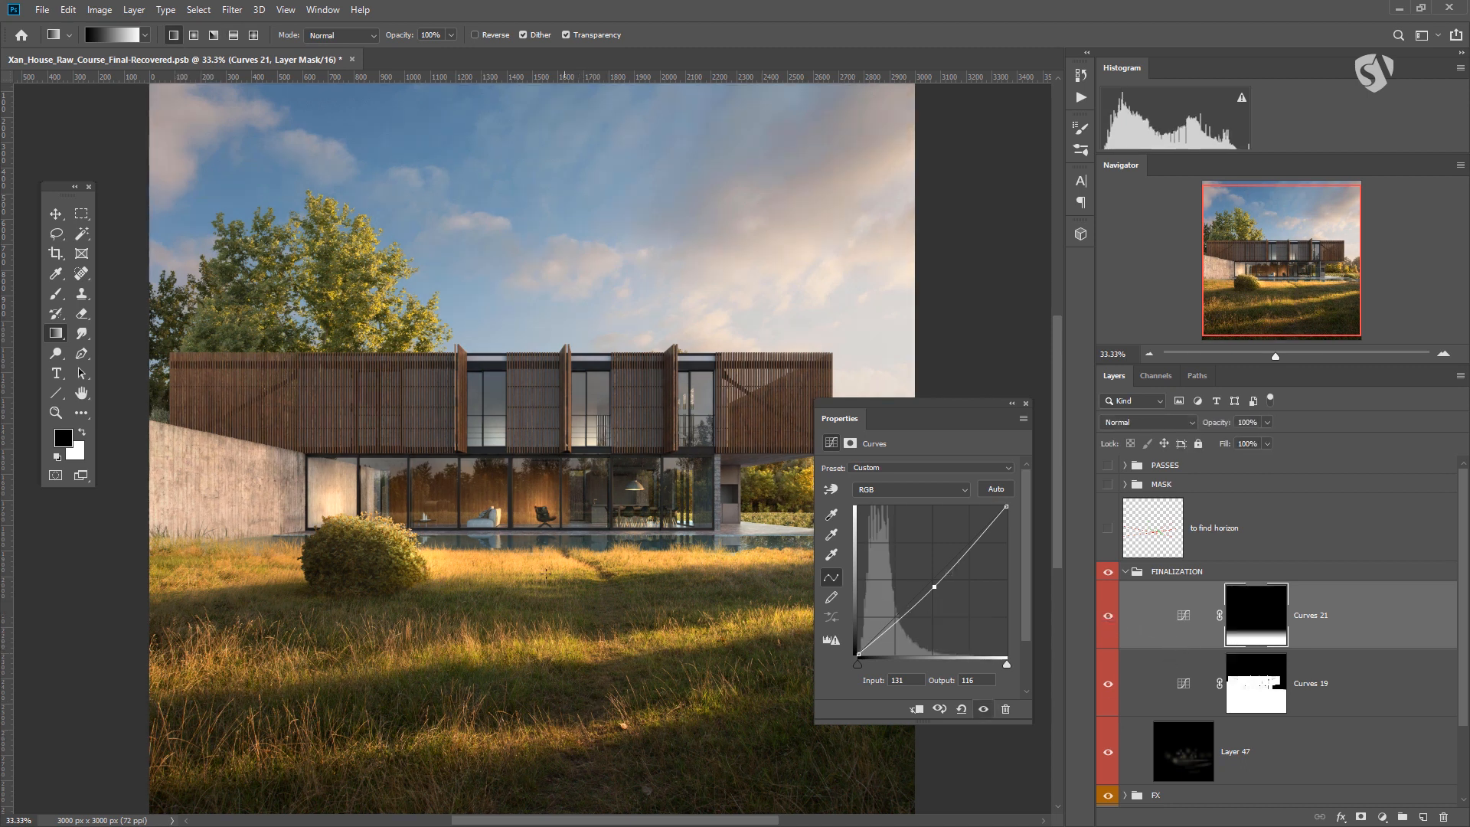
key("ctrl+minus")
key("ctrl+plus")
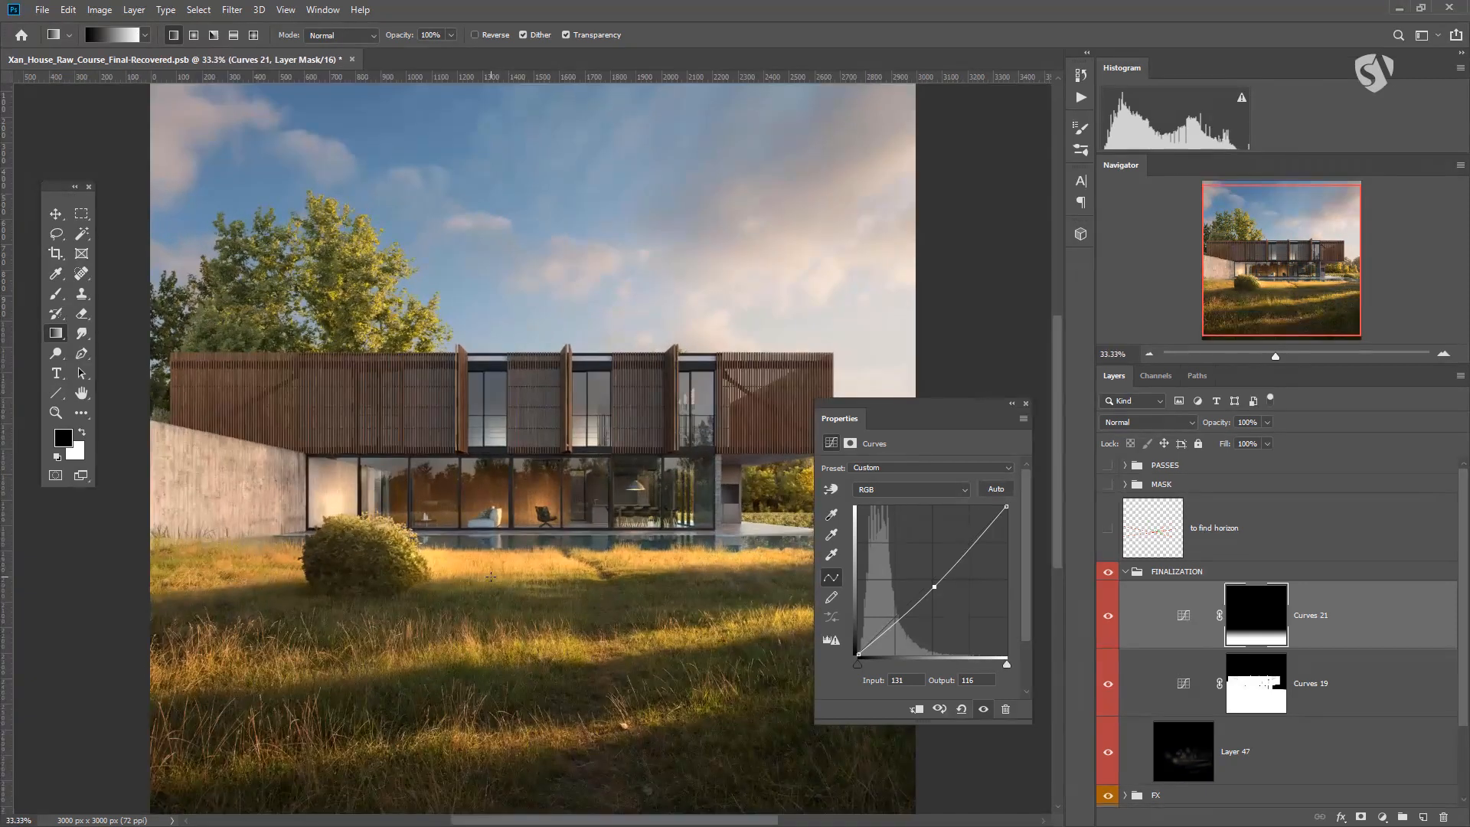
Step: Add another Curves adjustment on top and shape its Red channel into an S-curve with points 64 to 54 and 191 to 204
left_click_drag(976, 404, 945, 120)
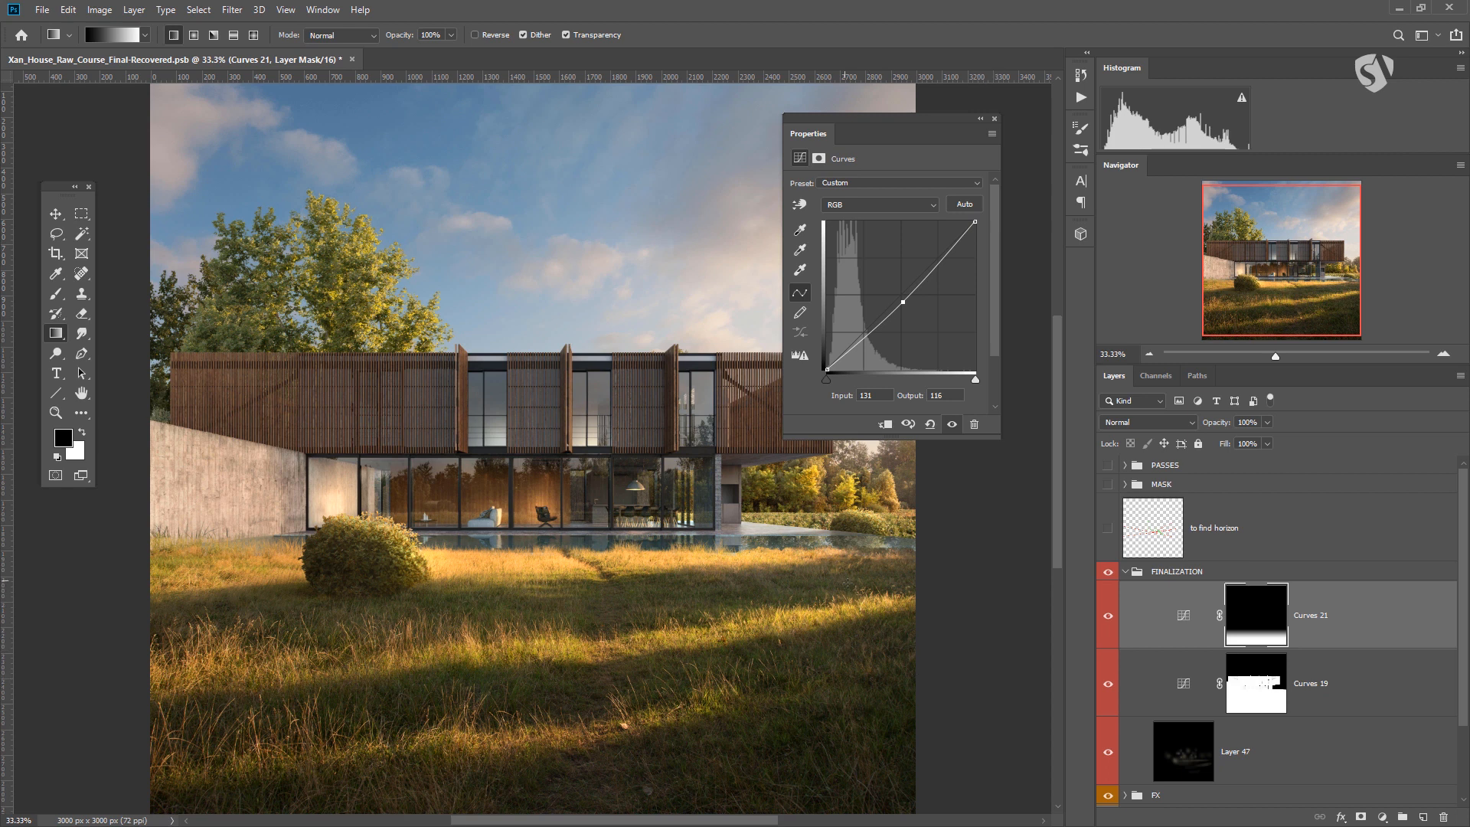
left_click(1185, 629)
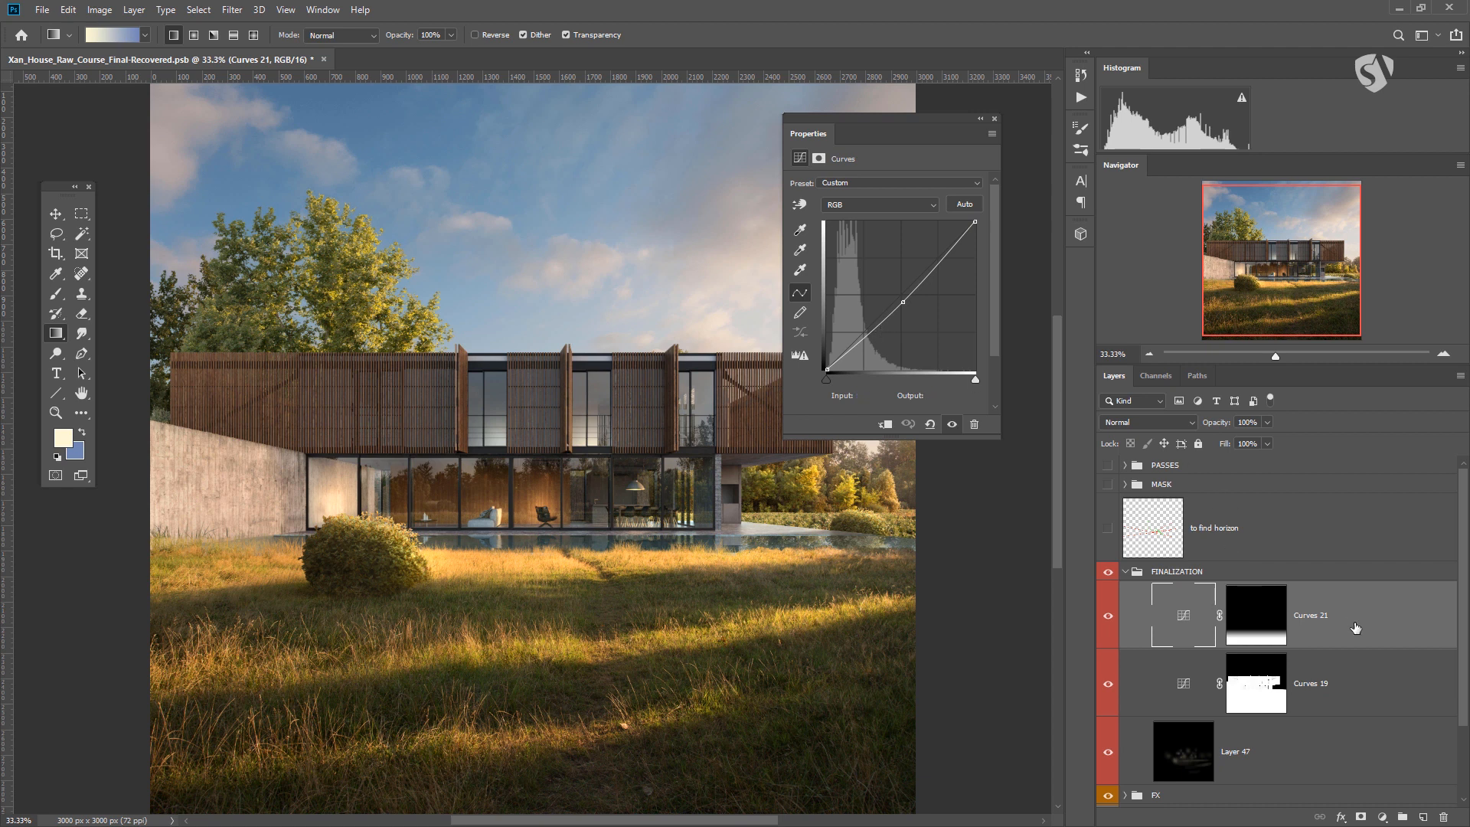
left_click(1382, 820)
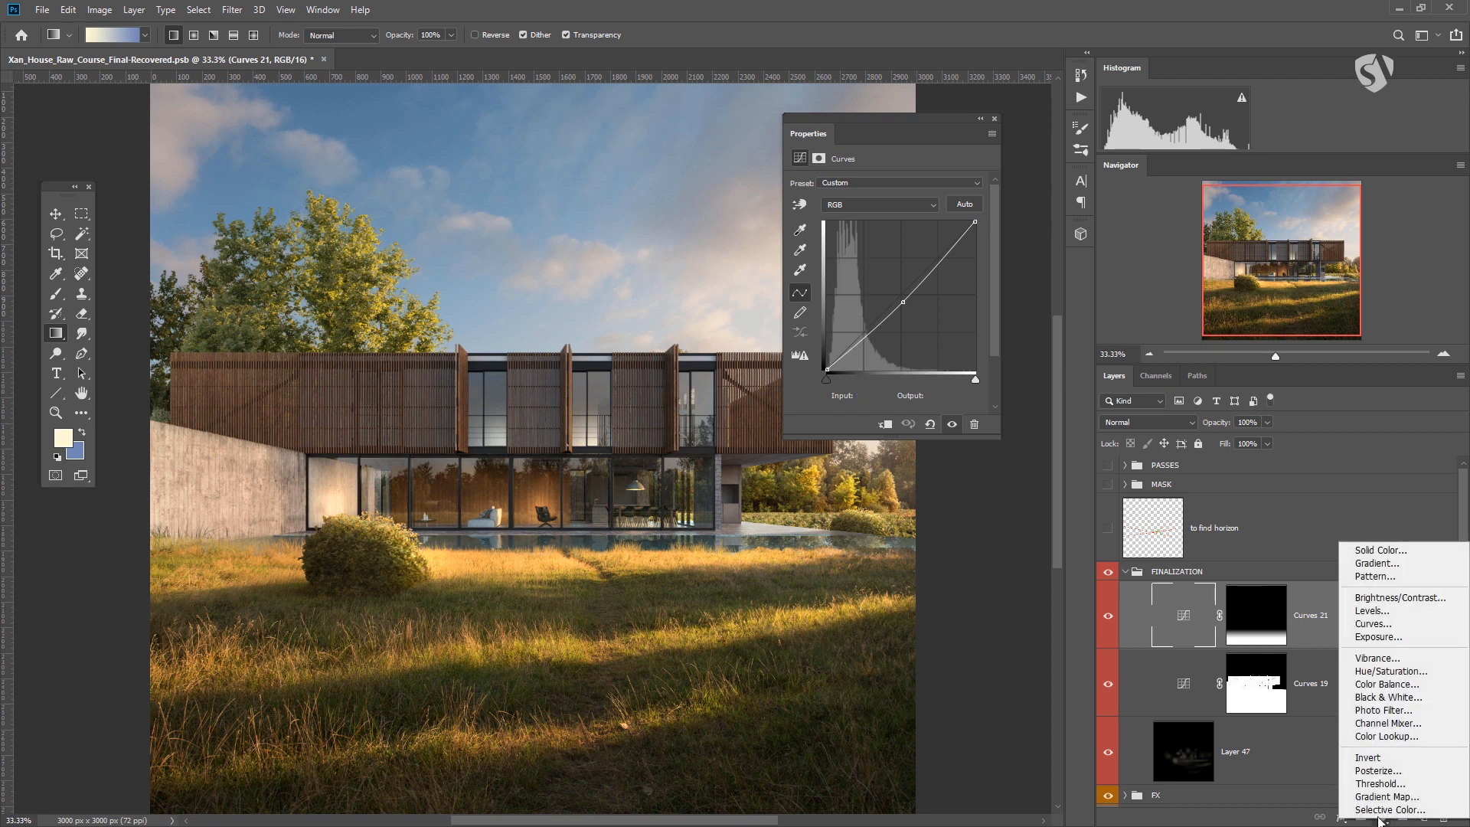
left_click(1372, 624)
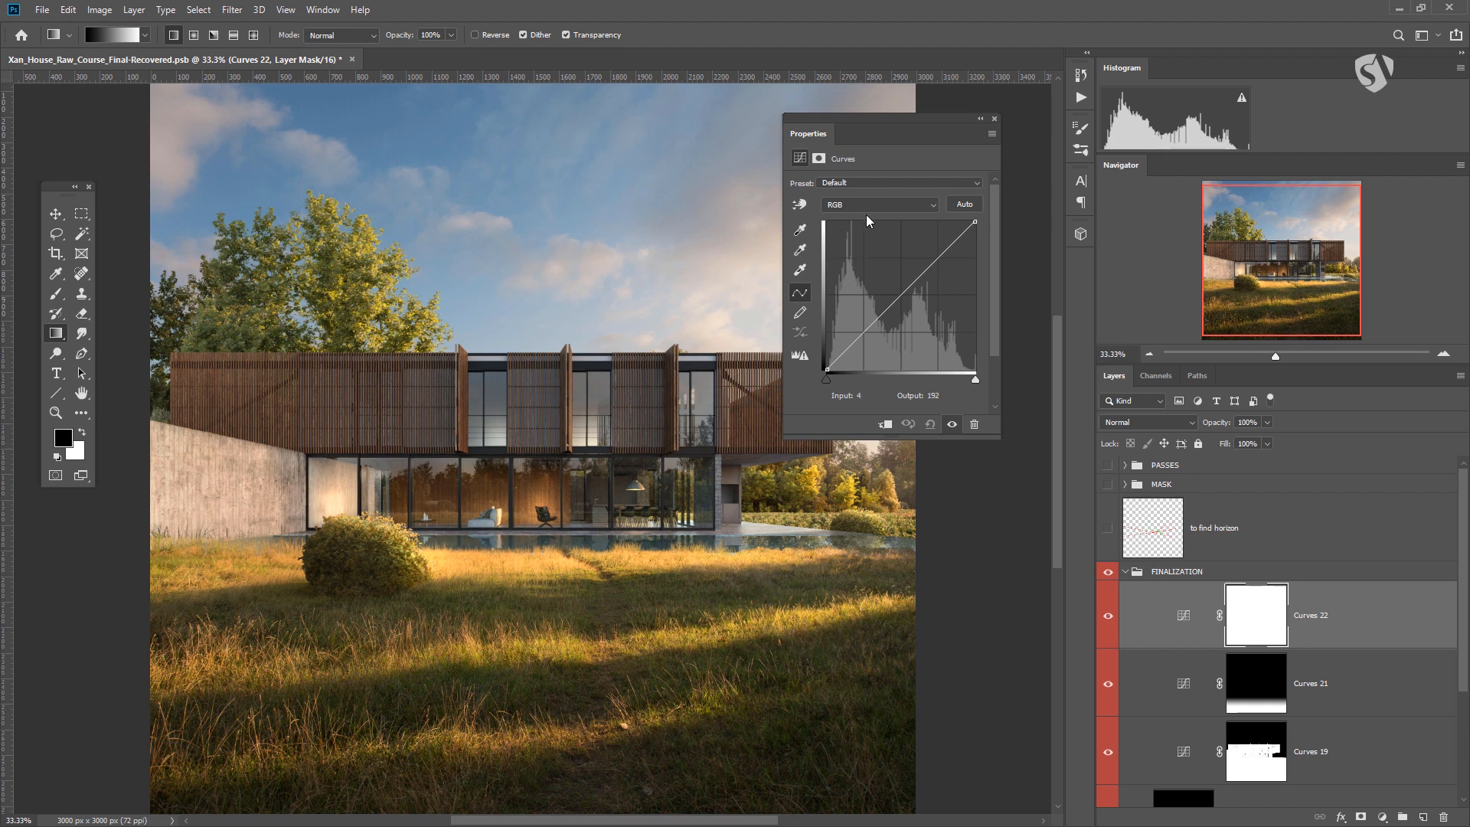
left_click(884, 203)
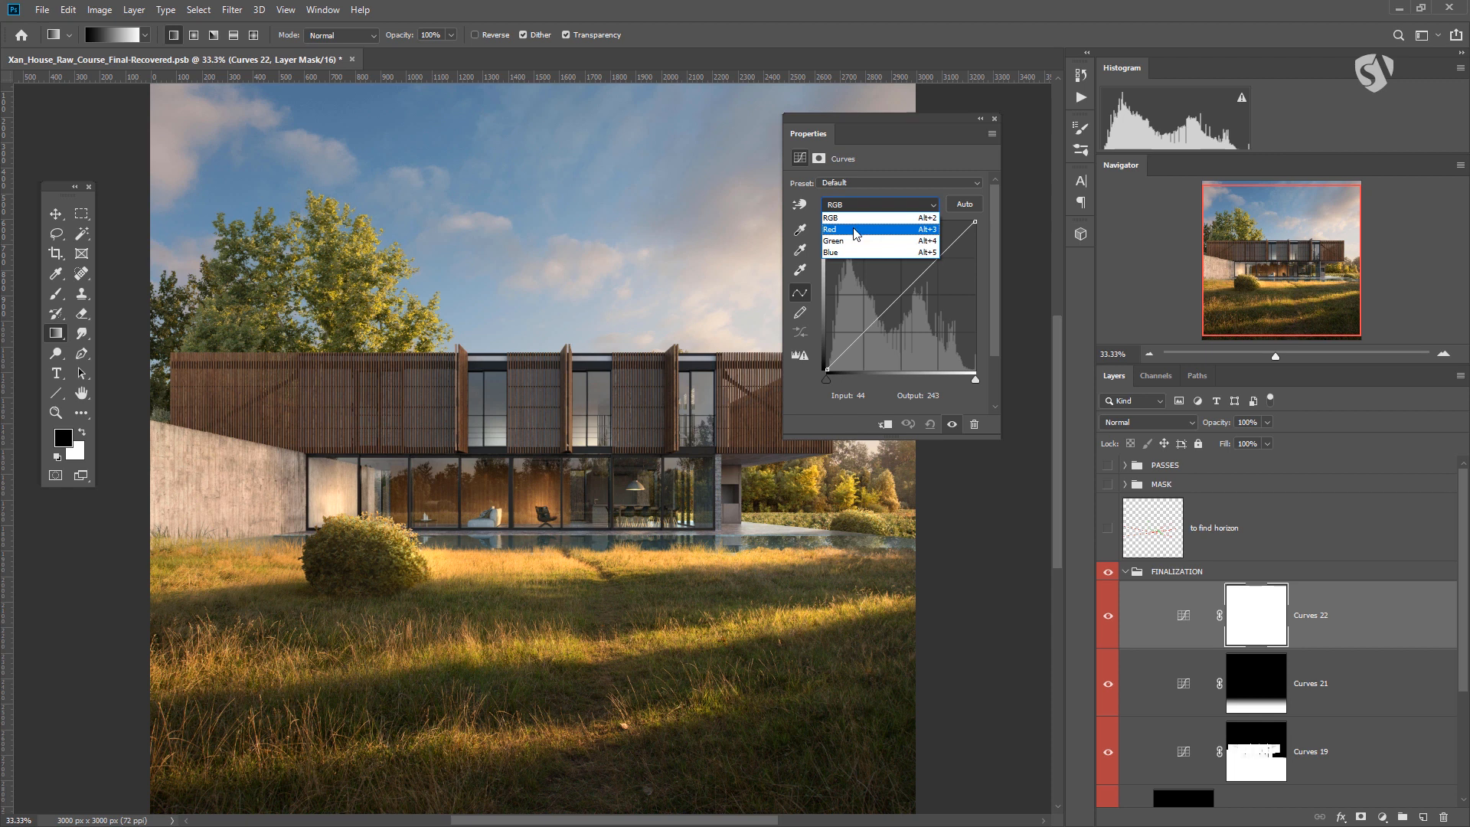
left_click(901, 167)
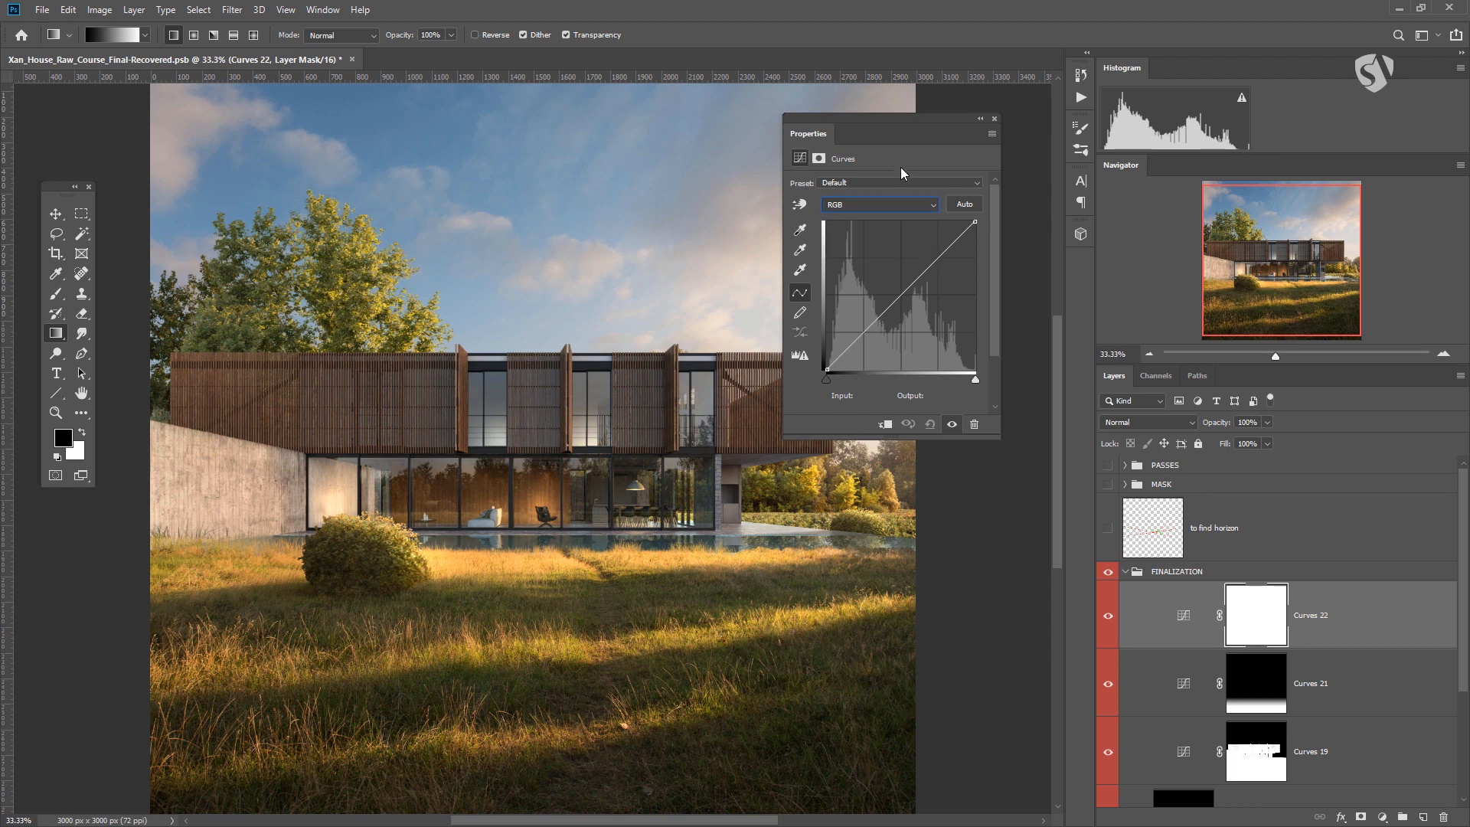
left_click(865, 205)
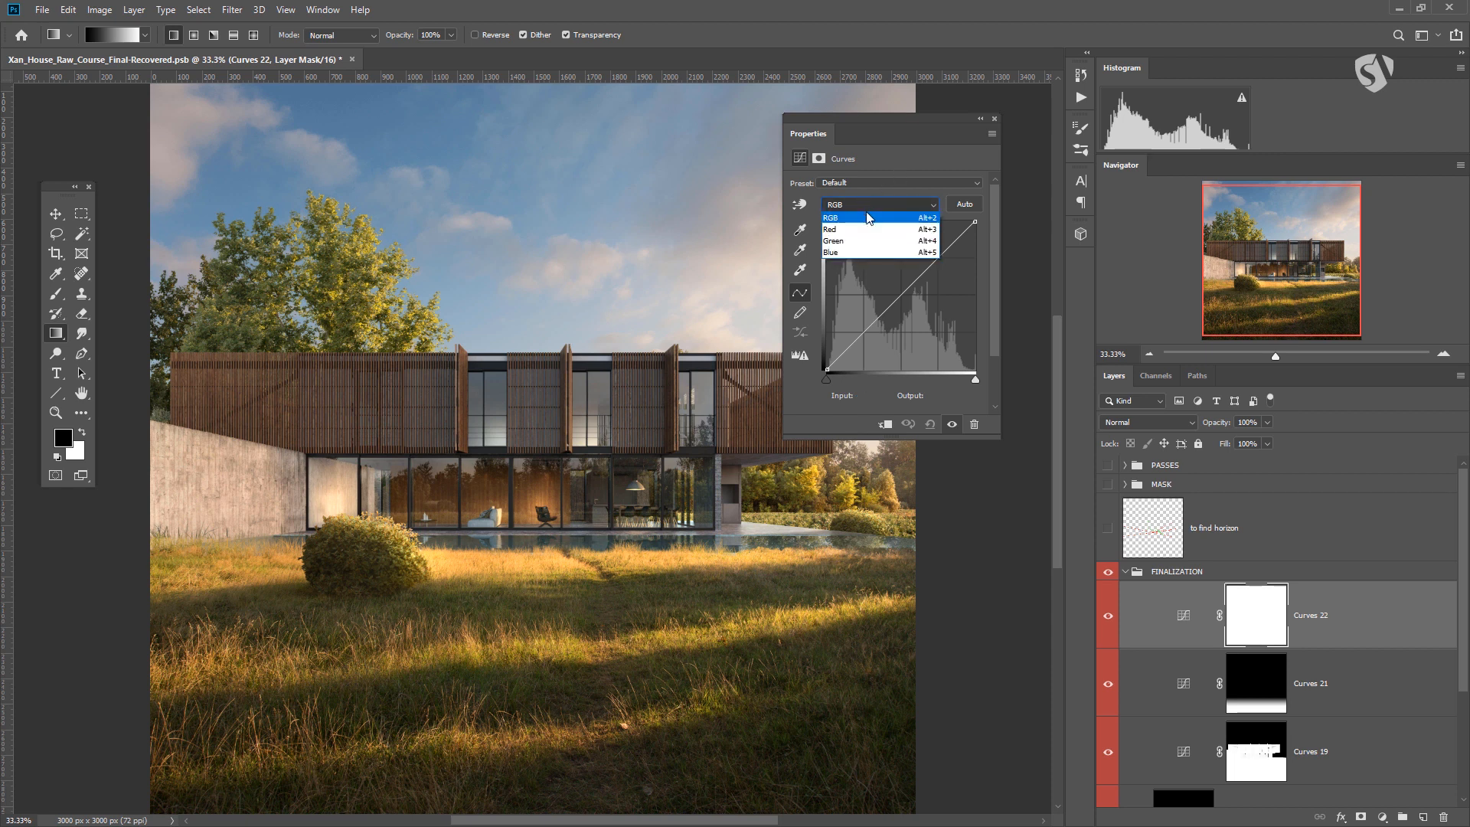
left_click(863, 230)
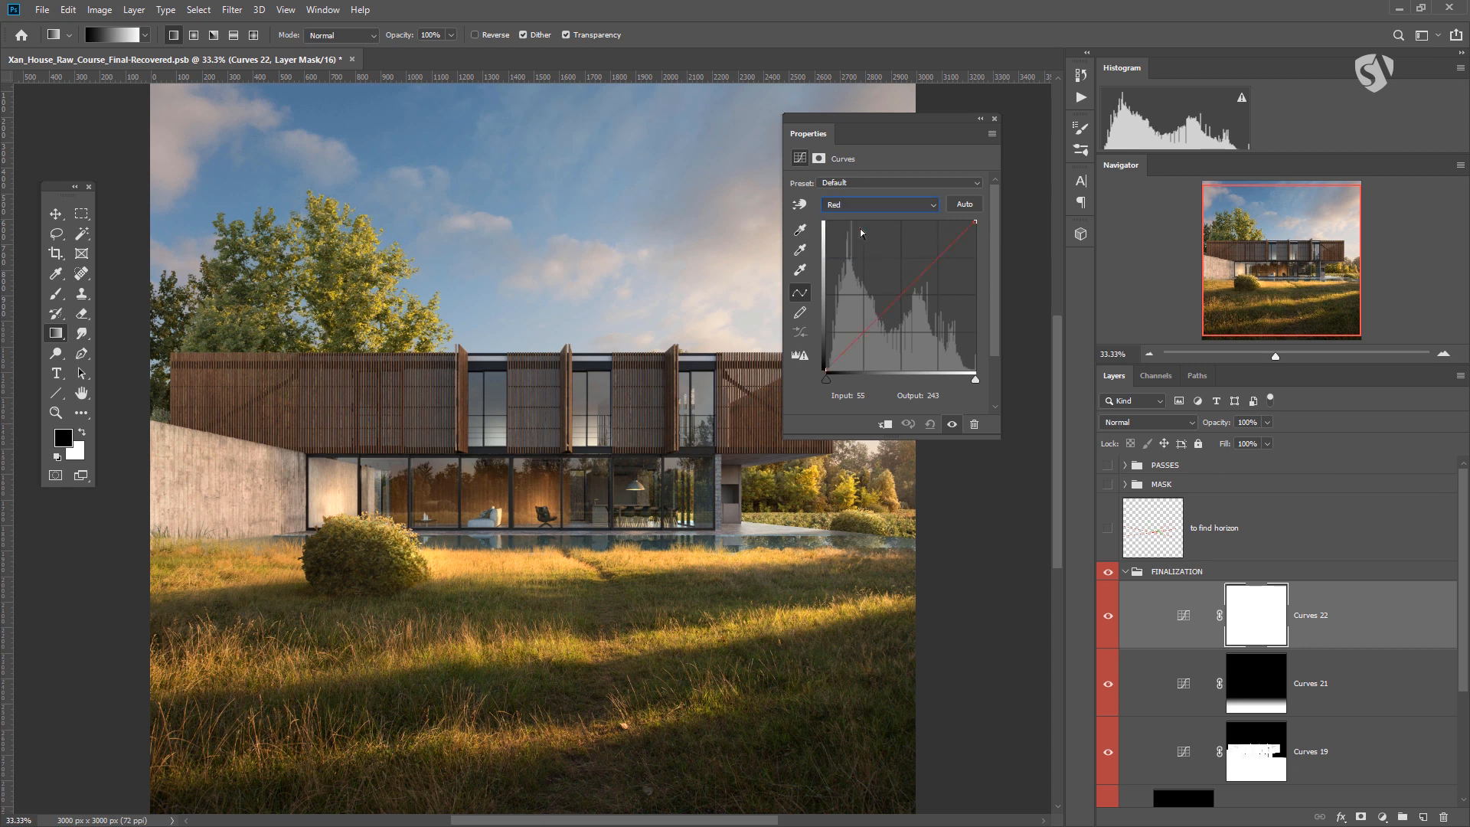
left_click(863, 337)
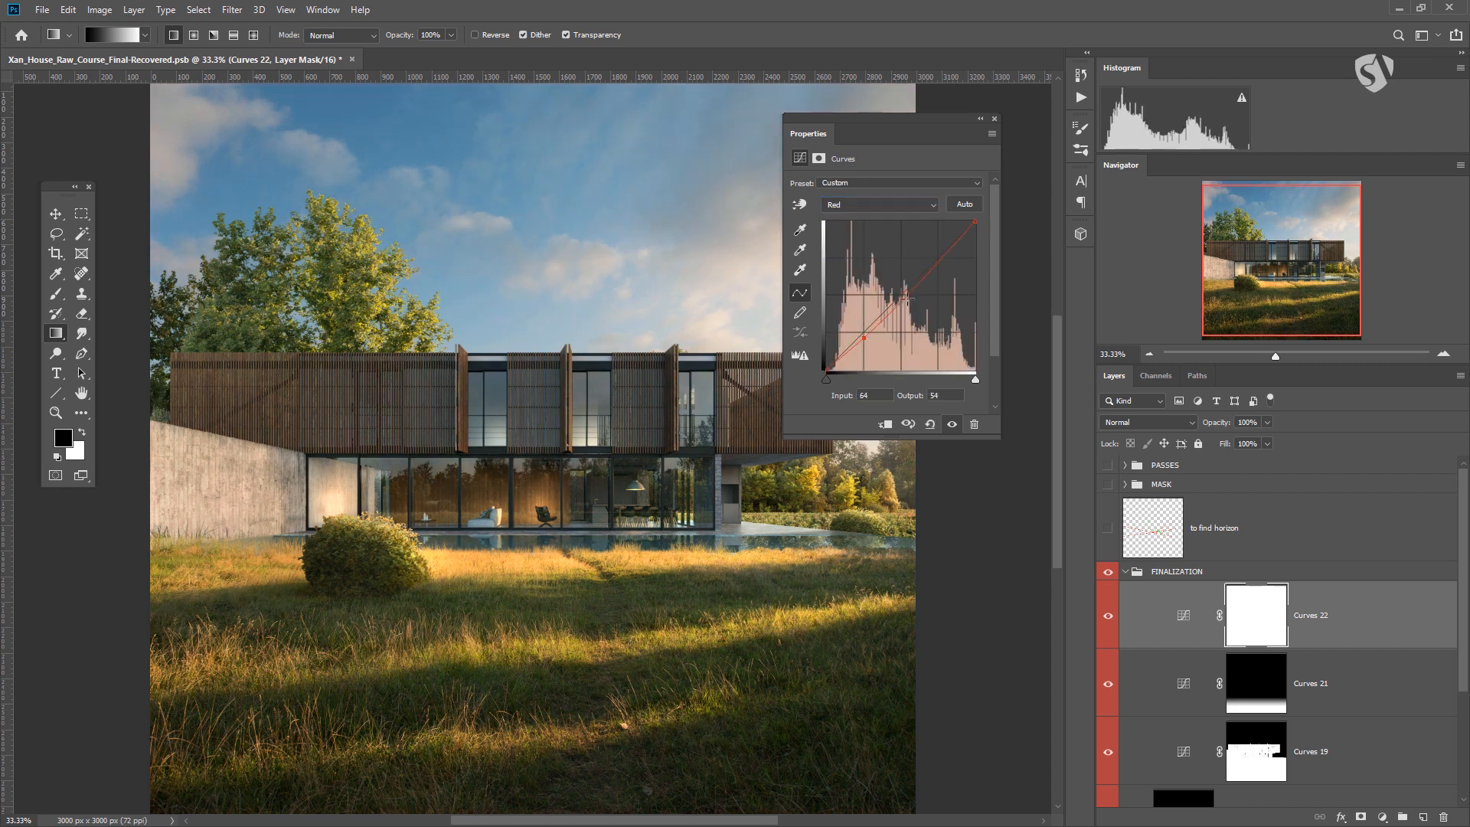
Step: Shape the Green channel into an S-curve by lowering the shadows and raising the highlights from input 192 to output 203
left_click(868, 208)
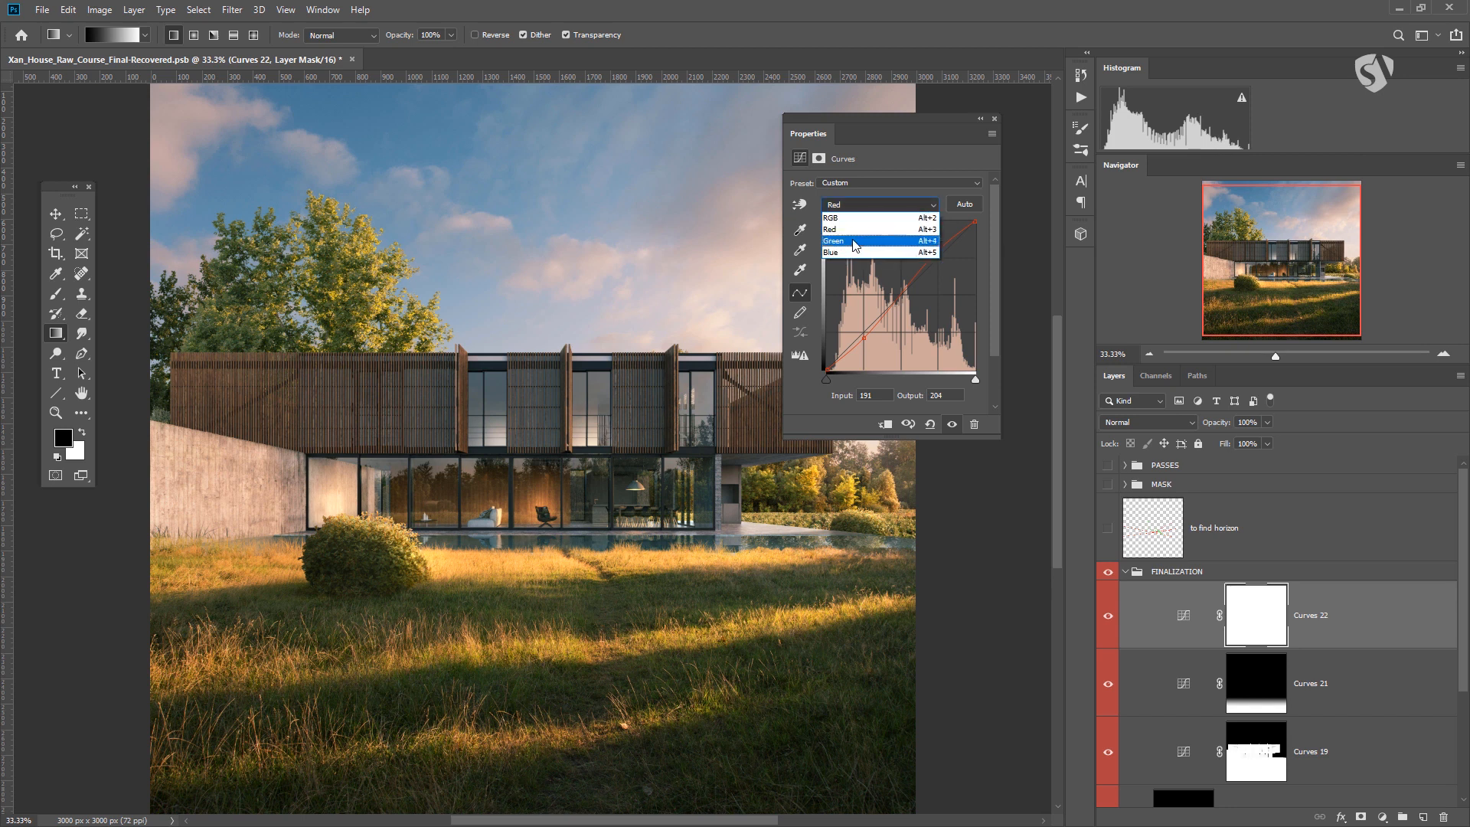
left_click(856, 243)
left_click(864, 338)
left_click(937, 251)
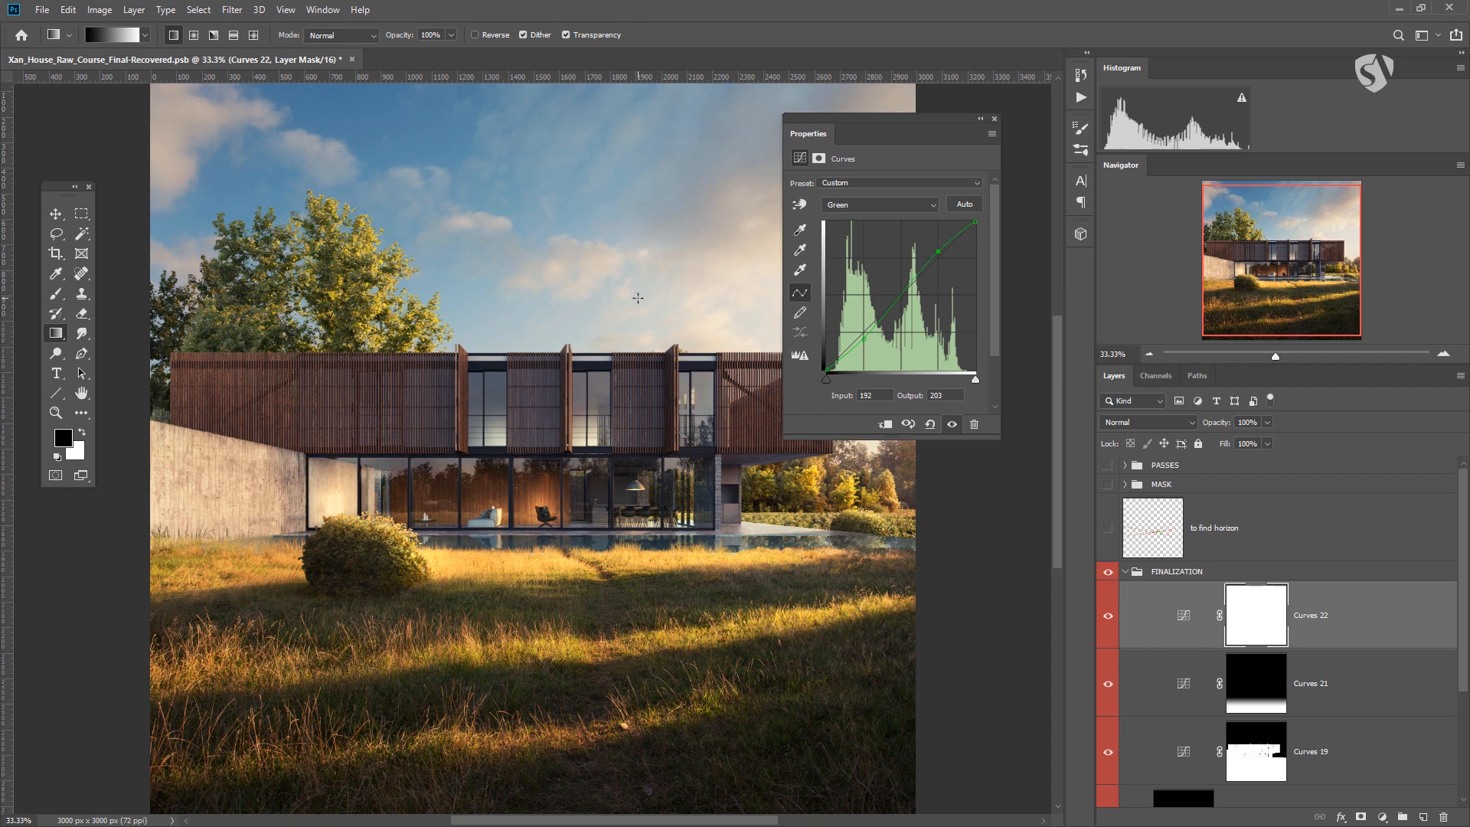
Step: Shape the Blue channel into a reverse S-curve, raising shadows from 61 to 75 and lowering highlights from 190 to 180
left_click(865, 205)
left_click(846, 250)
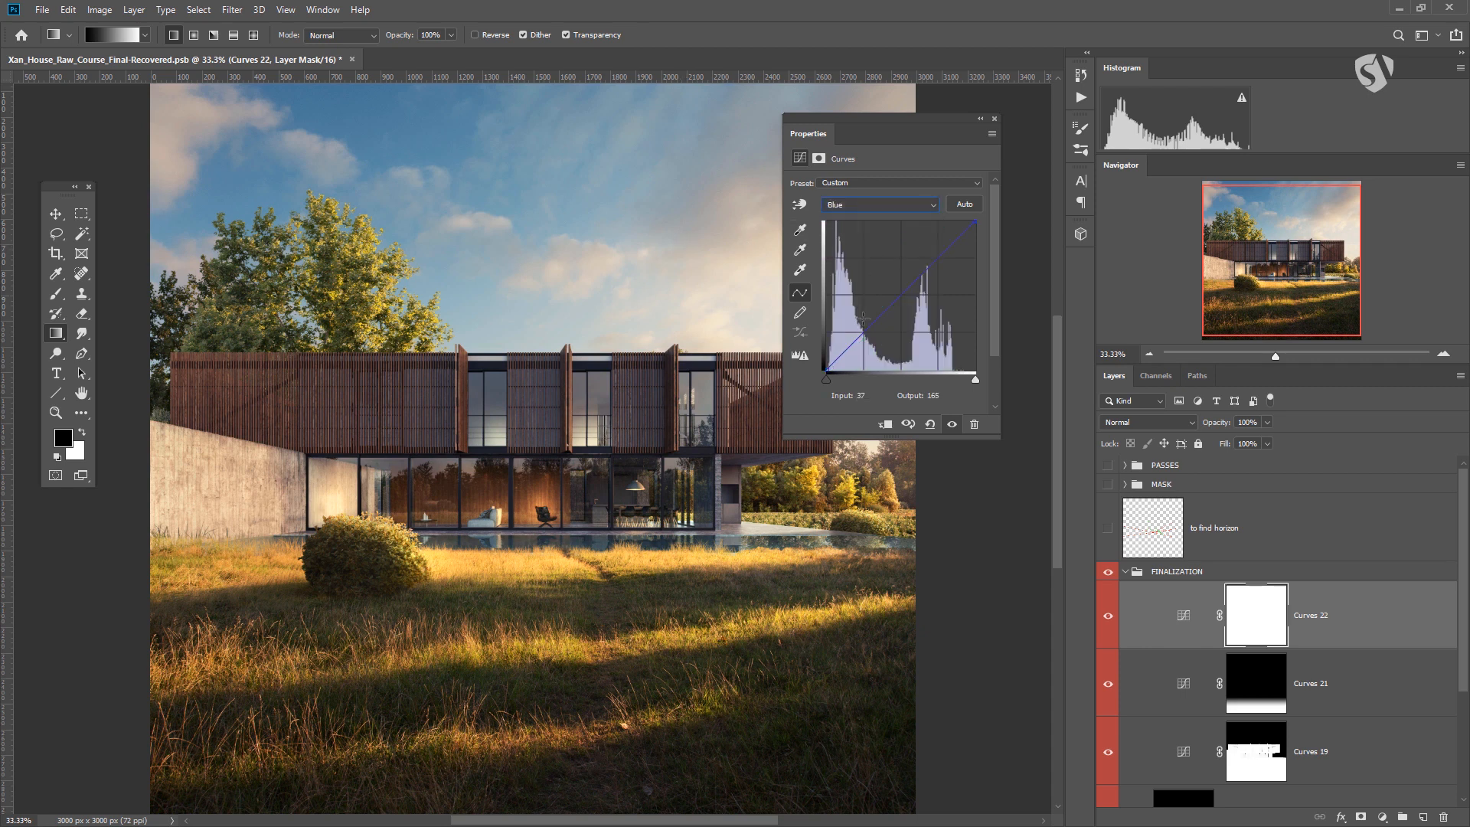
left_click(863, 326)
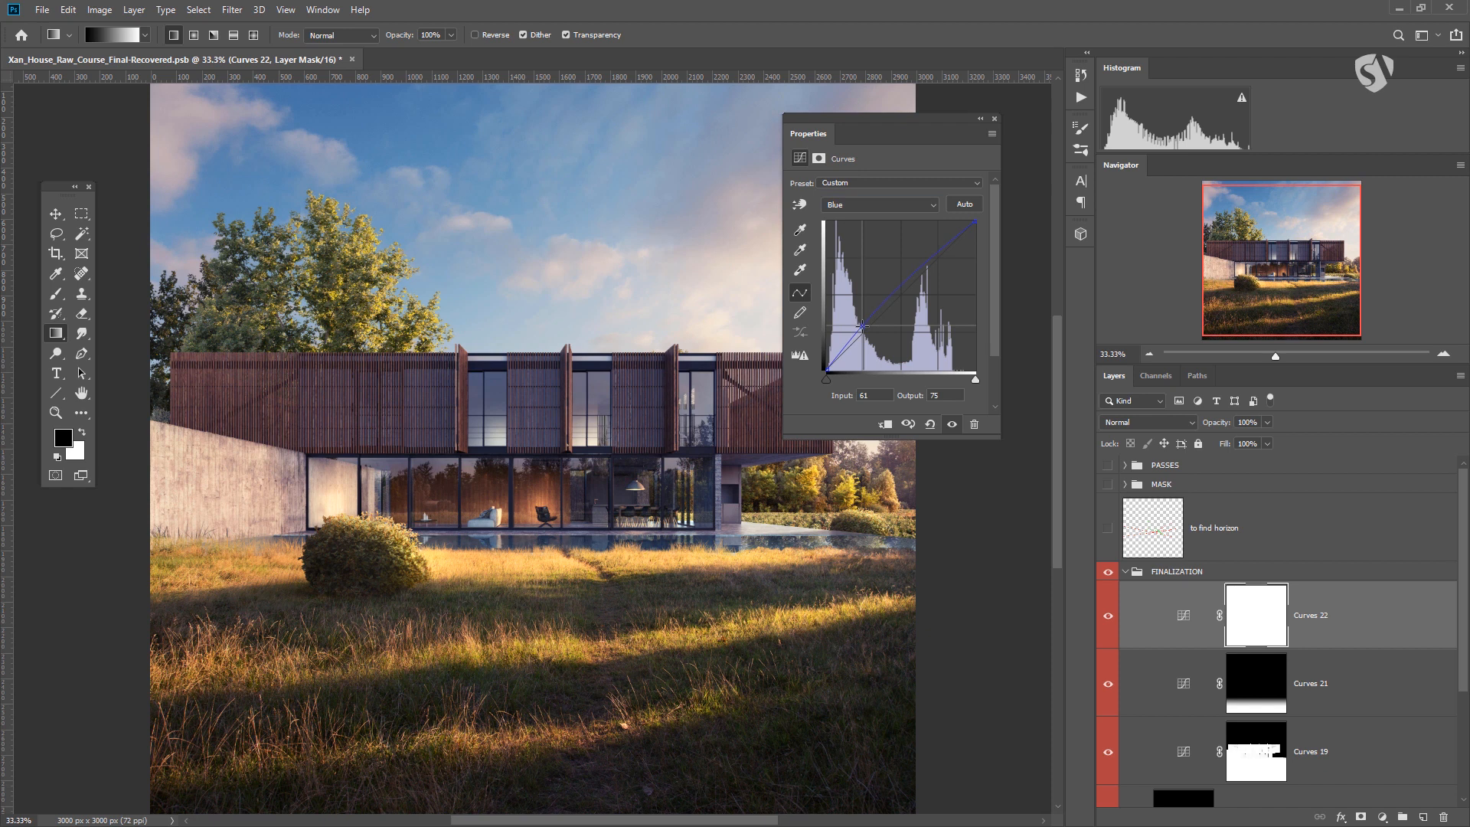
left_click(938, 264)
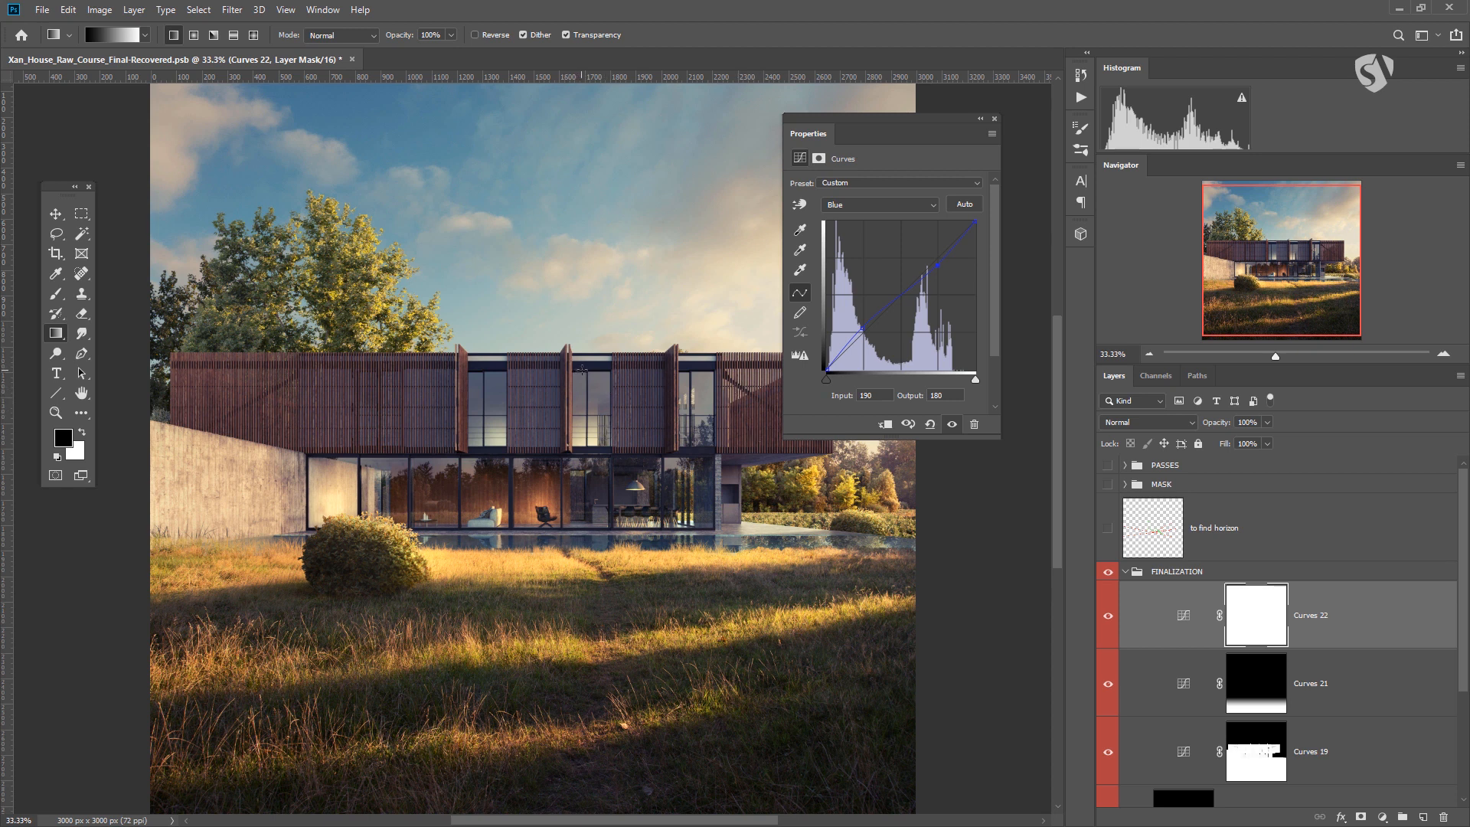
Step: Reduce the color-channel Curves layer's opacity to 18%
left_click(1369, 634)
left_click(1267, 421)
left_click_drag(1272, 439, 1210, 441)
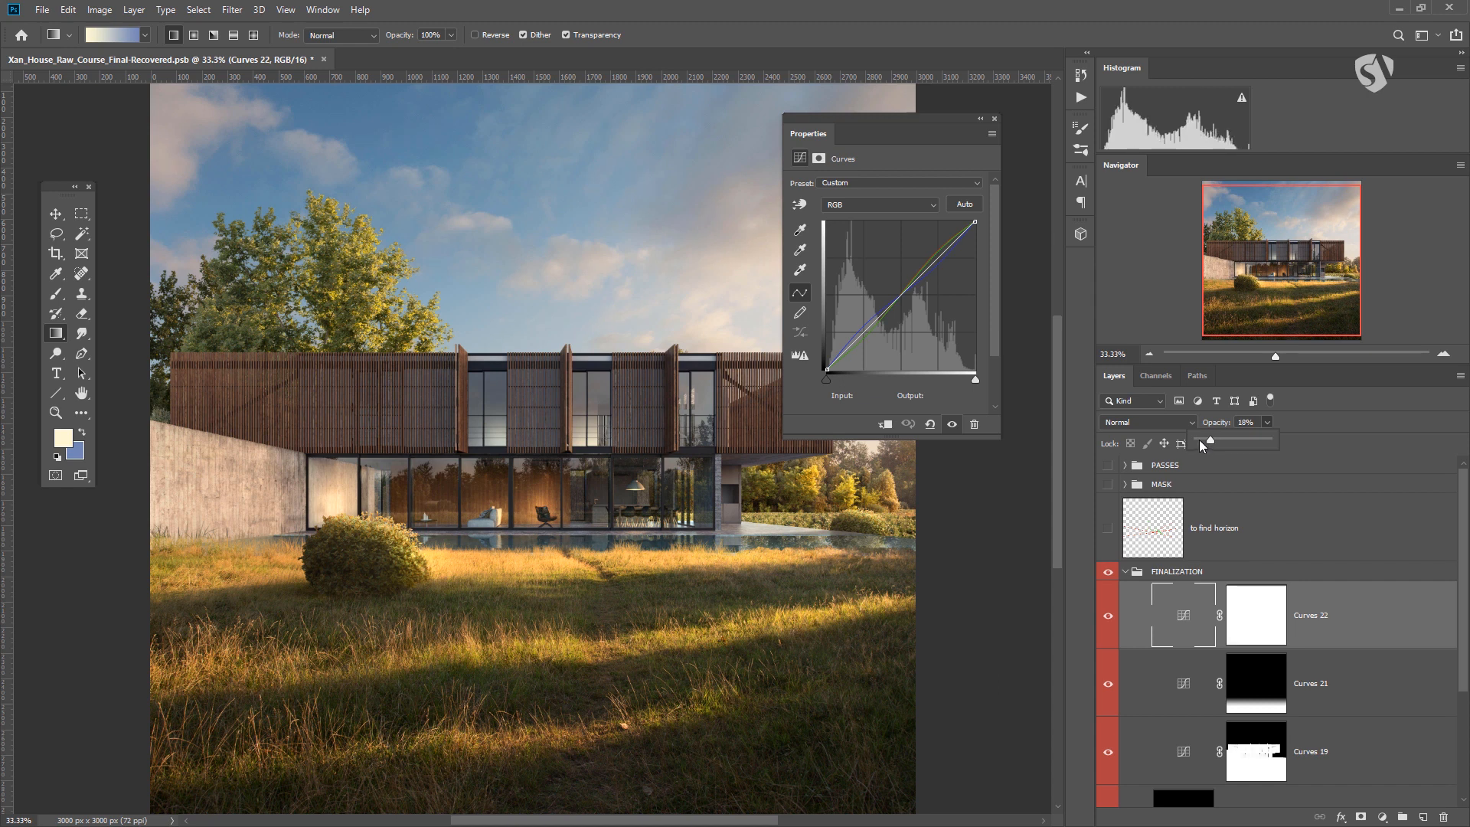
Step: Switch the color-channel Curves layer's blend mode to Luminosity and hide the layer
left_click(1153, 416)
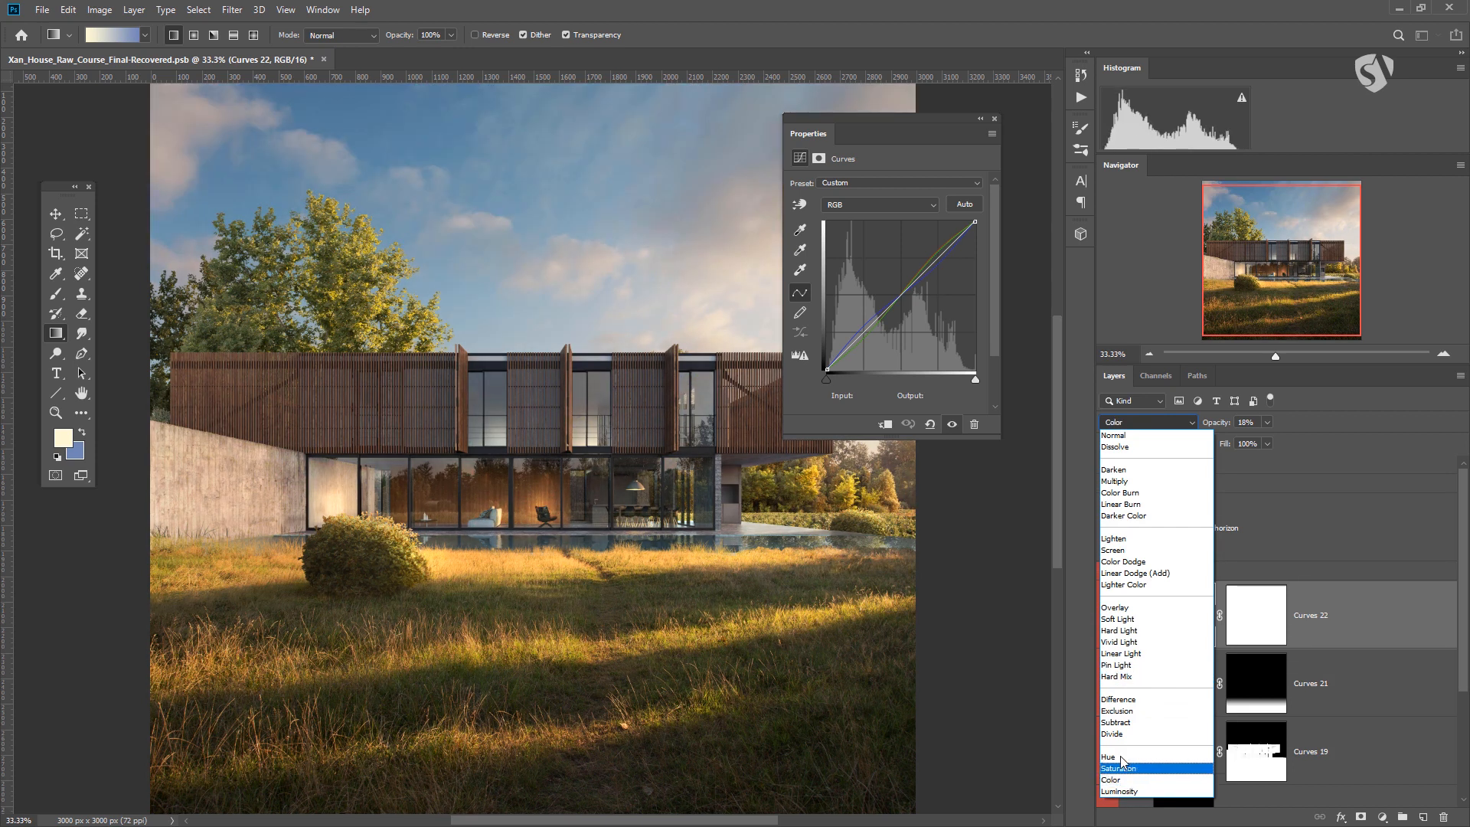
left_click(1122, 791)
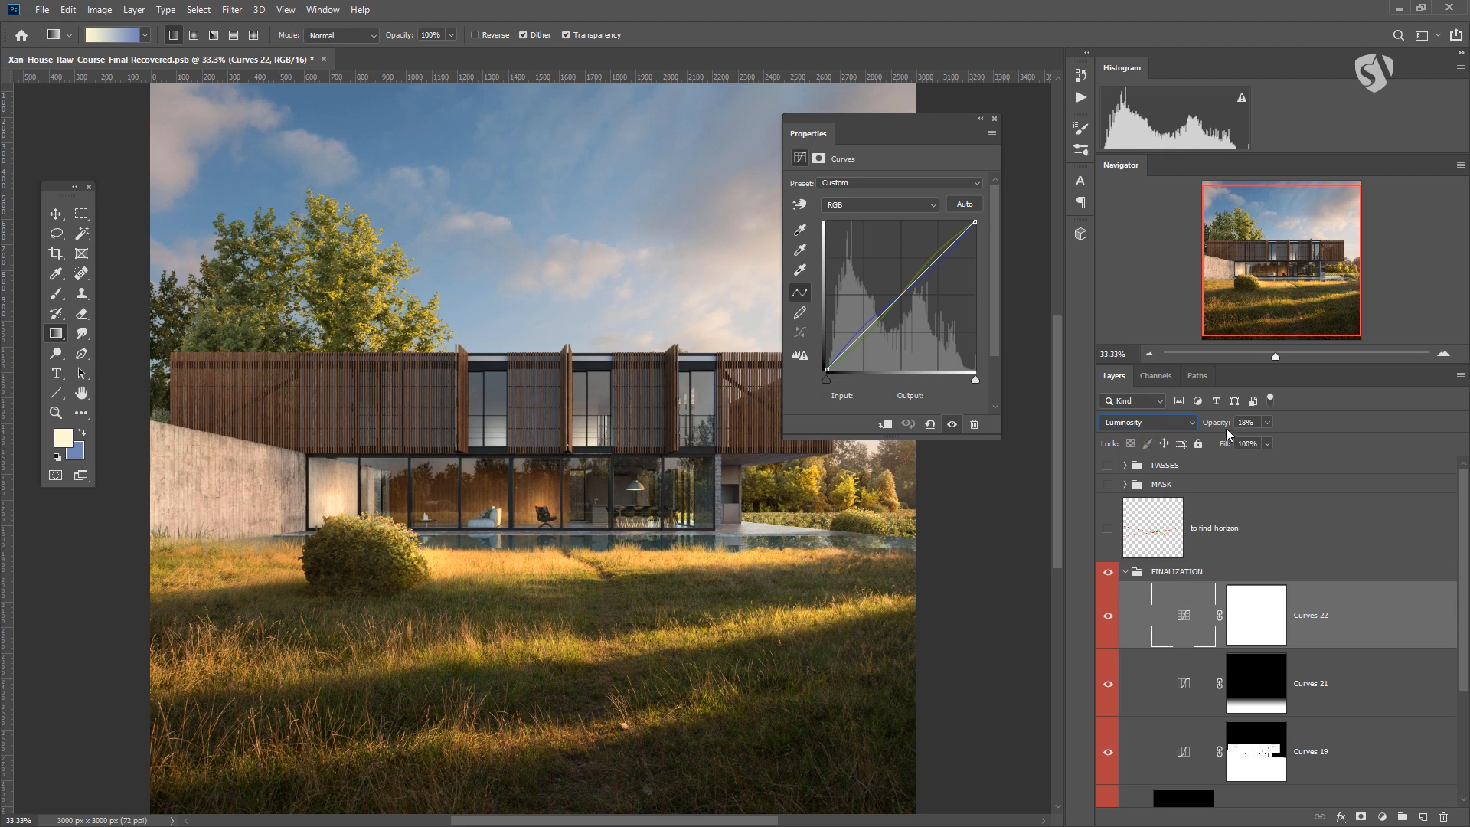
left_click_drag(1266, 422, 1271, 442)
left_click(1106, 614)
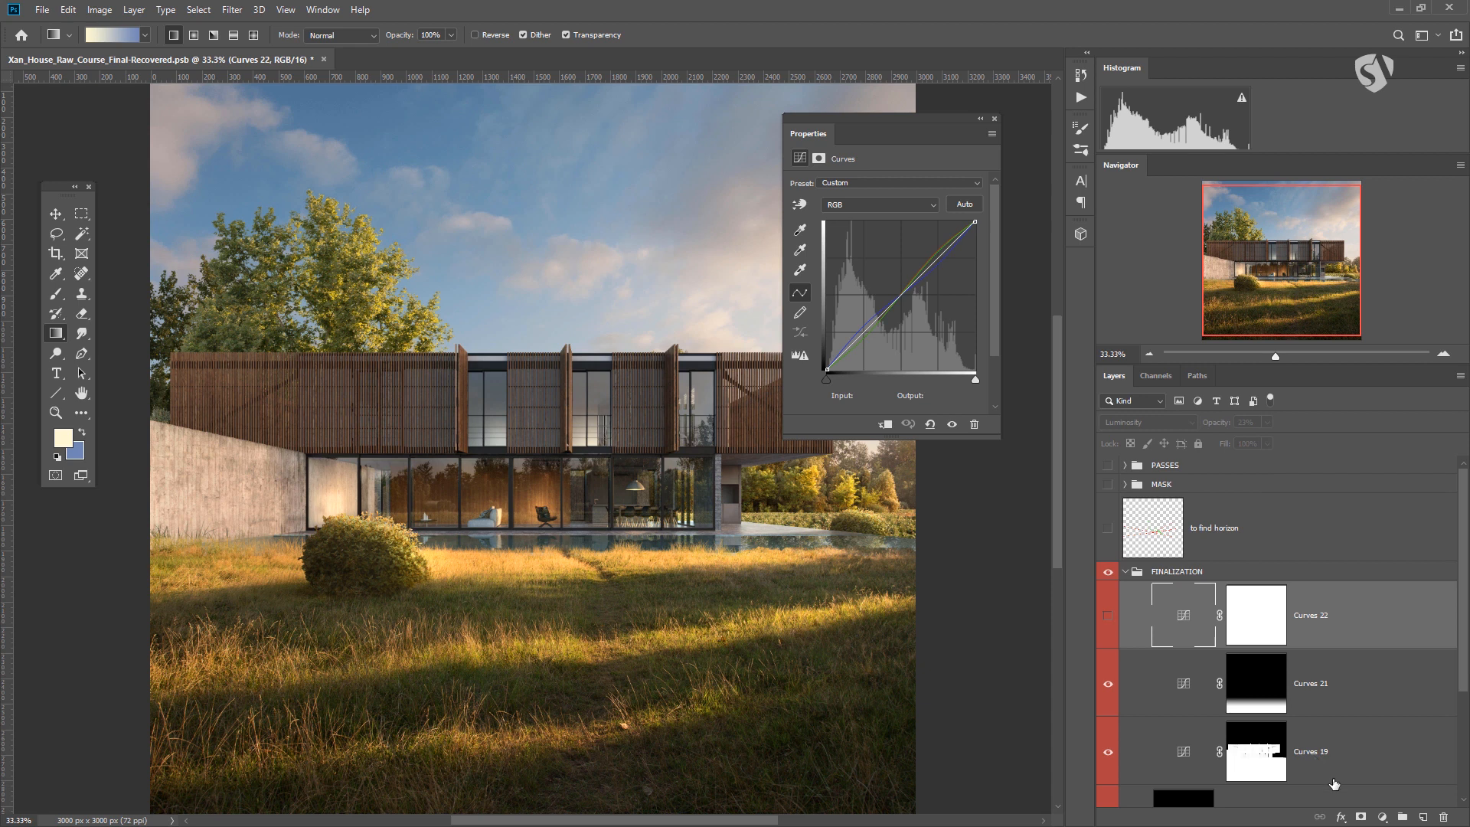
Step: Add a Color Lookup adjustment above the hidden Curves layer and load the FoggyNight.3DL look
left_click(1382, 817)
left_click(1392, 731)
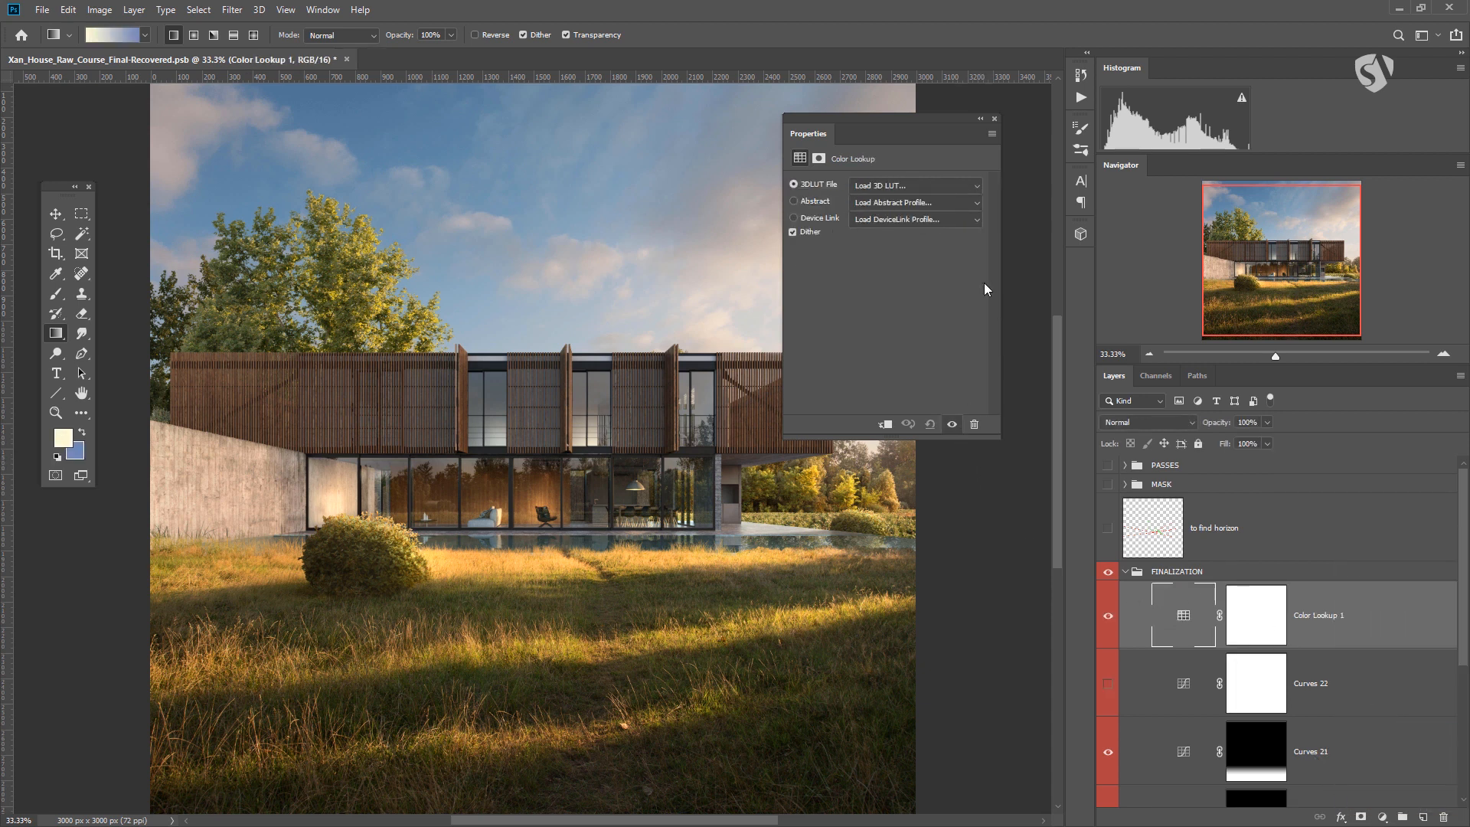
left_click(961, 186)
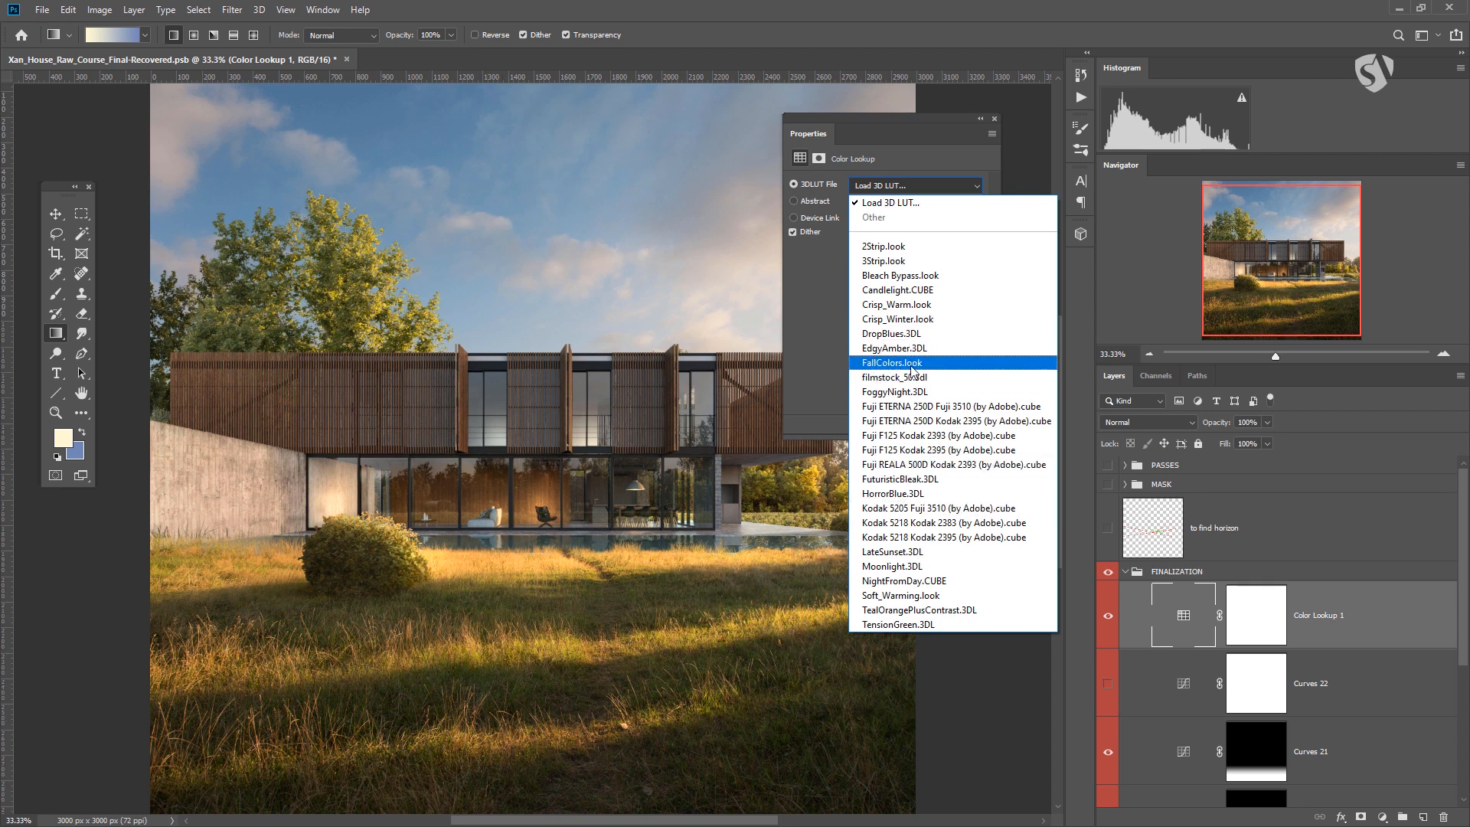
left_click(904, 391)
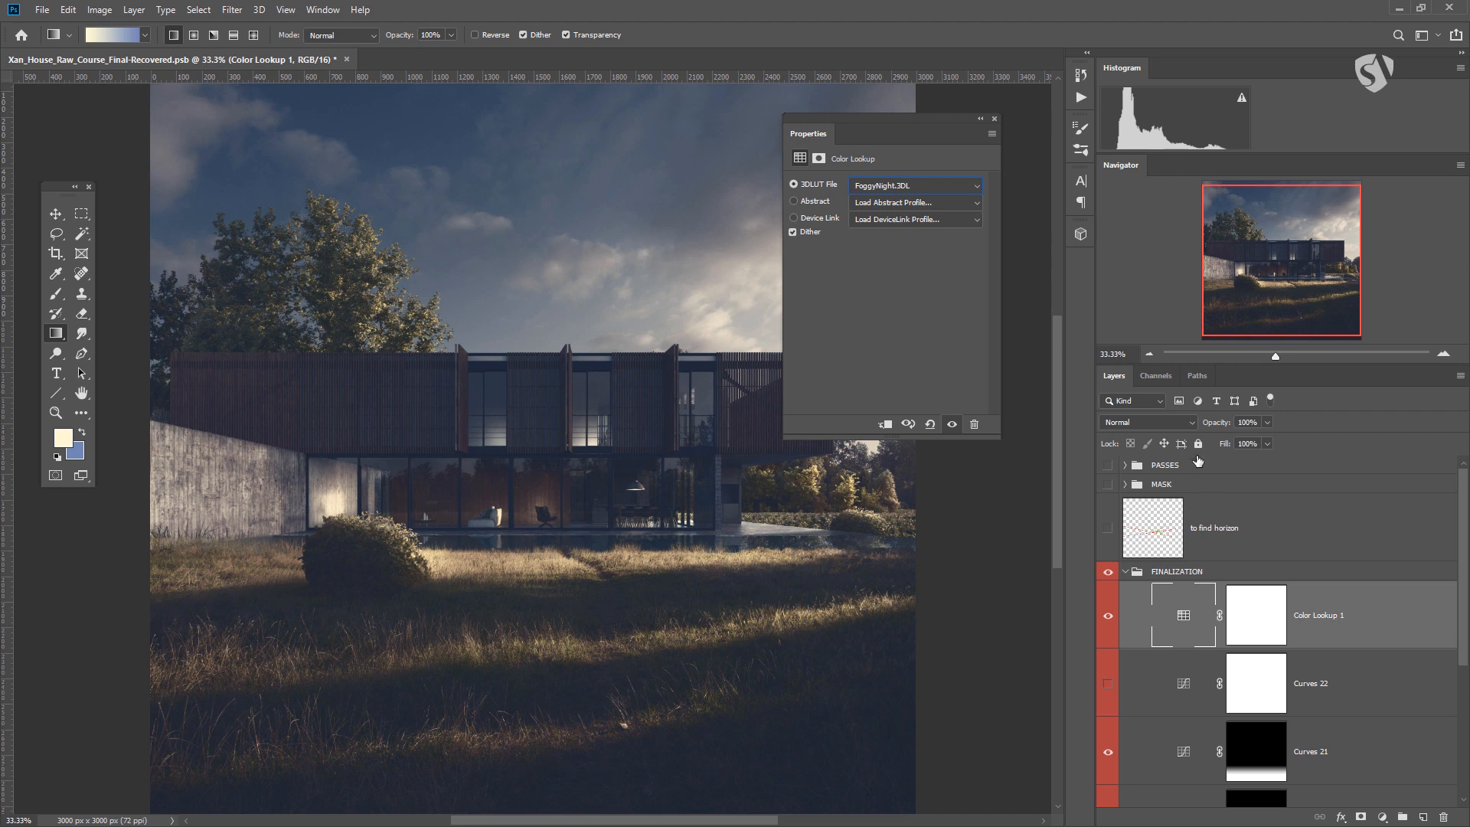
Step: Set the Color Lookup layer's blend mode to Lighten and reduce its opacity to about 53%
left_click(1167, 422)
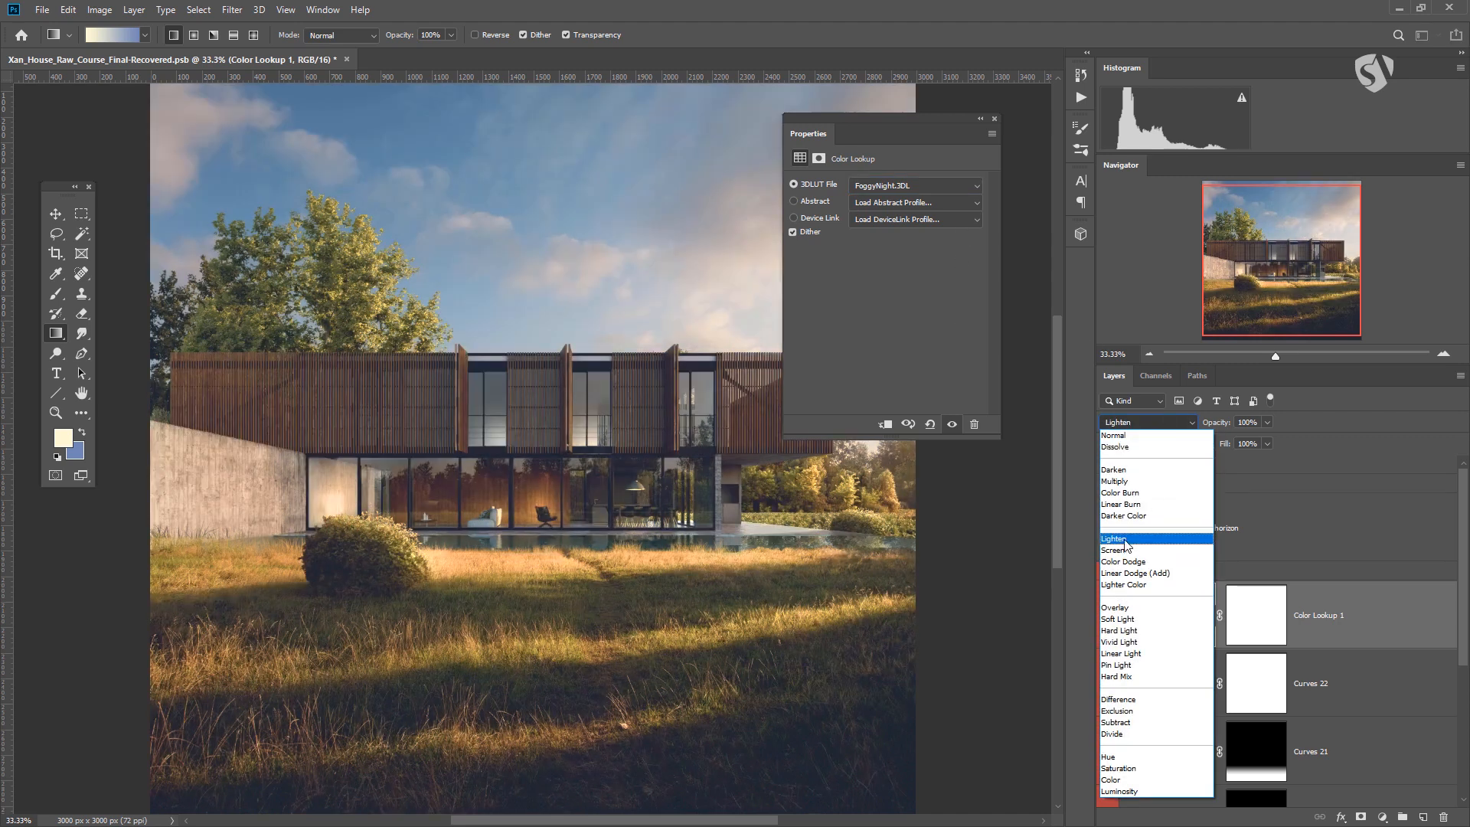
left_click(1126, 541)
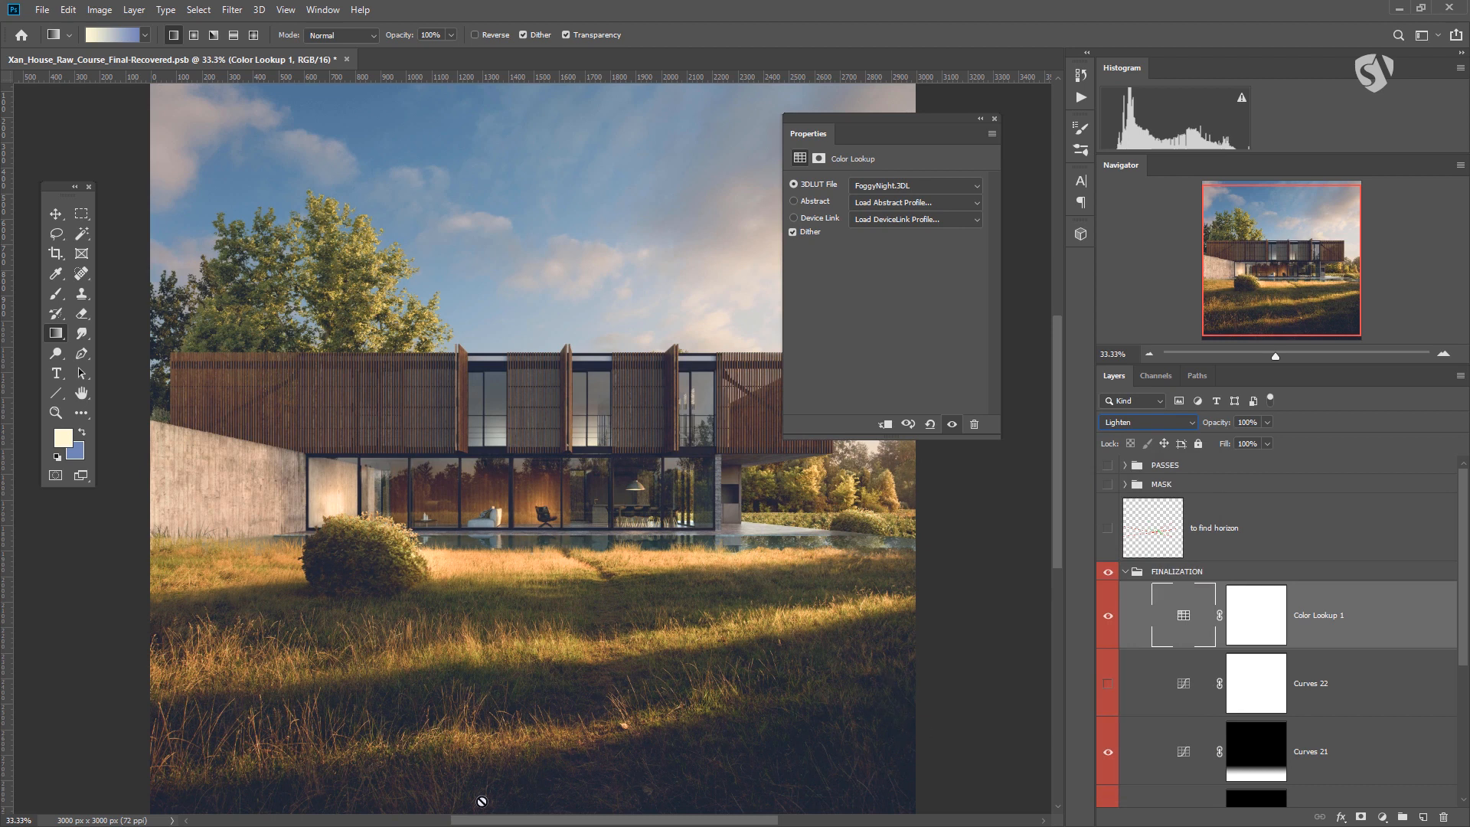
scroll(1063, 580, "down", 4)
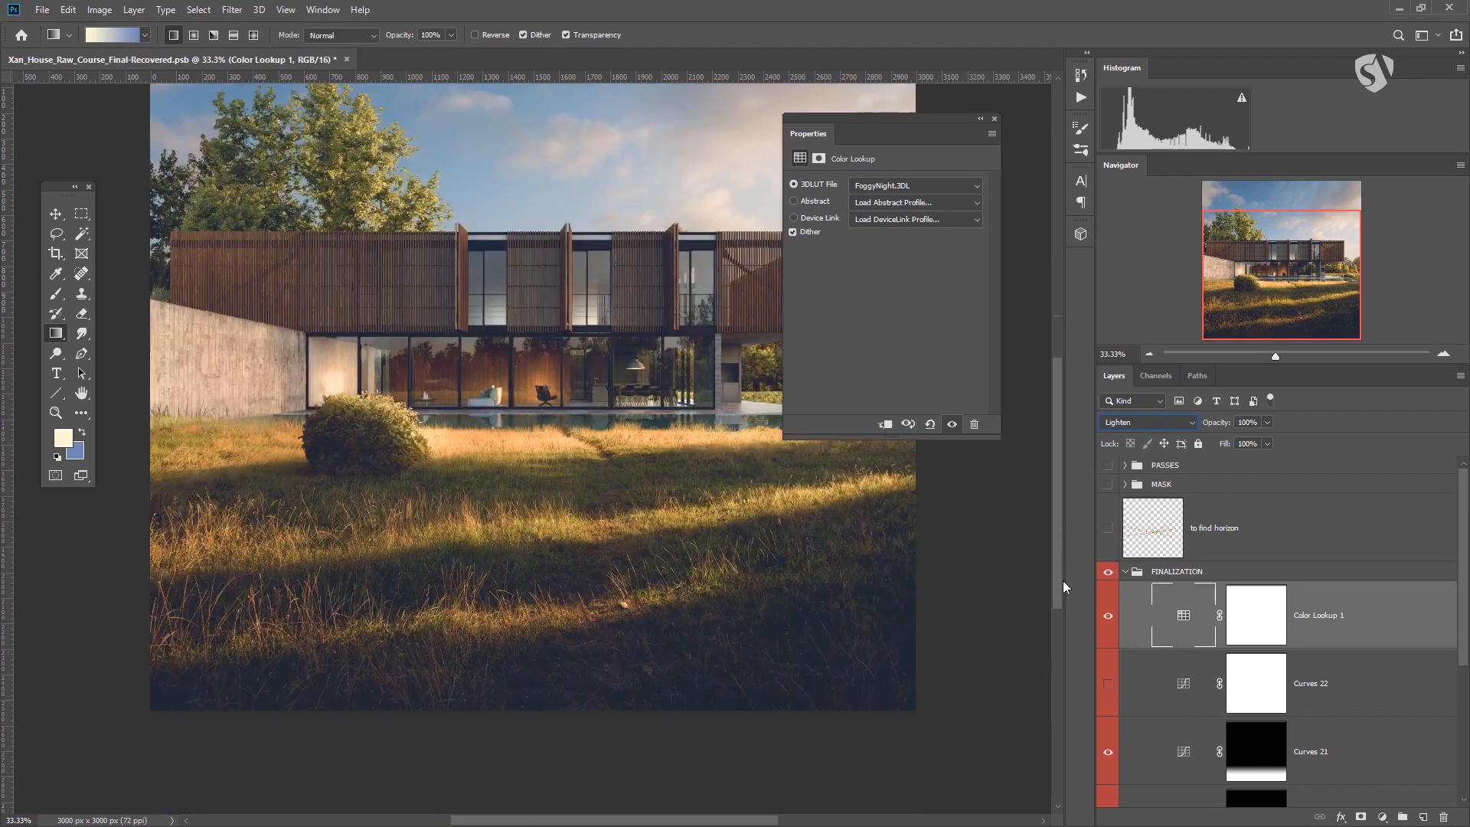
scroll(1063, 550, "up", 4)
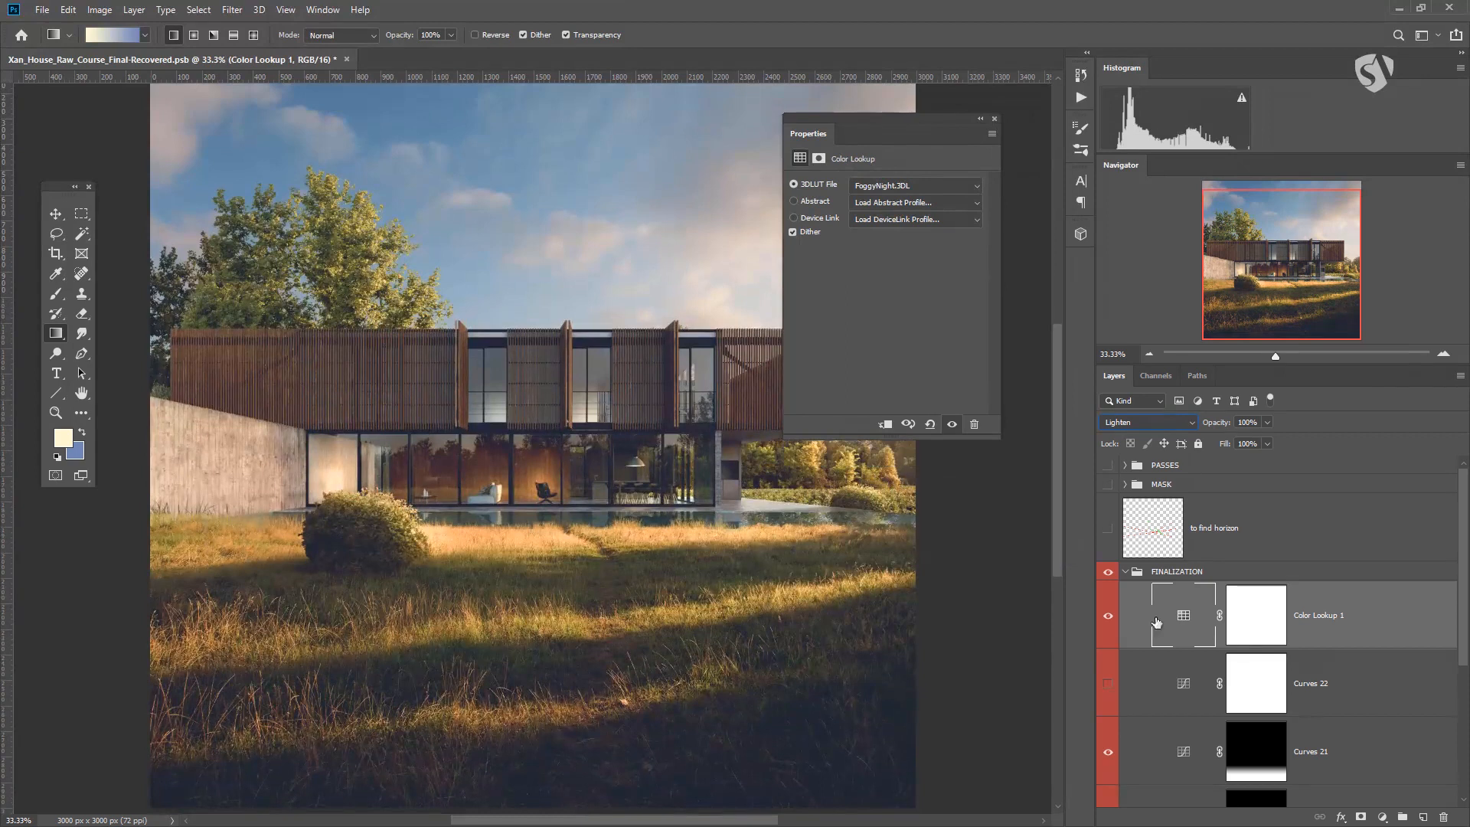
left_click(1267, 422)
left_click_drag(1265, 439, 1224, 449)
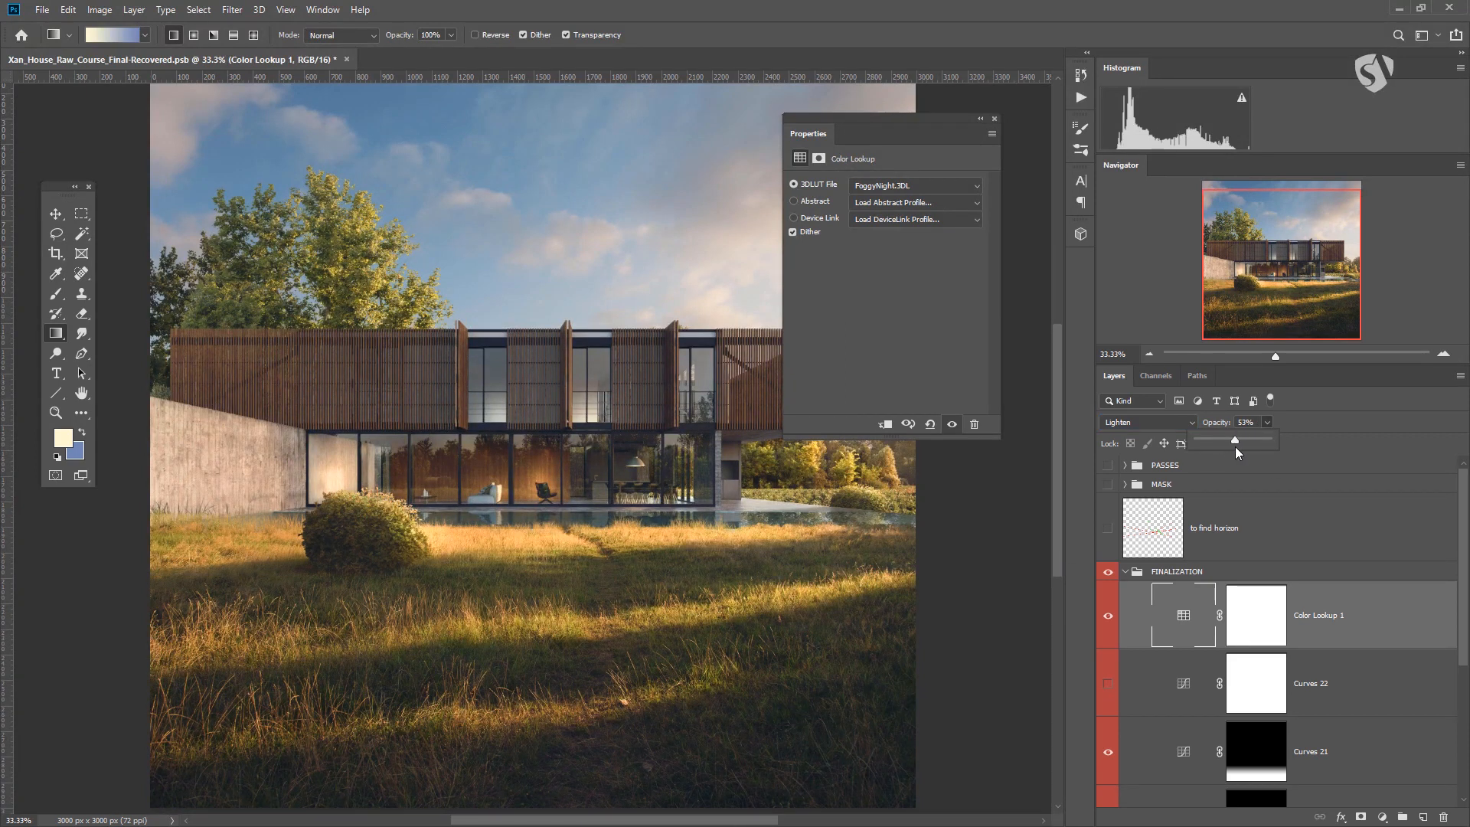
Step: Set the Color Lookup layer's opacity to 50% and hide the layer
left_click_drag(1232, 447, 1233, 447)
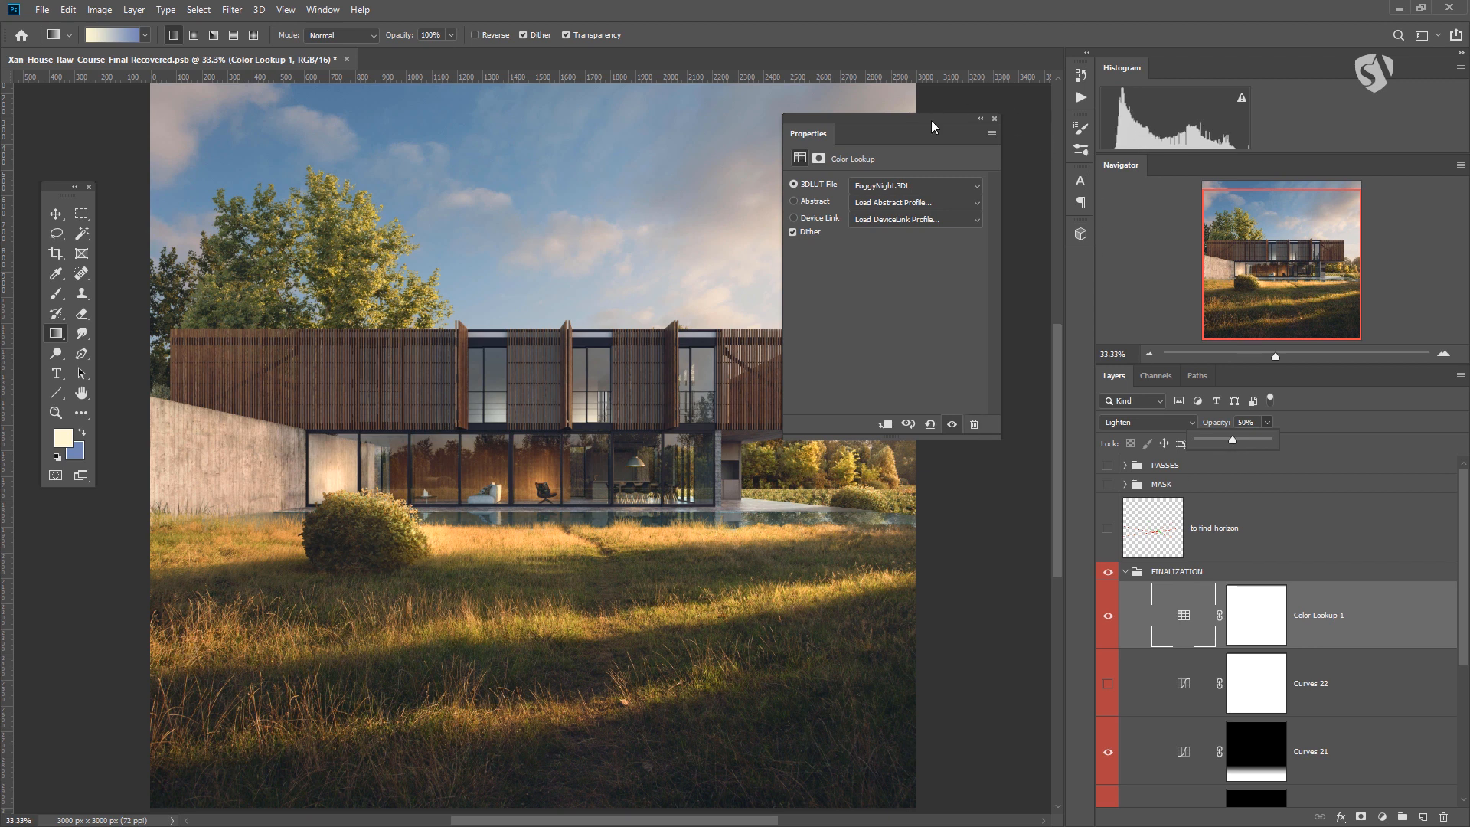
left_click_drag(933, 127, 1000, 109)
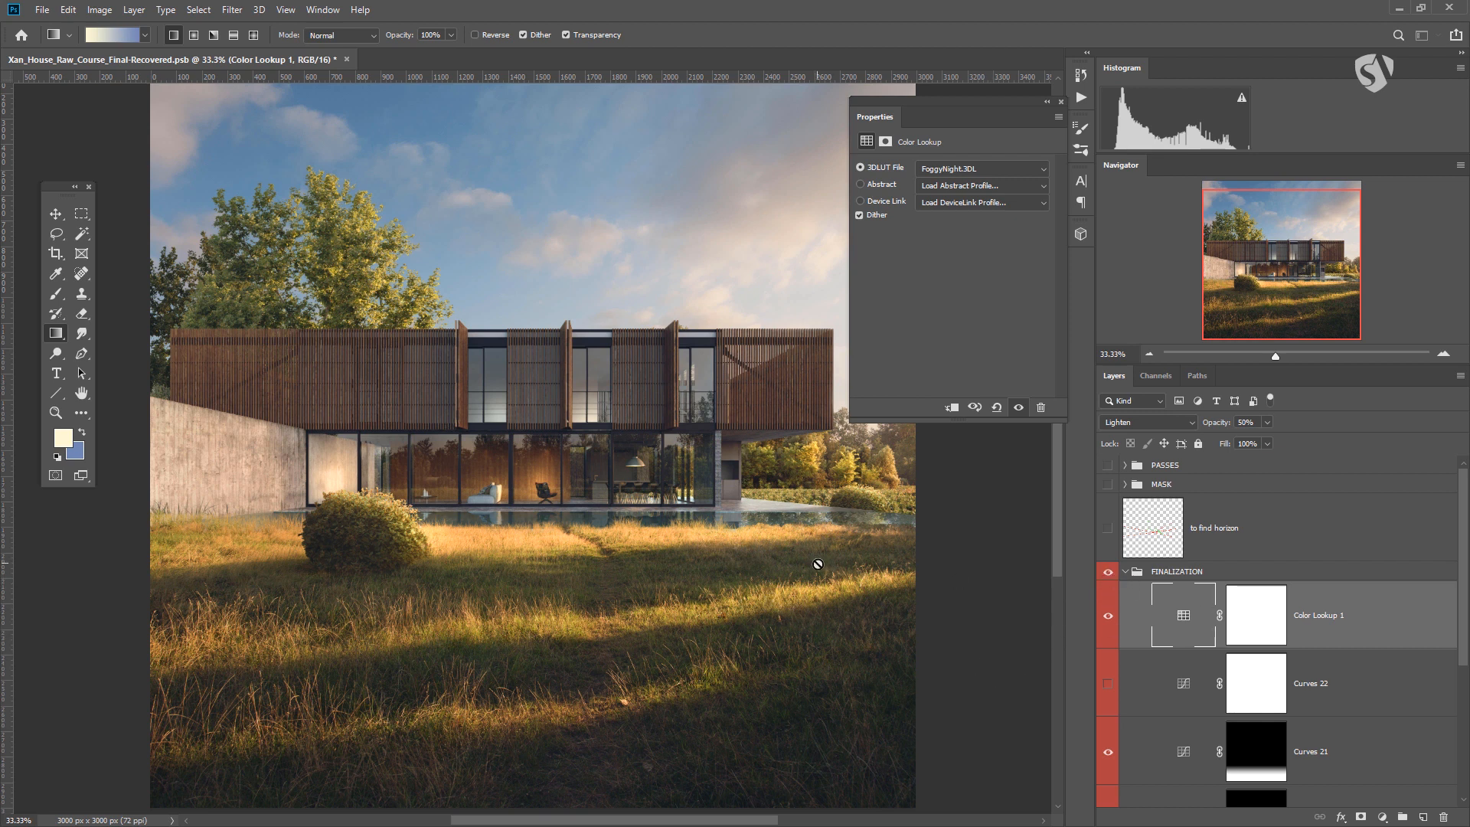
scroll(1198, 649, "down", 2)
left_click(1108, 540)
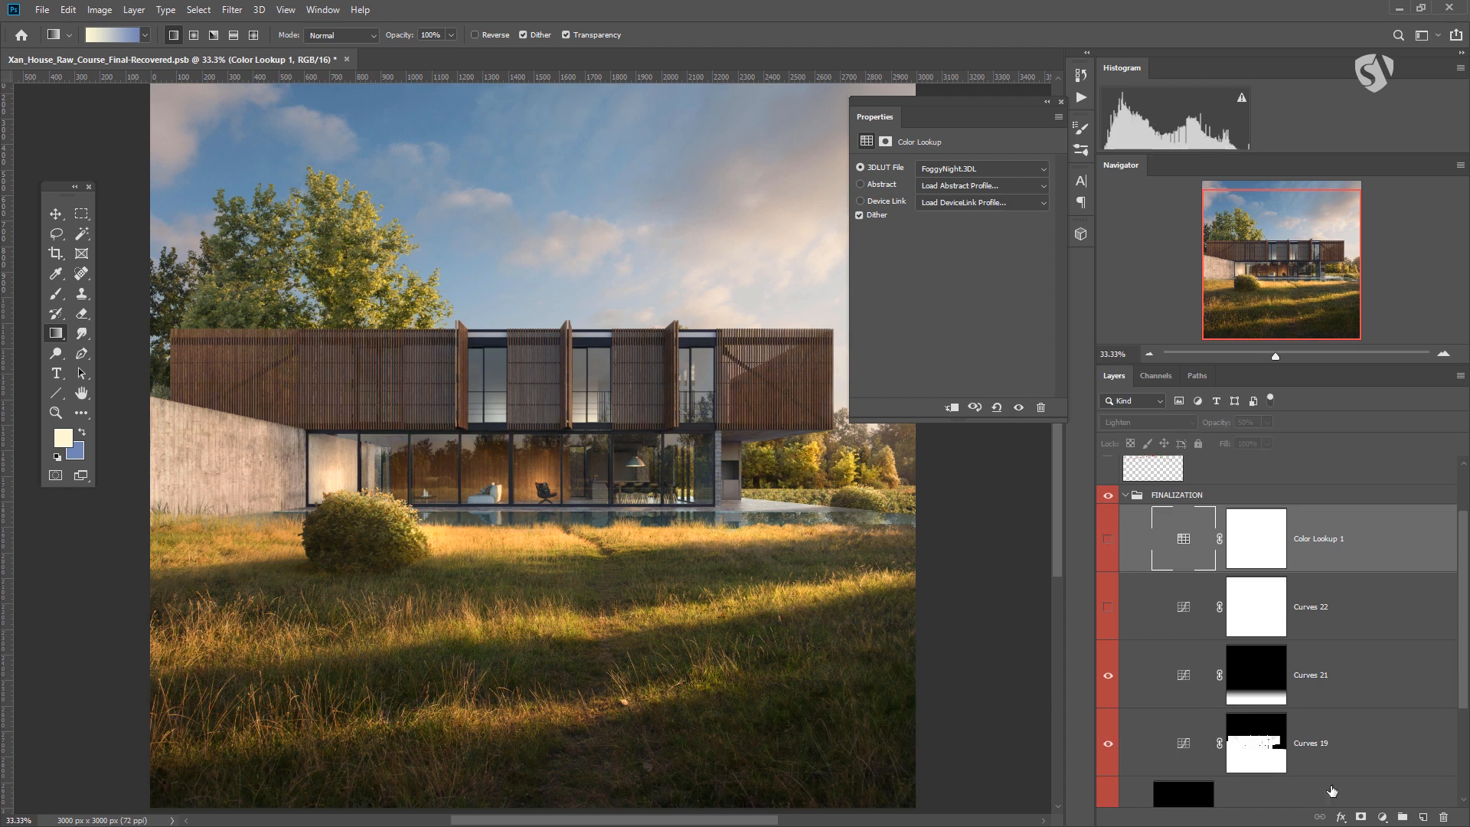
Step: Add a Black & White adjustment above the hidden Color Lookup layer and raise its Reds to 92
left_click(1382, 817)
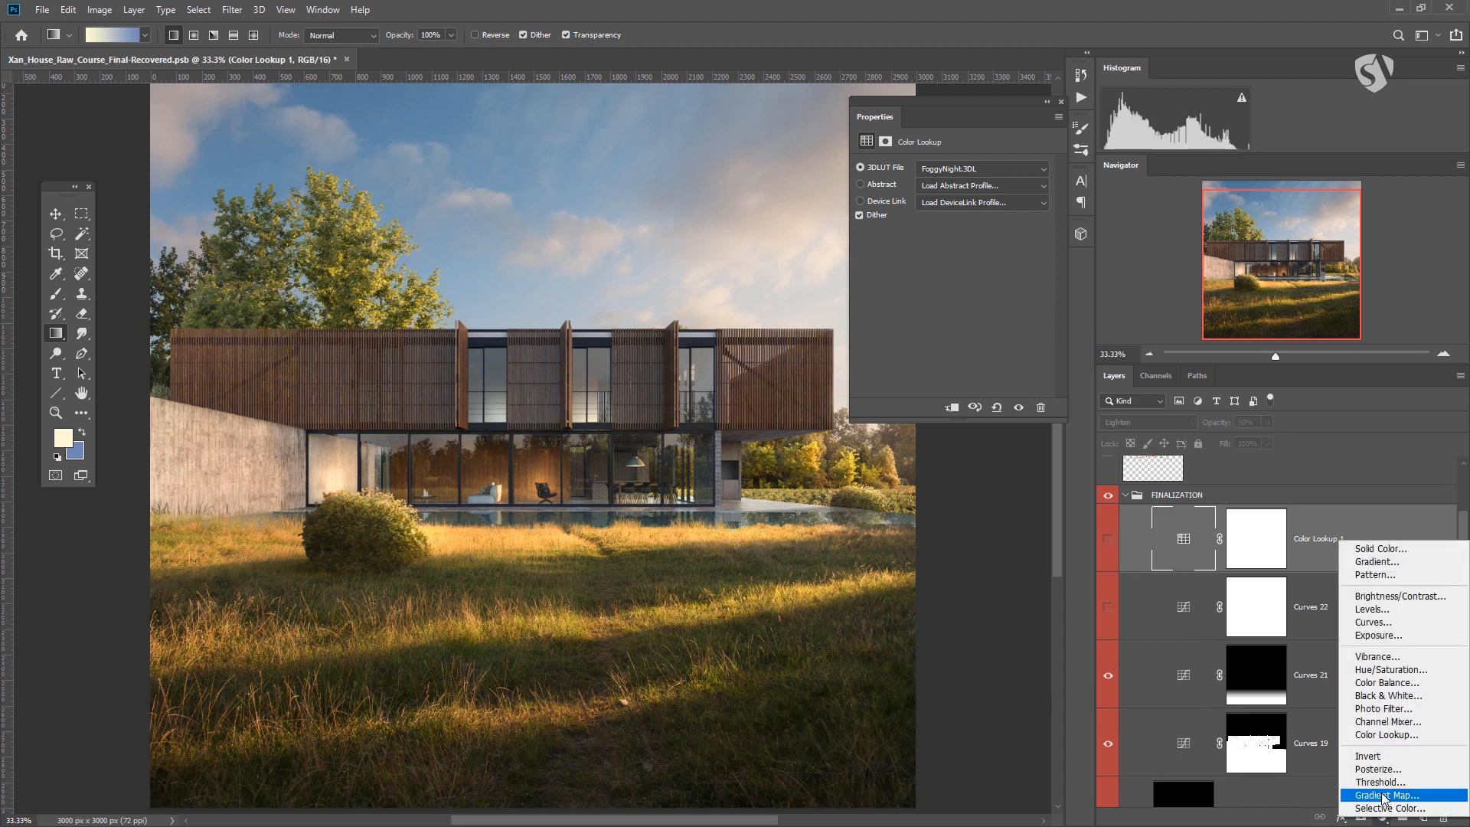
left_click(1405, 695)
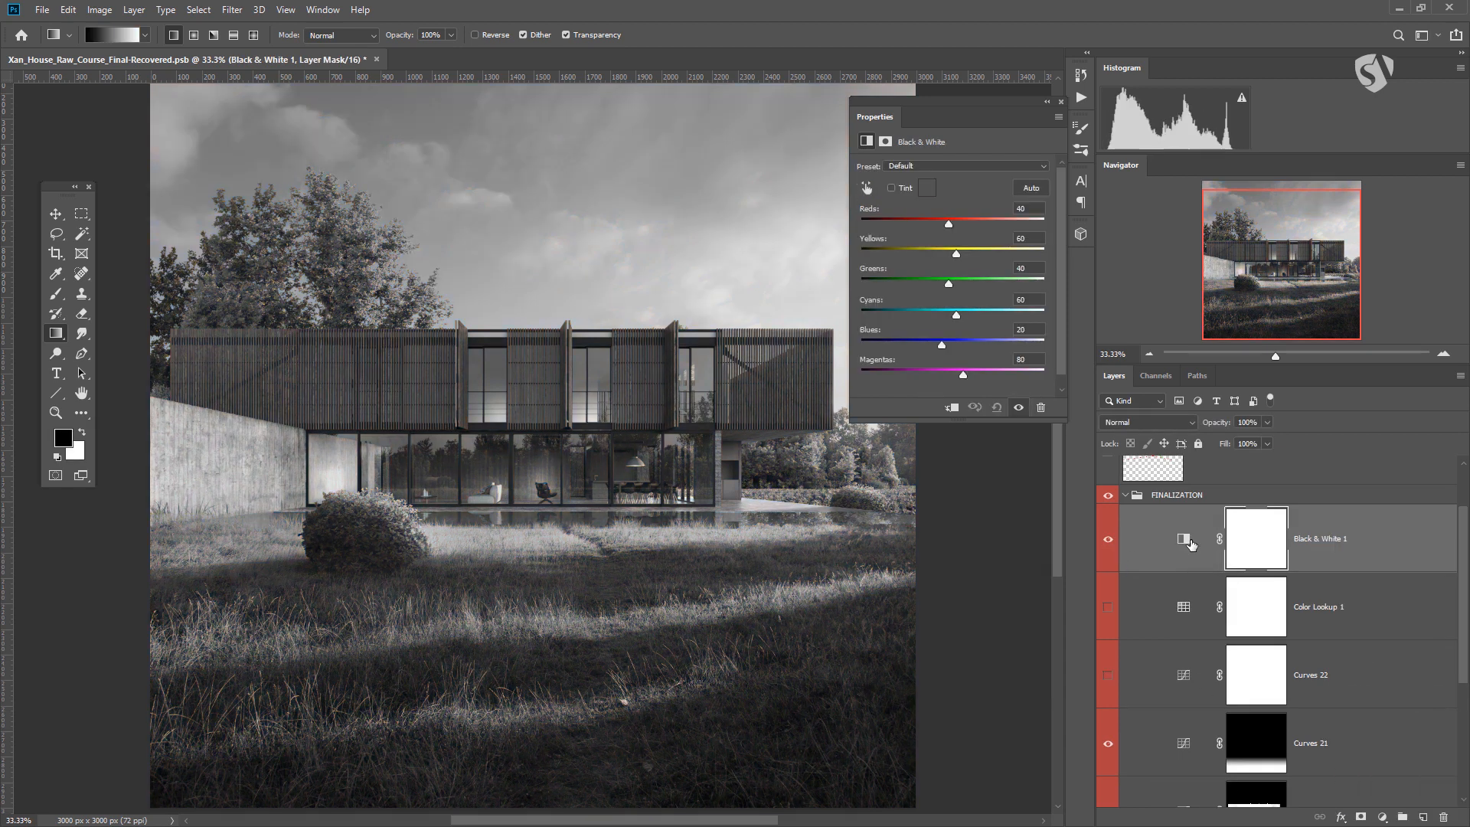
left_click(1185, 540)
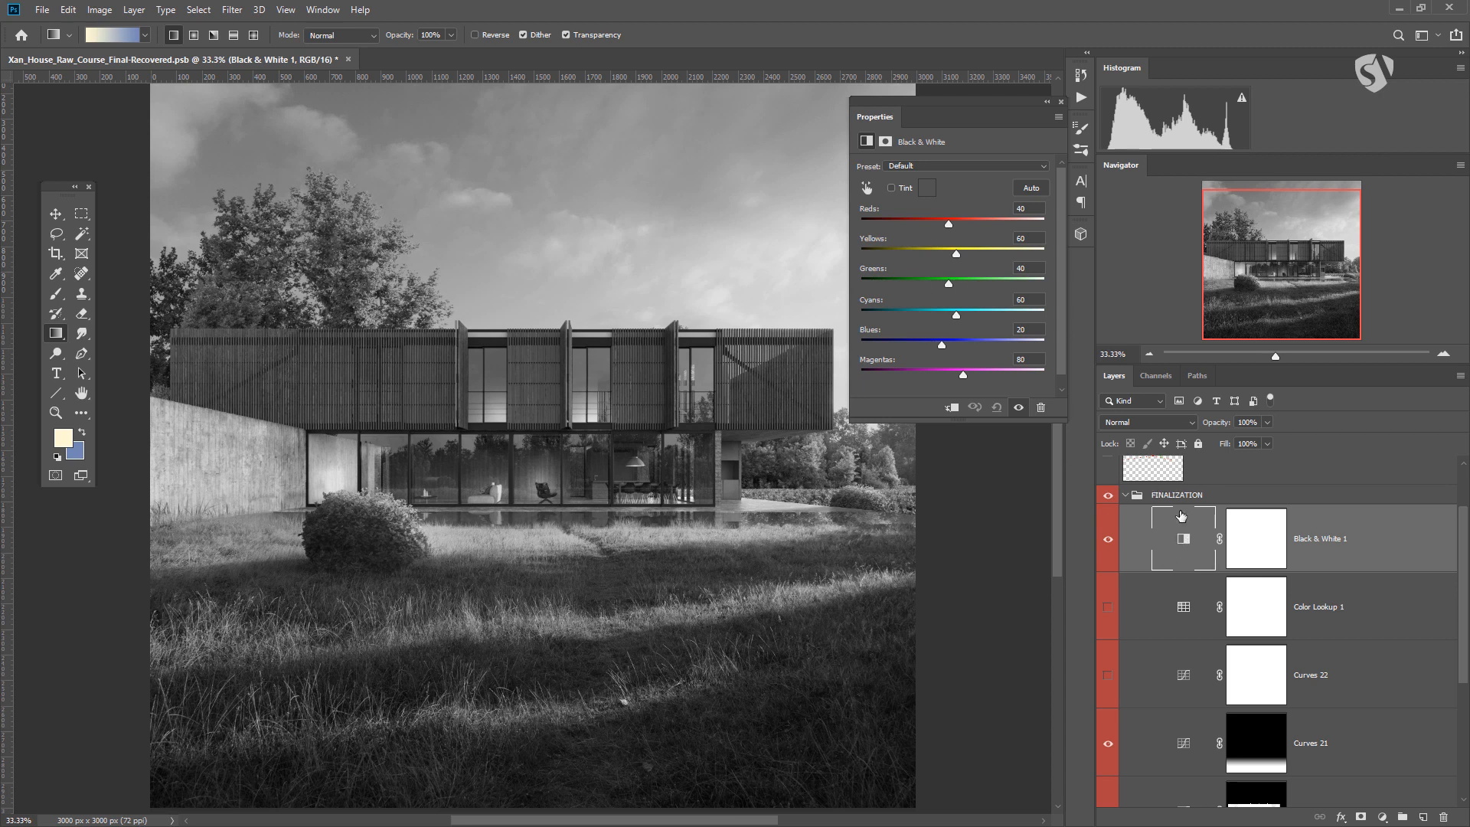
mouse_move(954, 222)
left_mouse_down()
mouse_move(926, 222)
mouse_move(955, 230)
left_mouse_up()
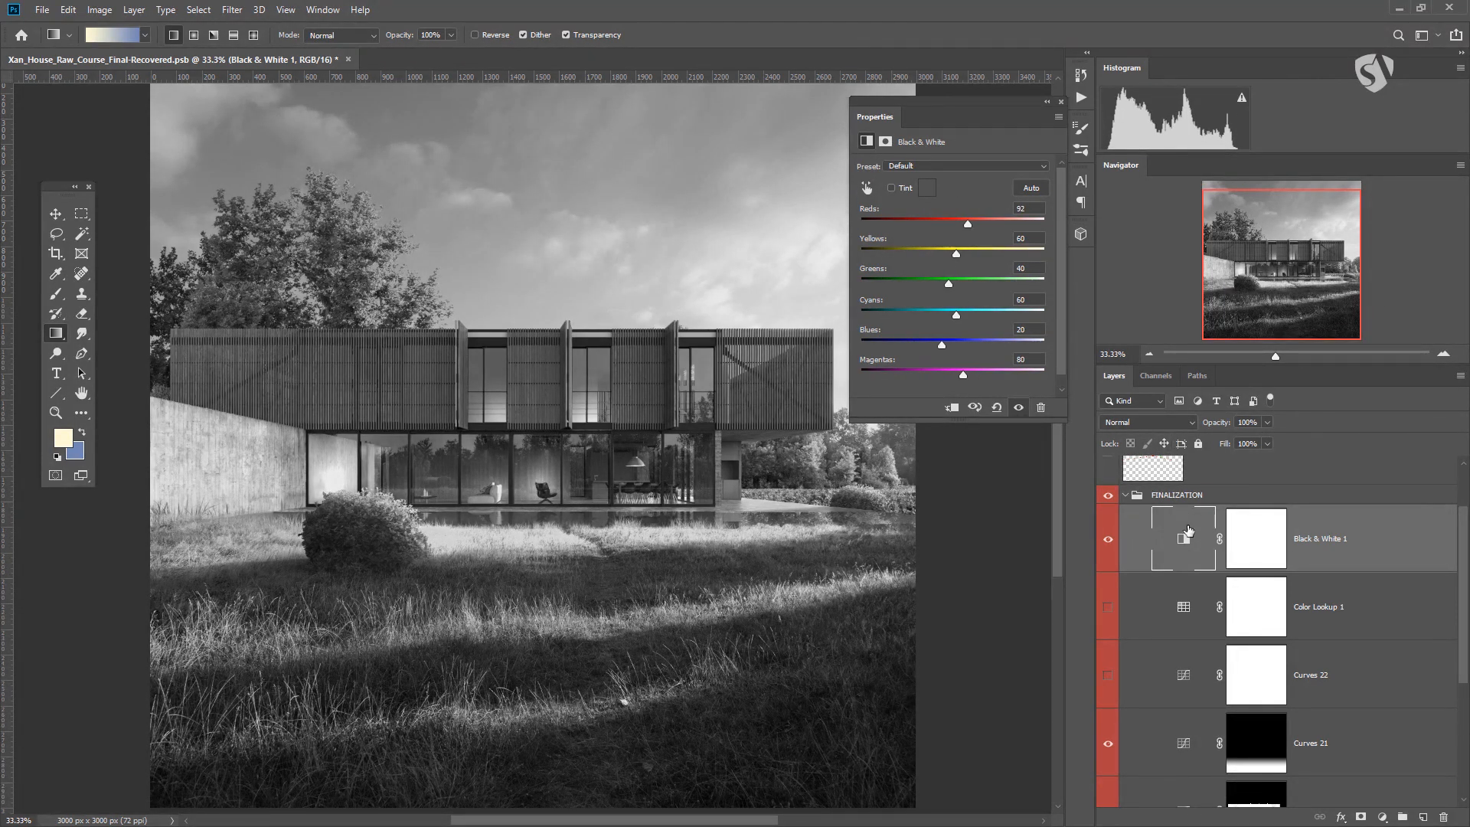
Step: Set the Black & White layer's blend mode to Overlay and reduce its opacity to 40%
left_click(1139, 424)
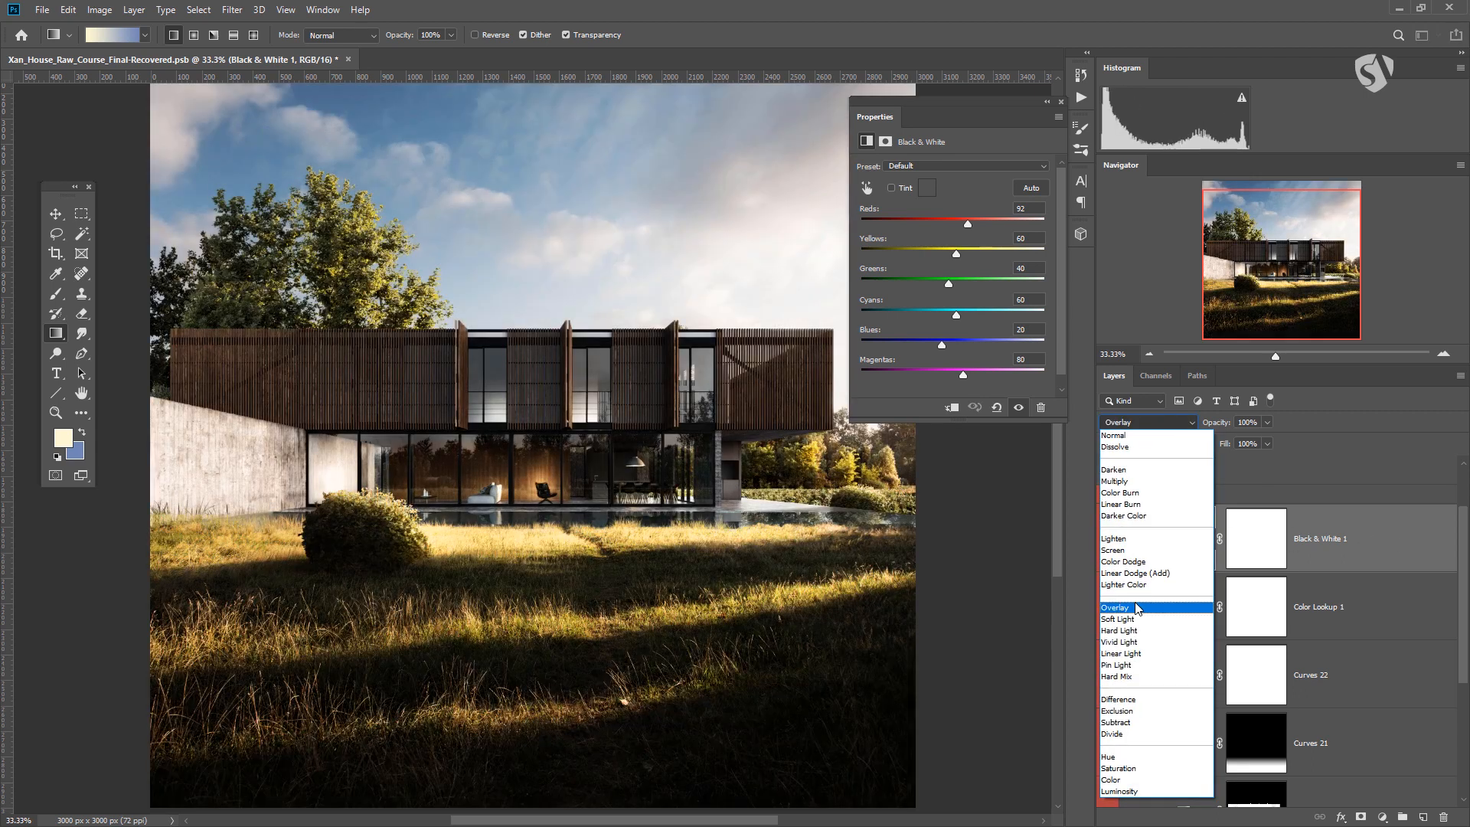
left_click(1138, 607)
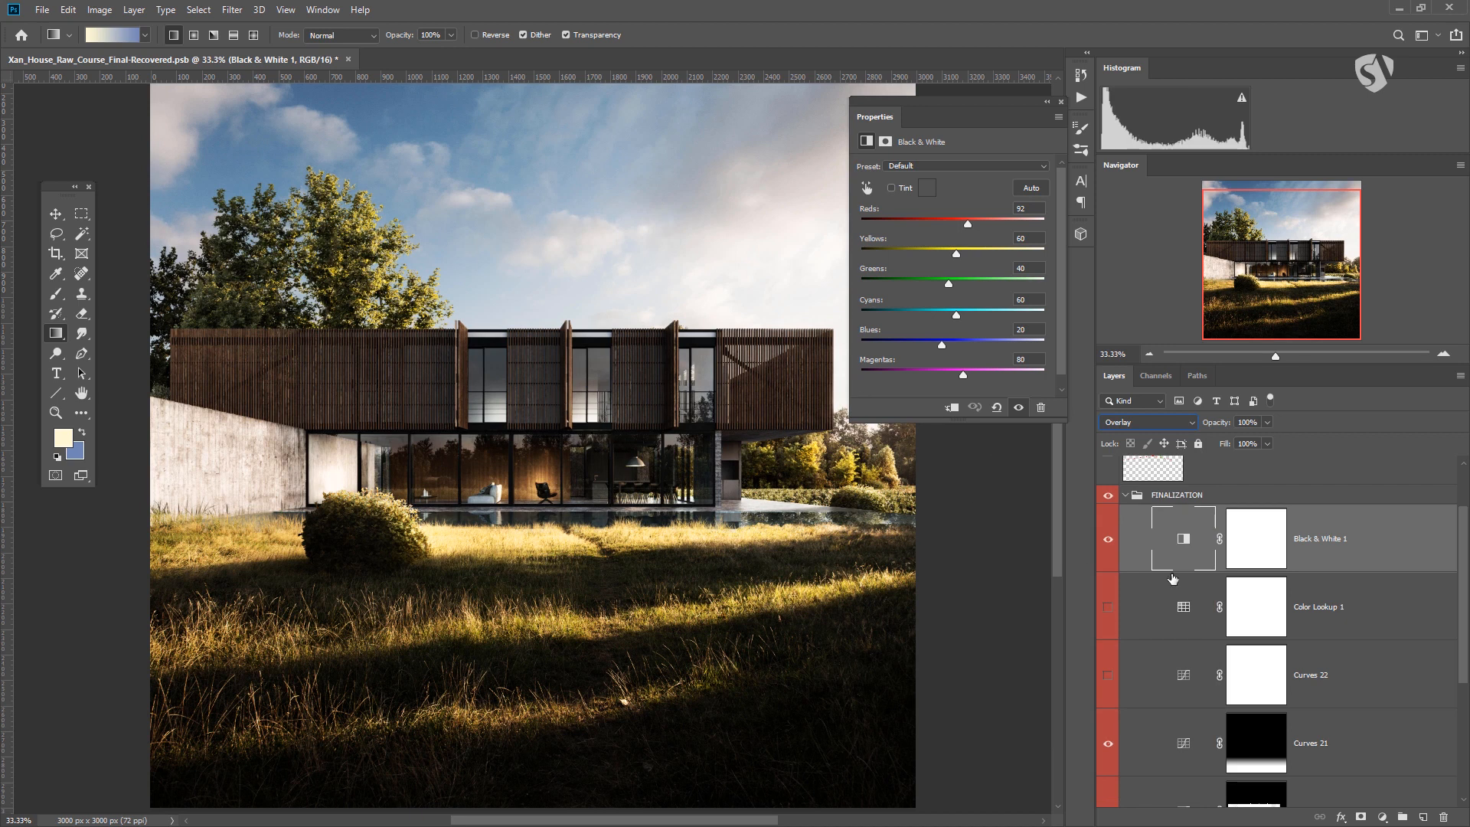
left_click(1267, 422)
left_click_drag(1220, 443, 1225, 442)
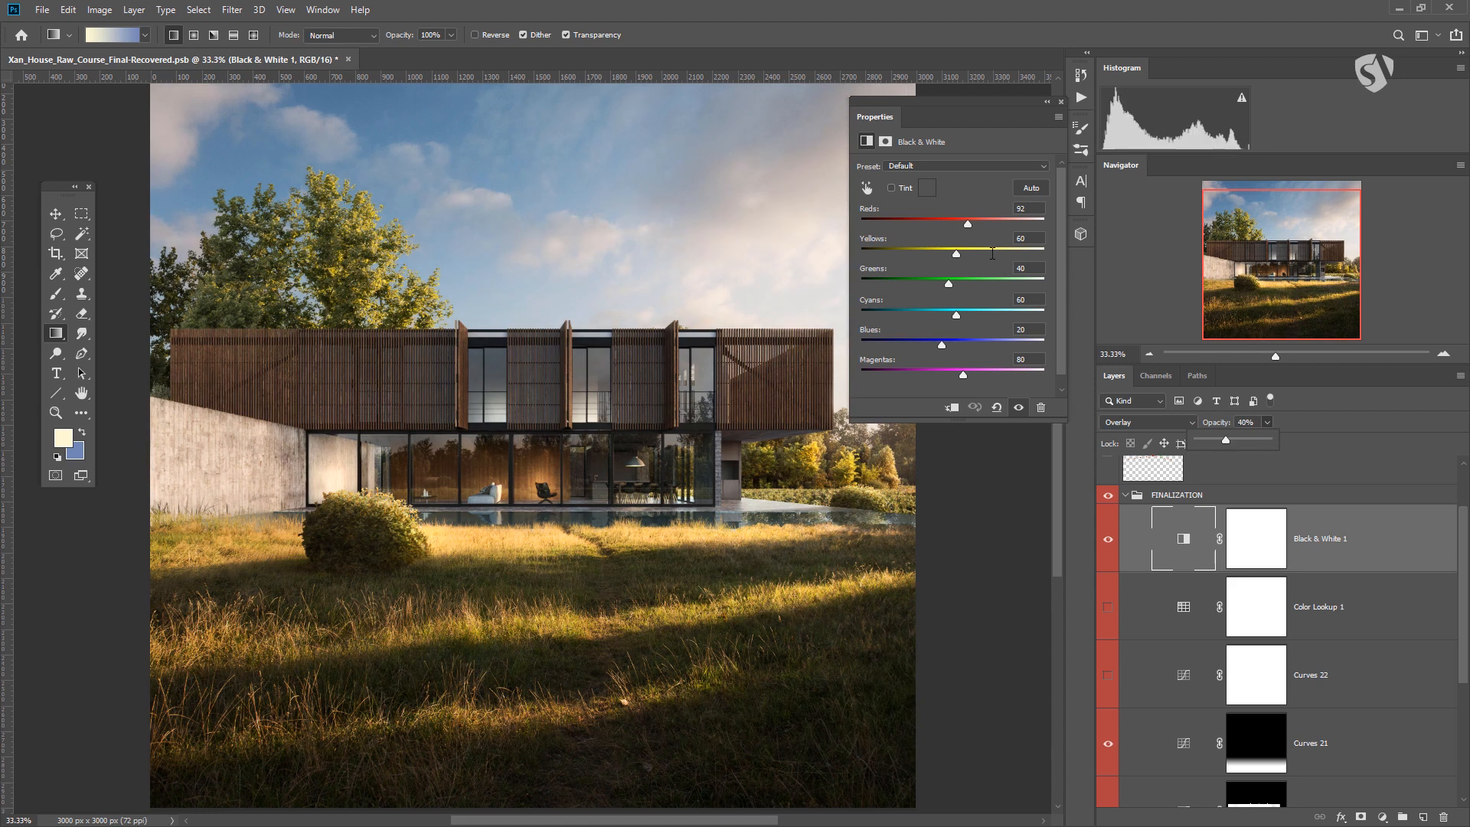
Step: Set the Black & White mix to Reds 52, Yellows 25, Greens 67, Cyans -102, Blues -10 and Magentas 52, then compare with the layer hidden
left_click_drag(969, 224, 910, 306)
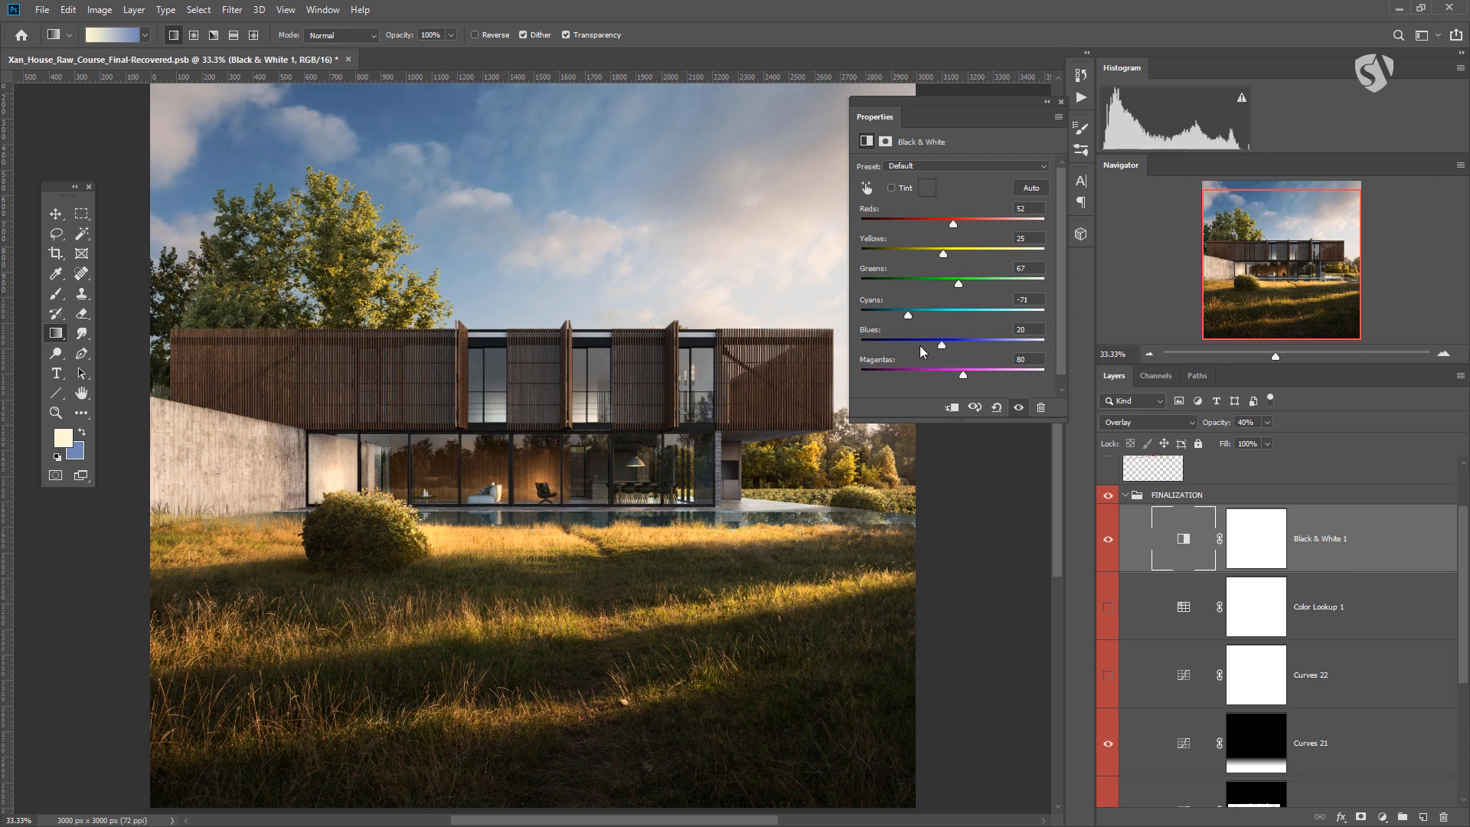
left_click_drag(893, 315, 953, 375)
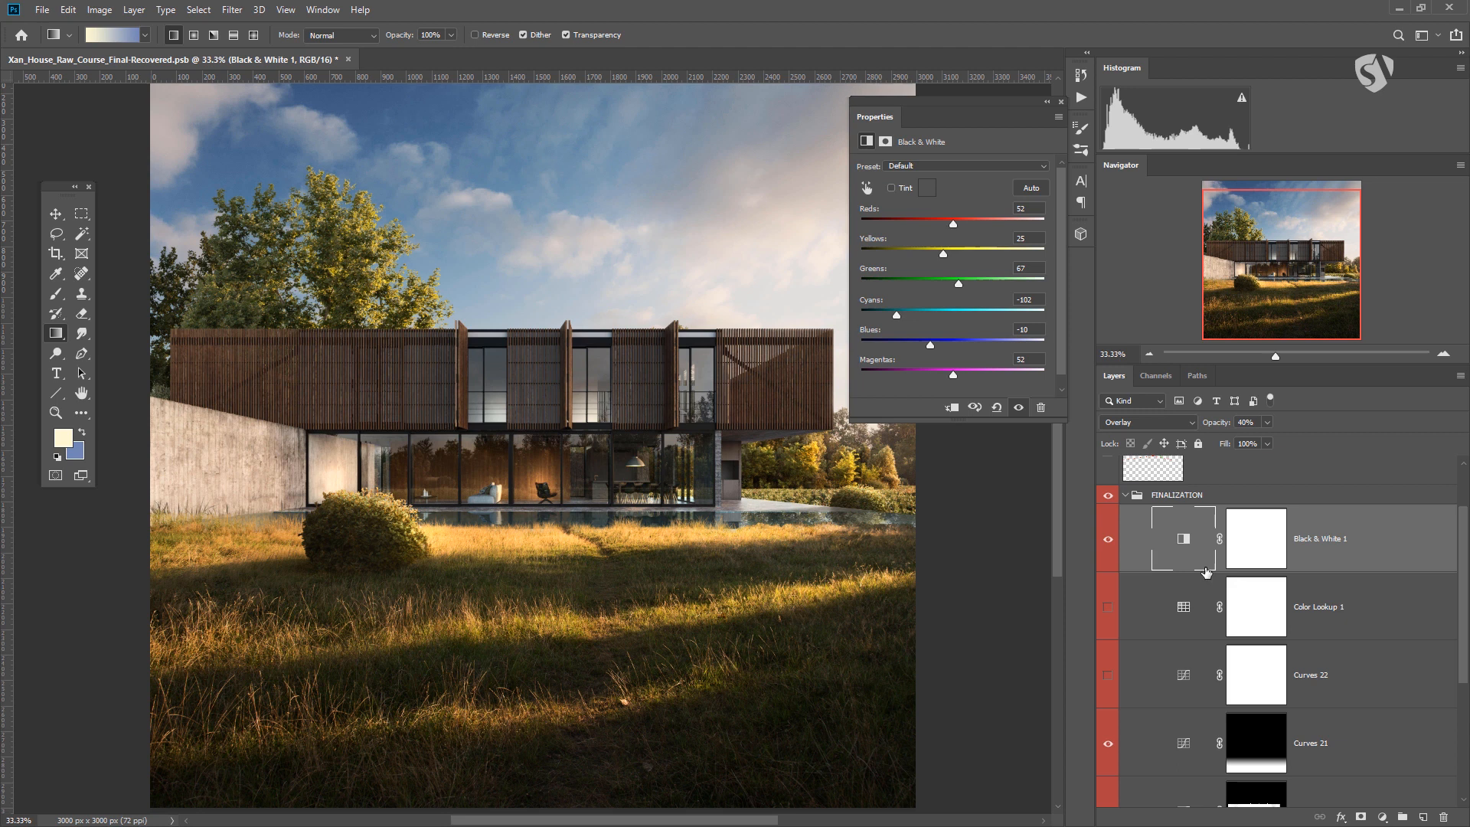
left_click(1108, 539)
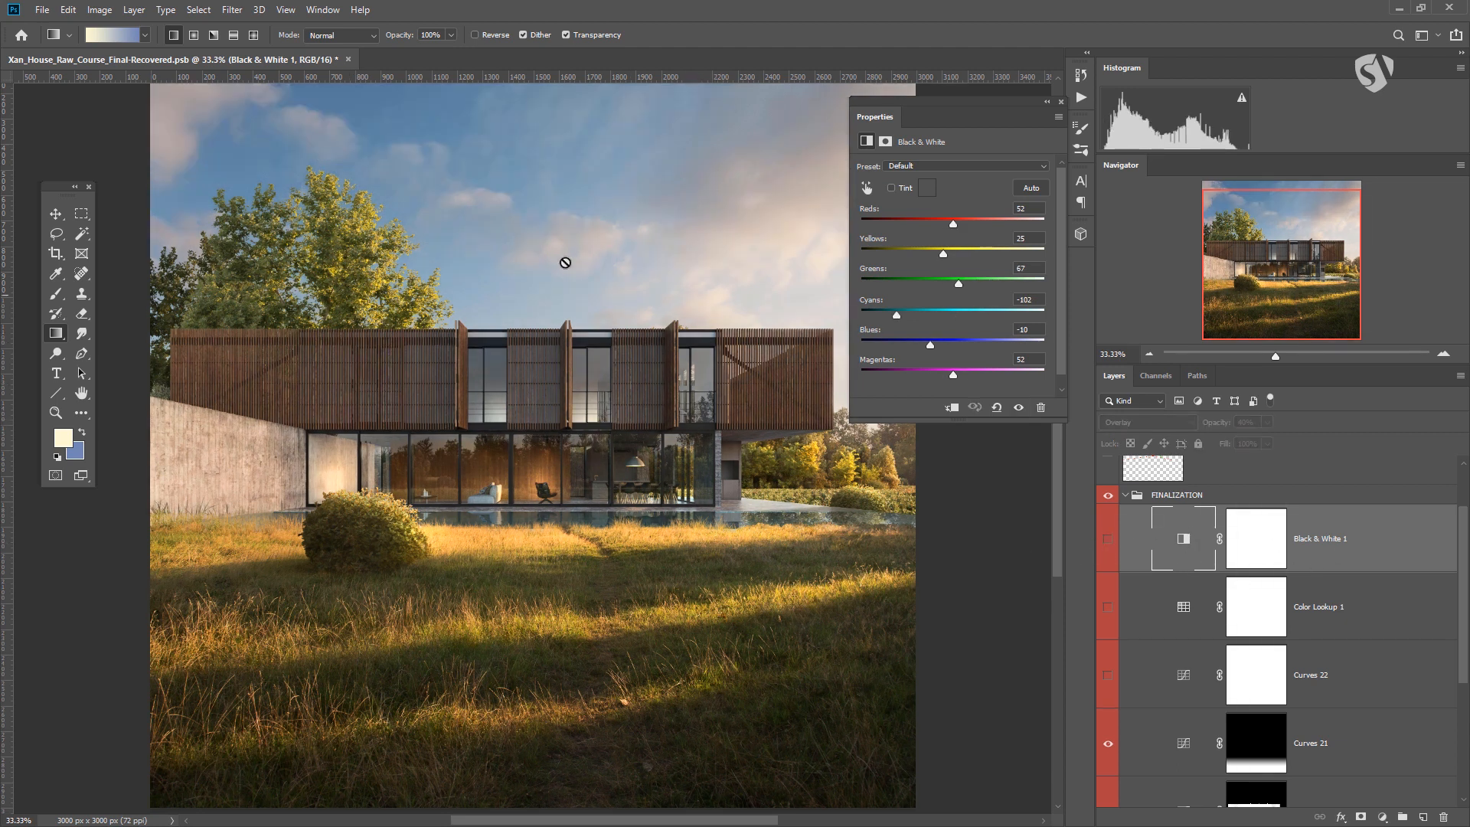
scroll(550, 470, "down", 1)
scroll(550, 470, "up", 1)
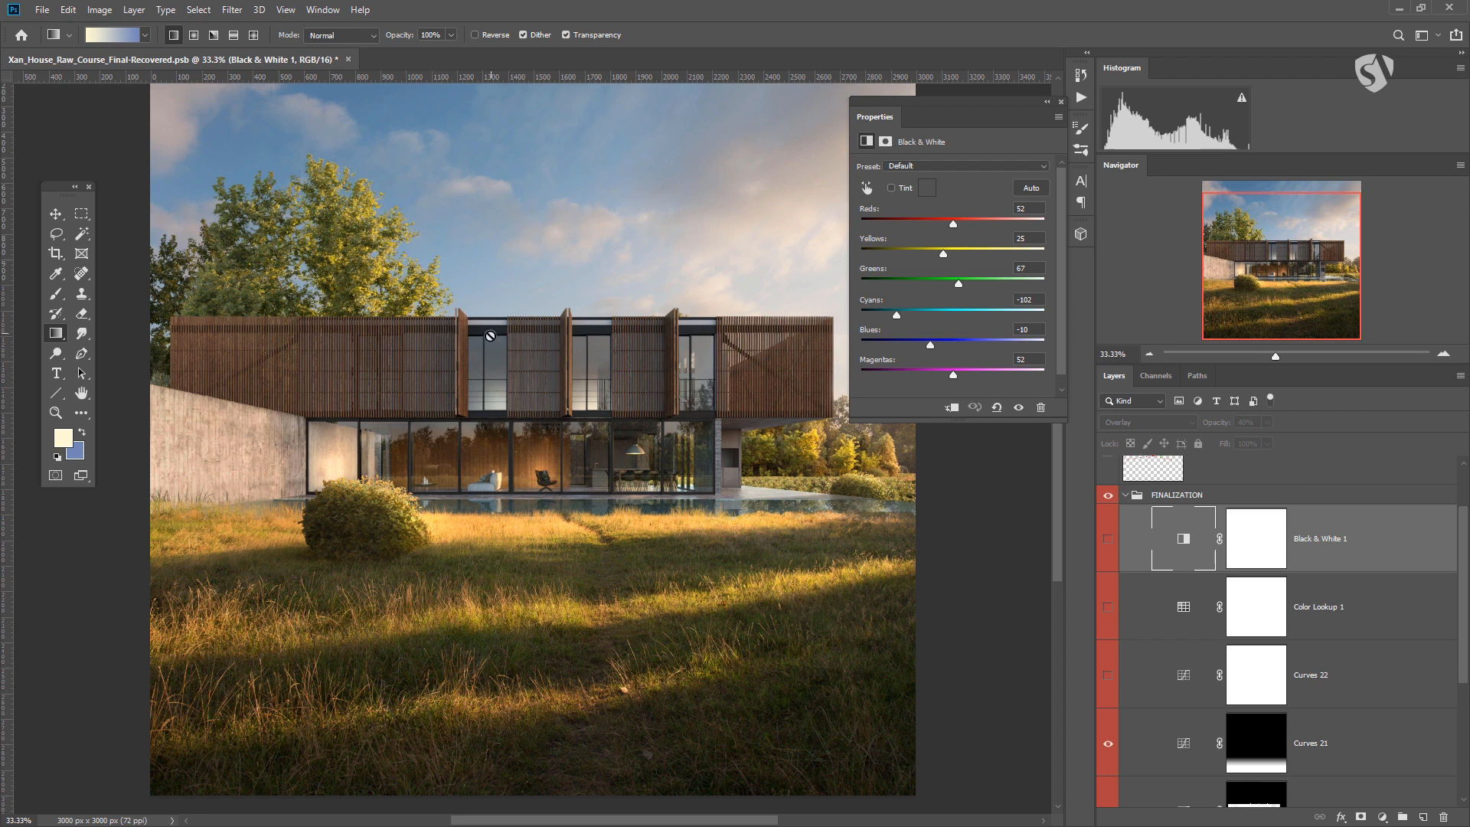
left_click(1107, 540)
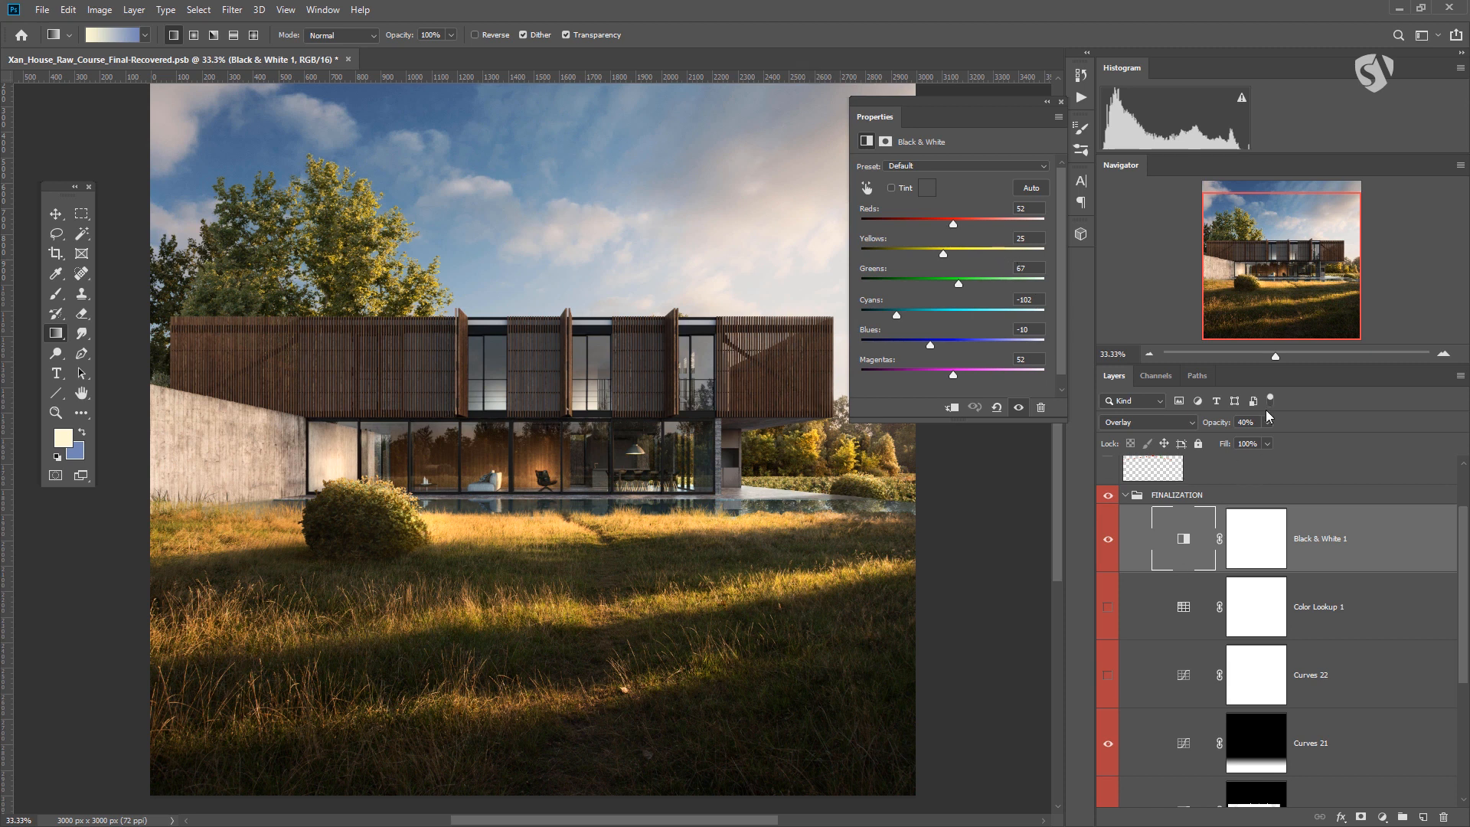
Step: Reduce the Black & White layer's opacity to 20%, compare before and after, and leave the layer hidden
left_click_drag(1257, 437, 1252, 437)
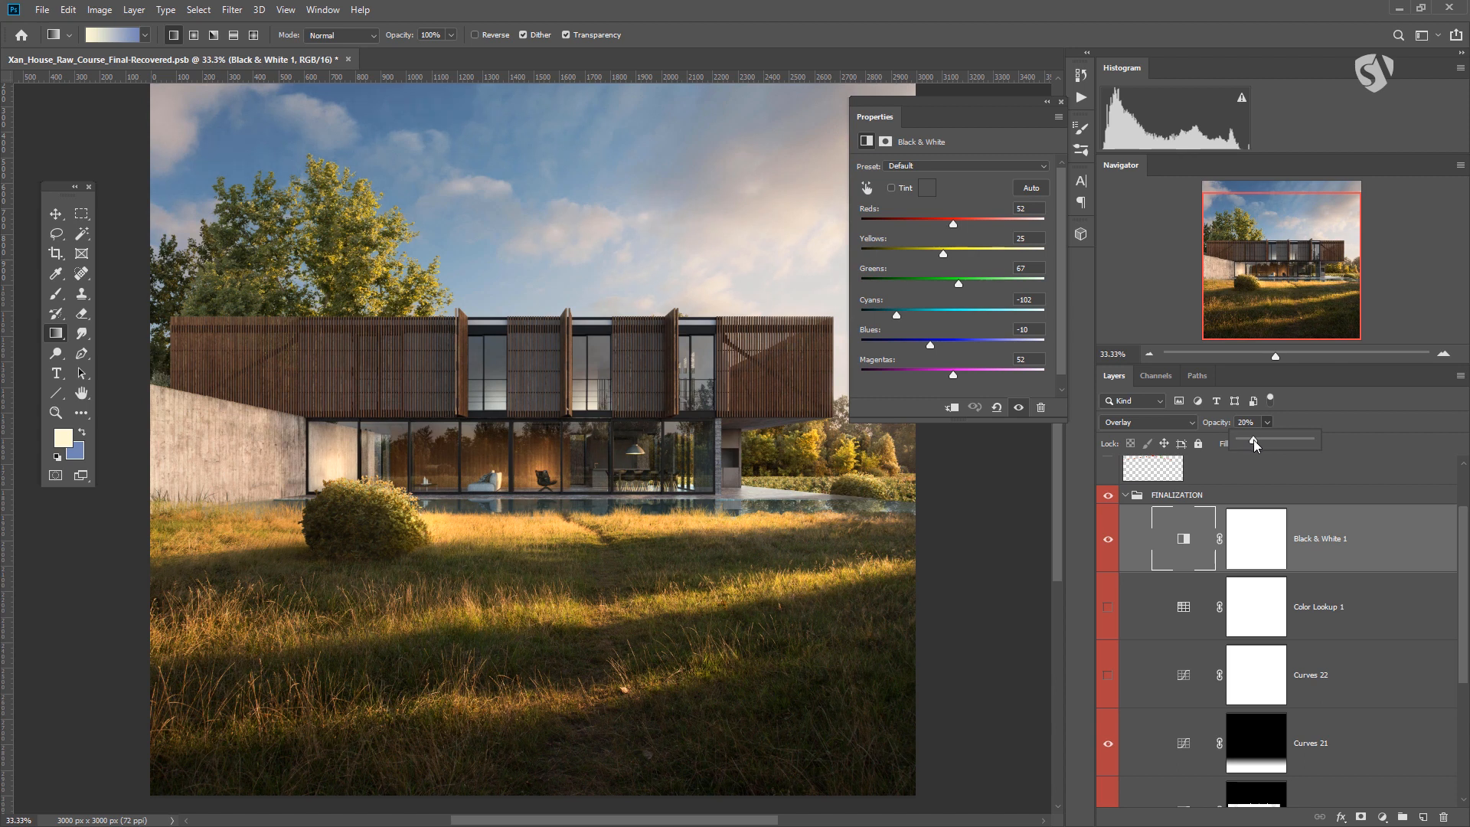
left_click(1107, 539)
left_click(1107, 539)
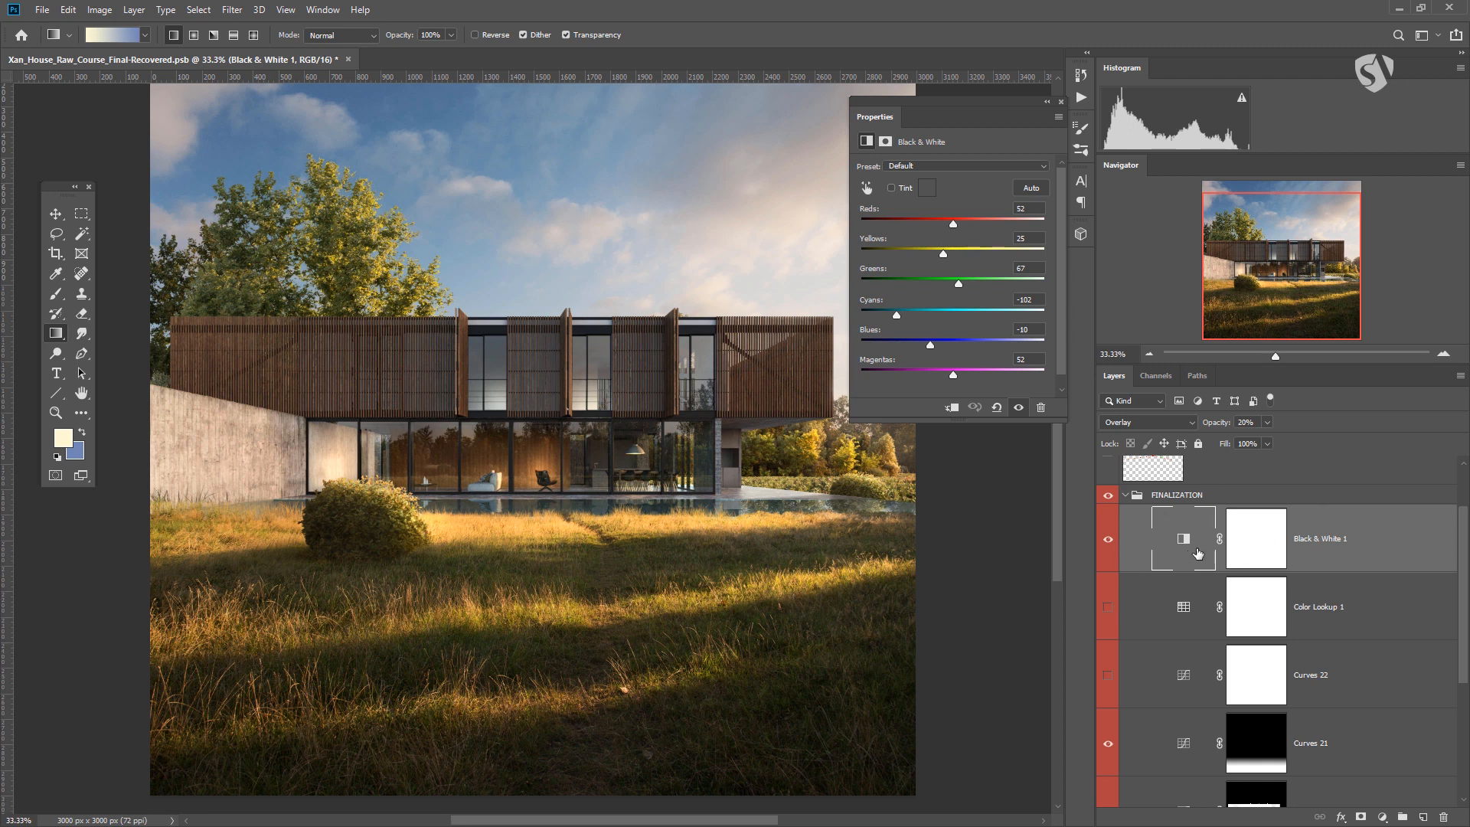
left_click(1109, 542)
left_click(1108, 541)
left_click(1109, 538)
Step: Stamp all visible layers into a new layer above the FINALIZATION group and desaturate it
left_click(1178, 598)
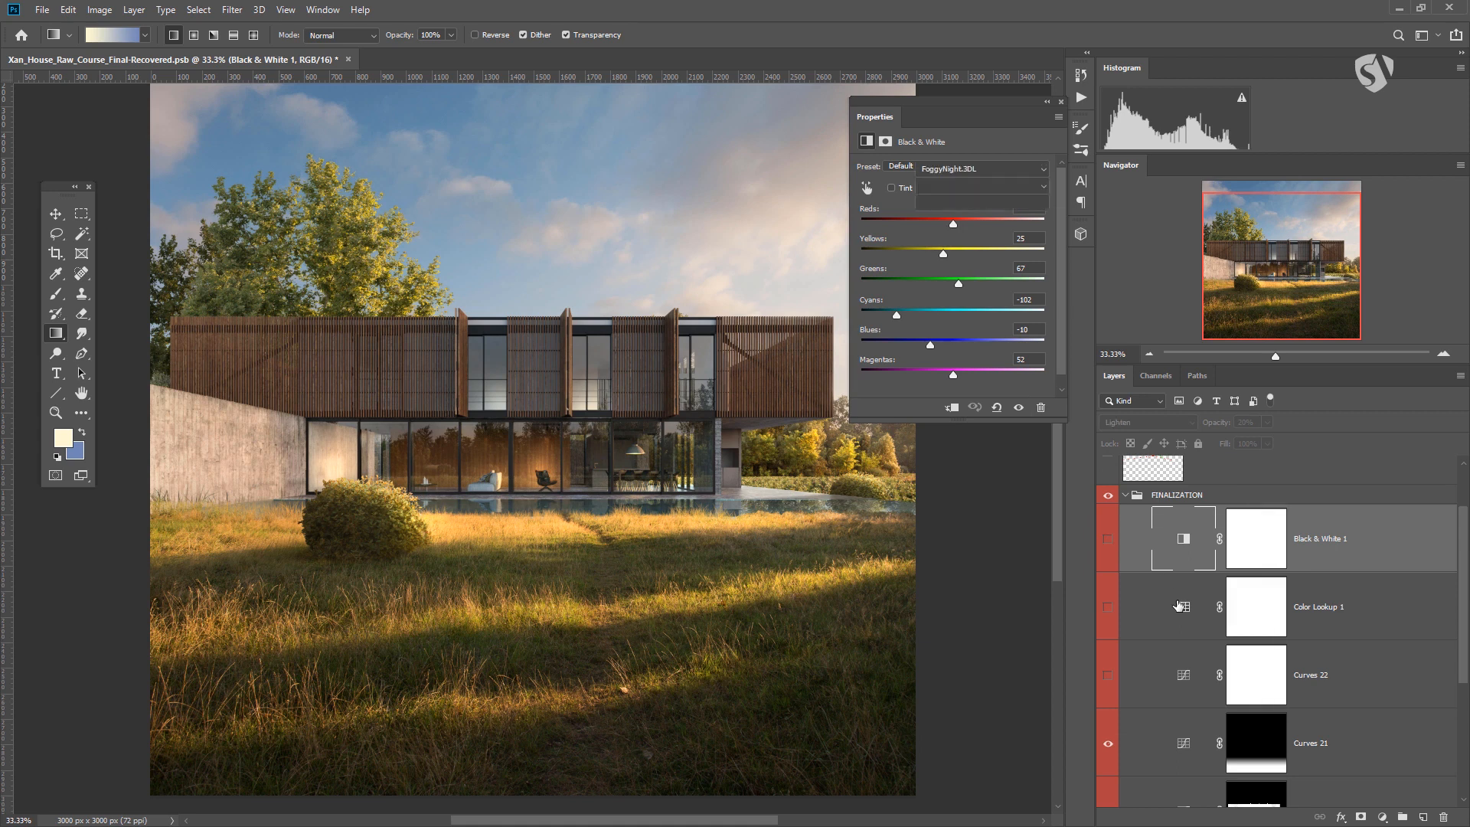
scroll(1177, 599, "down", 1)
left_click(1181, 652)
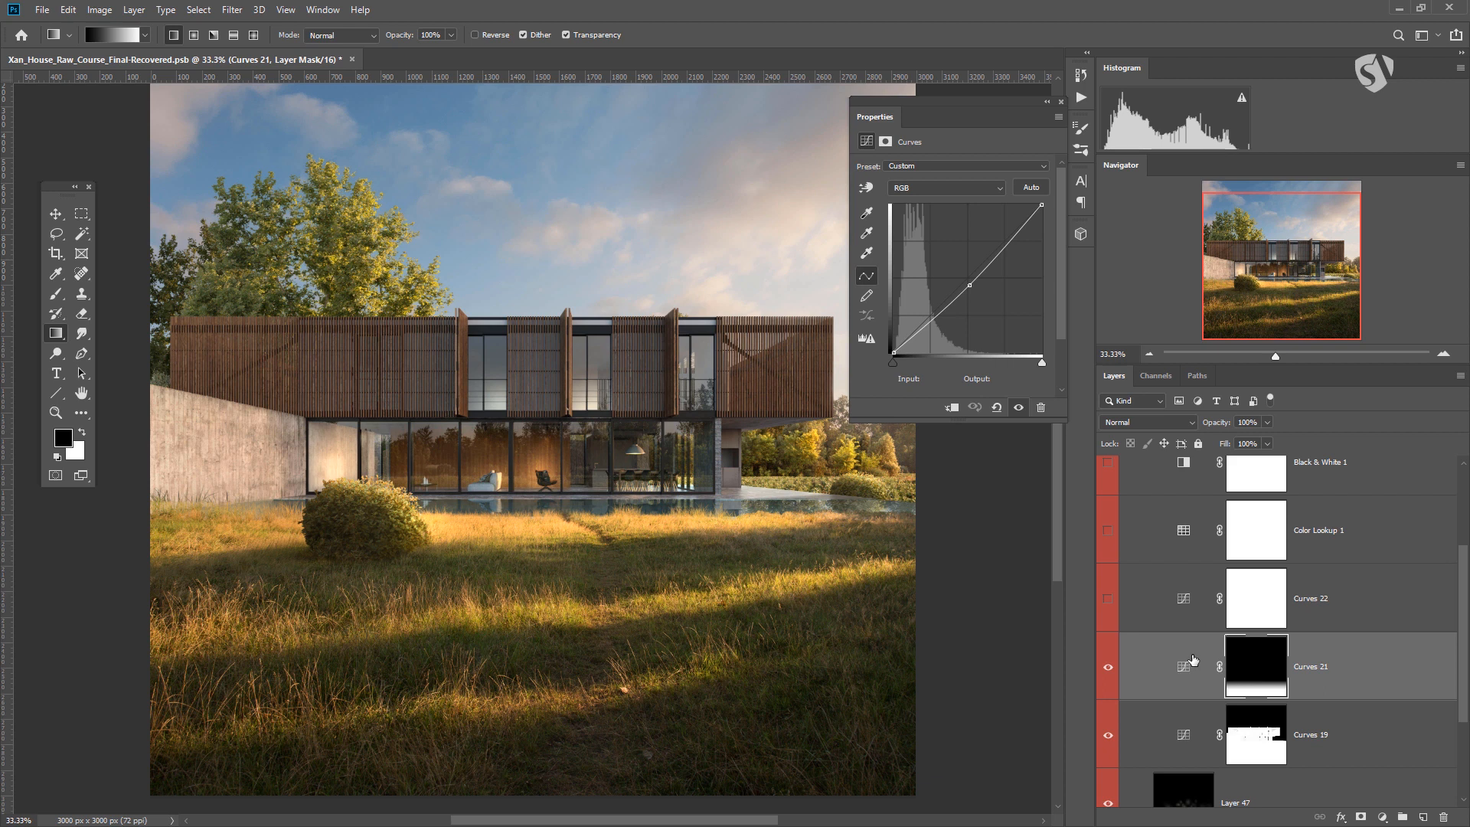
scroll(1146, 664, "up", 2)
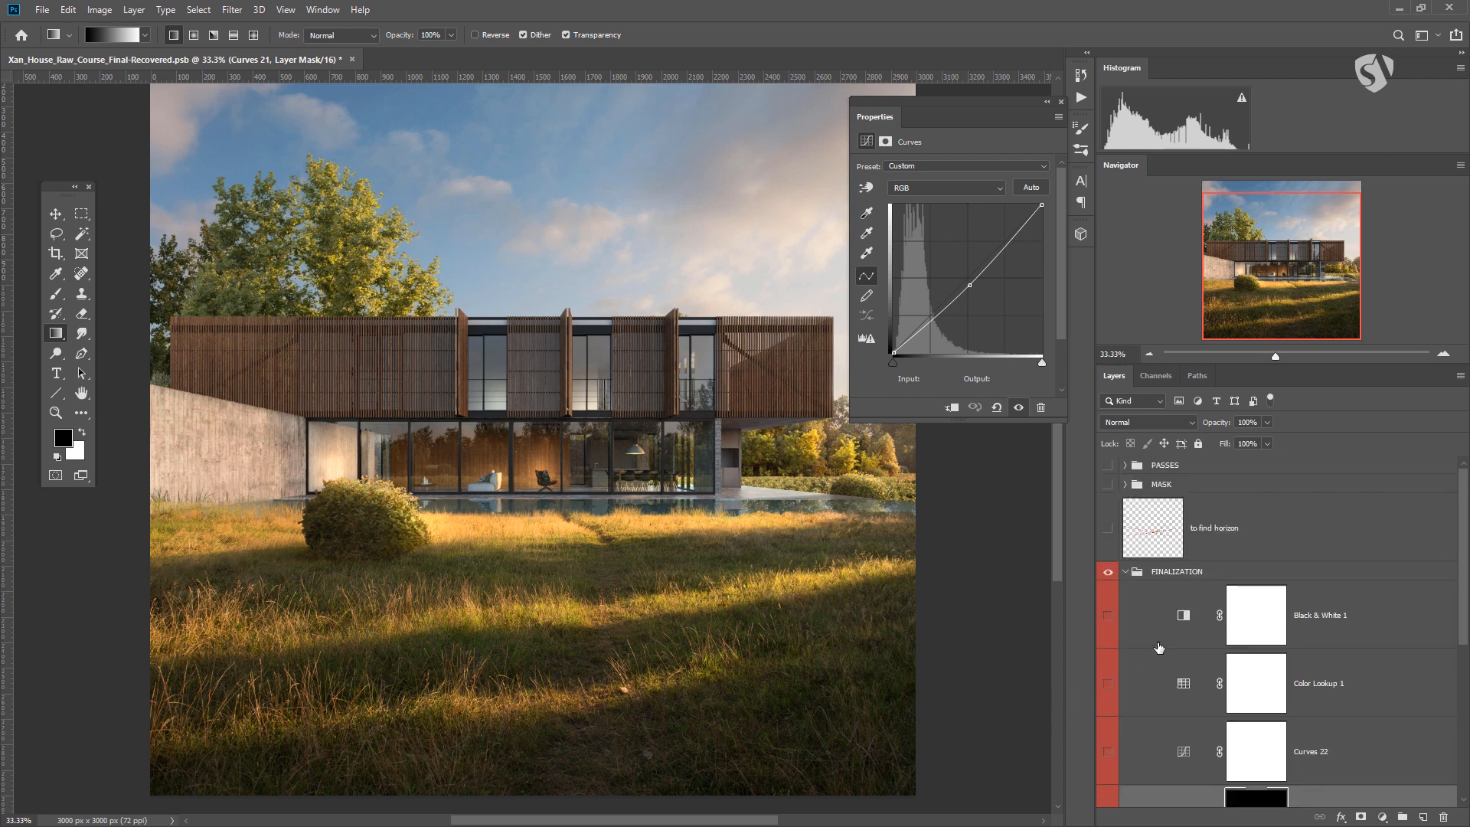
left_click(1170, 576)
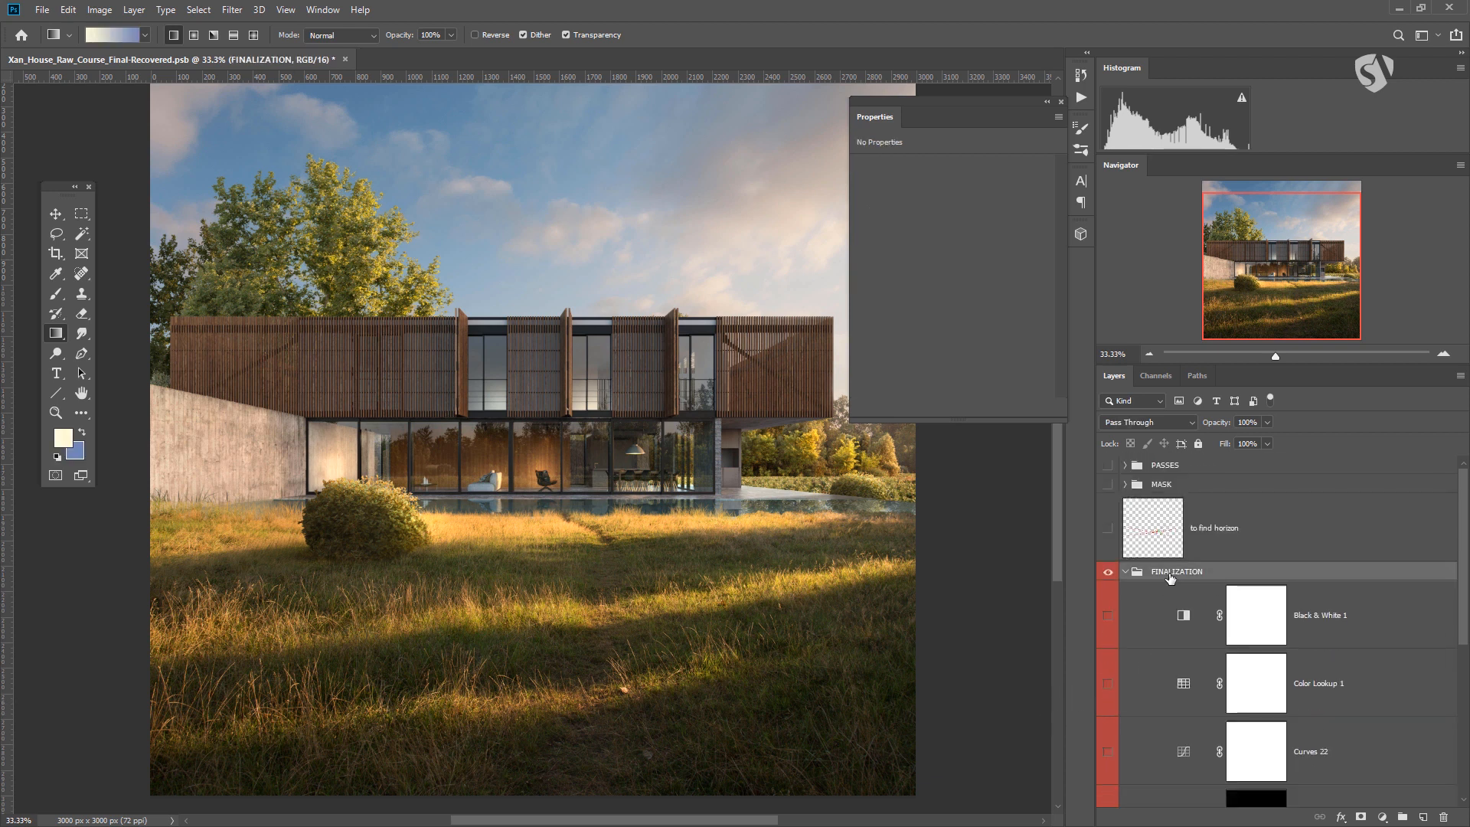
key("ctrl+alt+shift+e")
key("ctrl+shift+u")
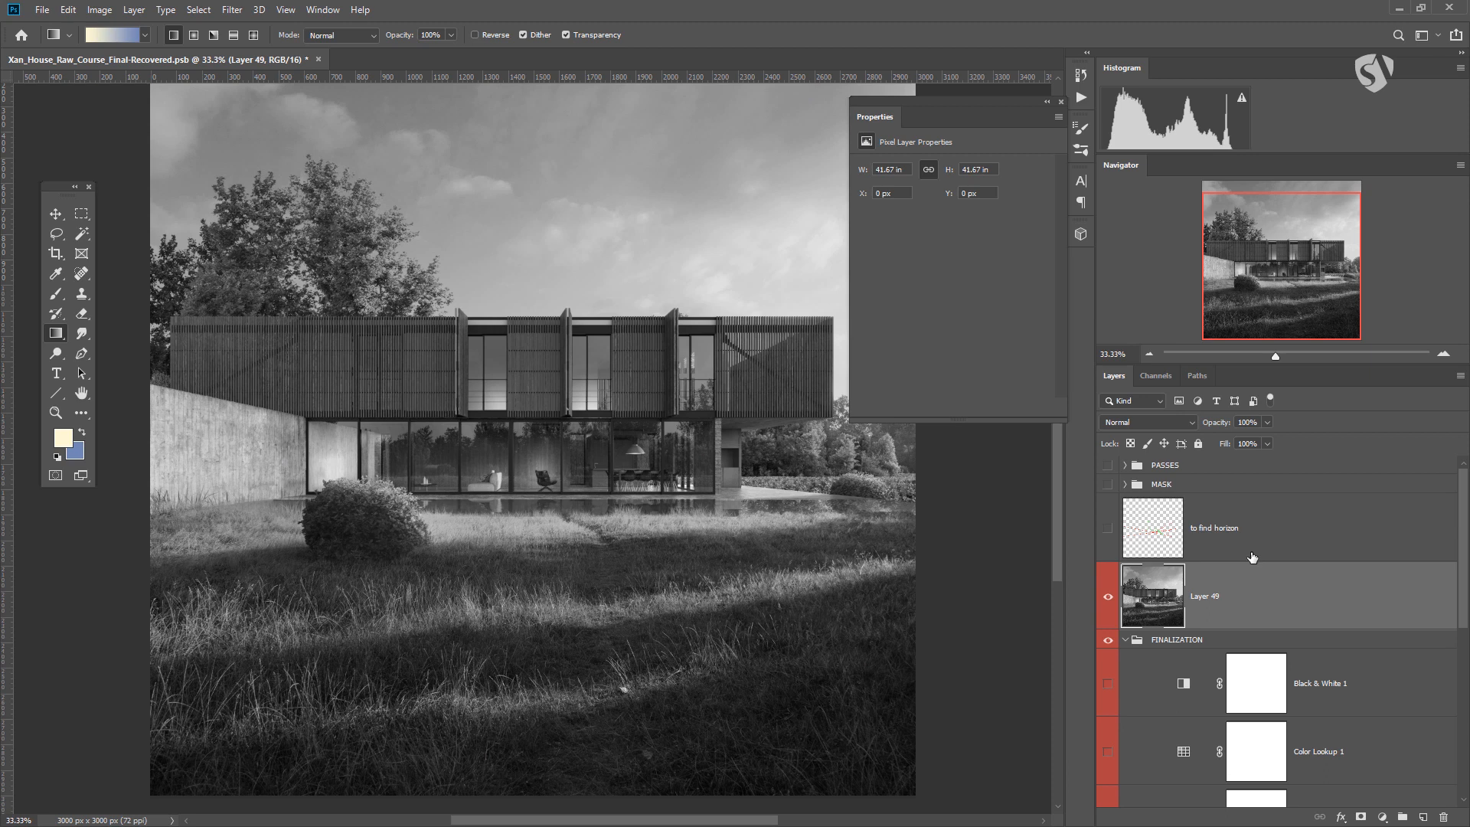
Step: Load the Blue channel of the desaturated image as a selection and hide the stamped layer
left_click(1156, 375)
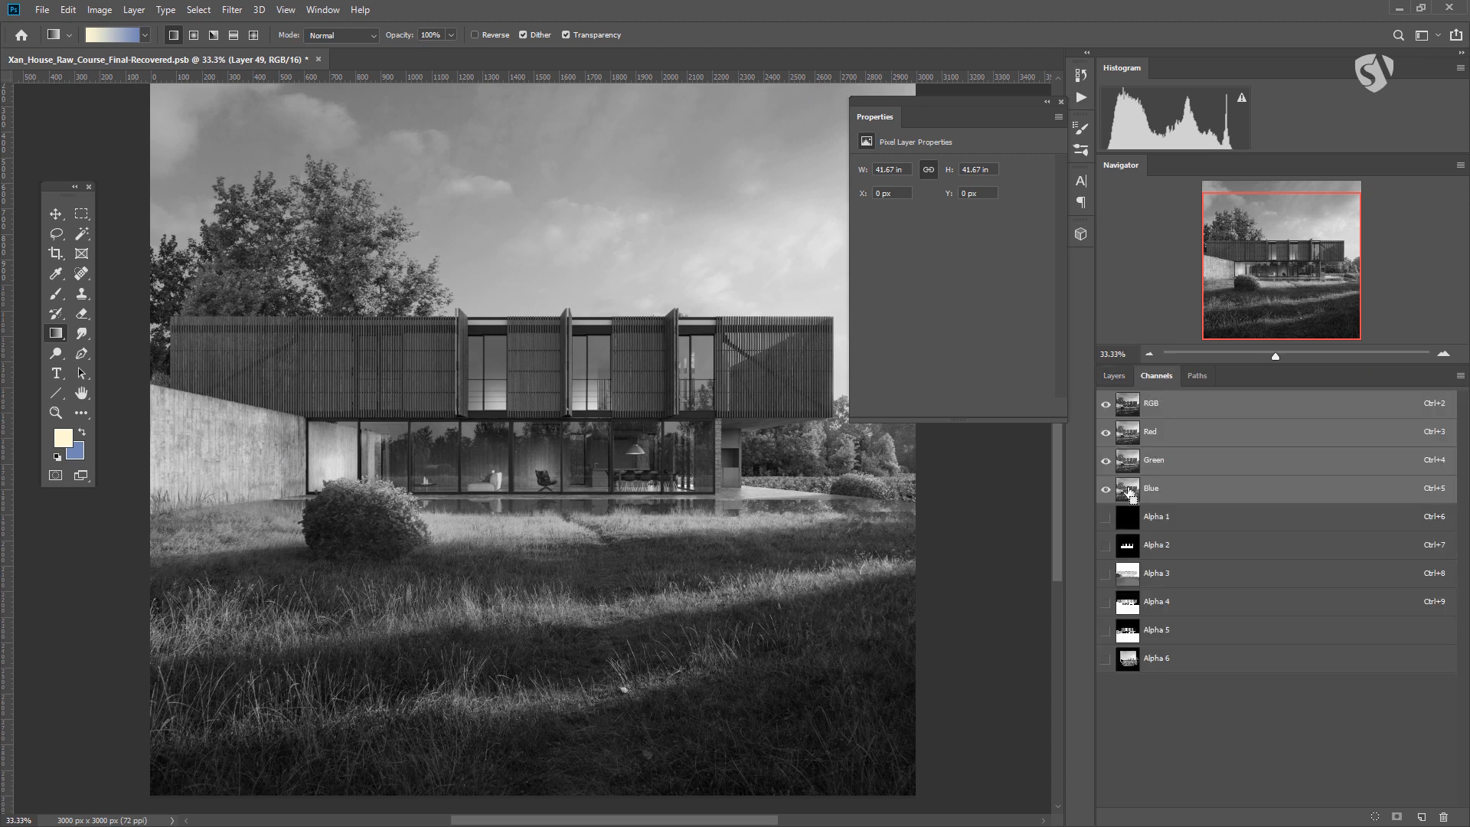
left_click(1127, 488, "ctrl")
left_click(1114, 376)
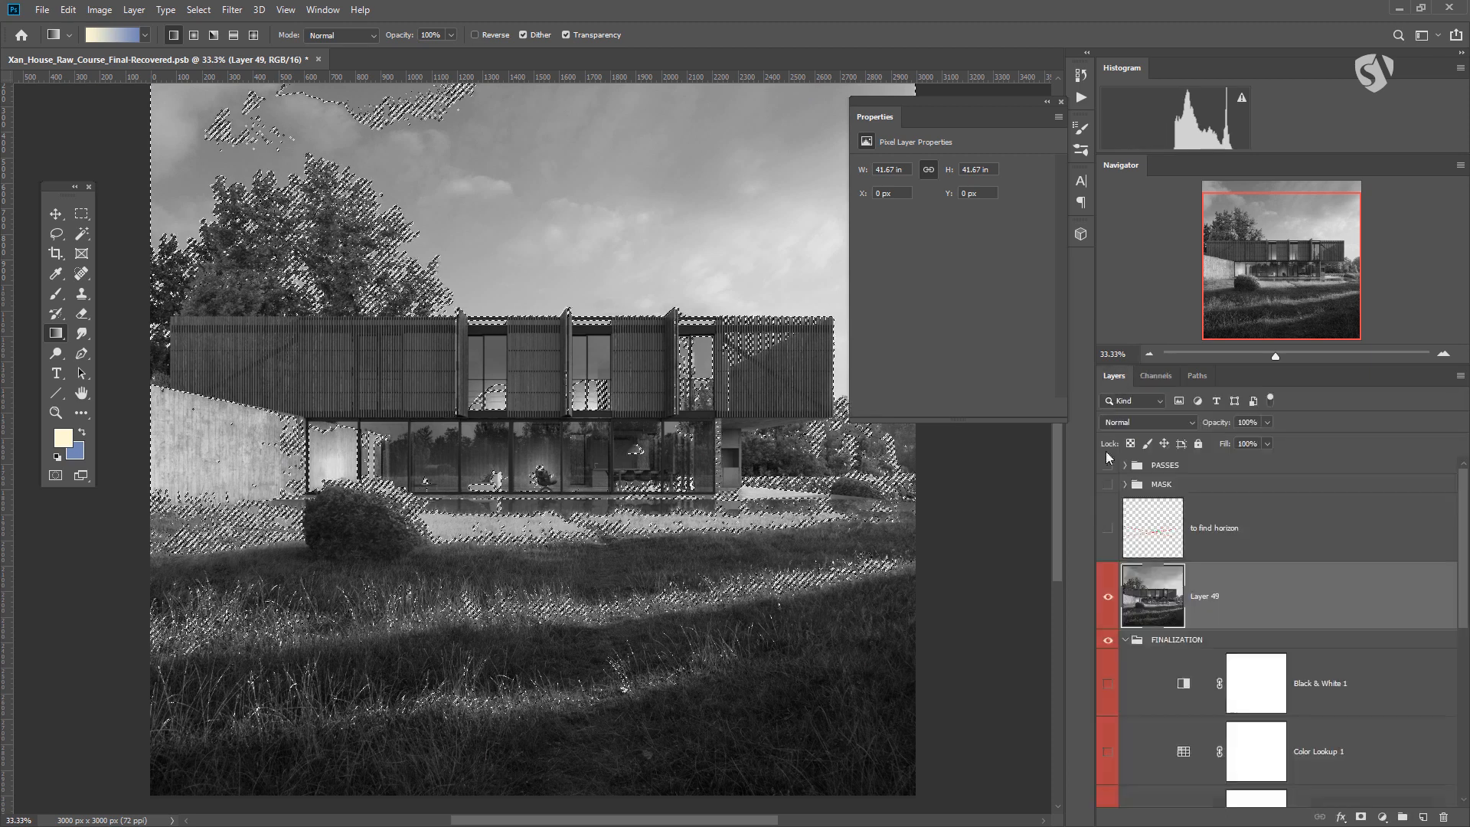
left_click(1107, 597)
Step: Add a Color Balance adjustment above the Black & White layer, masked by the luminosity selection
scroll(1165, 605, "down", 2)
left_click(1165, 605)
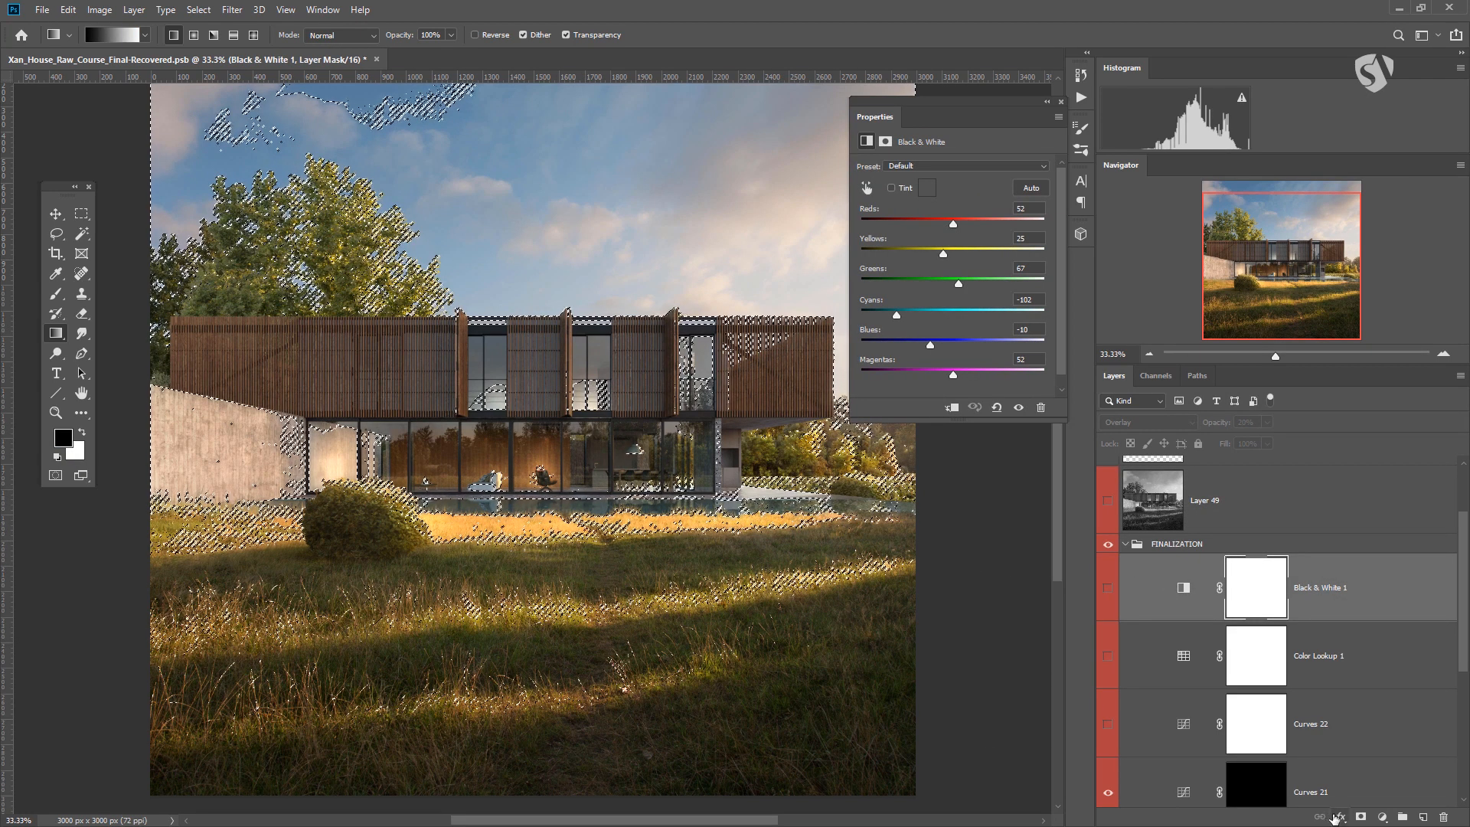
left_click(1383, 817)
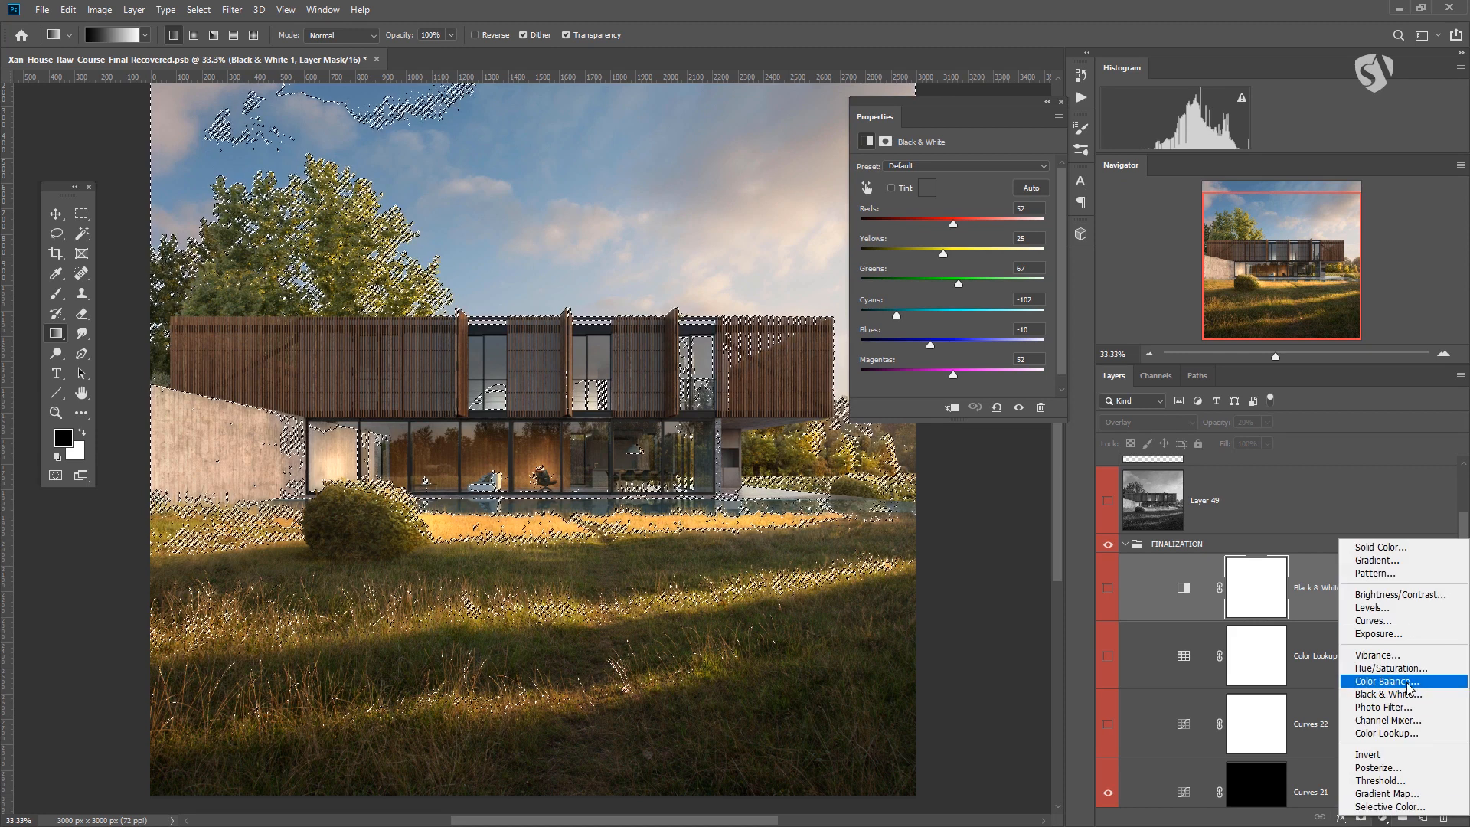
left_click(1386, 681)
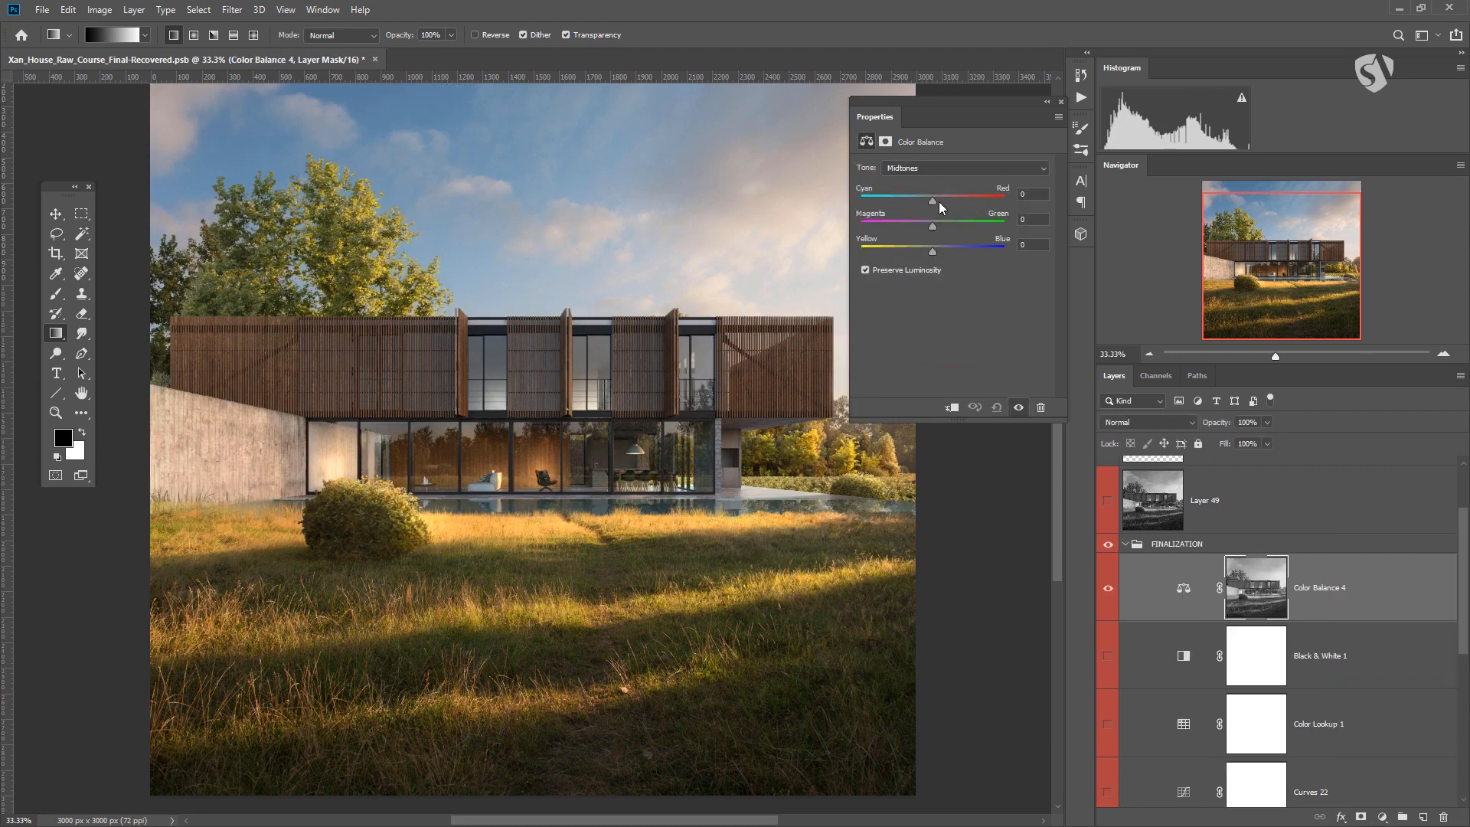
Step: Warm the Color Balance midtones with Cyan-Red at +68 and Yellow-Blue at -41
left_click_drag(939, 200, 947, 201)
left_click_drag(917, 252, 903, 251)
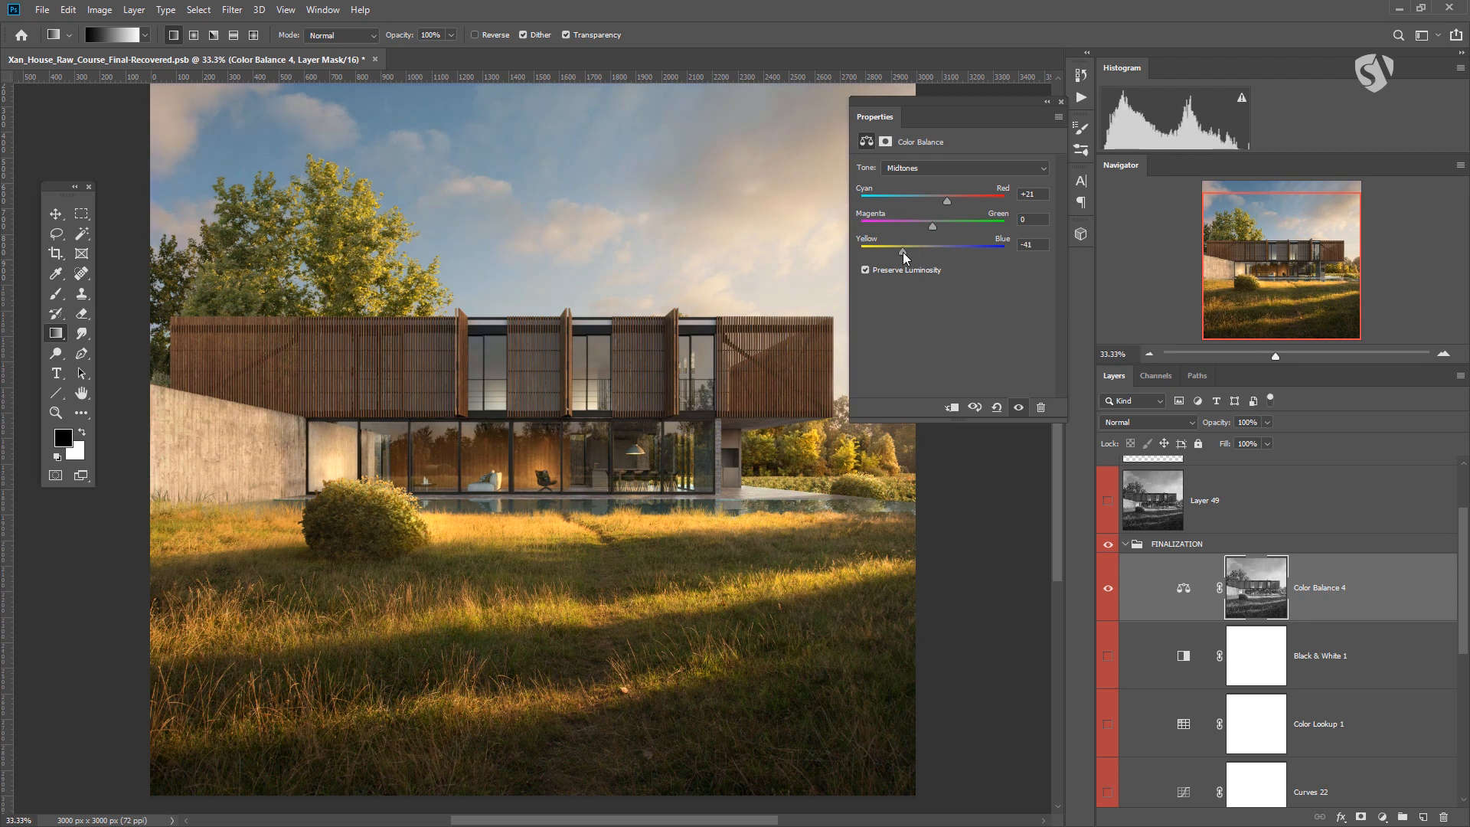
left_click(981, 203)
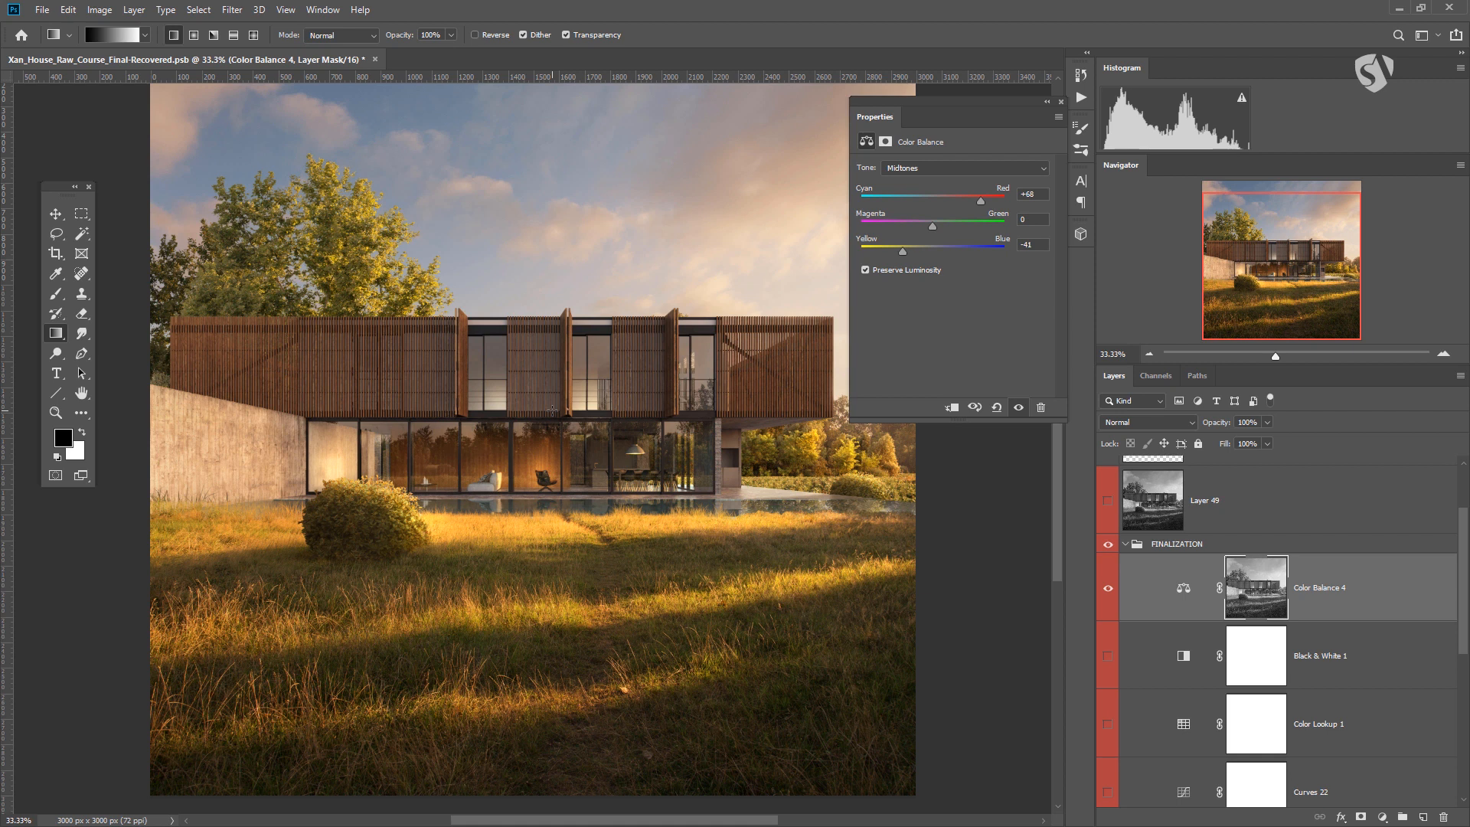
Step: Duplicate the Color Balance layer and invert the copy's mask so it targets the shadows
left_click(1256, 597)
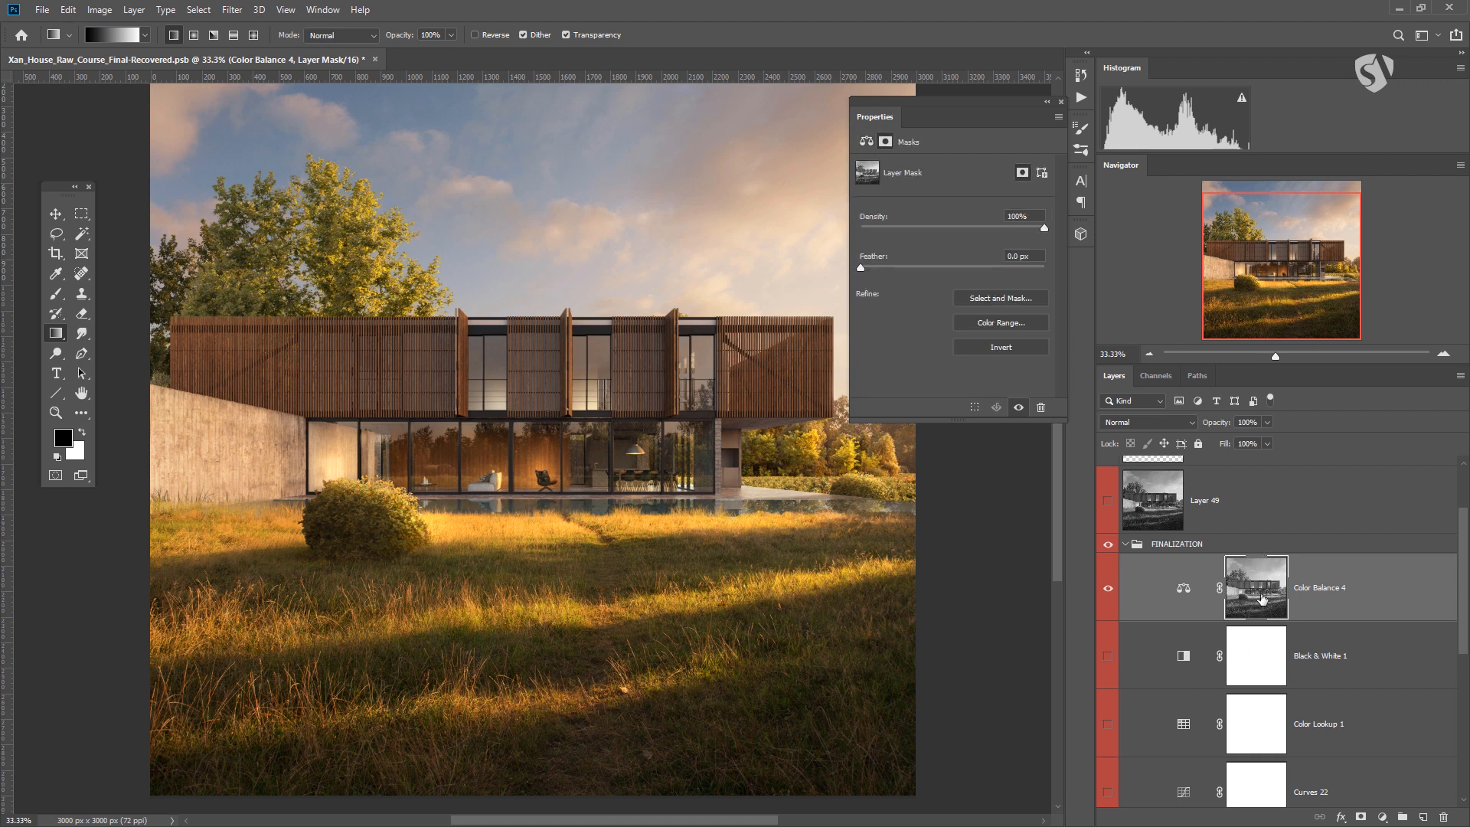
left_click_drag(1259, 596, 1258, 595)
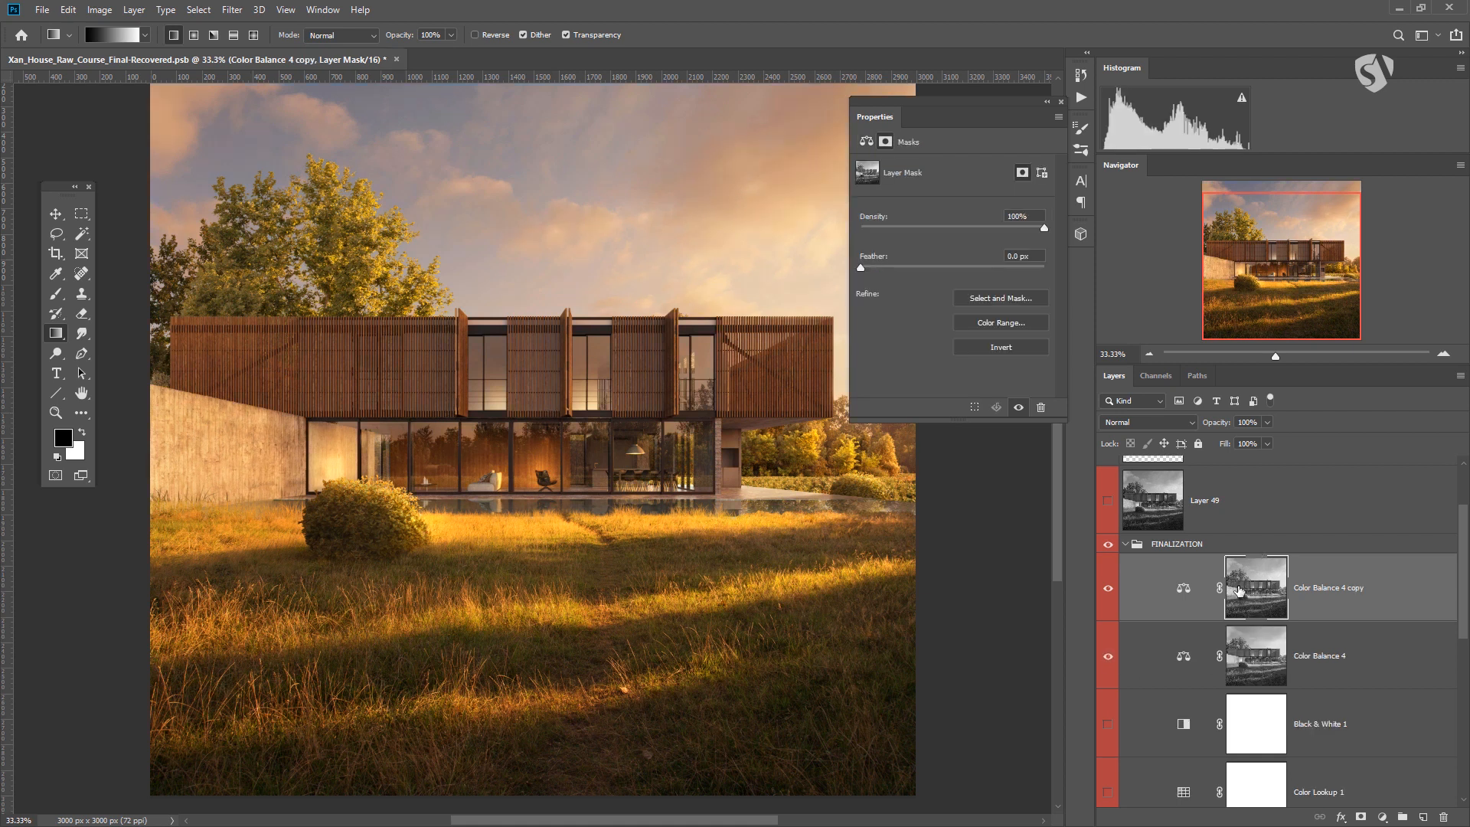
key("ctrl+i")
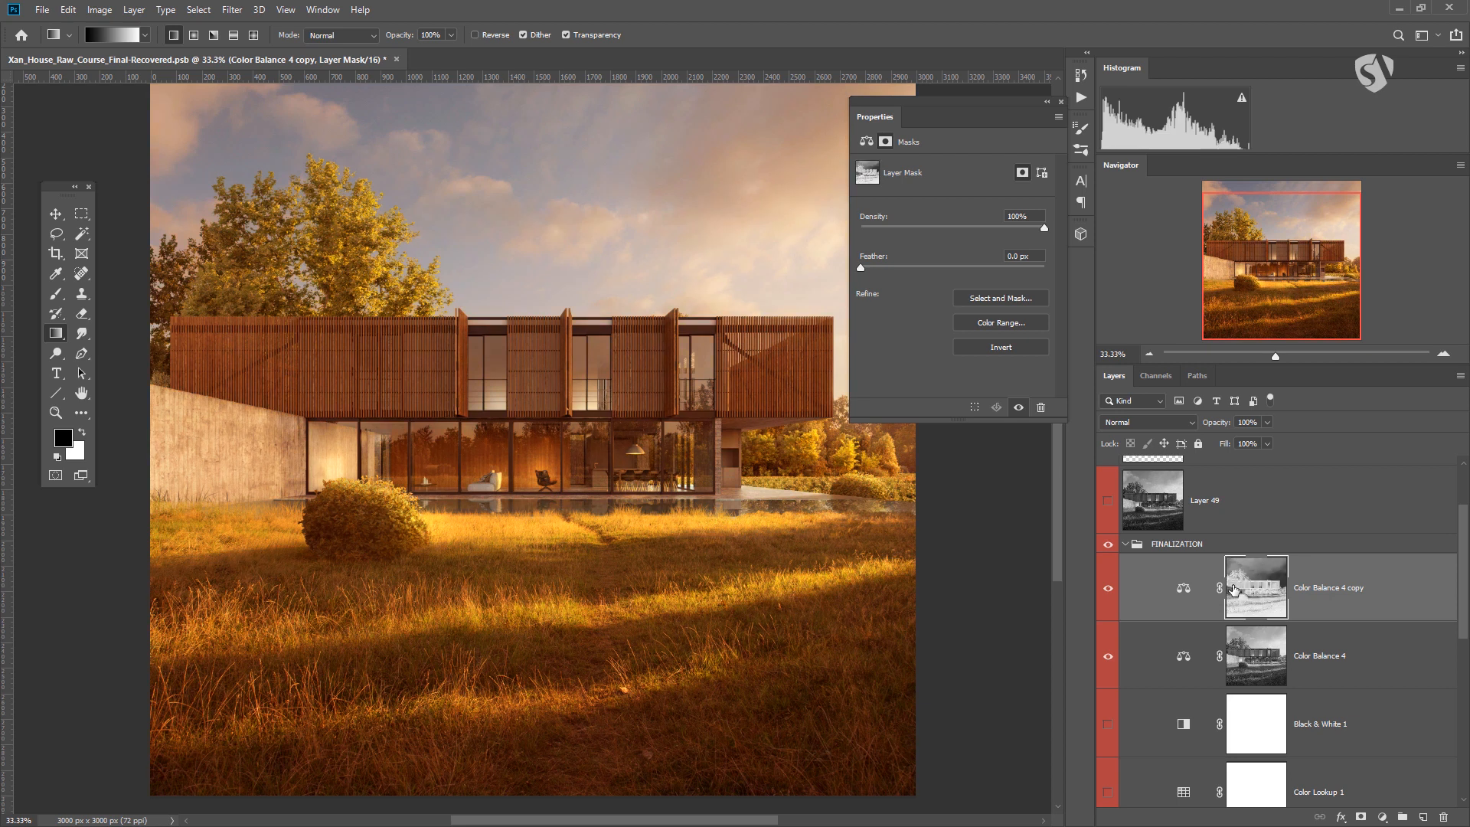
Step: Cool the Color Balance copy's midtones with Cyan-Red at -28 and Yellow-Blue at +29
left_click(1183, 587)
left_click(940, 249)
left_click(921, 201)
left_click_drag(921, 201, 910, 201)
left_click_drag(947, 248, 953, 250)
left_click_drag(908, 198, 902, 201)
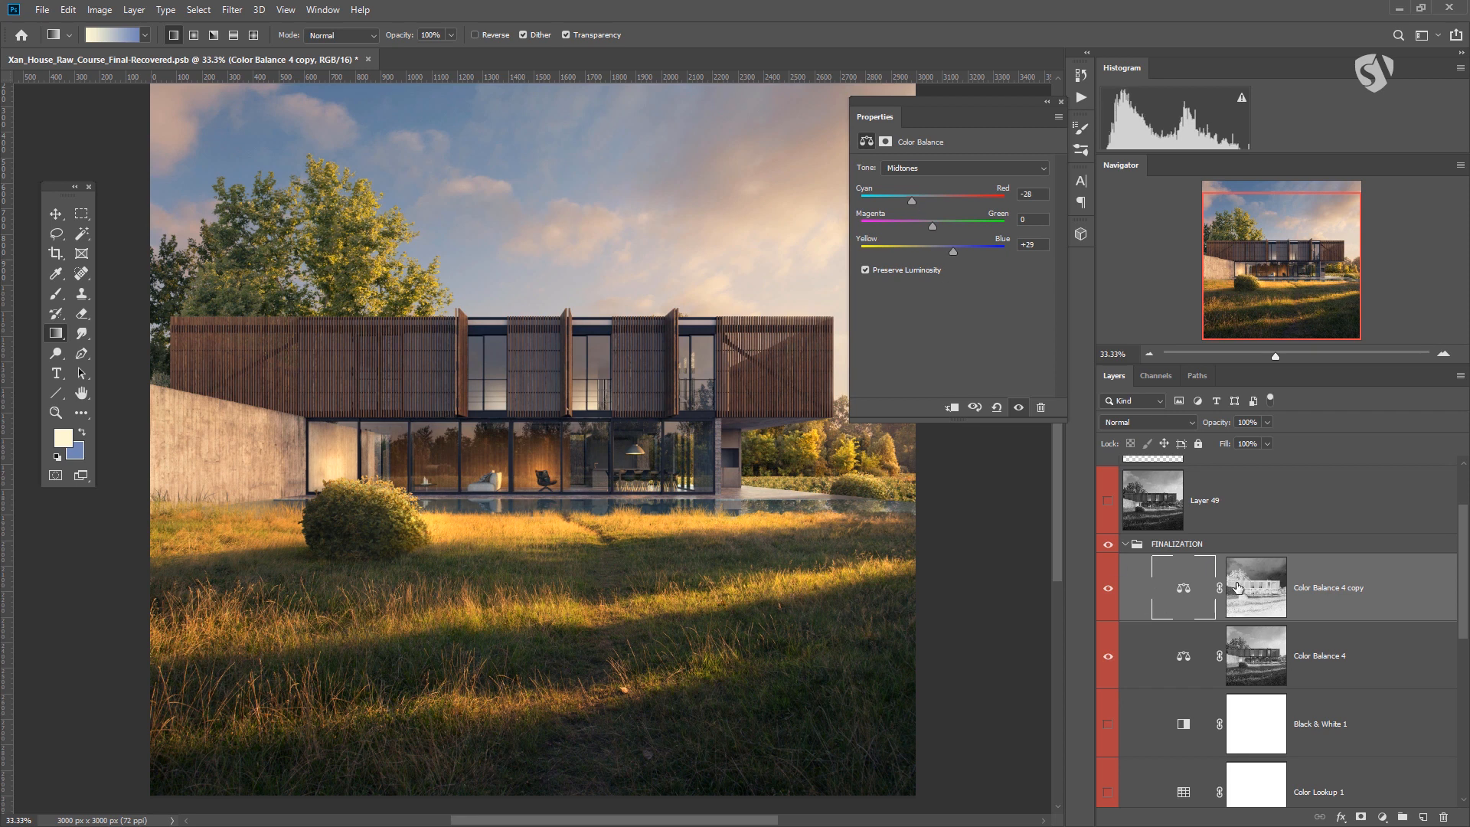
Step: Raise the contrast of the Color Balance copy's mask with Curves, setting the black point input to 33 and white point input to 202
left_click(1270, 604)
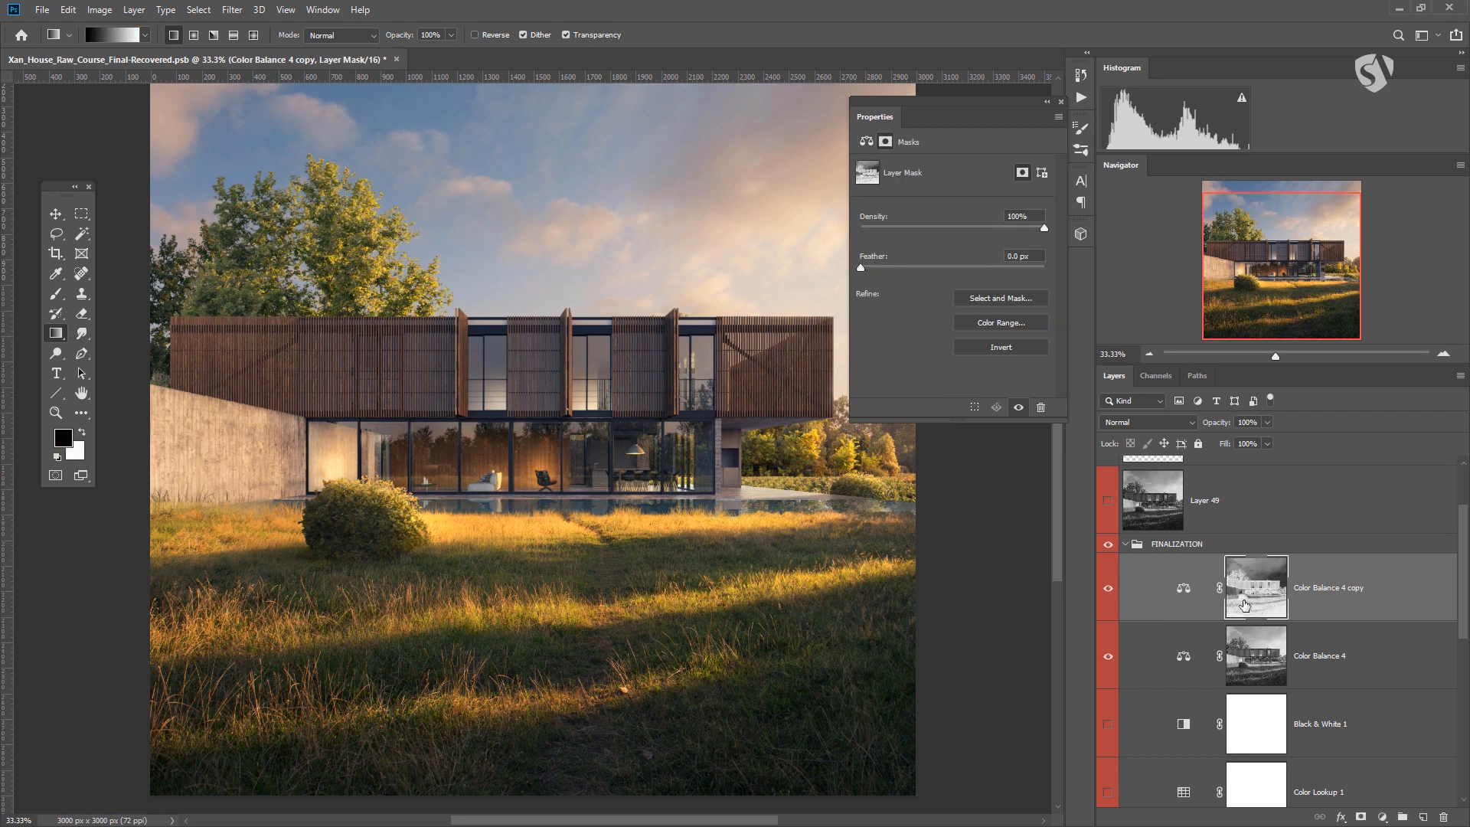
key("ctrl+m")
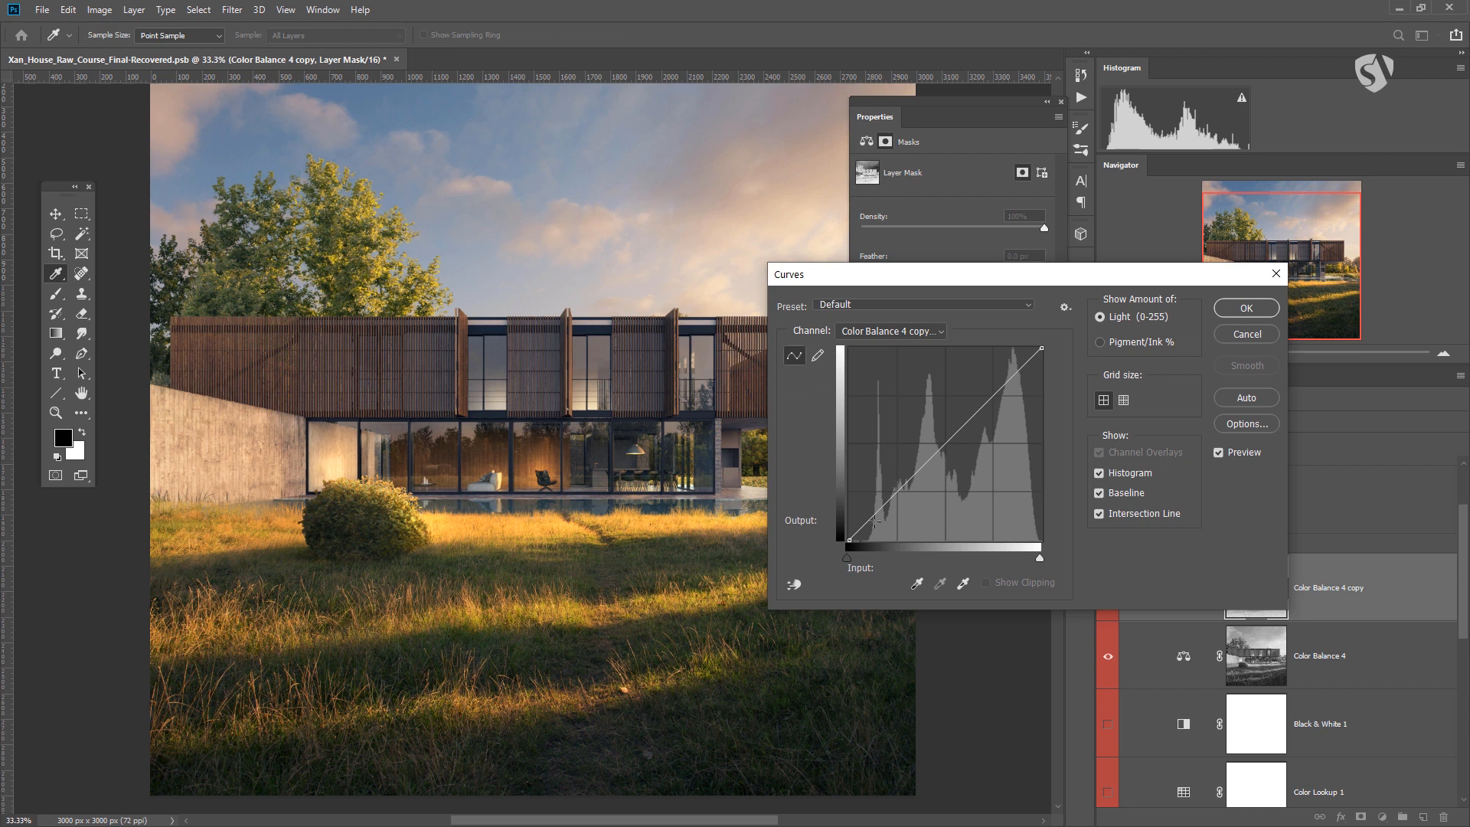
left_click_drag(871, 551, 884, 540)
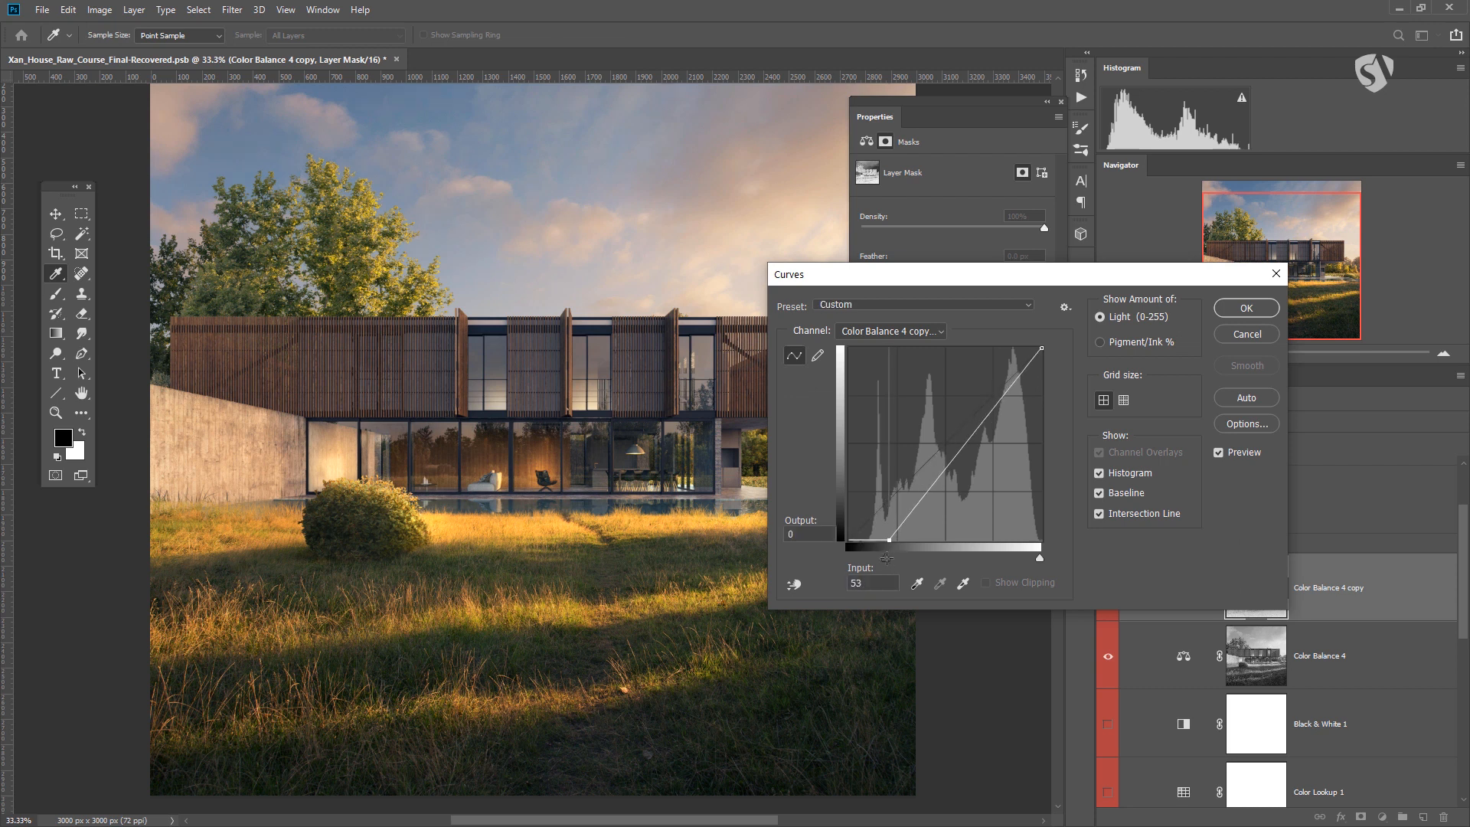
left_click_drag(1041, 352, 1002, 348)
left_click_drag(1103, 282, 945, 281)
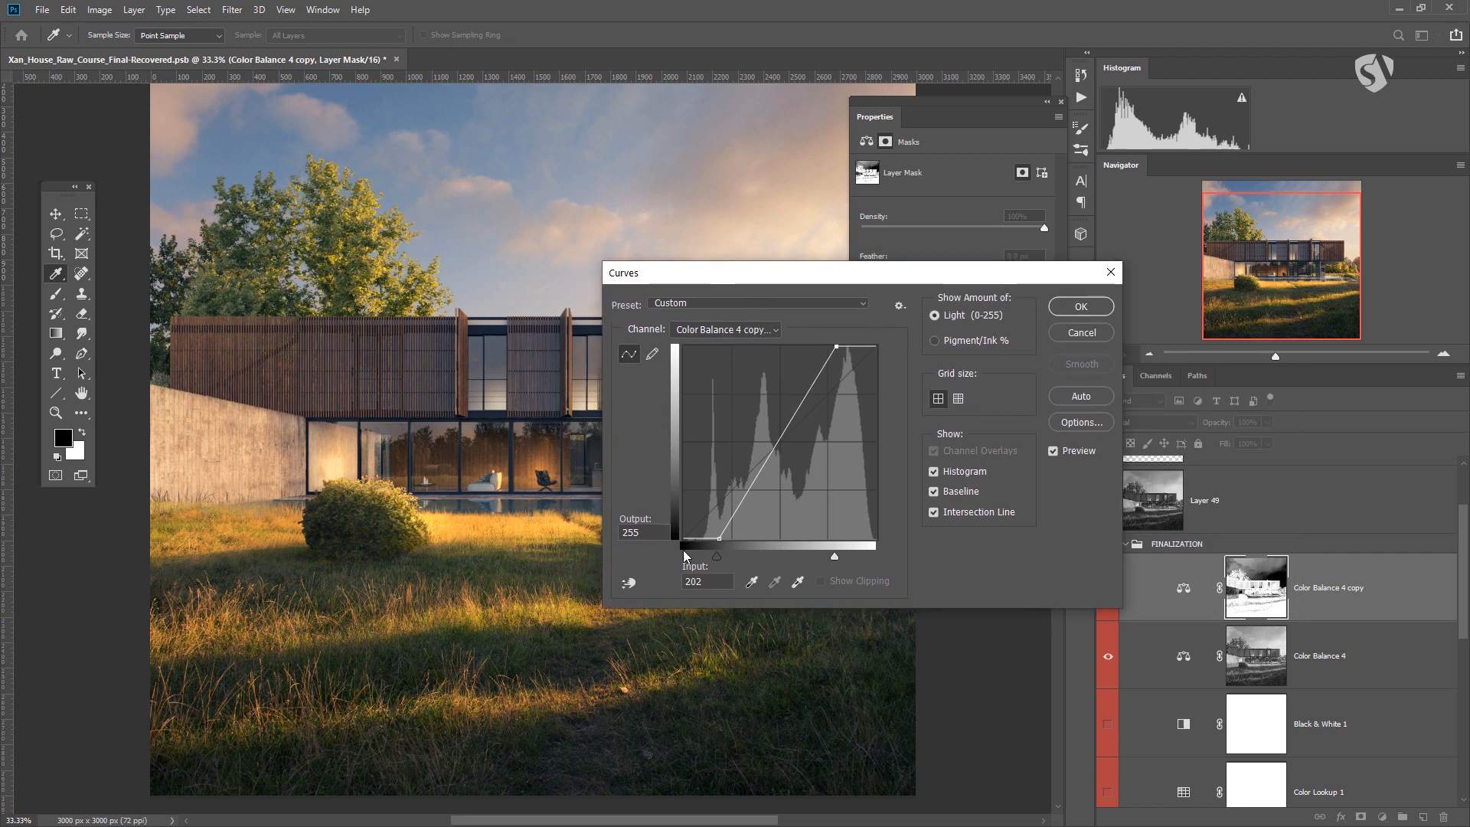
left_click_drag(715, 539, 708, 540)
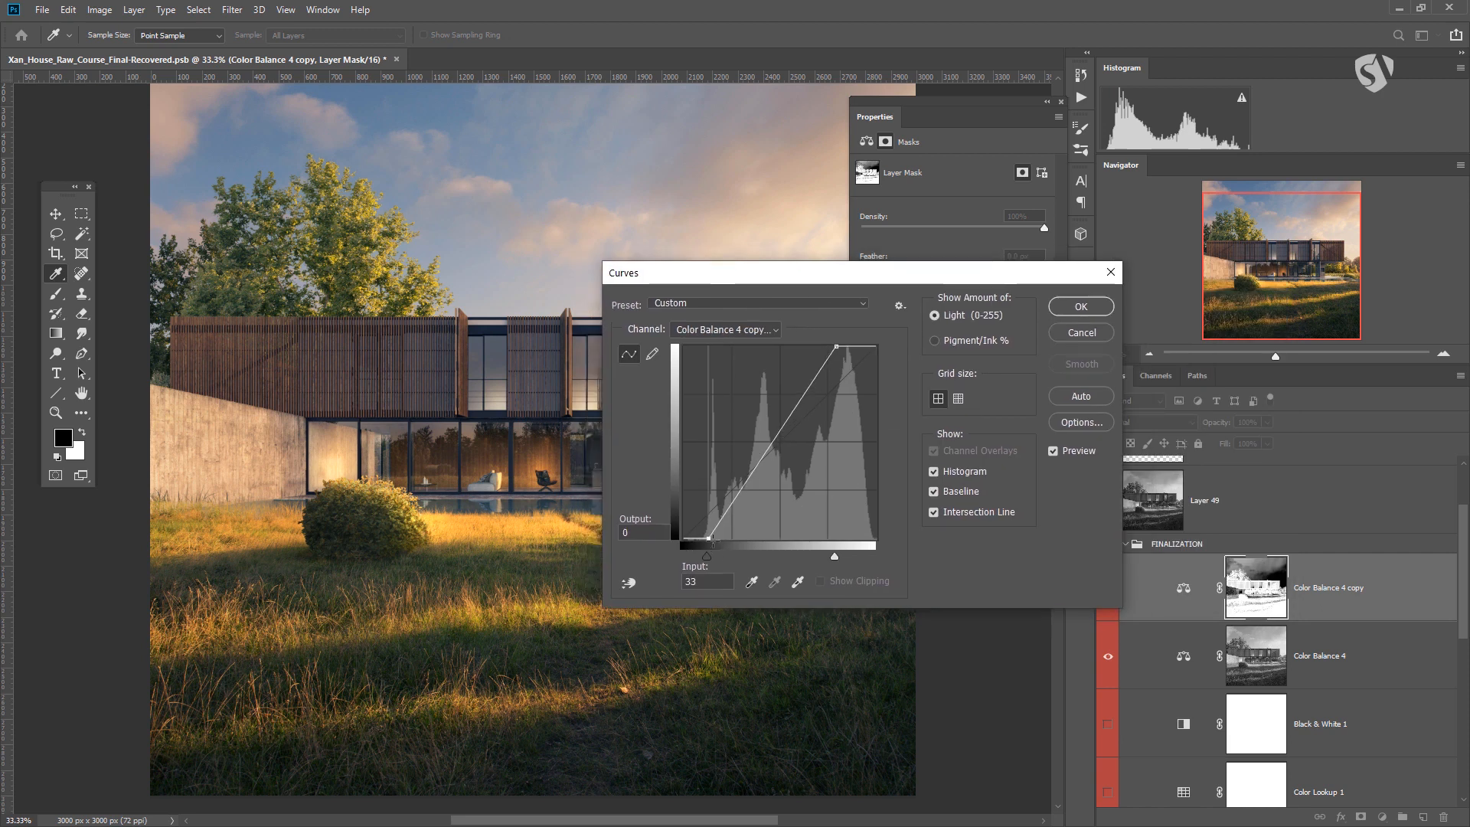
left_click(1081, 306)
Step: Raise the contrast of the Color Balance 4 mask with Curves, setting the black point input to 78 and white point input to 203
left_click(1235, 668)
key("ctrl+m")
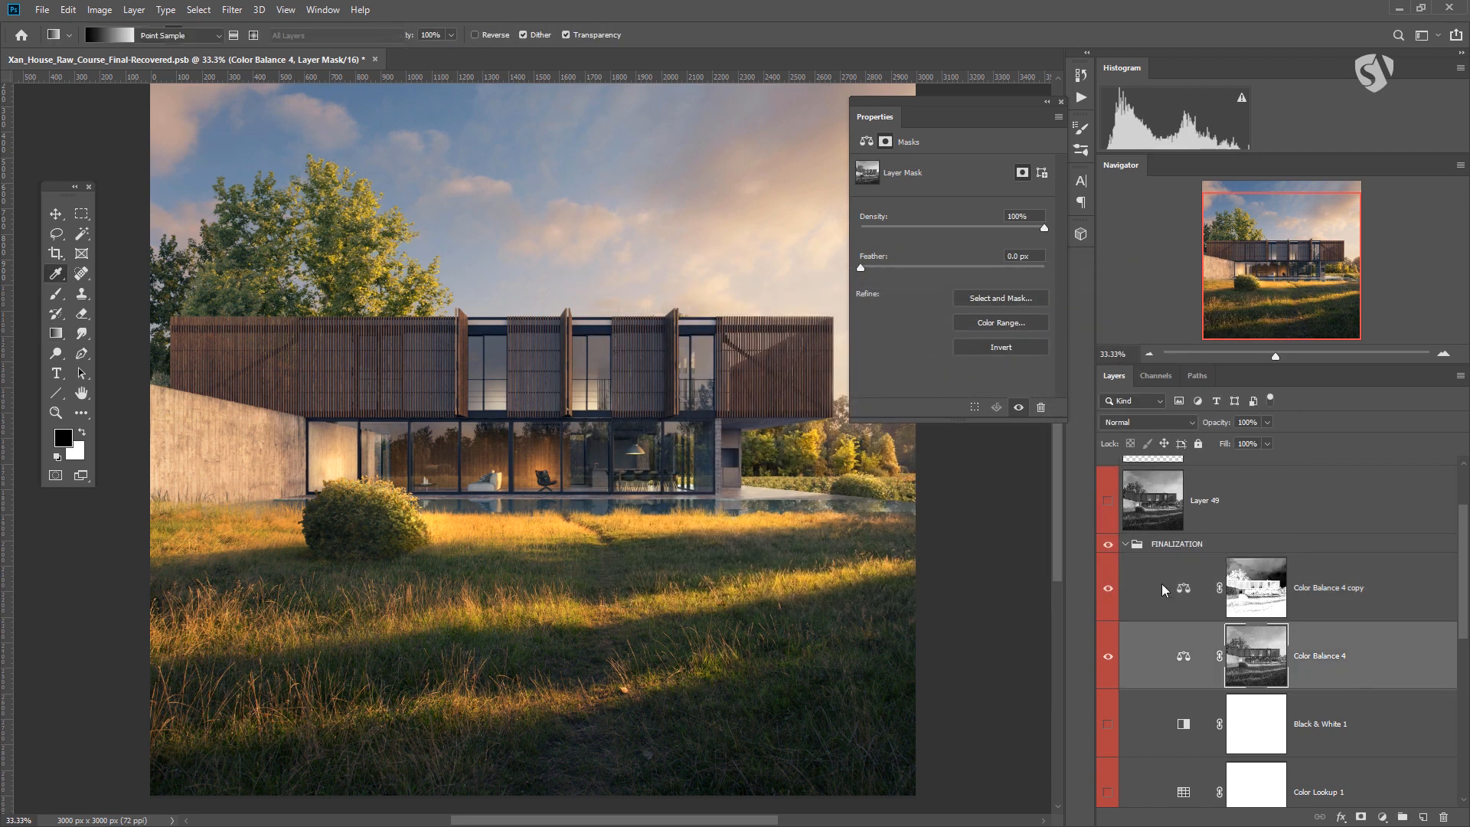
left_click_drag(684, 539, 743, 568)
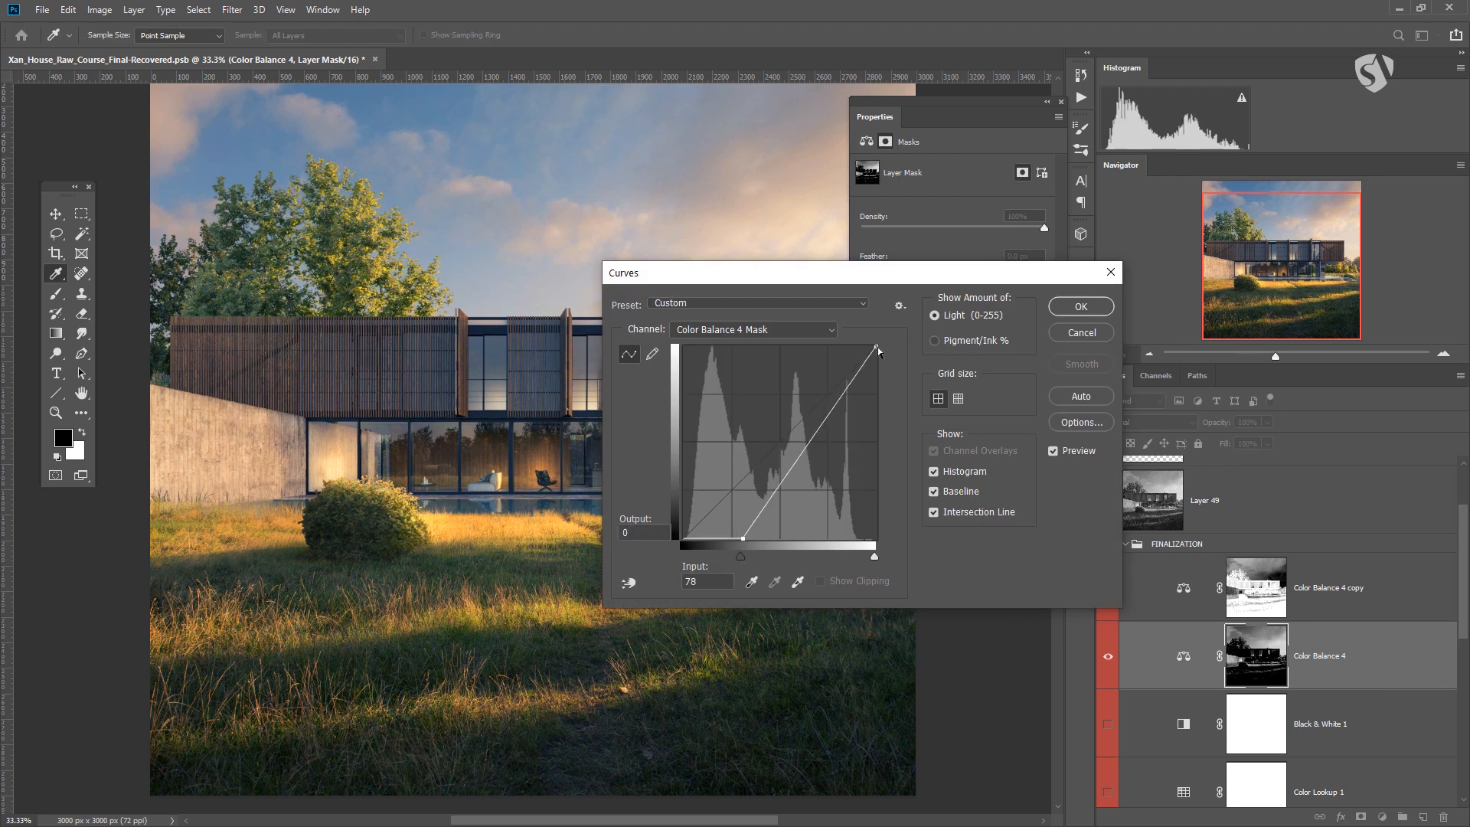
left_click_drag(876, 351, 842, 349)
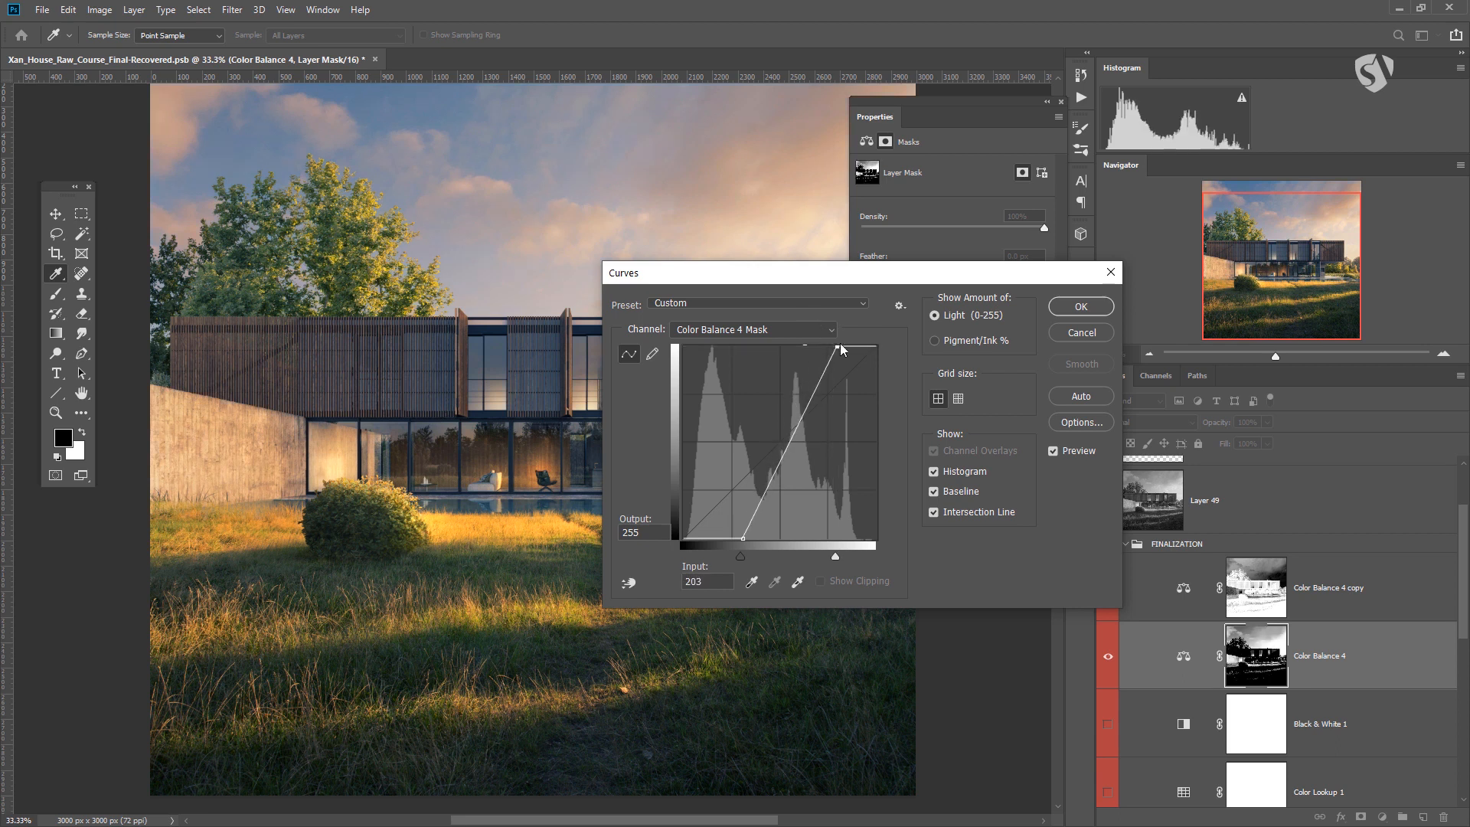
left_click(1081, 306)
Step: Group the two Color Balance layers and name the group "colorbalance"
left_click(1379, 610)
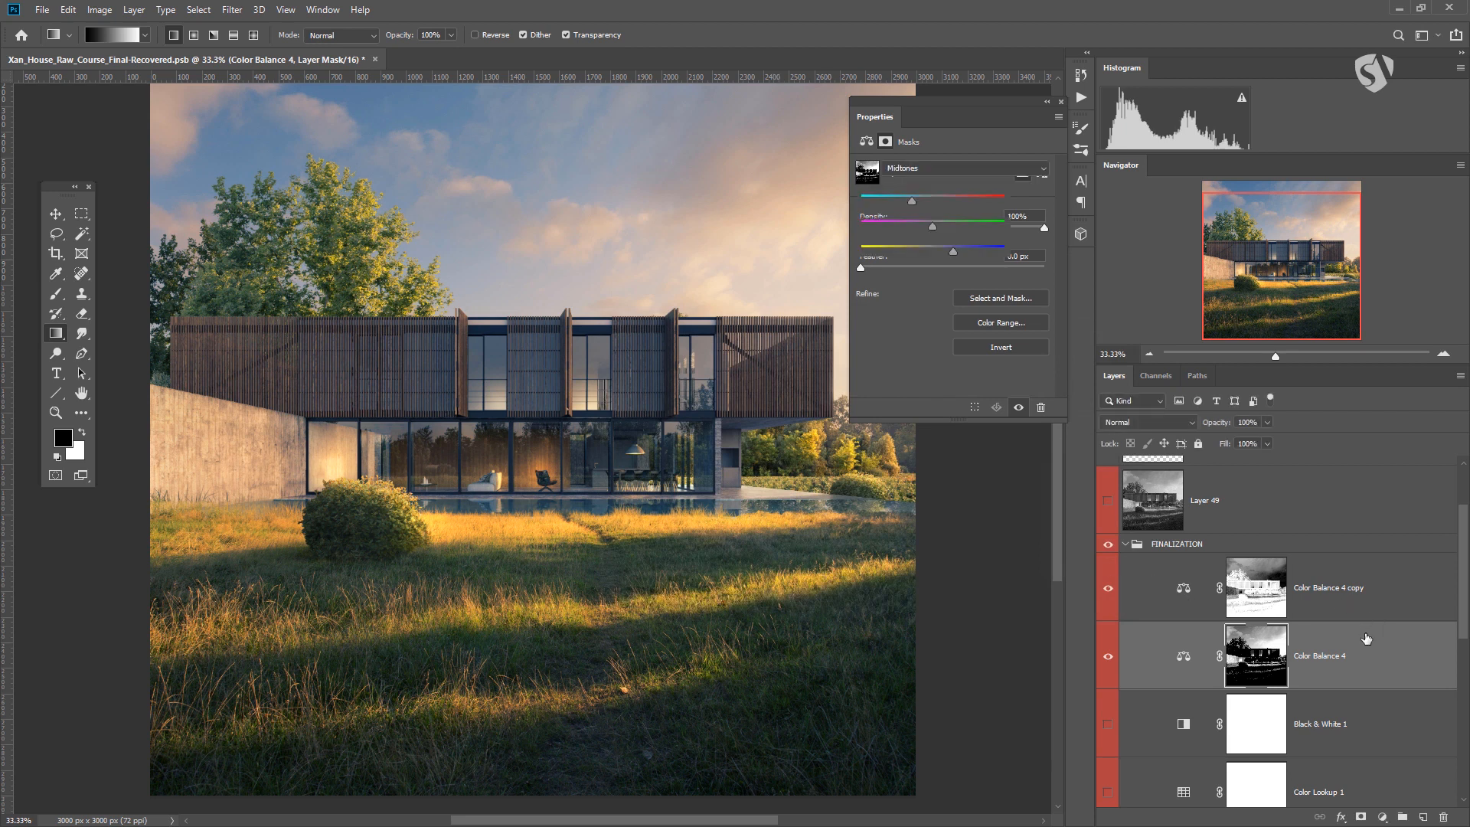
left_click(1302, 632)
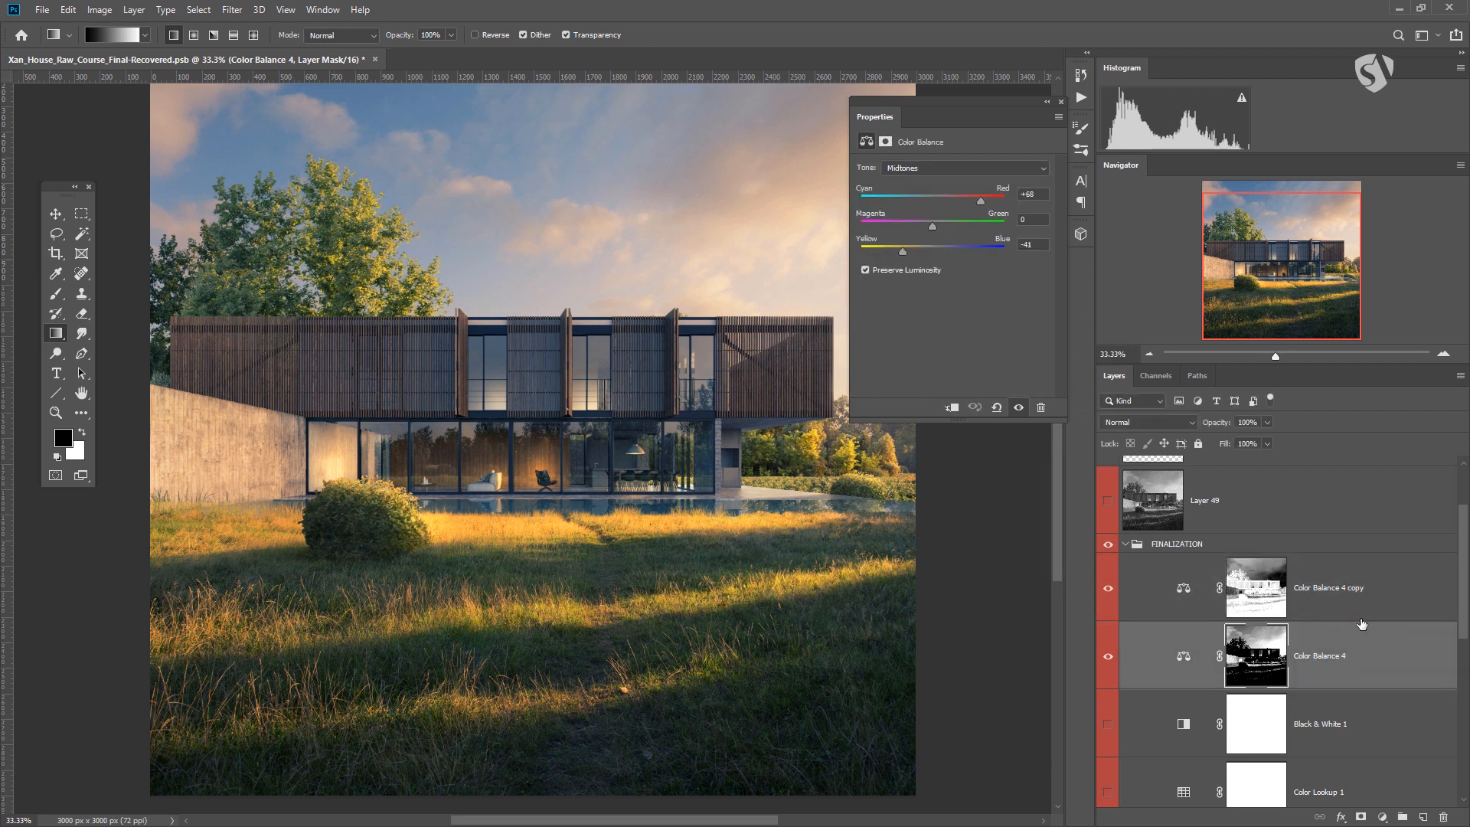
left_click(1388, 607, "shift")
key("ctrl+g")
double_click(1196, 563)
type("colorbalance")
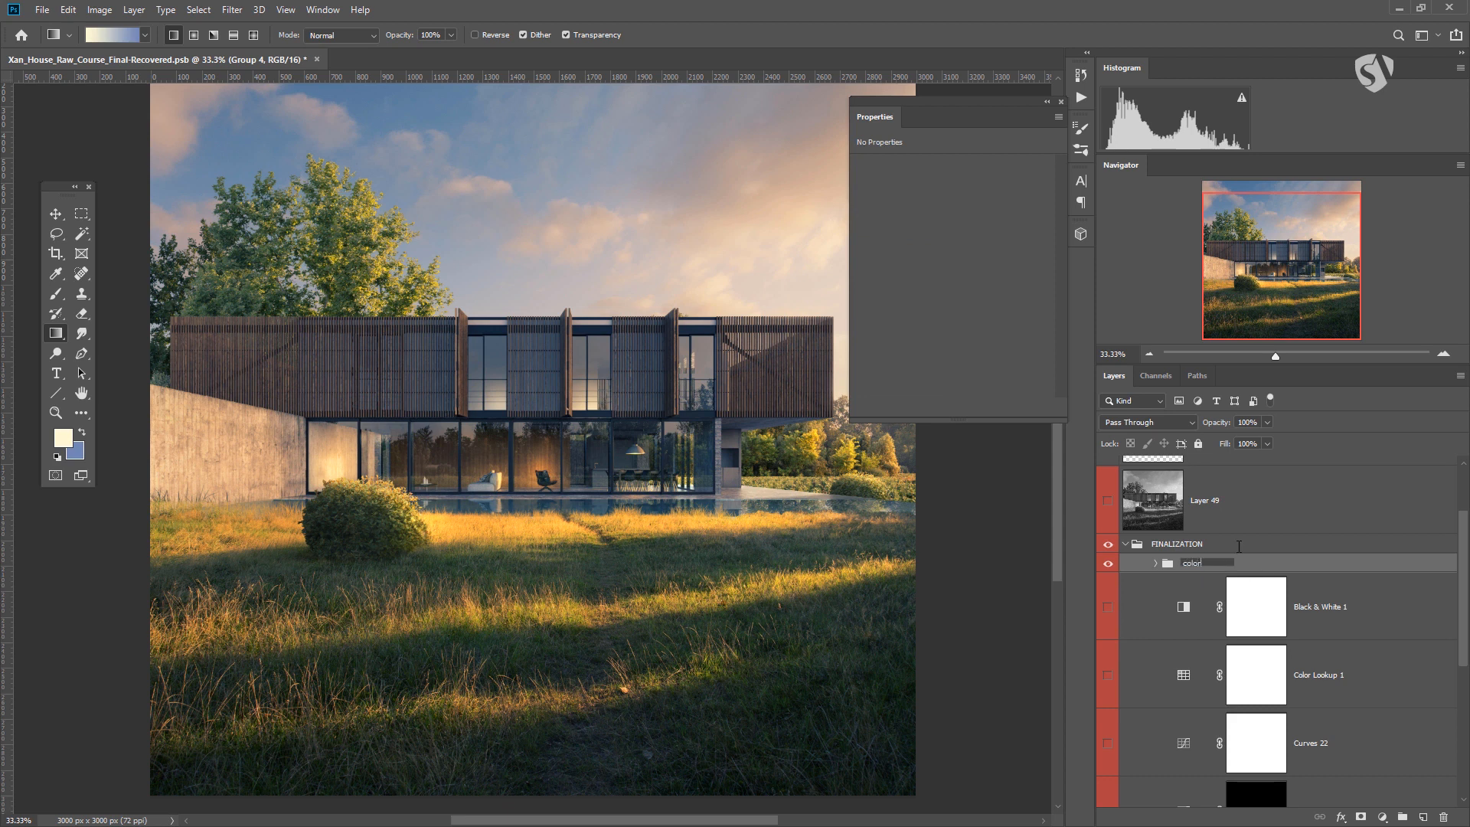
key("Return")
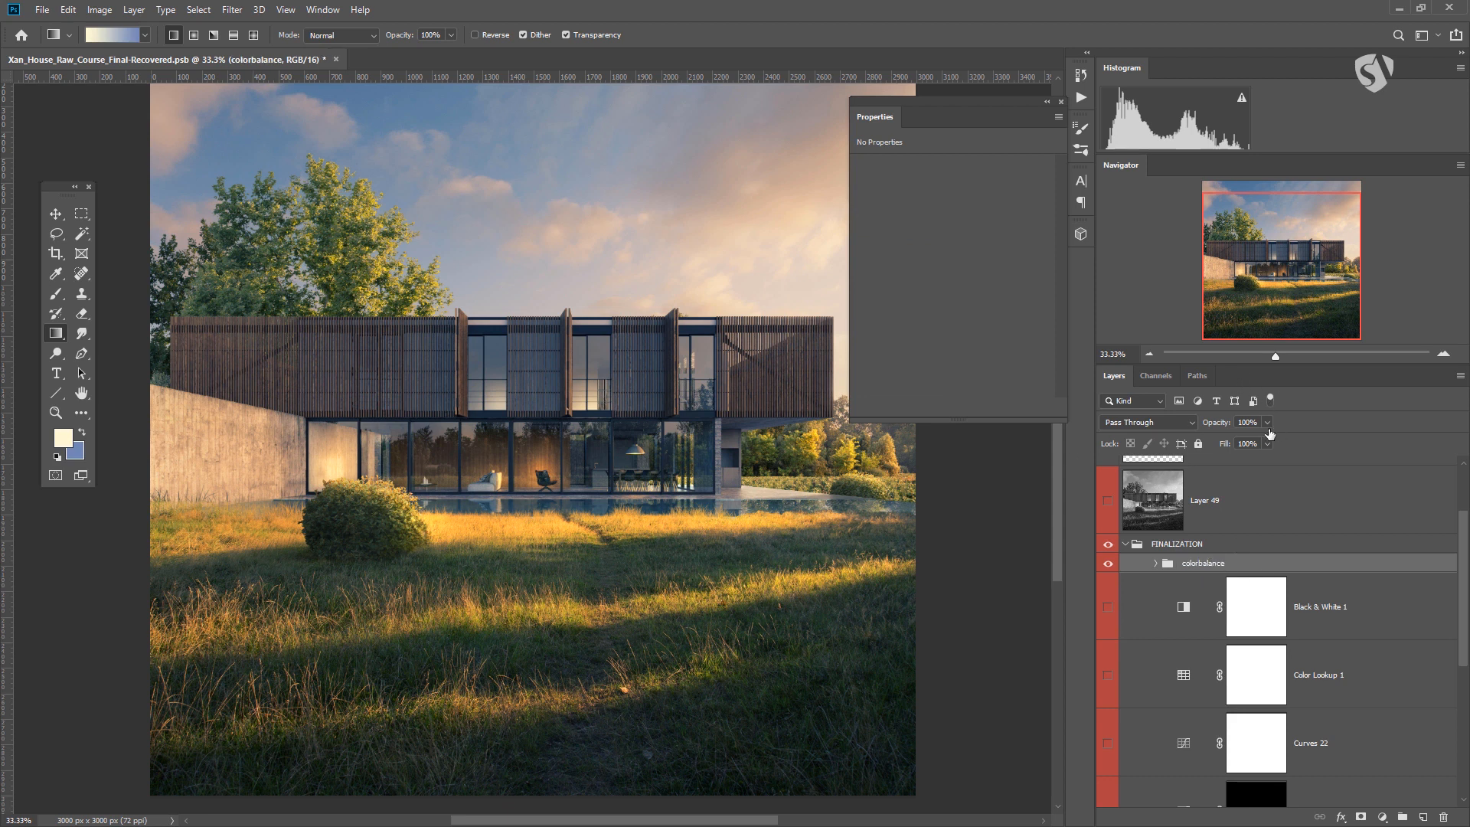
Step: Reduce the colorbalance group's opacity to 37% and hide the group
left_click(1220, 439)
left_click_drag(1220, 440, 1219, 442)
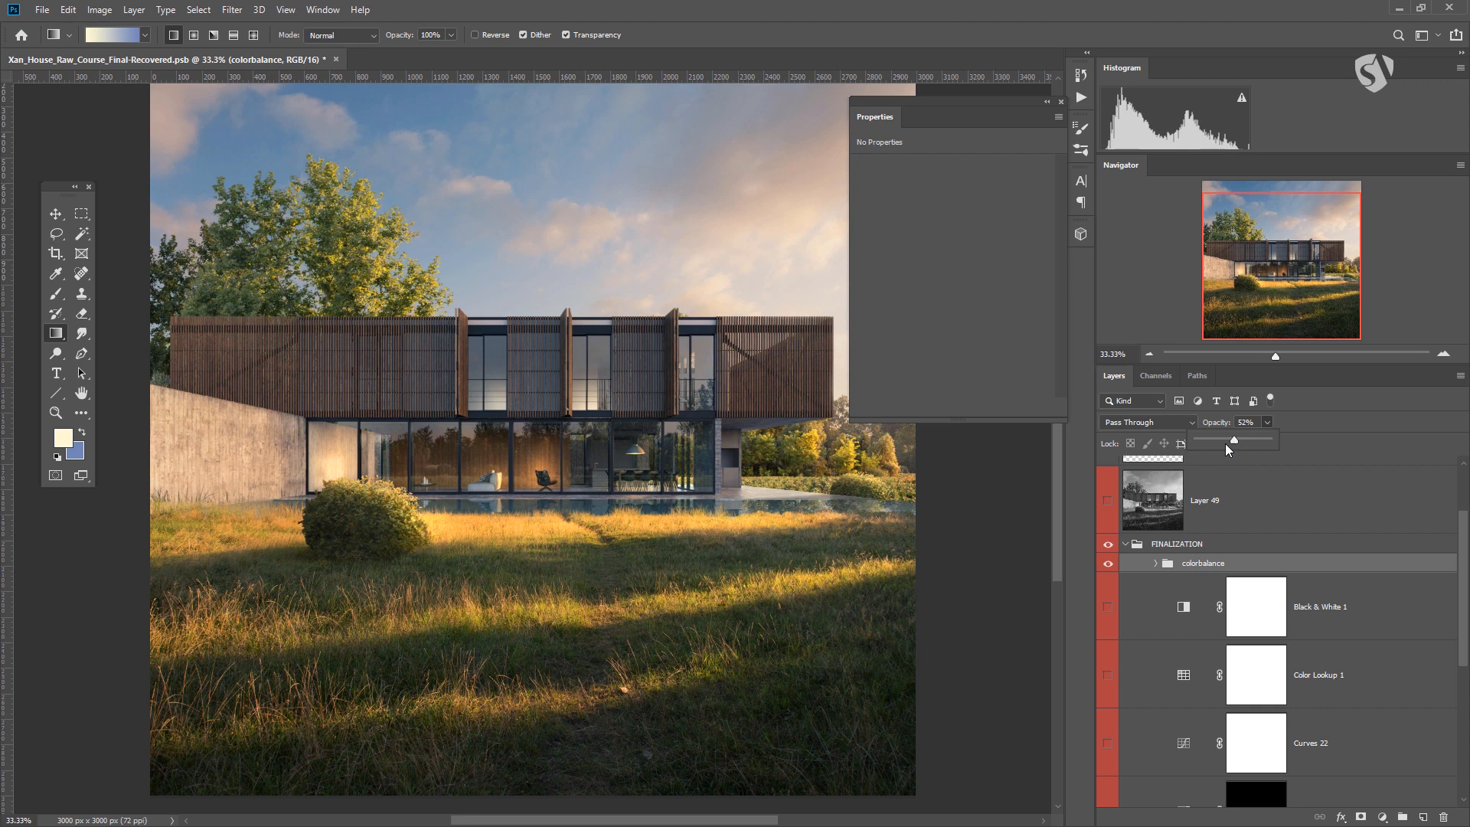
left_click_drag(1233, 441, 1223, 440)
mouse_move(967, 114)
left_mouse_down()
mouse_move(837, 135)
mouse_move(962, 114)
left_mouse_up()
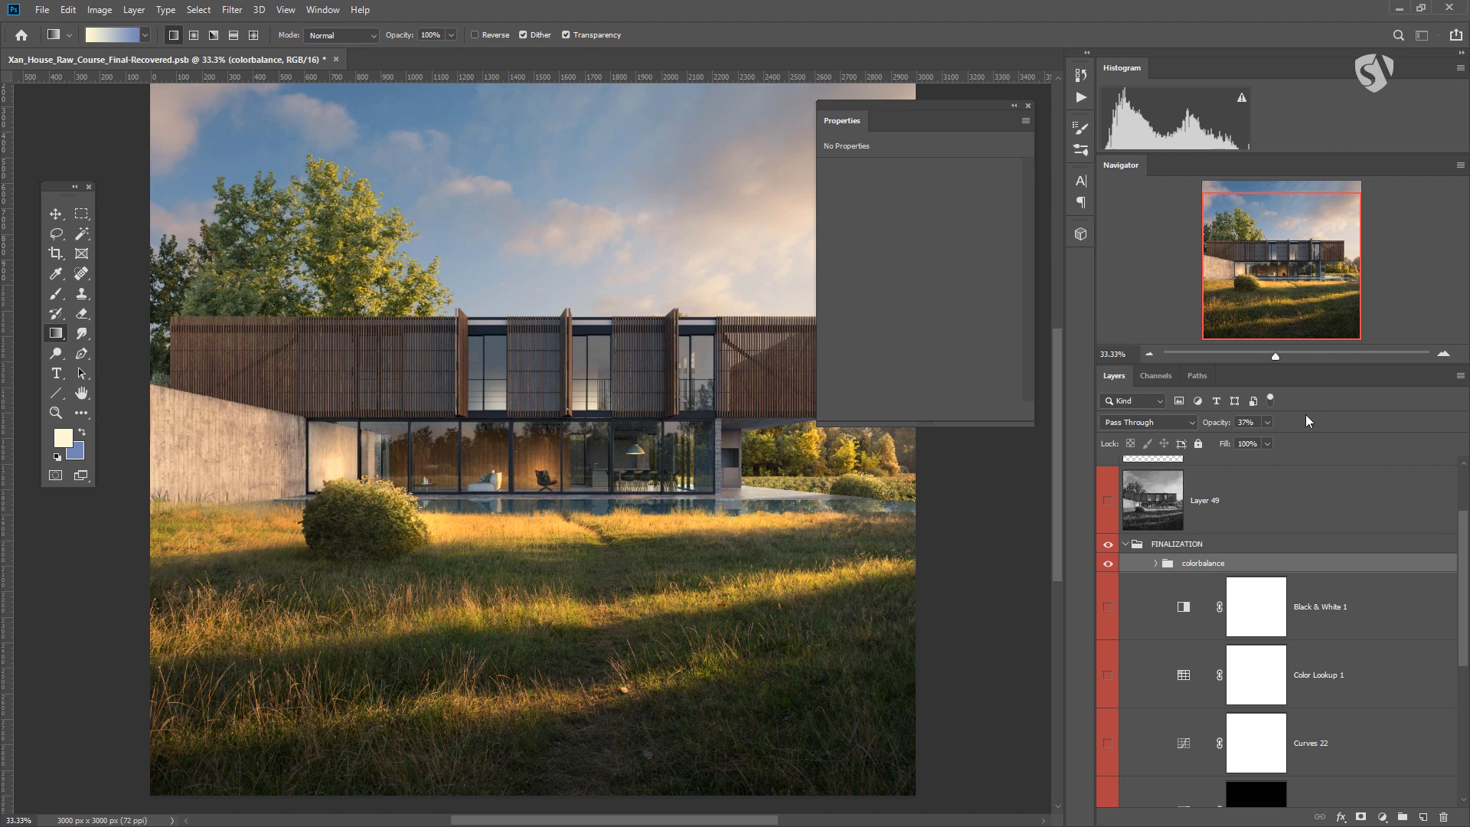
left_click(1108, 565)
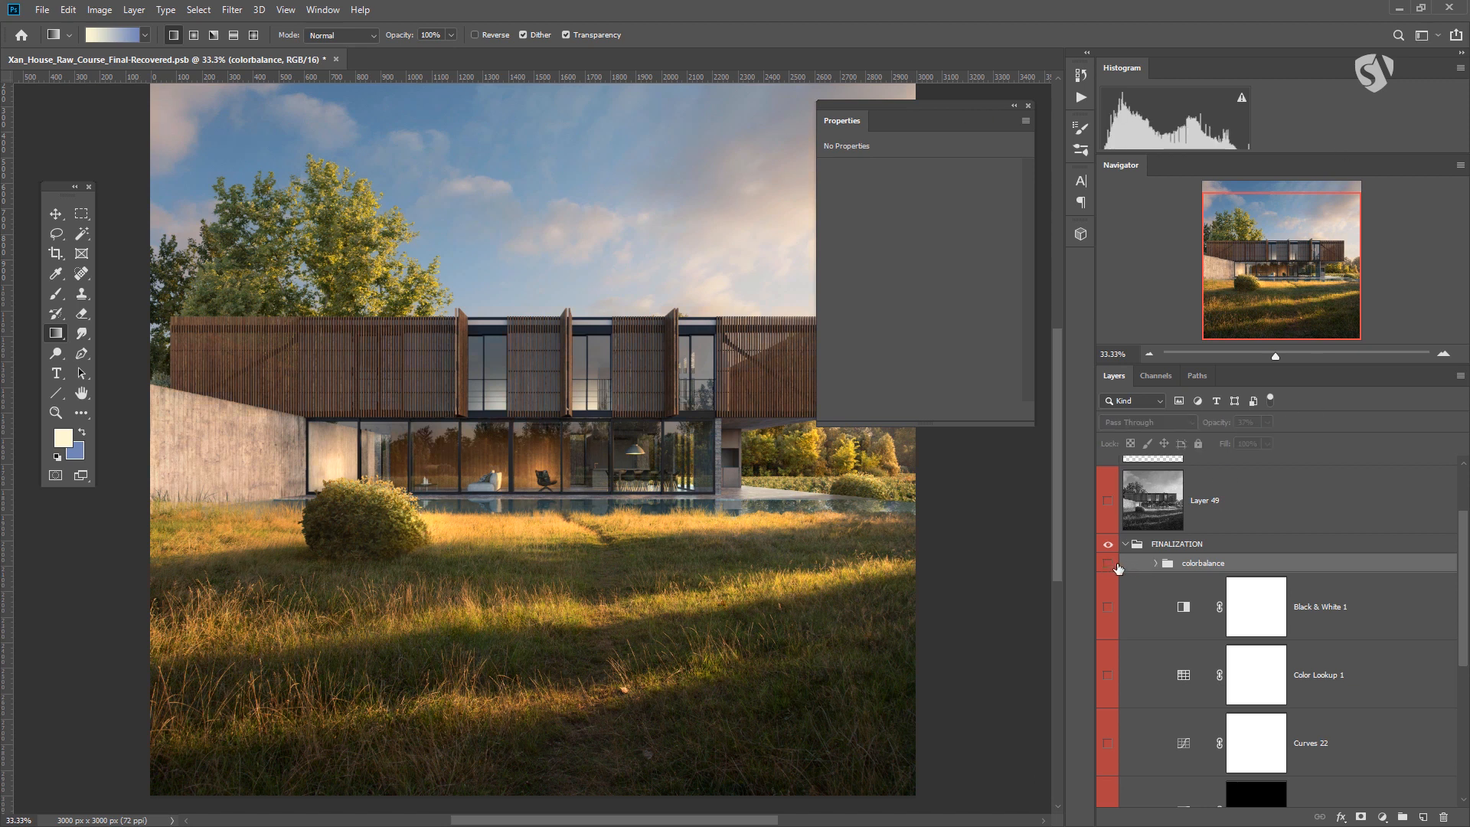
Step: Add a new layer directly above Layer 47 in the FINALIZATION group and set its blend mode to Screen
left_click(1128, 546)
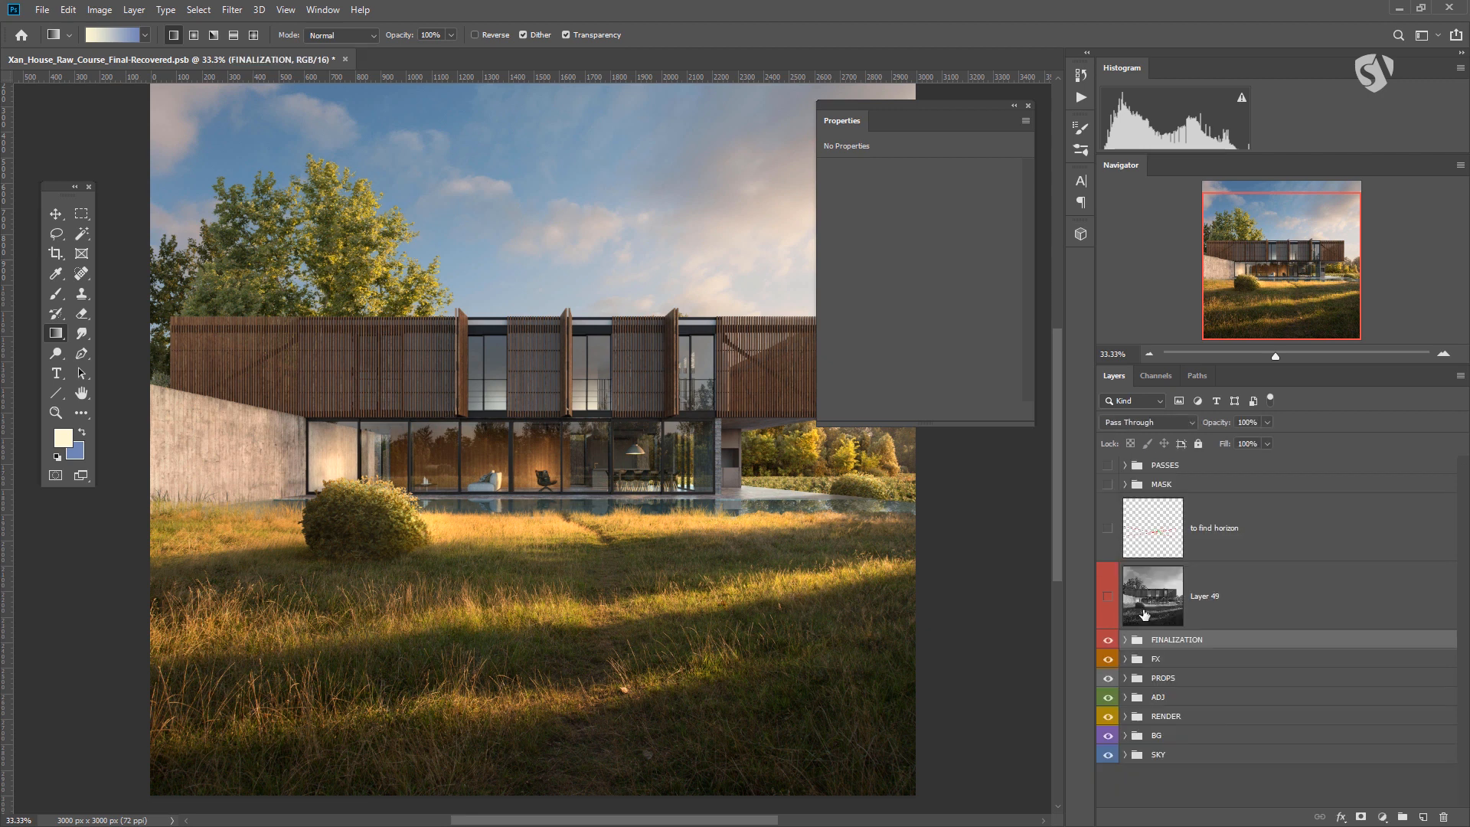
left_click(1125, 639)
scroll(1139, 640, "down", 3)
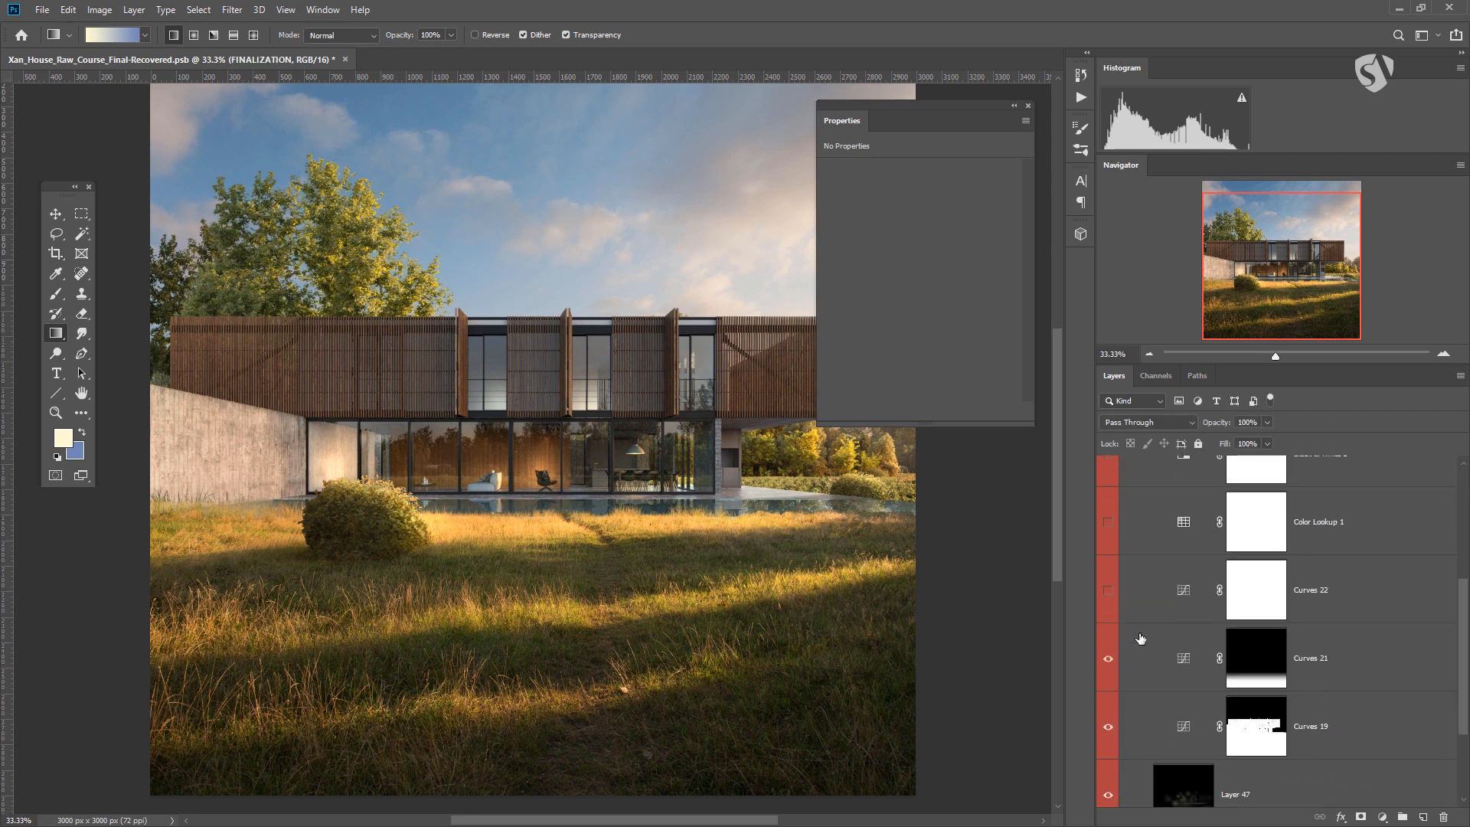
scroll(1200, 605, "up", 3)
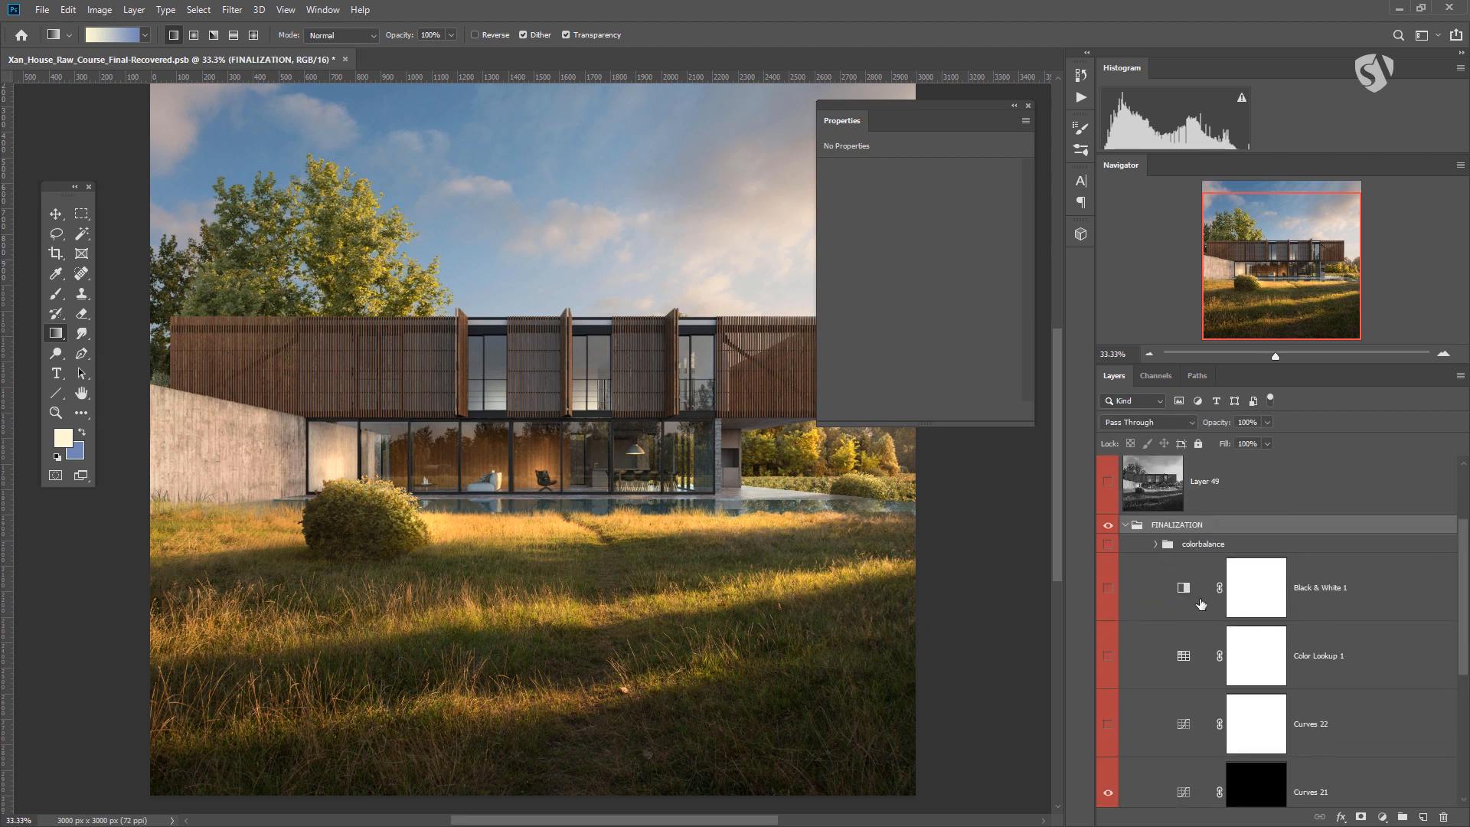
scroll(1191, 582, "down", 5)
left_click(1179, 646)
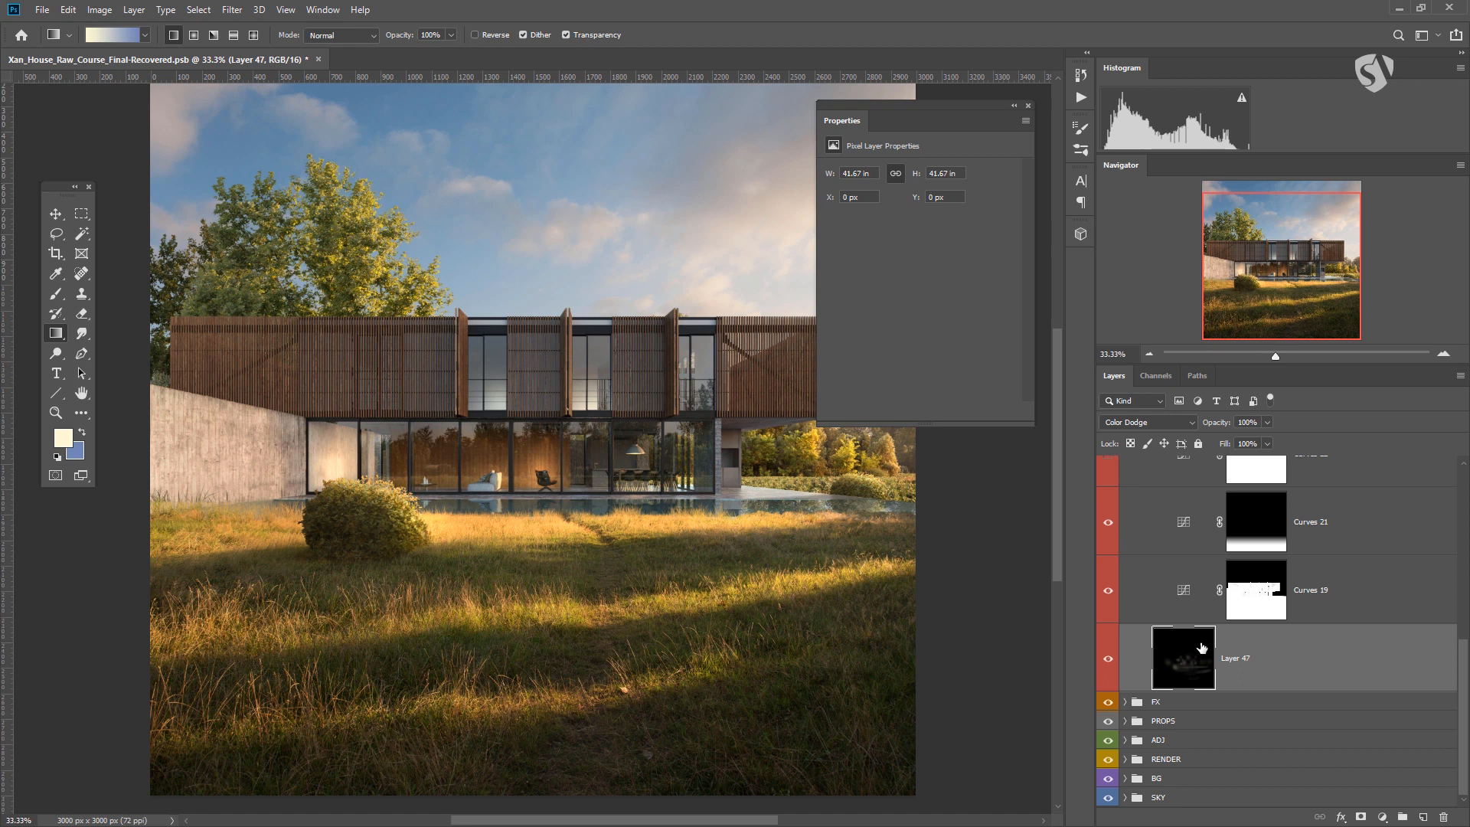
scroll(1248, 625, "up", 3)
scroll(1248, 626, "up", 1)
scroll(1248, 625, "down", 2)
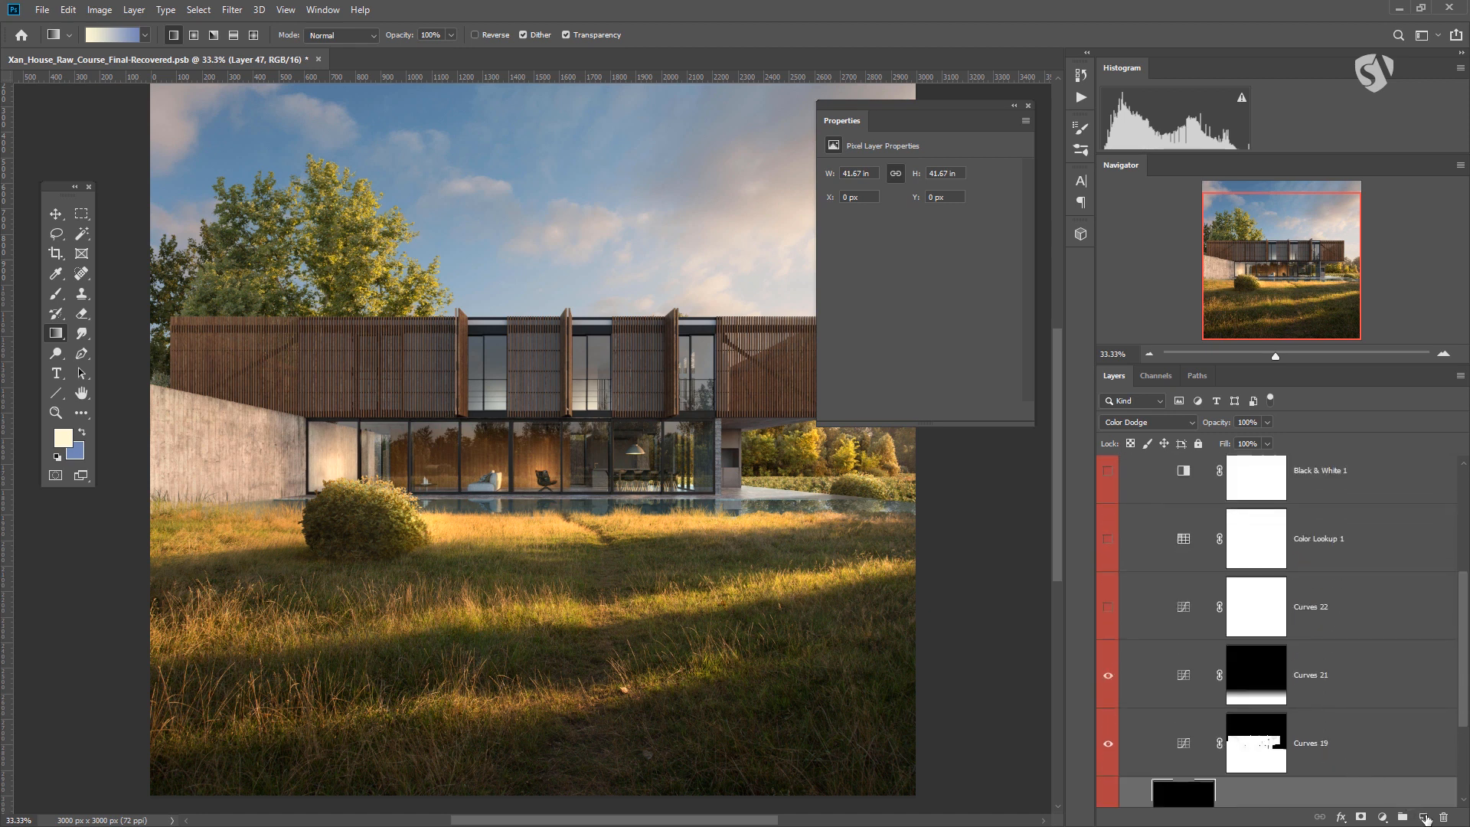
left_click(1423, 817)
left_click(1148, 422)
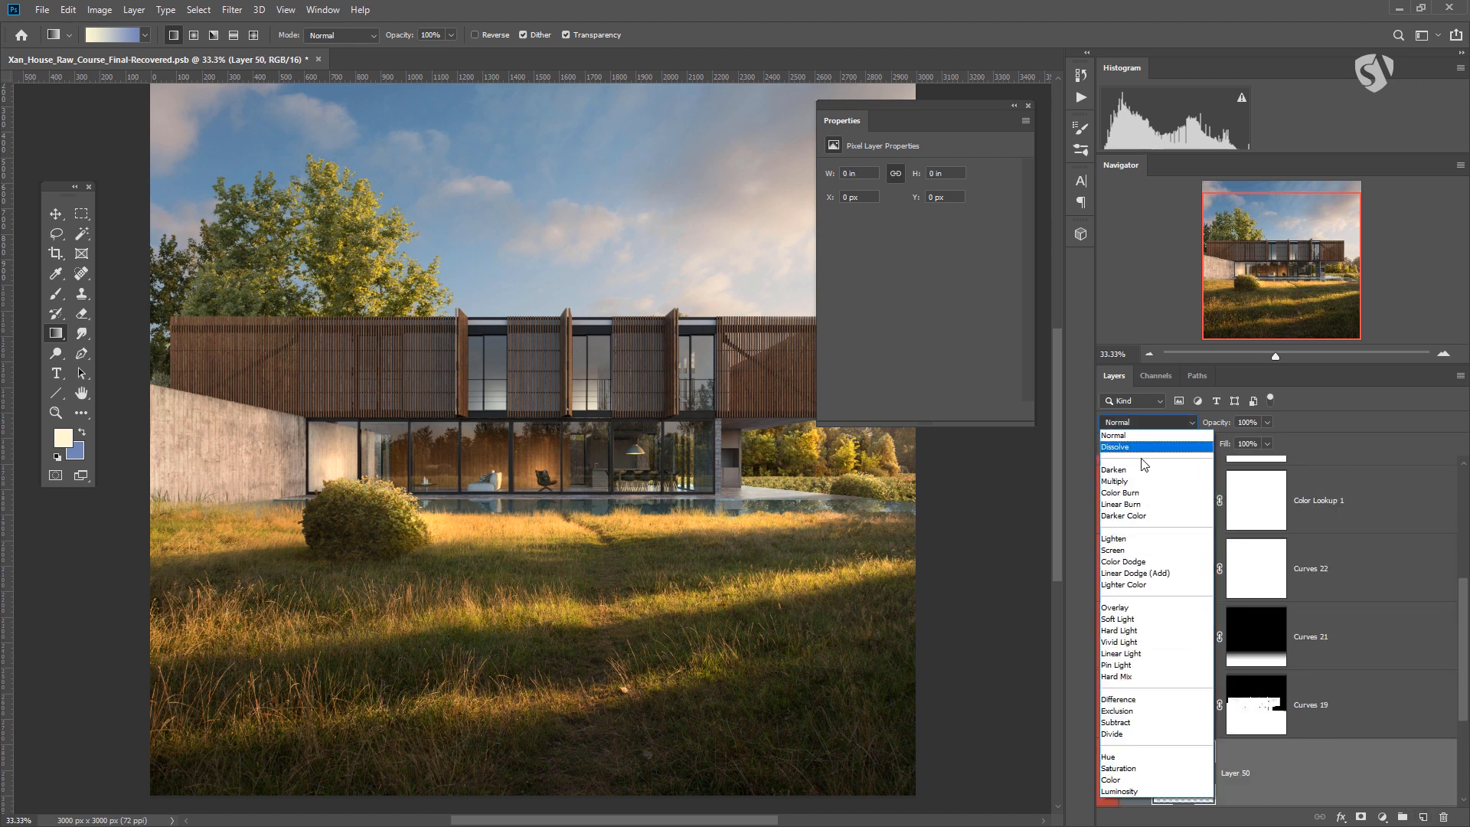
left_click(1133, 536)
Step: Choose the Brush tool and set its size to 6 px and hardness to 46%
left_click(56, 293)
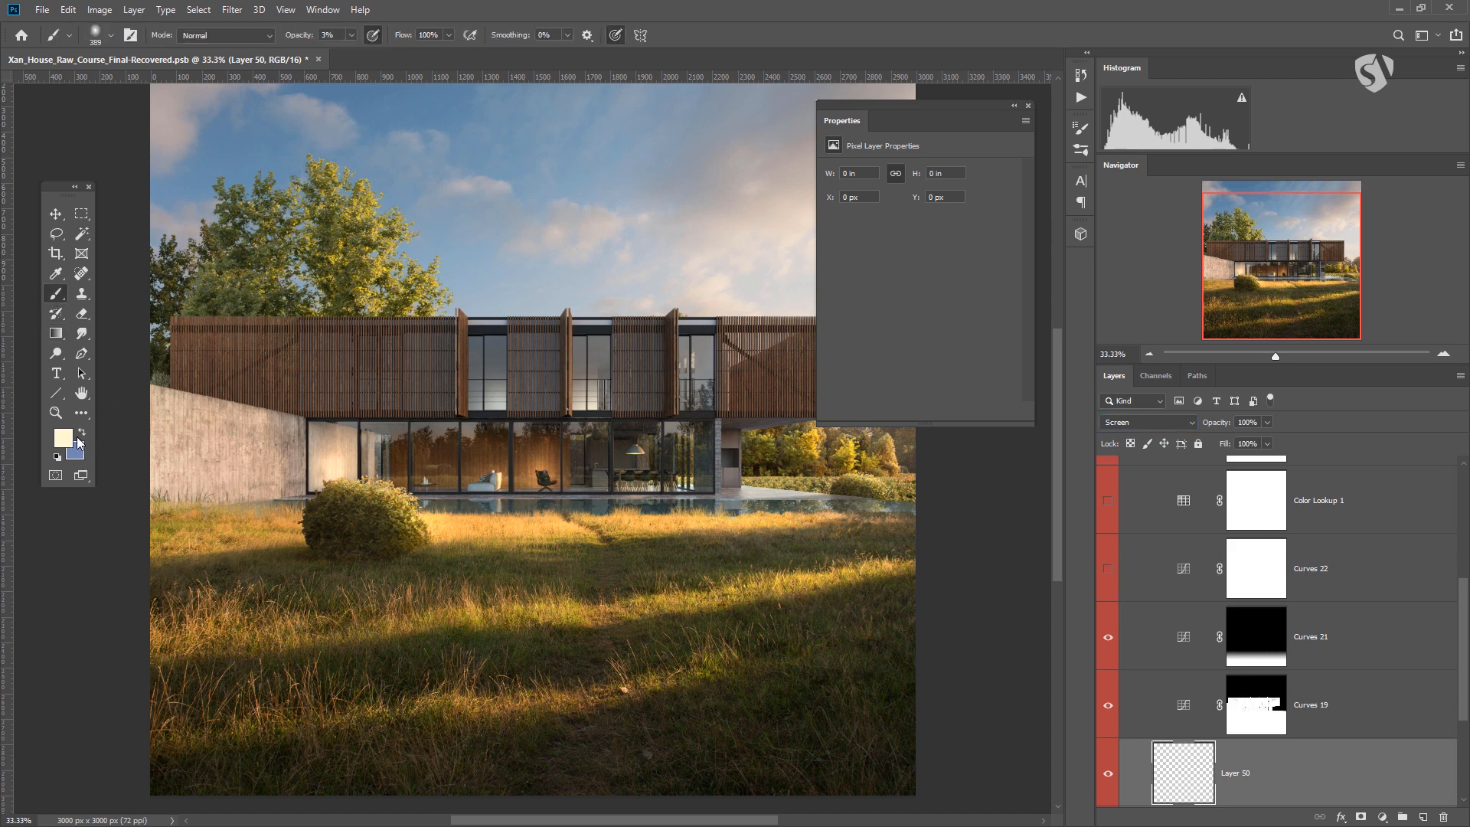
right_click(532, 490)
left_click(615, 404)
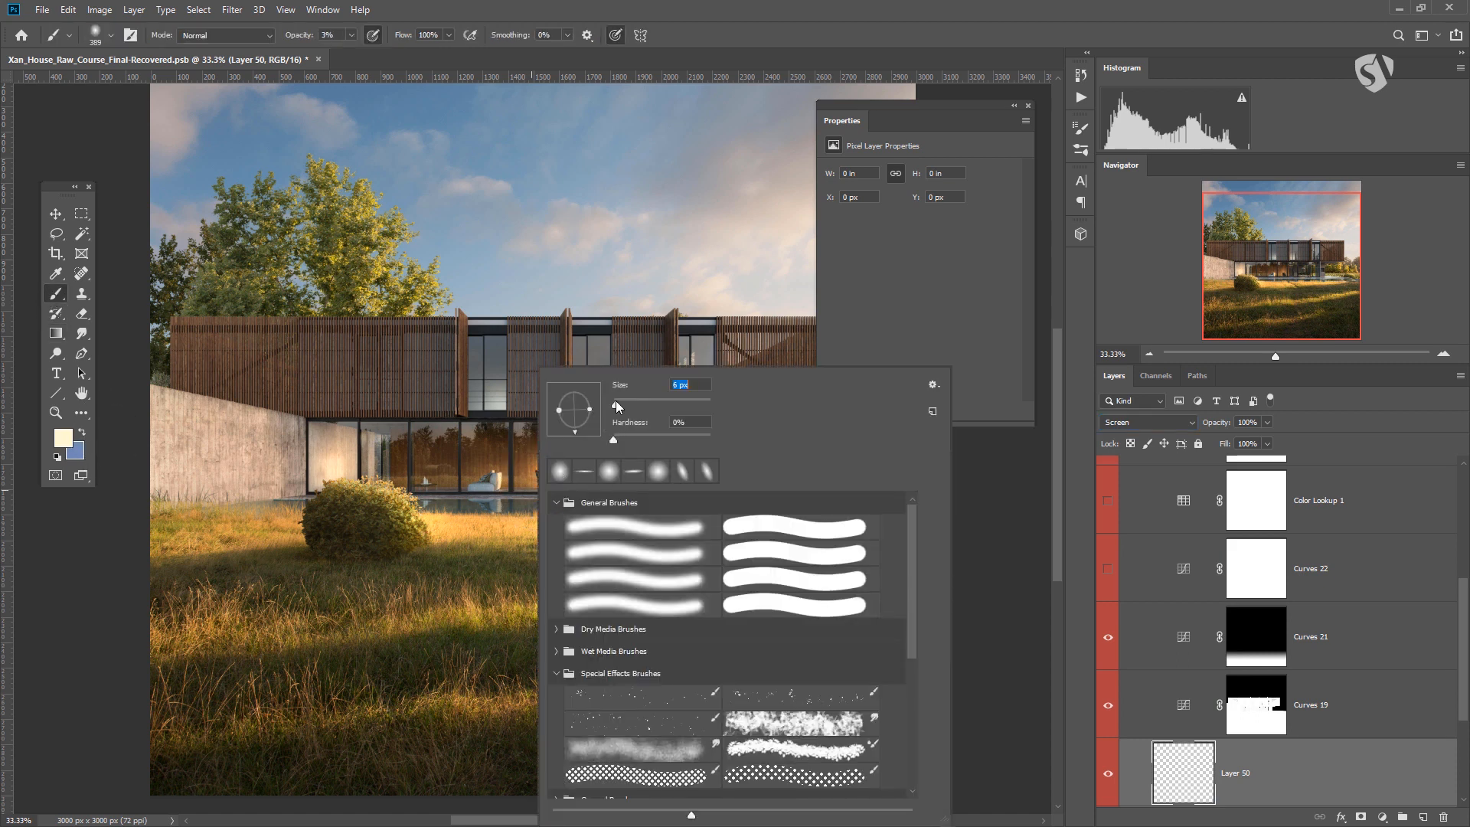
left_click(659, 436)
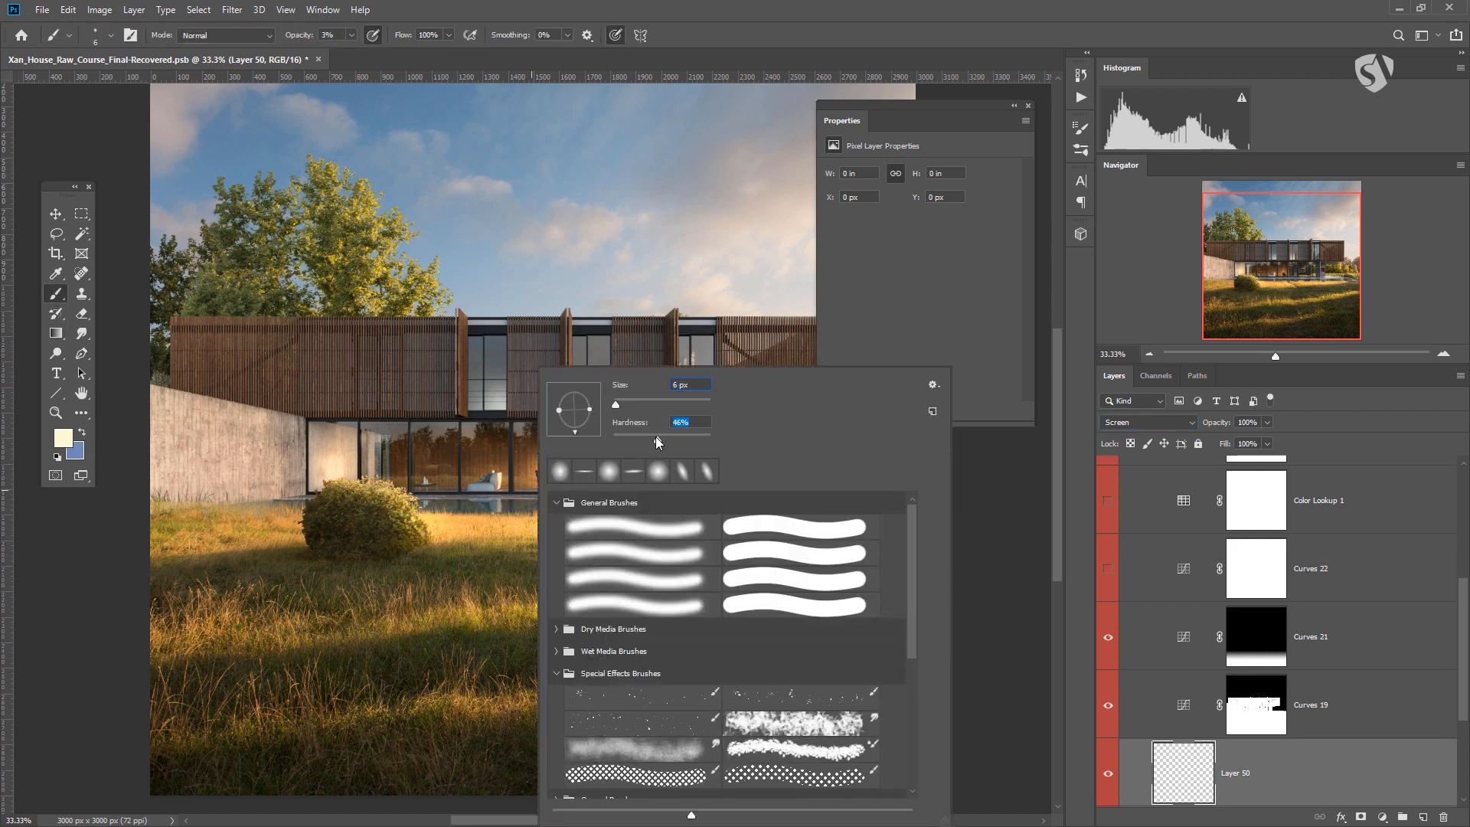
left_click(615, 403)
Step: Shrink the brush to 2 px and raise its opacity to 49% for fine edge highlights on the upper-floor shutters
left_click(55, 414)
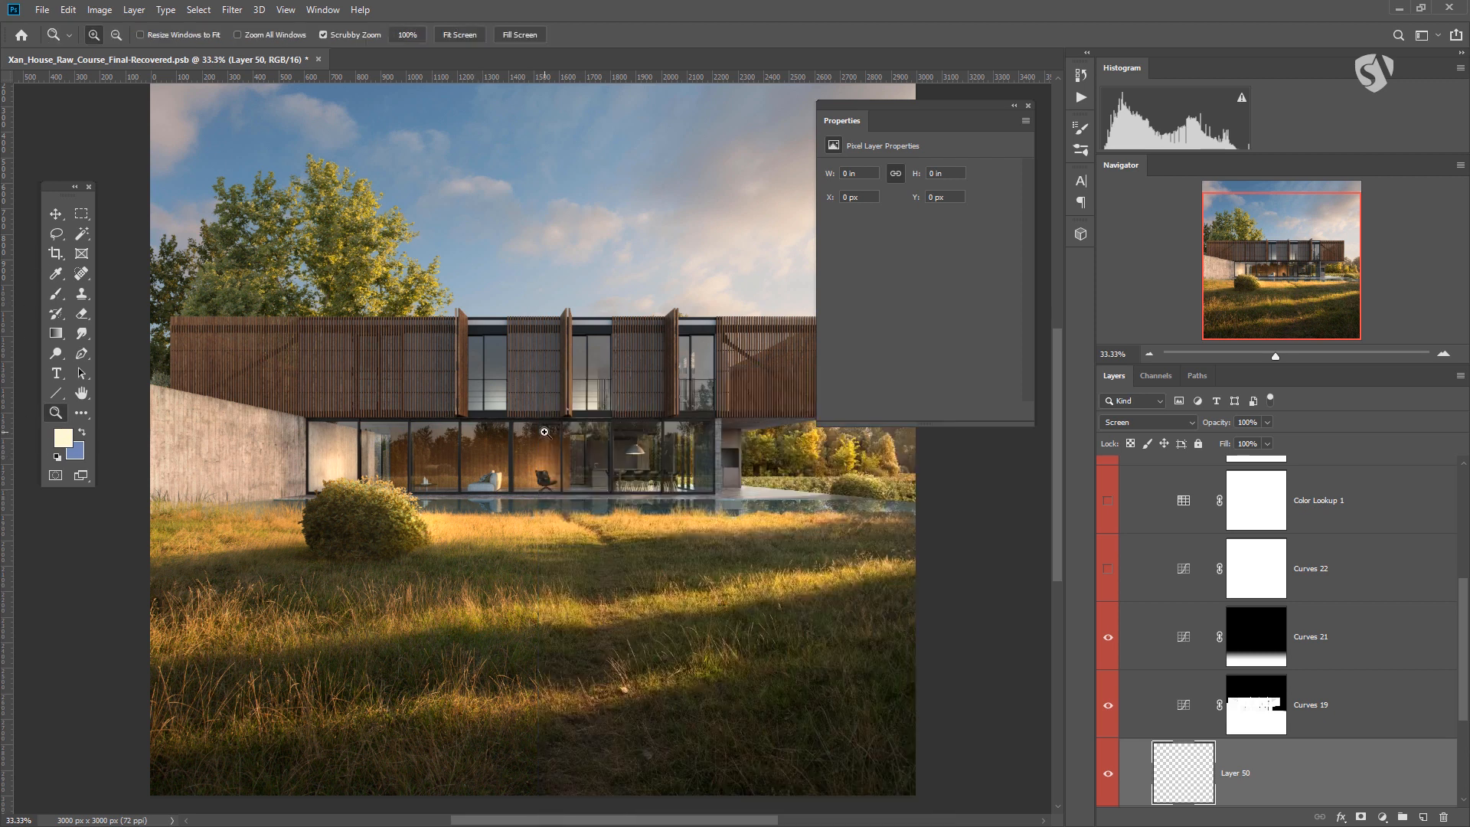
left_click(544, 432)
left_click(545, 431)
left_click(544, 432)
left_click(544, 432)
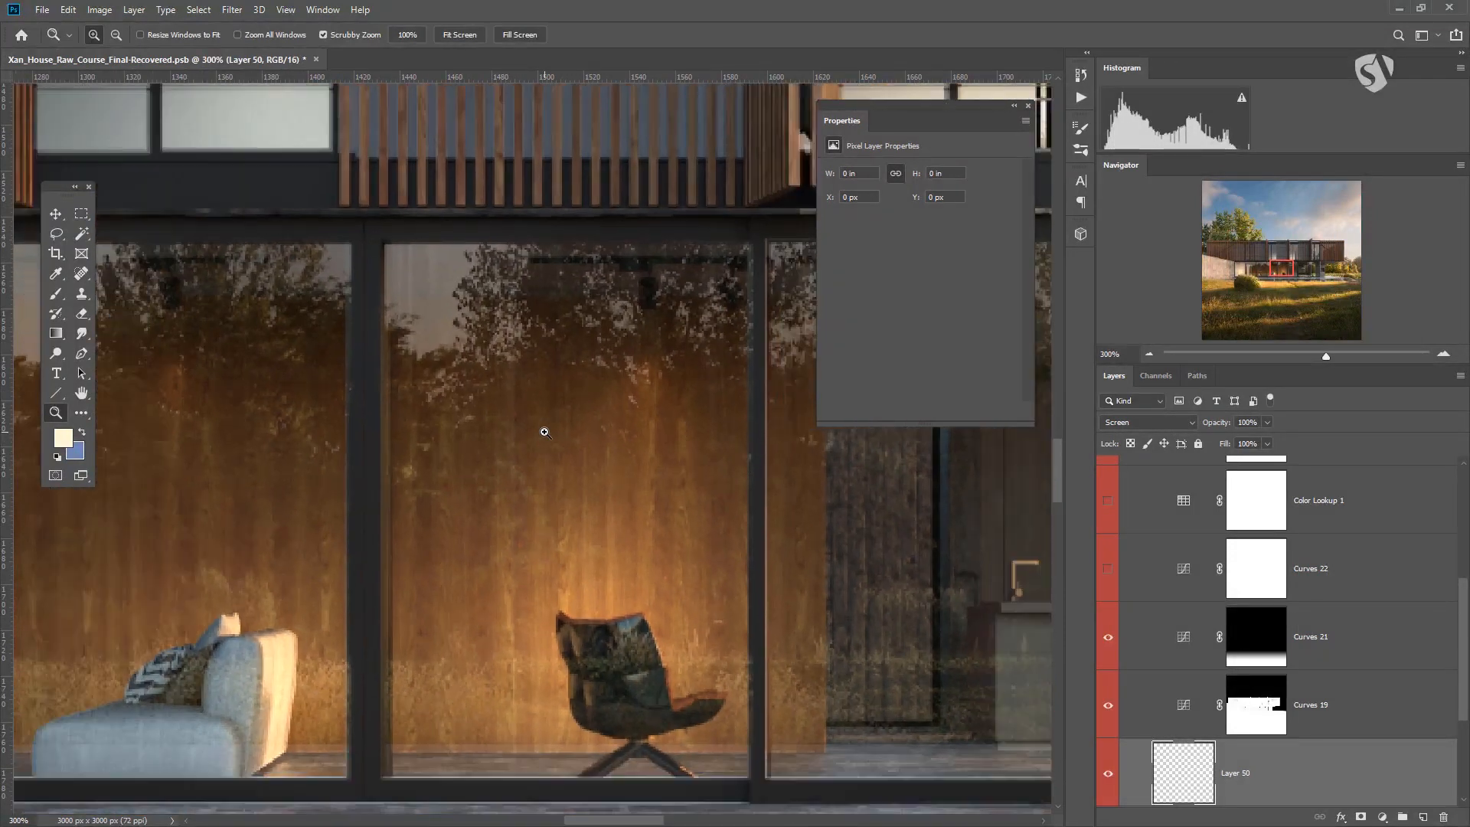
left_click_drag(721, 470, 182, 526)
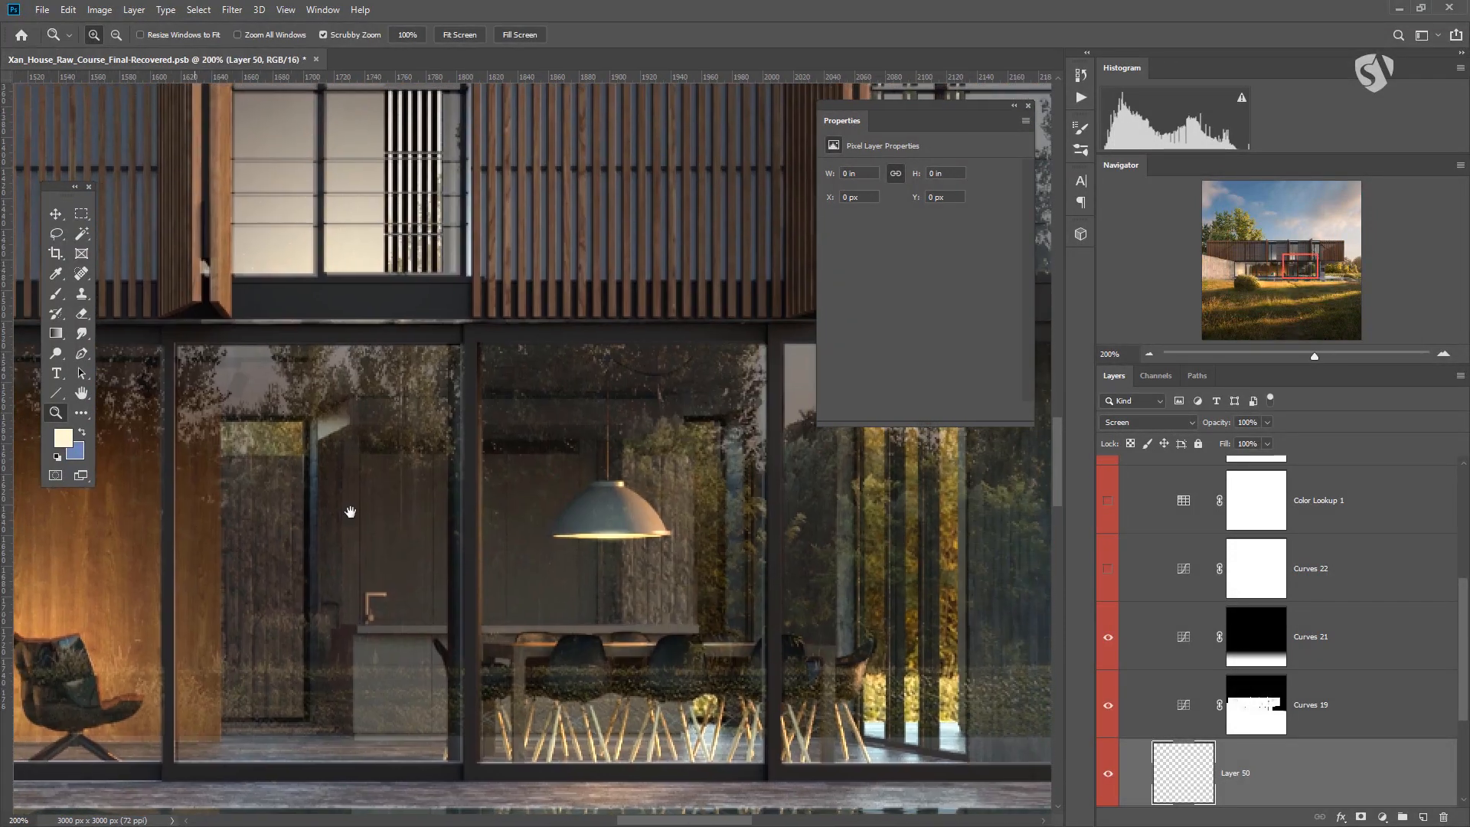
left_click_drag(493, 416, 599, 675)
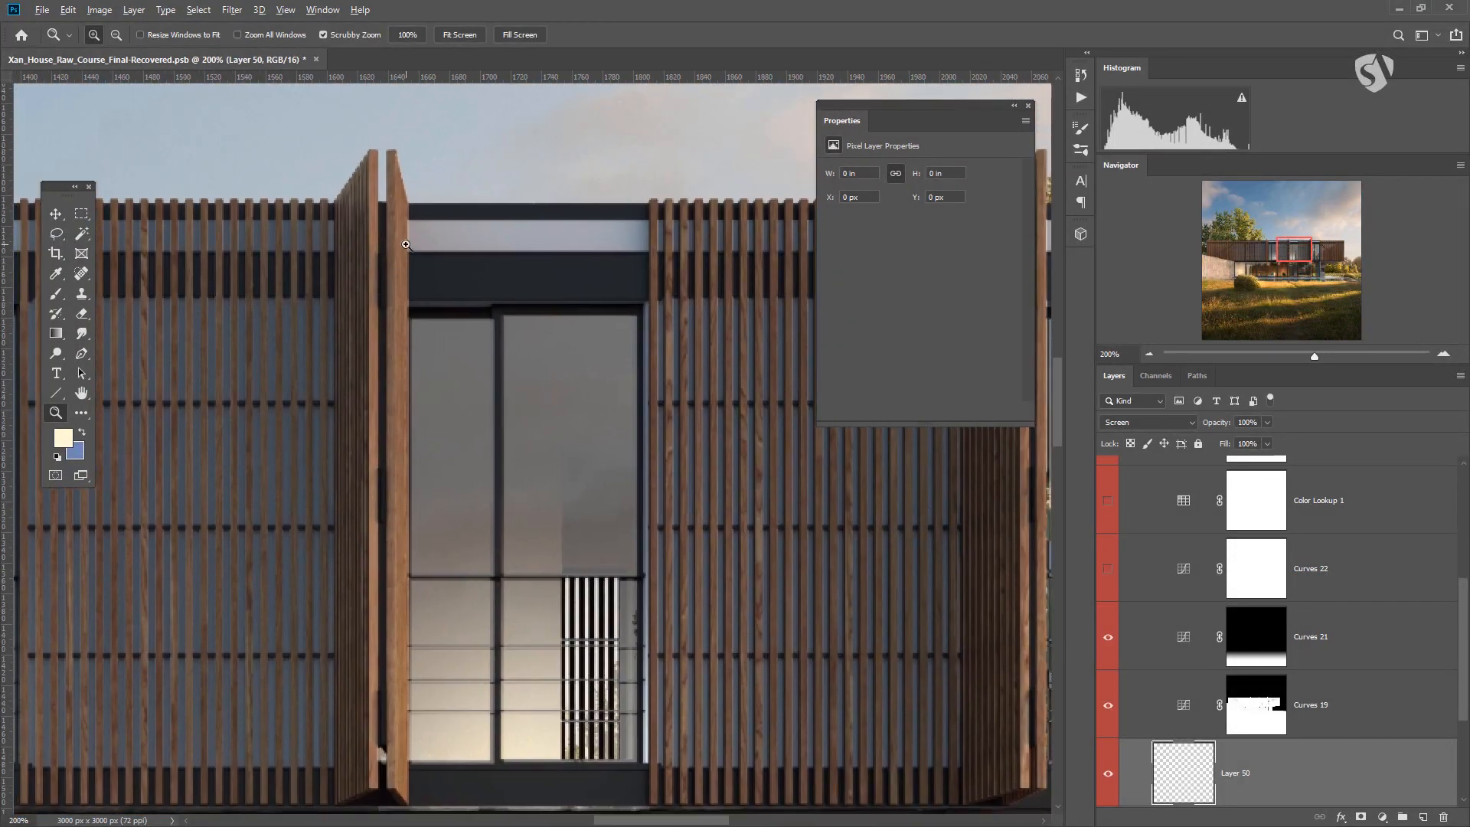
key("b")
right_click(475, 248, "alt")
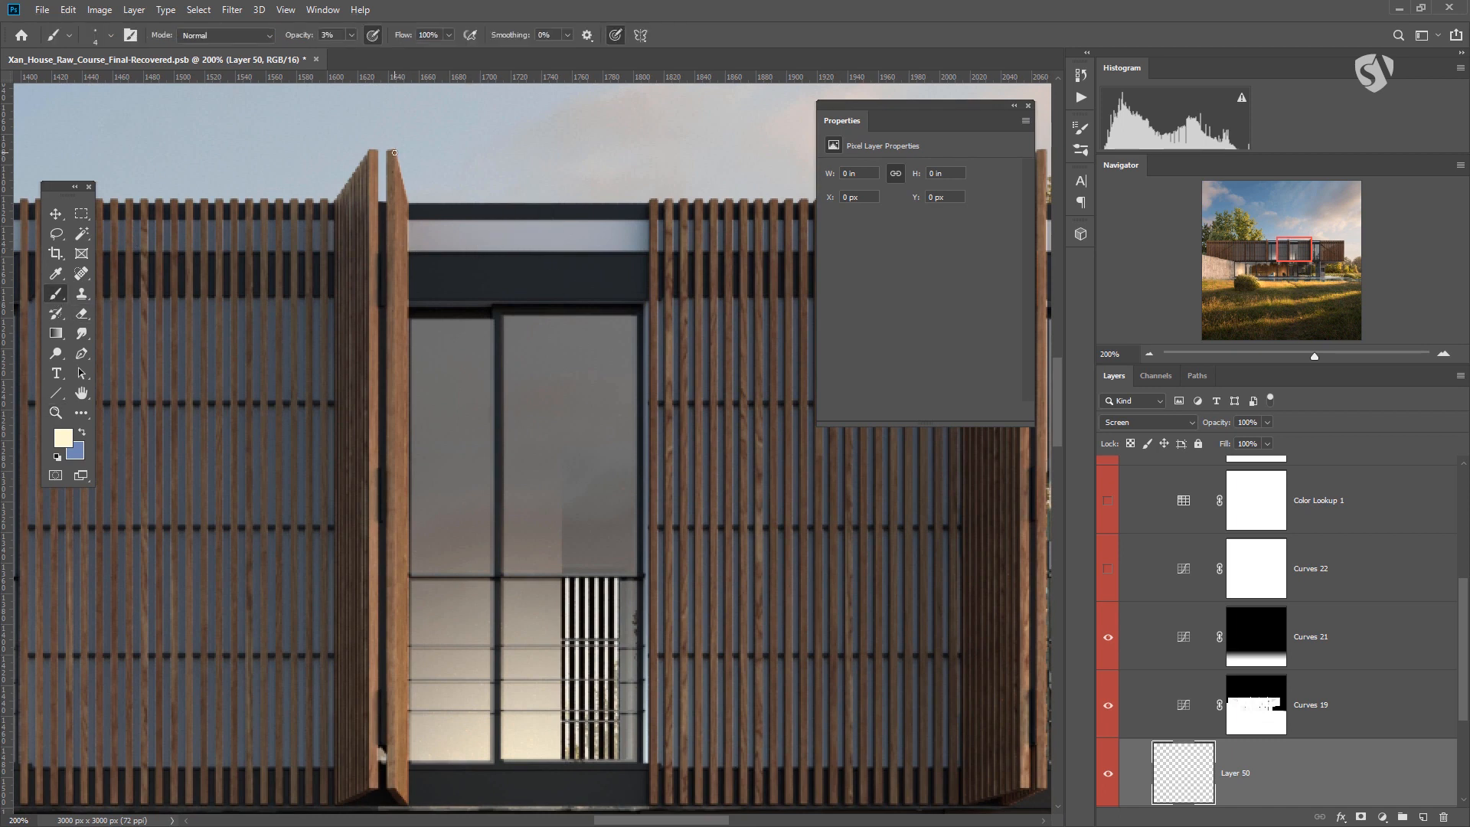
right_click(413, 194, "alt")
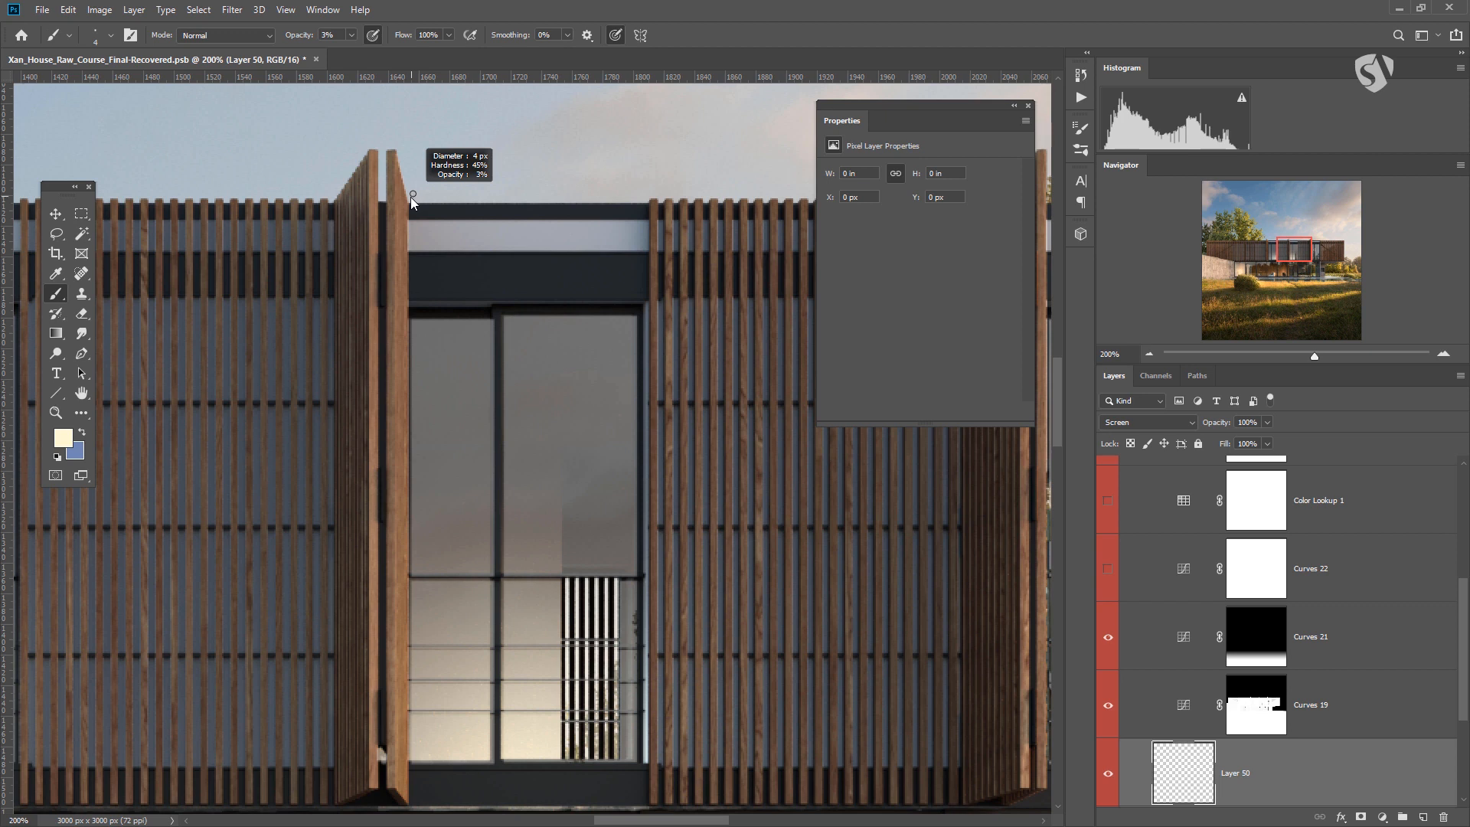
left_click_drag(410, 196, 409, 197)
left_click(352, 35)
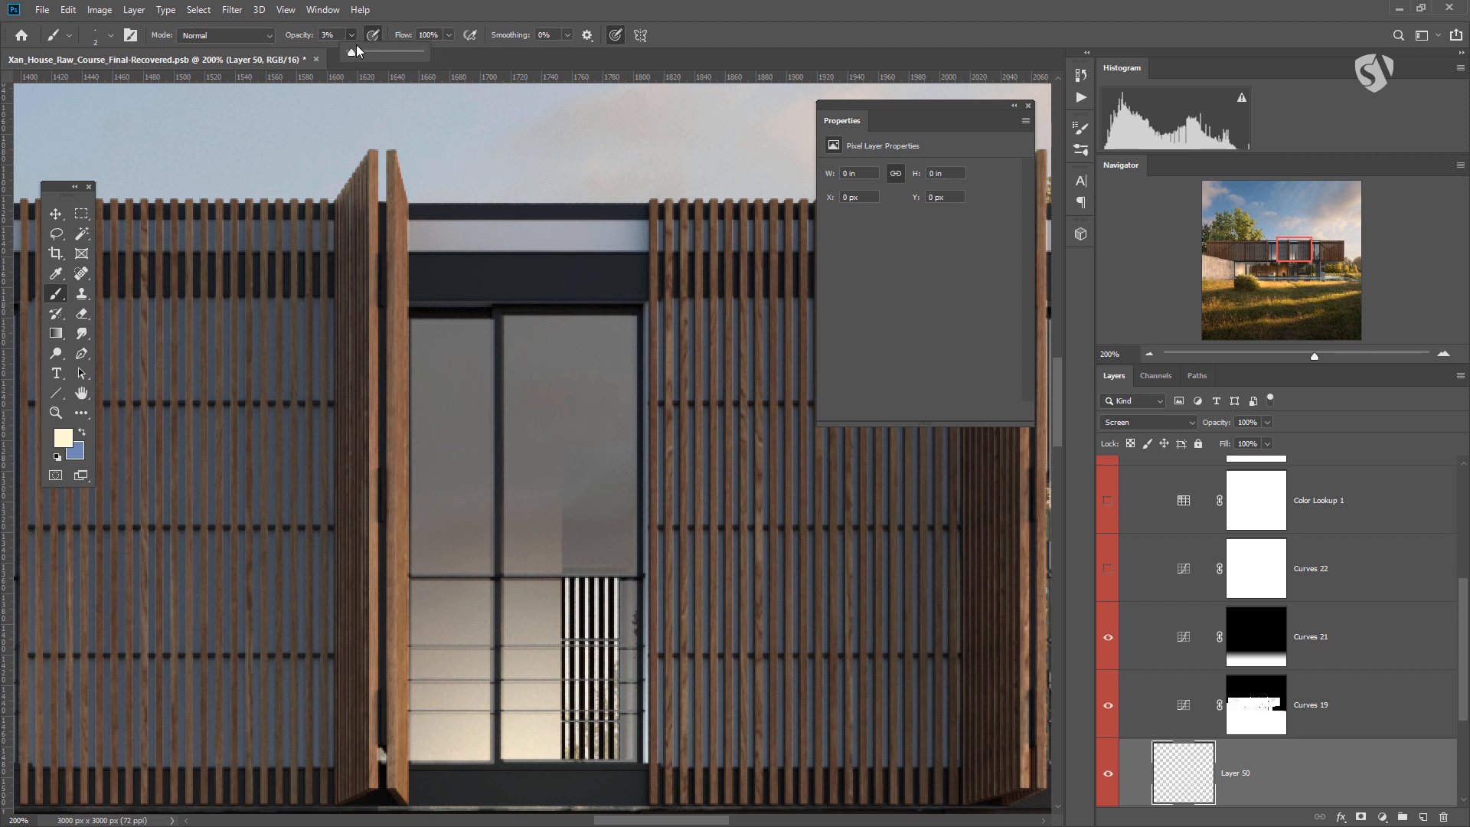
Step: Paint a thin highlight about 420 px tall along the open wooden shutter's edge and lower the layer's opacity to 41%
mouse_move(394, 150)
left_mouse_down()
mouse_move(434, 608)
mouse_move(426, 763)
left_mouse_up()
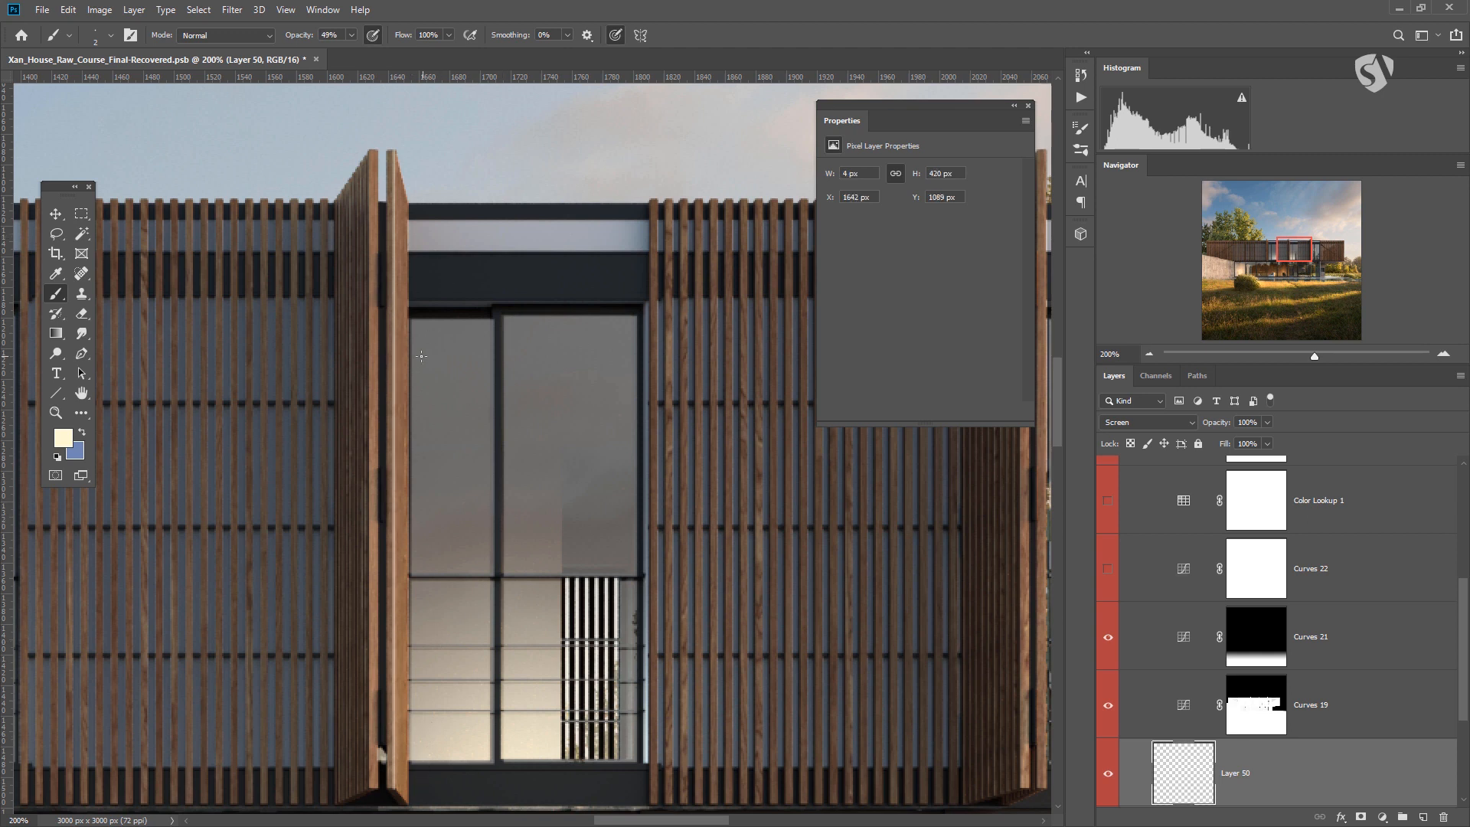
left_click_drag(492, 397, 551, 318)
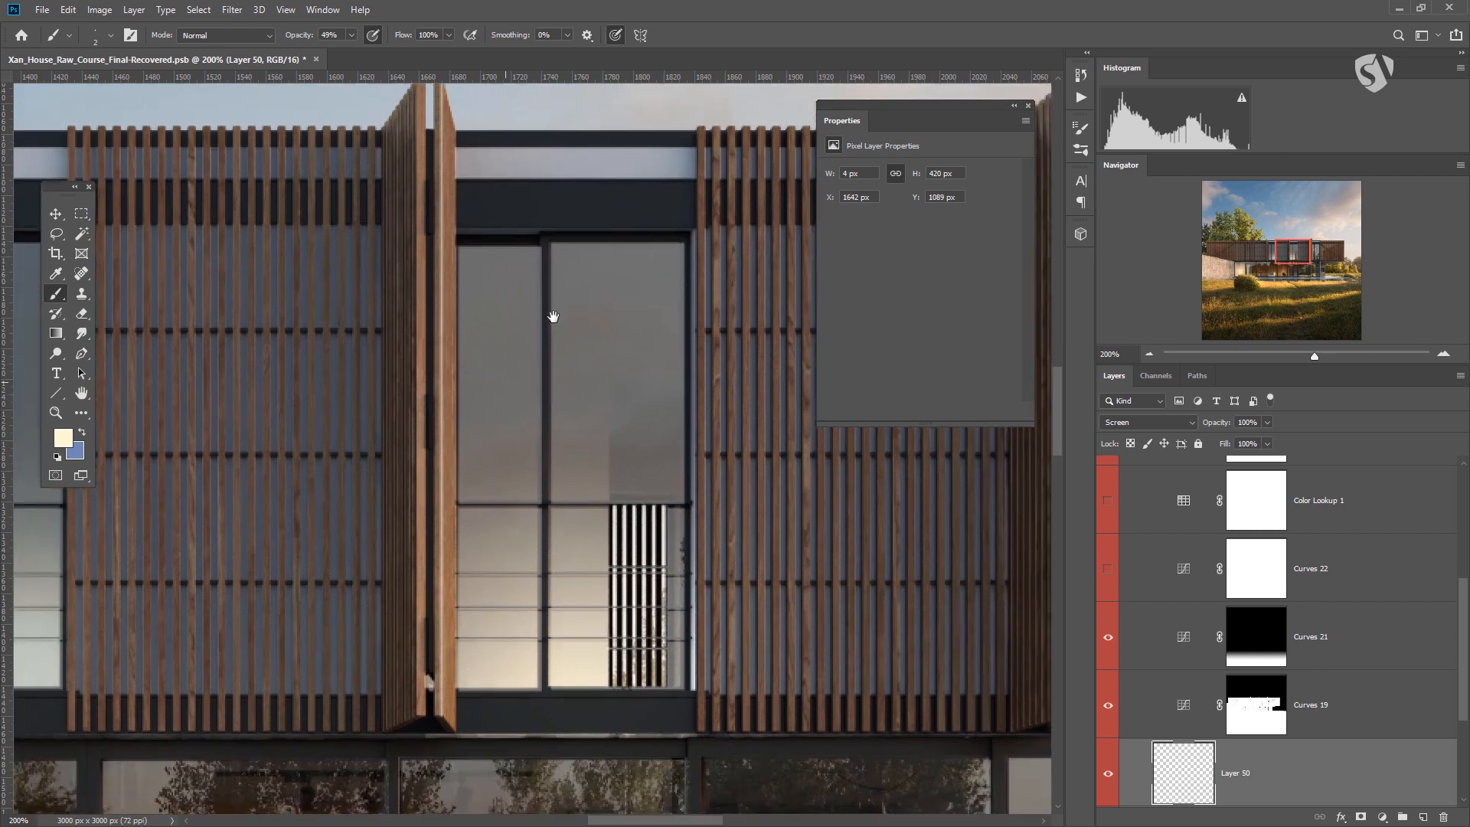
left_click(1268, 422)
left_click_drag(1229, 442, 1227, 439)
Step: Paint a matching thin highlight down the outer right corner of the wooden slat facade
left_click_drag(708, 554, 171, 526)
left_click_drag(619, 419, 154, 414)
left_click_drag(525, 483, 727, 570)
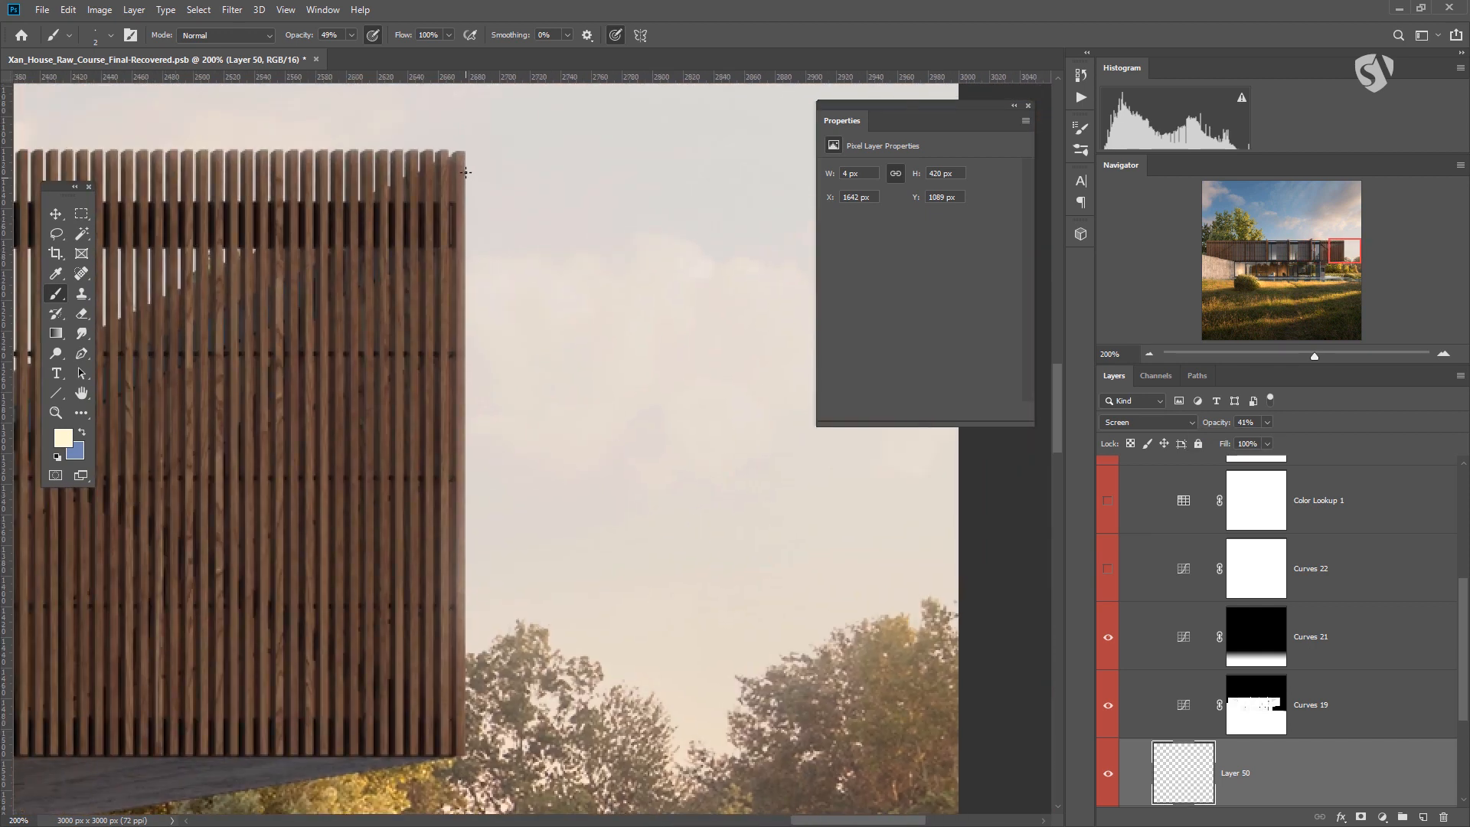
mouse_move(465, 154)
left_mouse_down()
mouse_move(492, 744)
mouse_move(705, 459)
mouse_move(686, 498)
mouse_move(626, 400)
mouse_move(605, 268)
left_mouse_up()
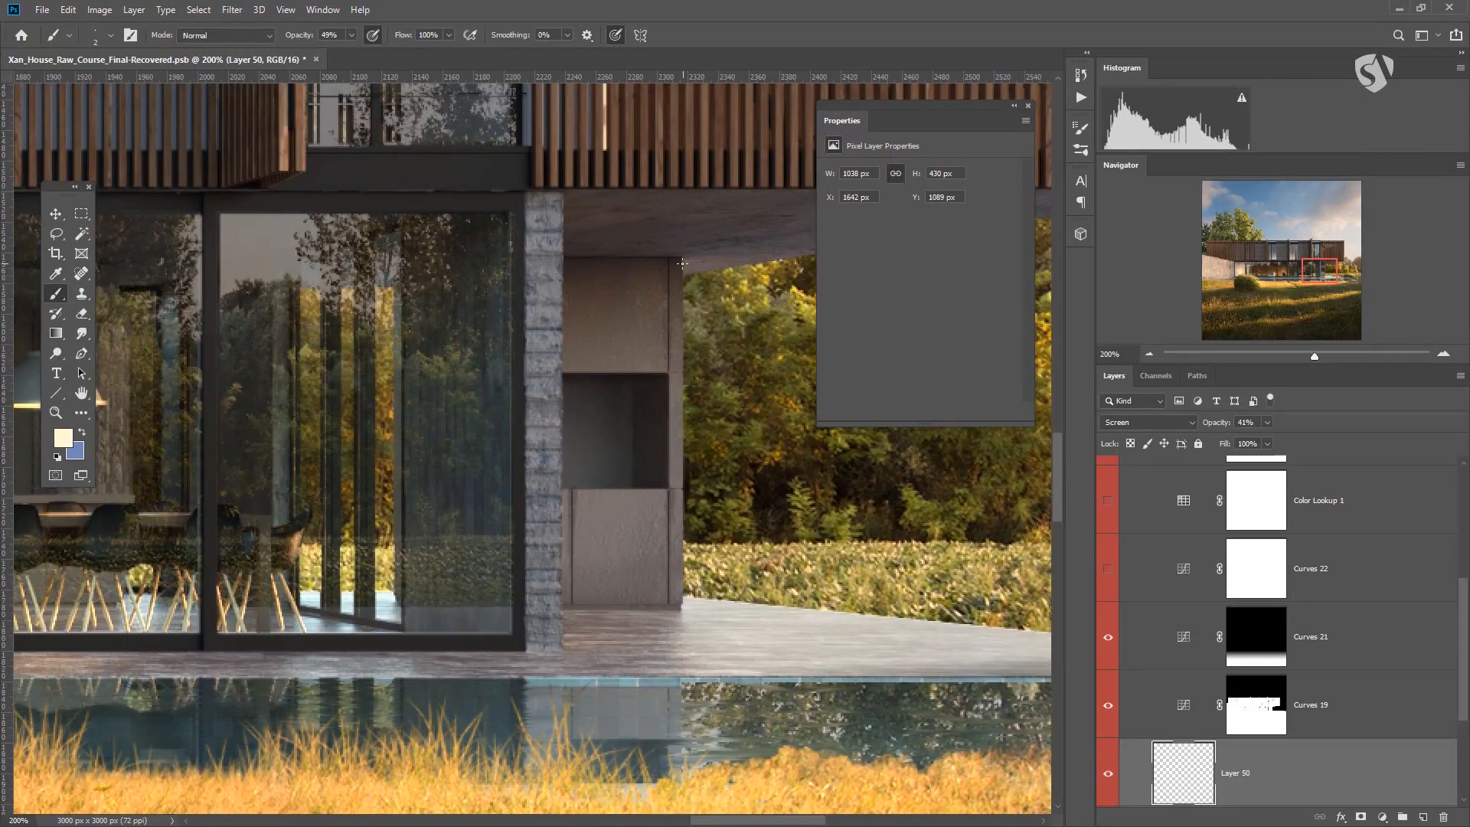
Step: Examine the terrace, upper facade and ground-floor glazing for further edges that need highlights
left_click_drag(707, 566, 299, 508)
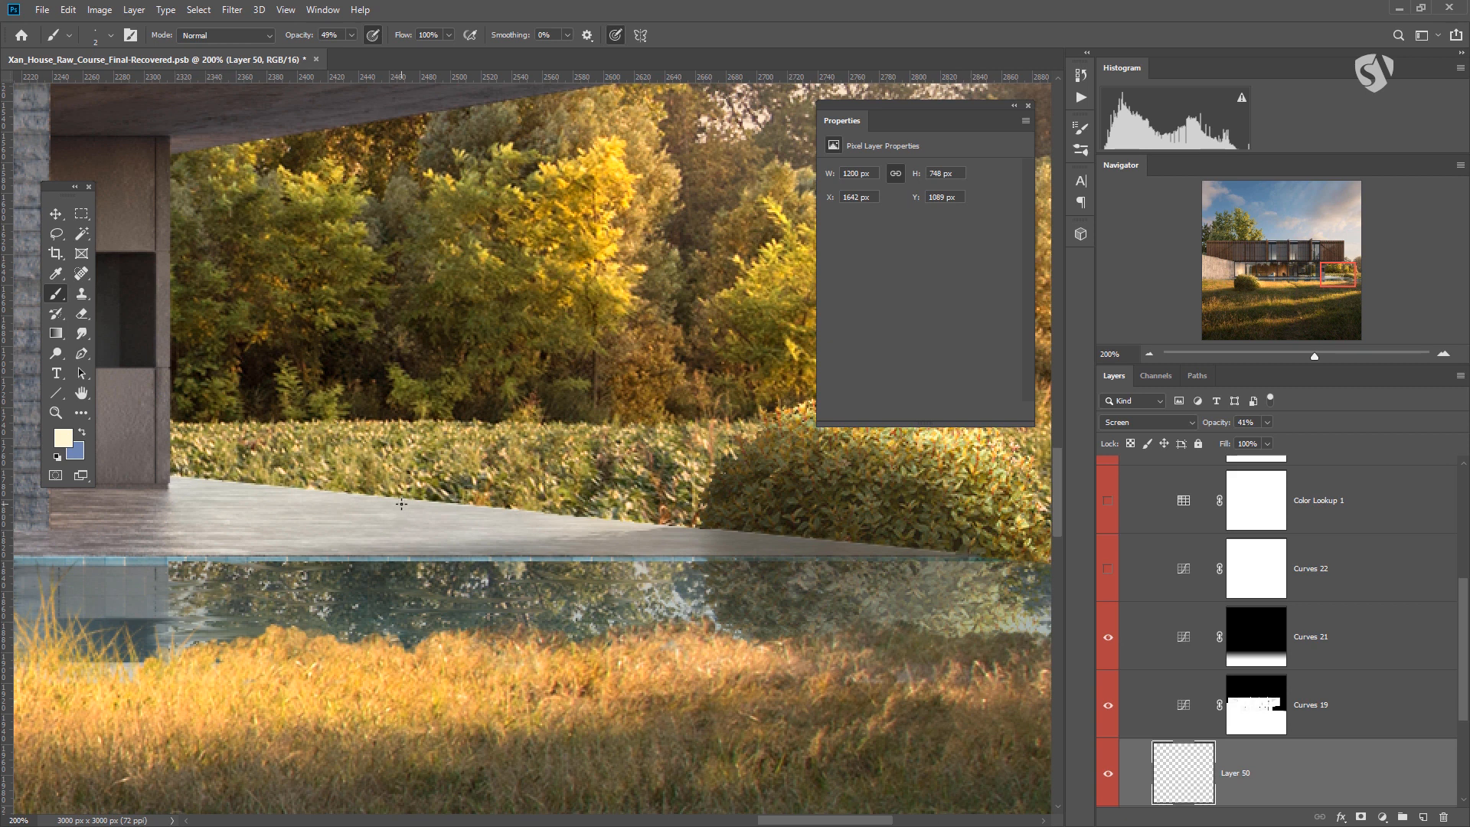
key("ctrl+minus")
left_click_drag(279, 589, 708, 650)
left_click_drag(287, 618, 651, 555)
left_click_drag(513, 536, 469, 782)
mouse_move(496, 478)
left_mouse_down()
mouse_move(450, 529)
mouse_move(542, 420)
left_mouse_up()
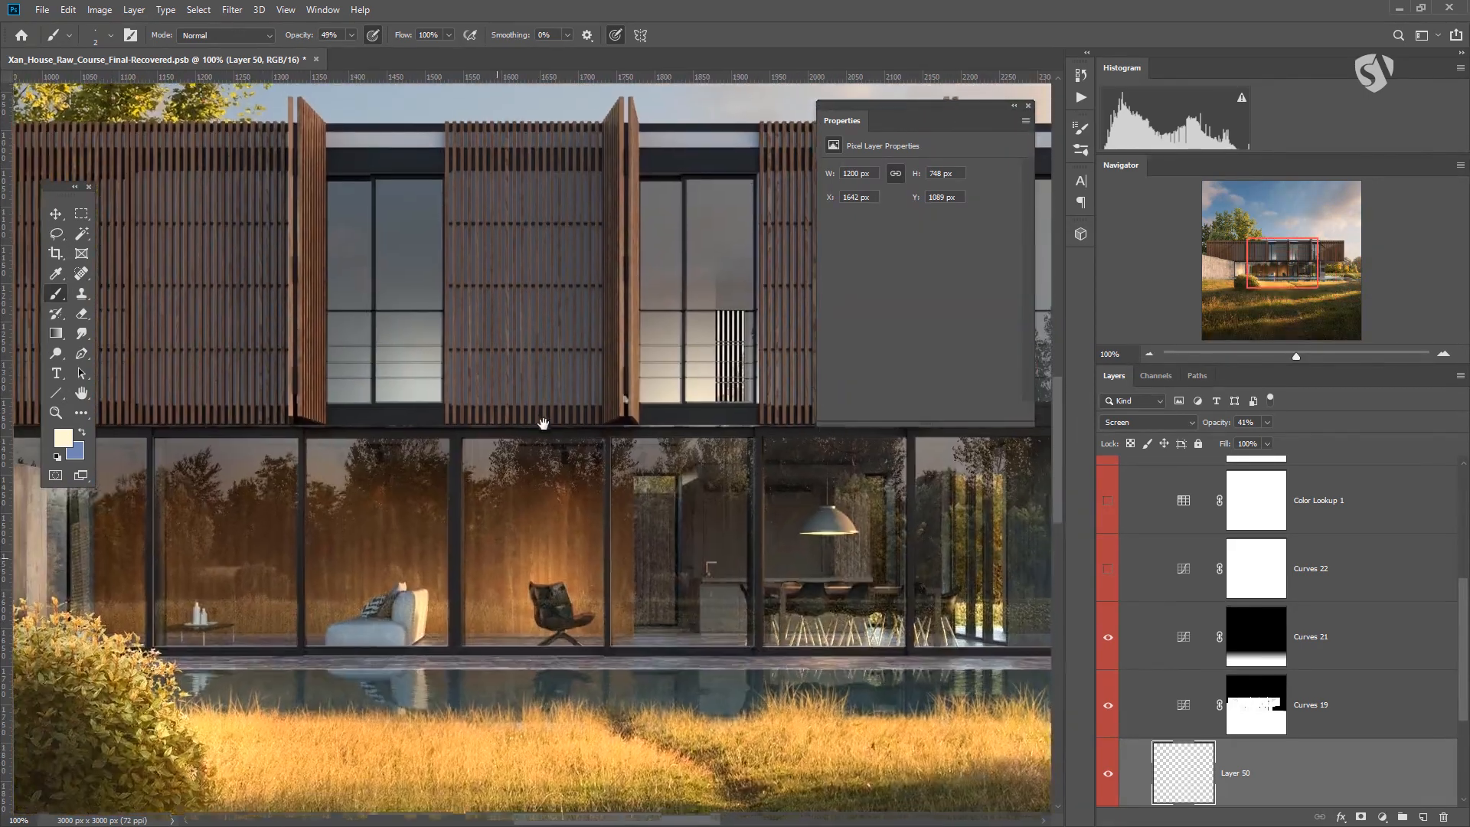
left_click_drag(650, 588, 65, 509)
mouse_move(277, 595)
left_mouse_down()
mouse_move(418, 612)
mouse_move(551, 600)
left_mouse_up()
left_click_drag(326, 581, 860, 610)
key("ctrl+z")
mouse_move(149, 597)
left_mouse_down()
mouse_move(746, 628)
mouse_move(258, 635)
left_mouse_up()
mouse_move(728, 623)
left_mouse_down()
mouse_move(394, 618)
mouse_move(425, 648)
left_mouse_up()
Step: Set the brush to 85% opacity and 2 px and paint thin highlights along the ground-floor window frame edges around the armchair
left_click(352, 34)
left_click_drag(352, 51, 377, 53)
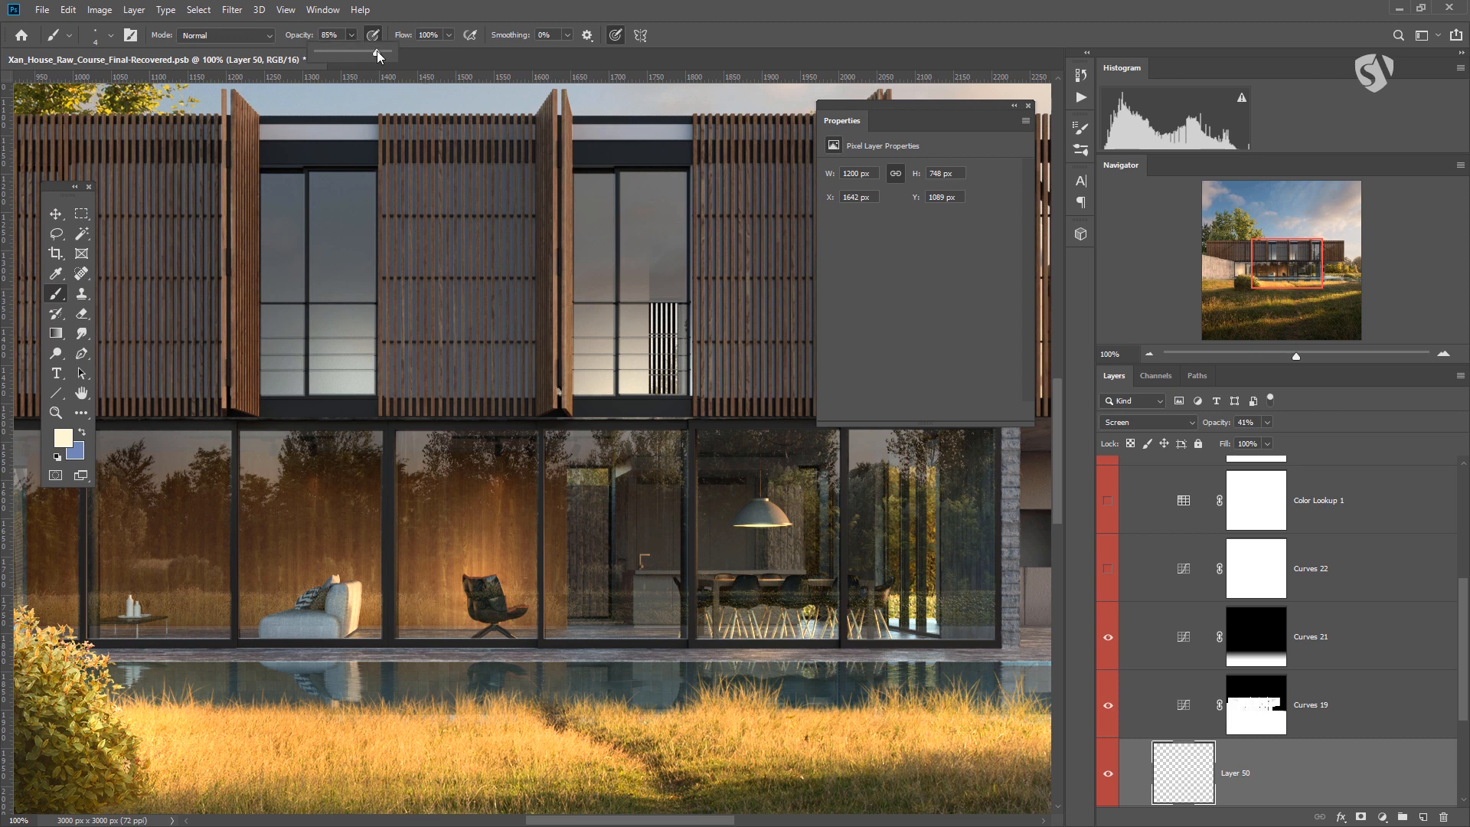
mouse_move(365, 656)
left_mouse_down()
mouse_move(557, 623)
mouse_move(328, 597)
left_mouse_up()
key("ctrl+plus")
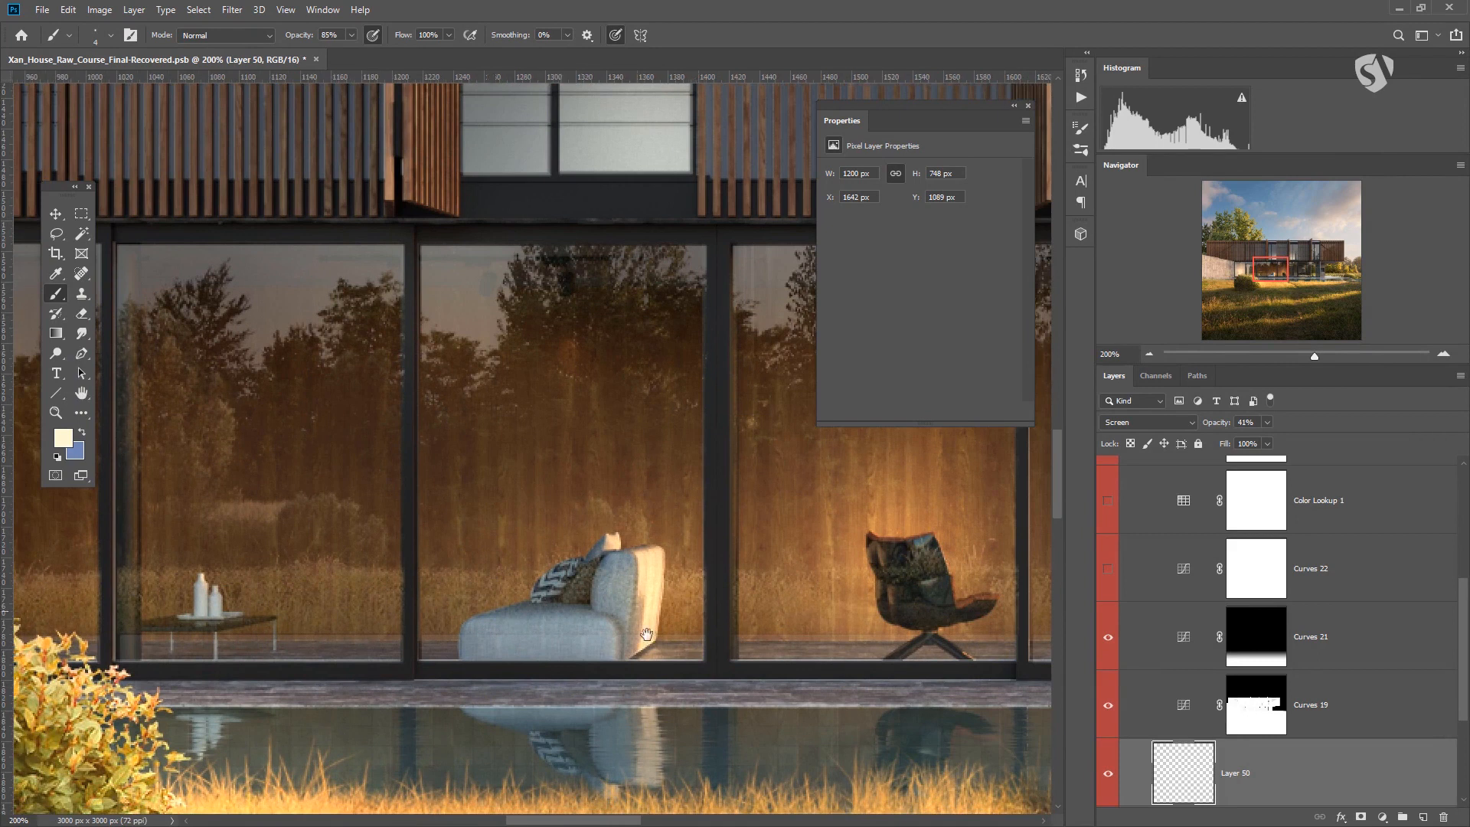
left_click_drag(680, 646, 640, 653)
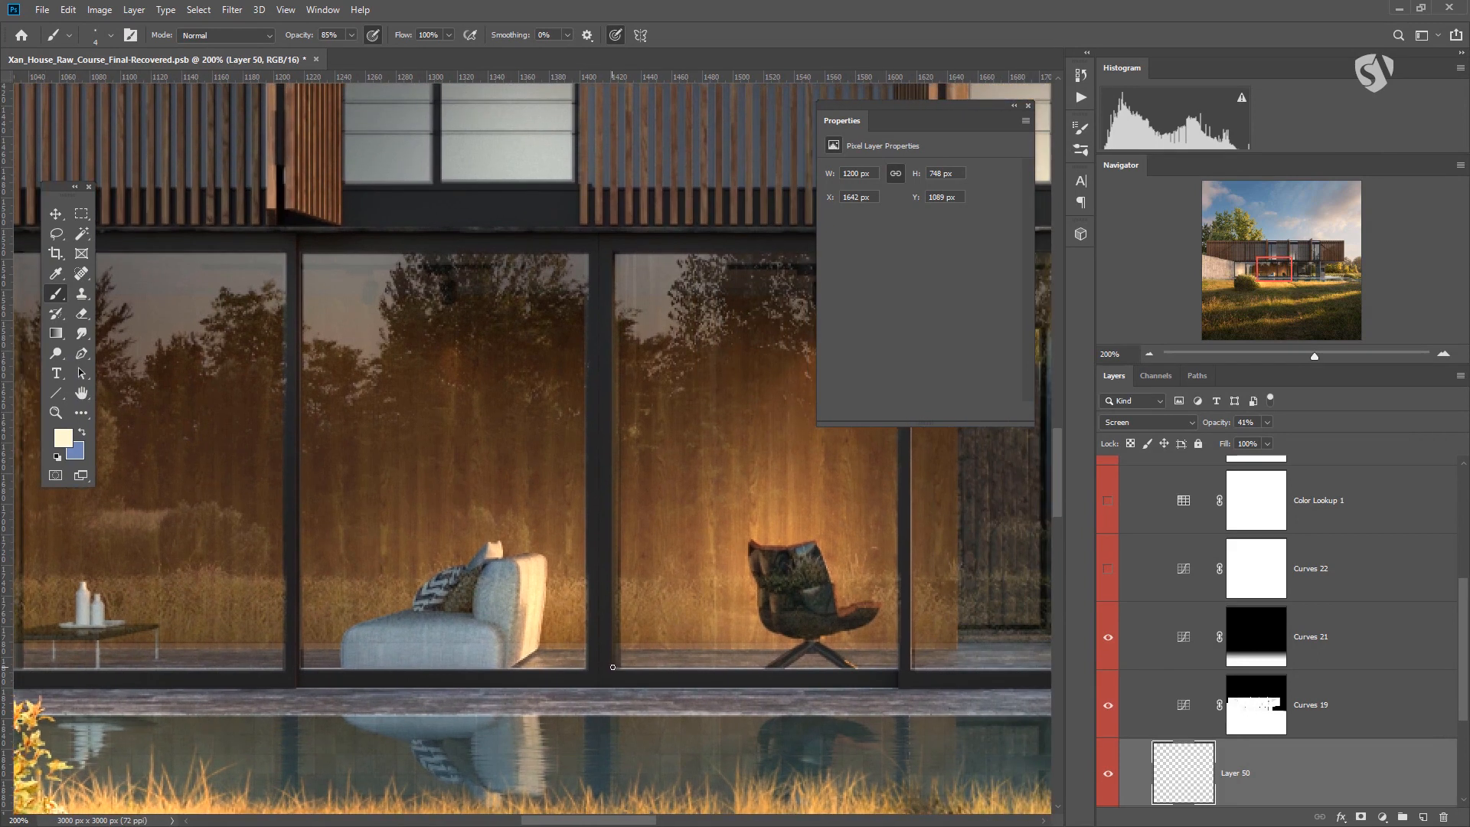
right_click(613, 667, "alt")
left_click_drag(635, 606, 660, 280)
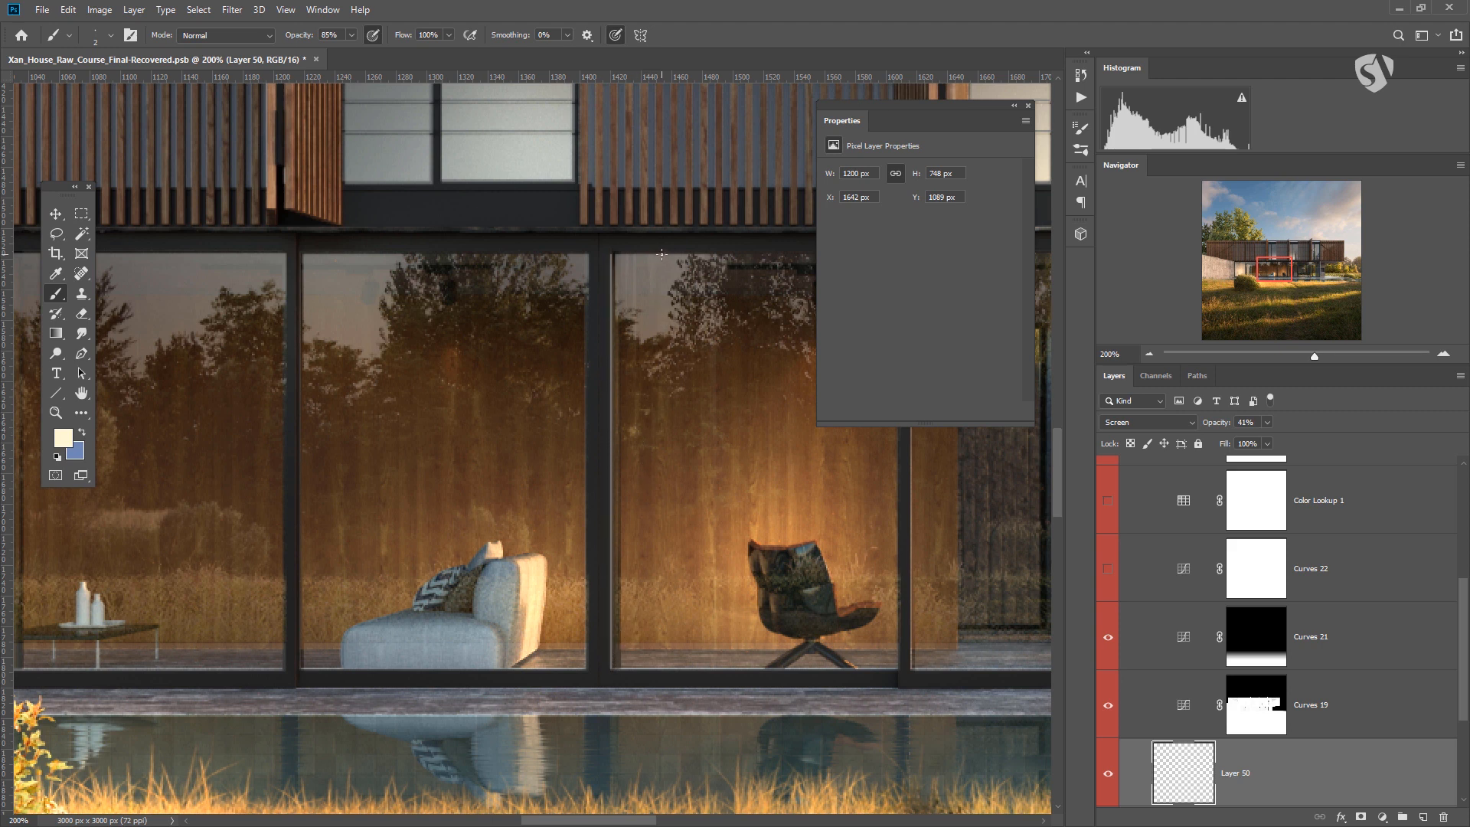
left_click_drag(680, 430, 495, 449)
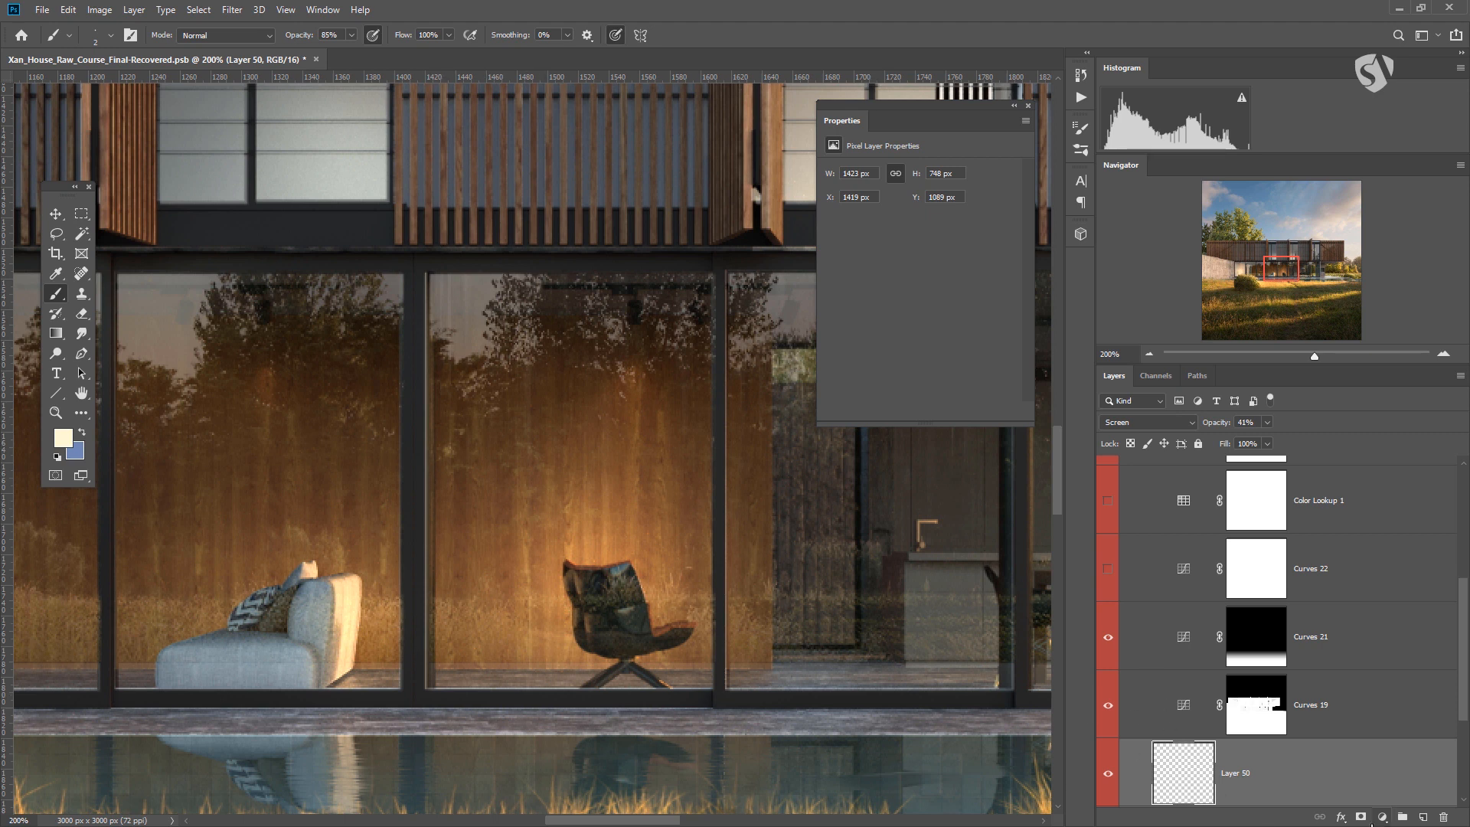
Step: Add a layer mask to Layer 50 and fade the window-frame highlights with a black 265 px brush at 0% hardness and 10% opacity
left_click(1361, 818)
mouse_move(509, 412)
left_mouse_down()
mouse_move(722, 433)
mouse_move(503, 421)
left_mouse_up()
right_click(568, 374)
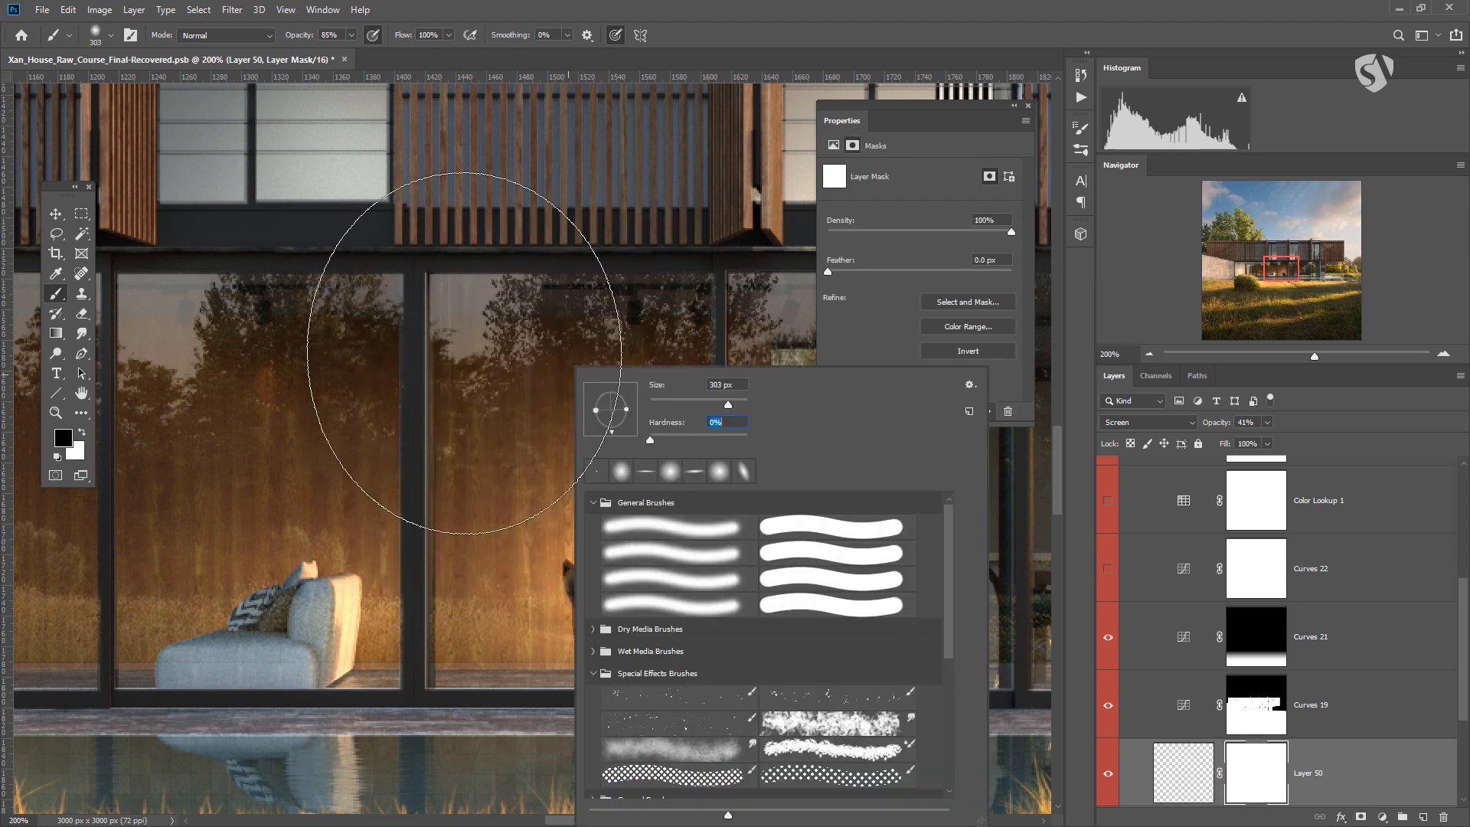
left_click_drag(465, 353, 436, 353)
left_click(351, 35)
left_click(292, 53)
left_click(300, 54)
left_click(433, 304)
mouse_move(432, 266)
left_mouse_down()
mouse_move(430, 334)
mouse_move(530, 532)
mouse_move(423, 443)
mouse_move(347, 496)
mouse_move(314, 544)
mouse_move(438, 440)
left_mouse_up()
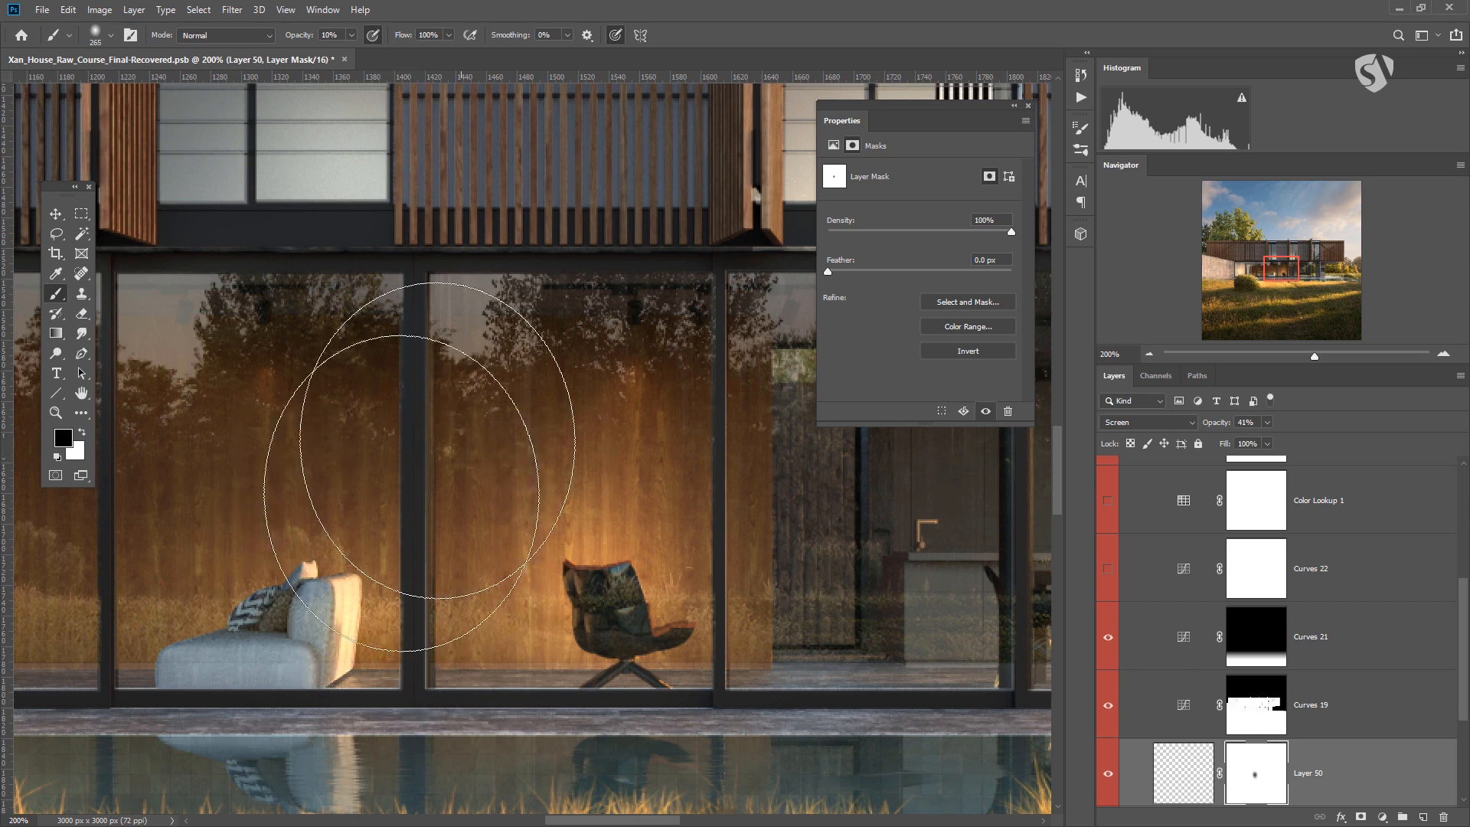
Step: Review the edge highlights across the glazing, terrace and facade, and check the whole composition
left_click_drag(595, 613, 346, 591)
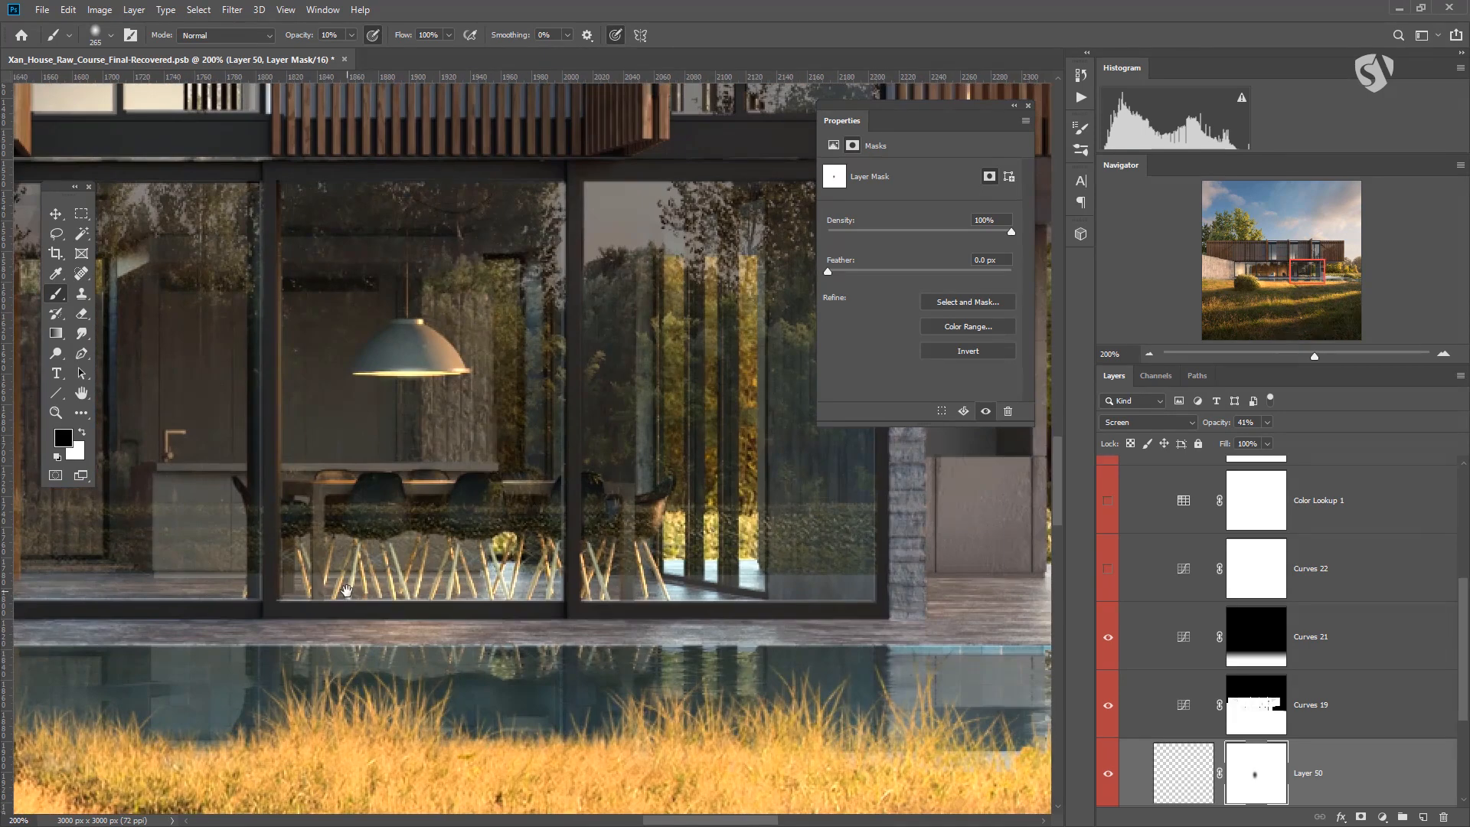
key("ctrl+minus")
left_click_drag(538, 504, 168, 533)
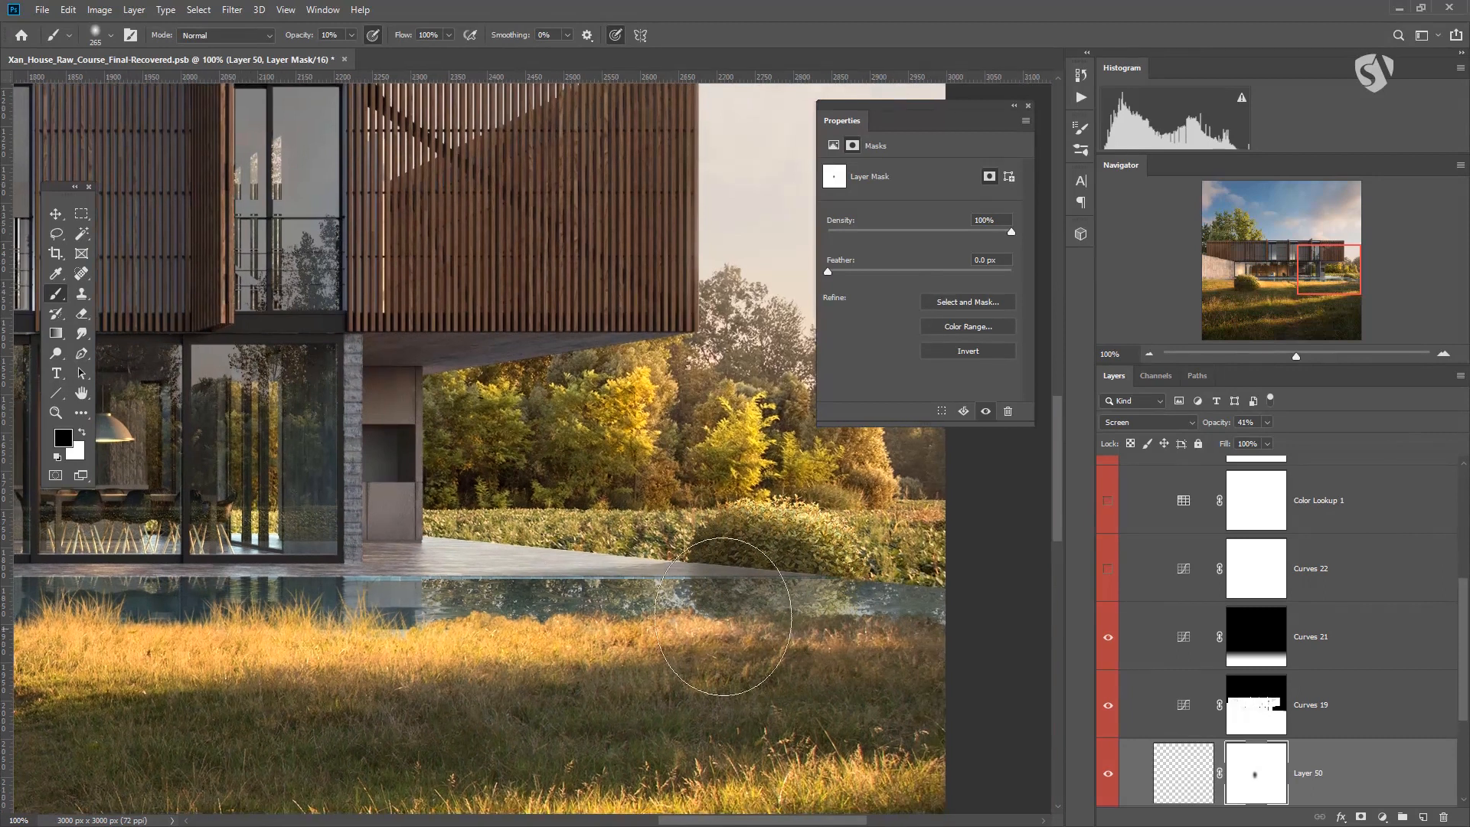
left_click_drag(457, 594, 893, 591)
left_click_drag(638, 602, 180, 630)
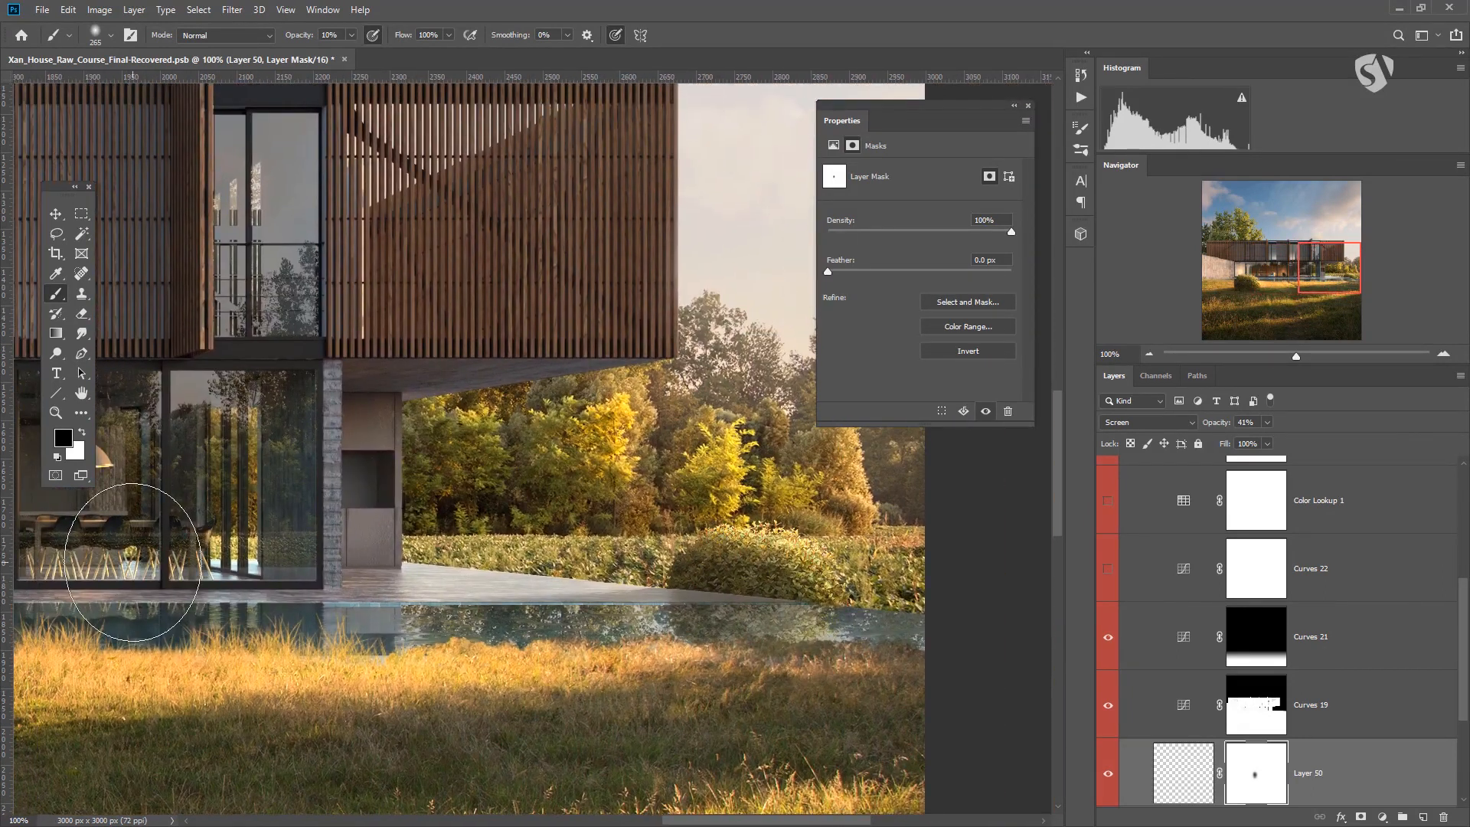
left_click_drag(418, 413, 699, 520)
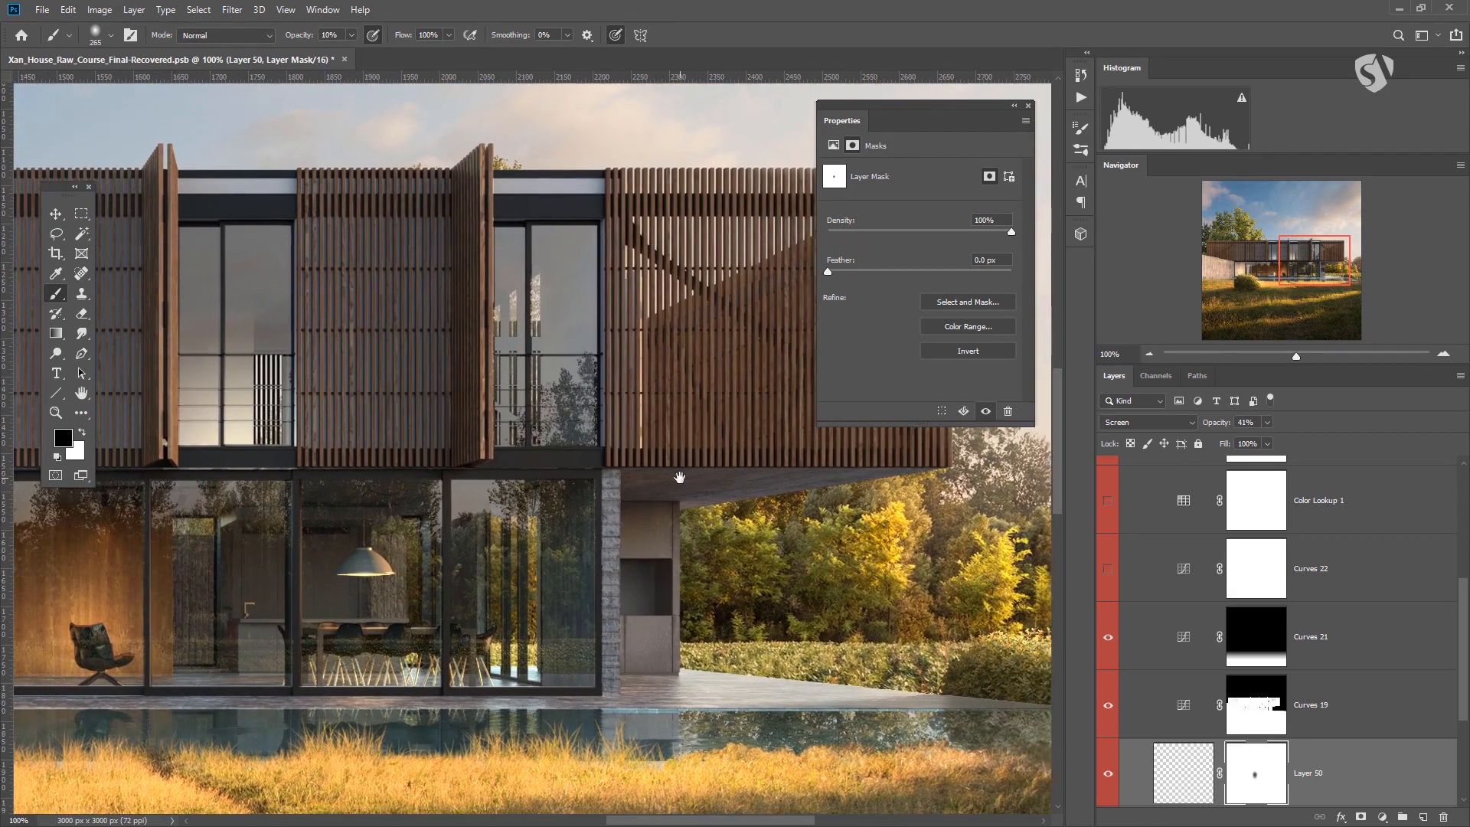
key("ctrl+minus")
key("ctrl+minus")
key("ctrl+minus")
key("ctrl+plus")
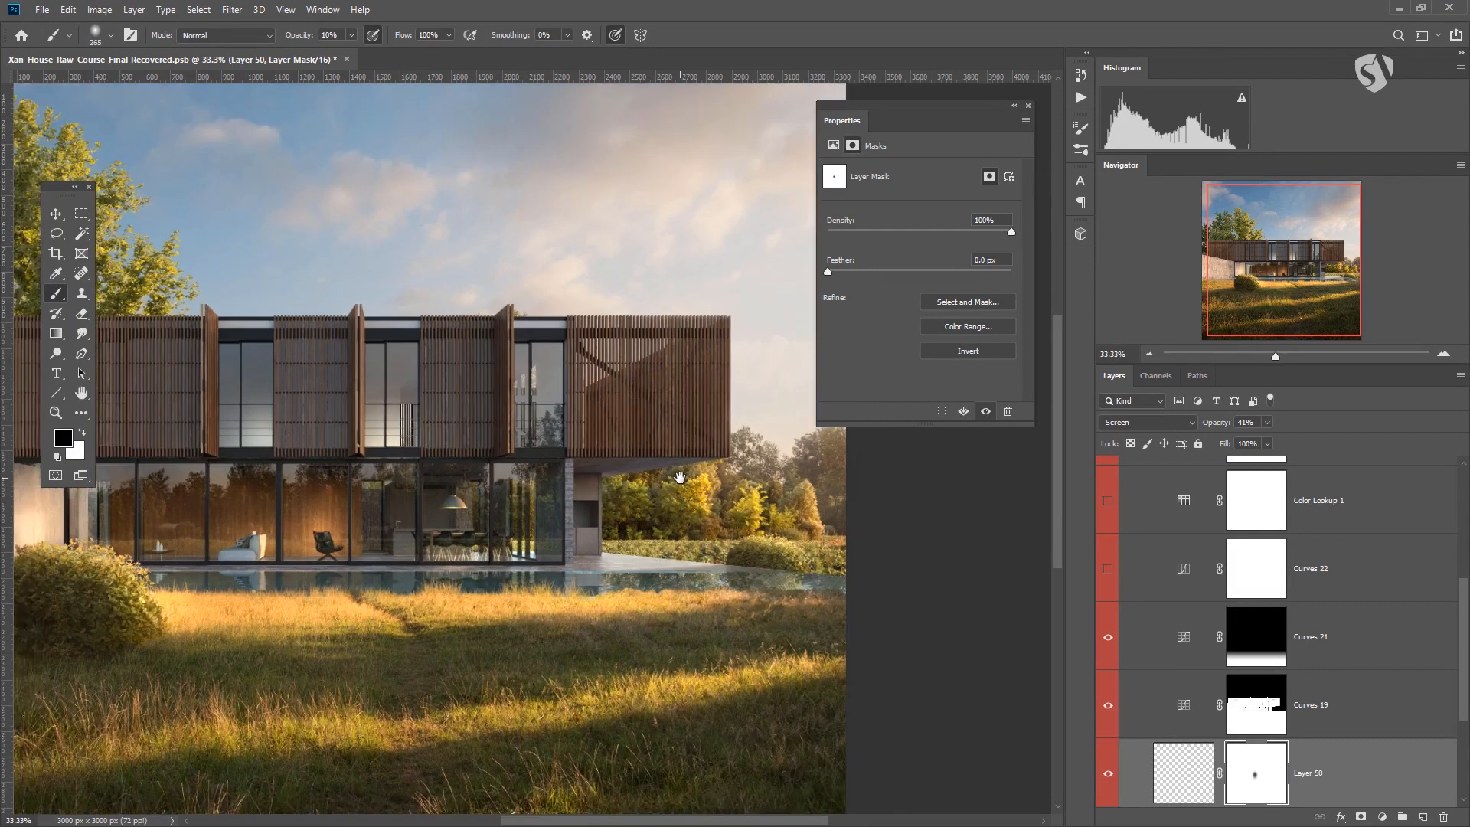
left_click_drag(295, 270, 556, 263)
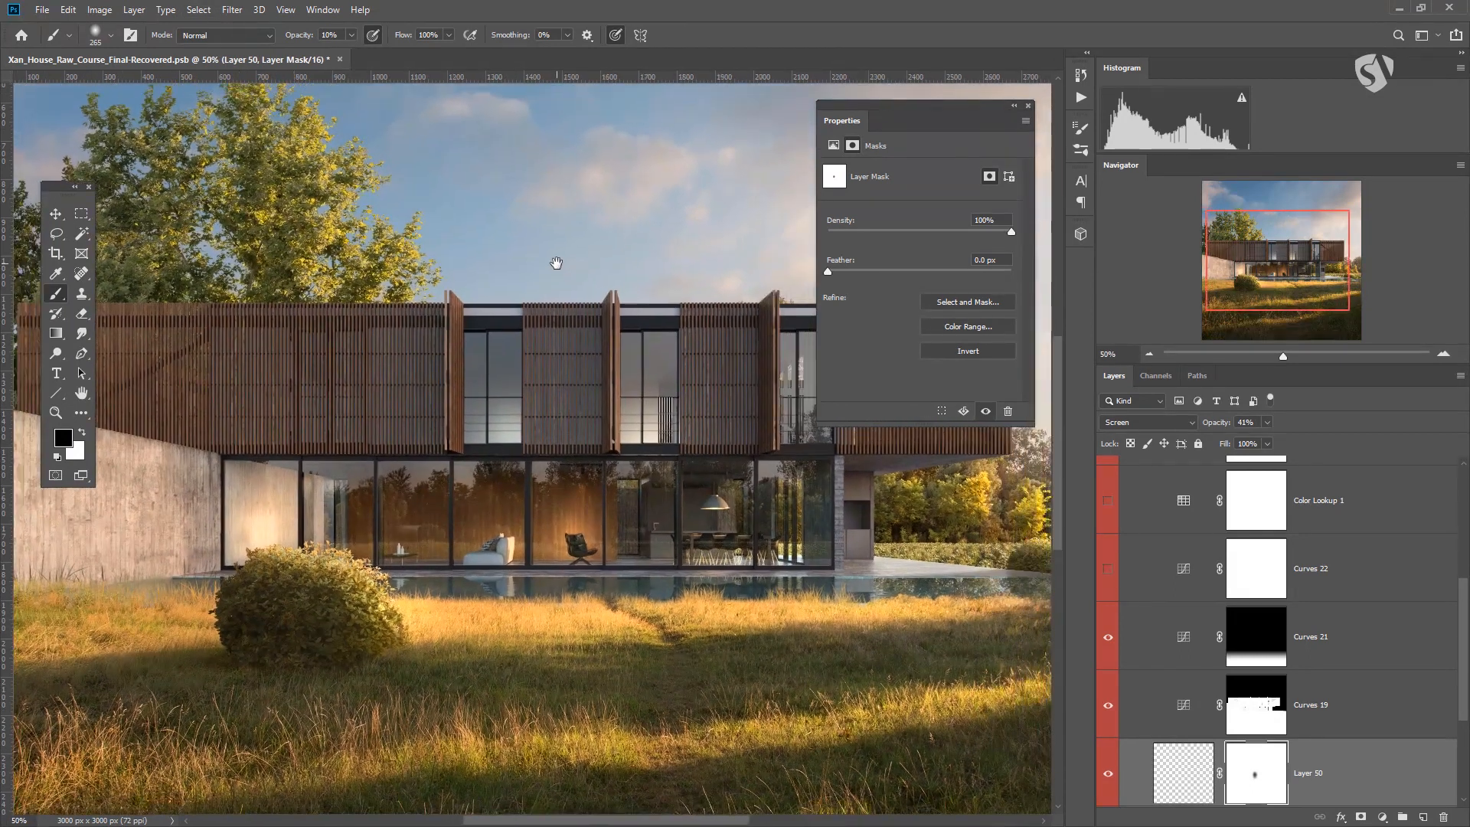
key("ctrl+minus")
mouse_move(444, 397)
left_mouse_down()
mouse_move(395, 397)
mouse_move(435, 381)
left_mouse_up()
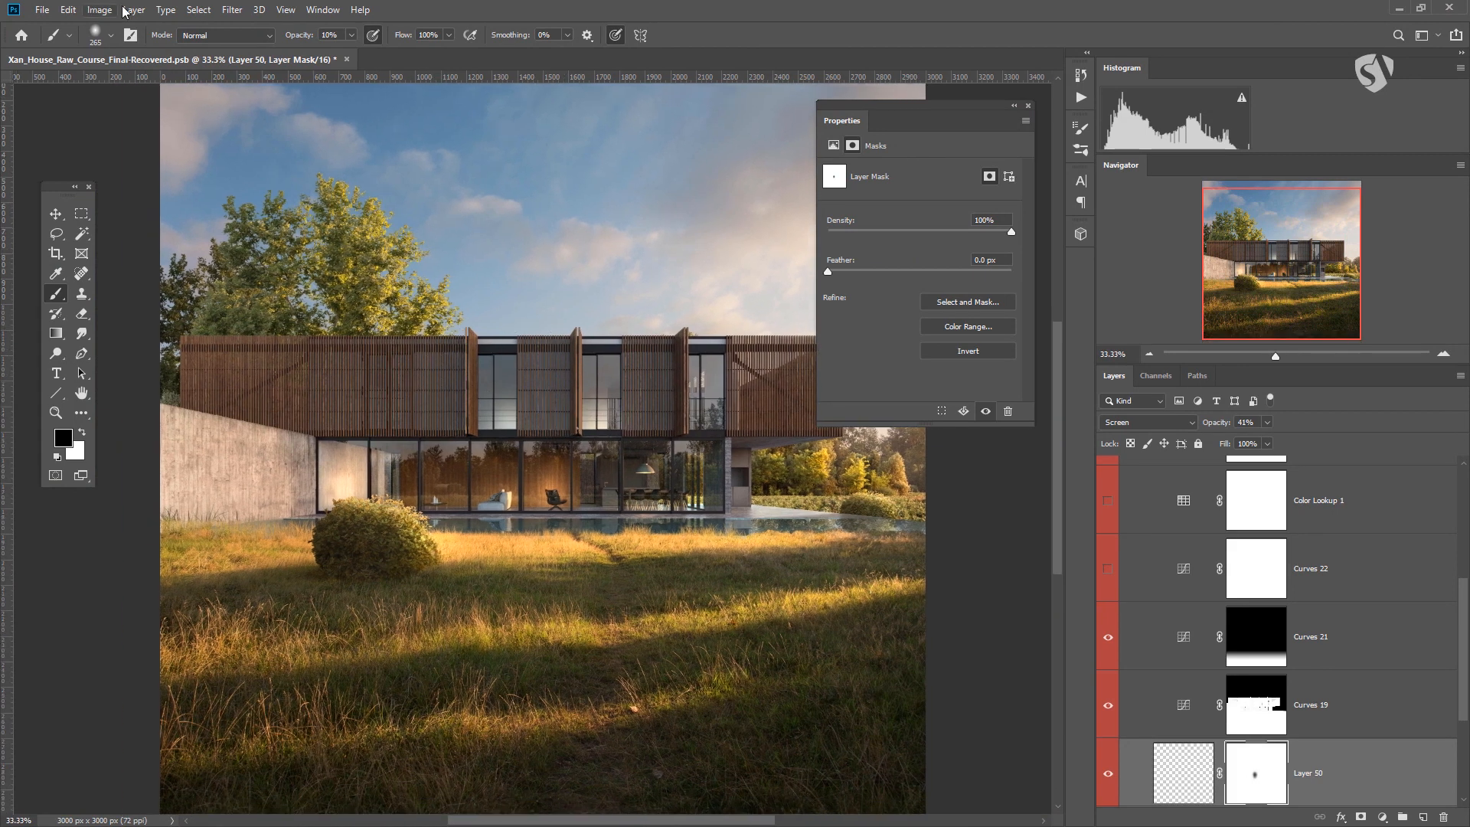
Step: Collapse the FINALIZATION group and stamp all visible layers into a new layer directly above it
left_click(233, 10)
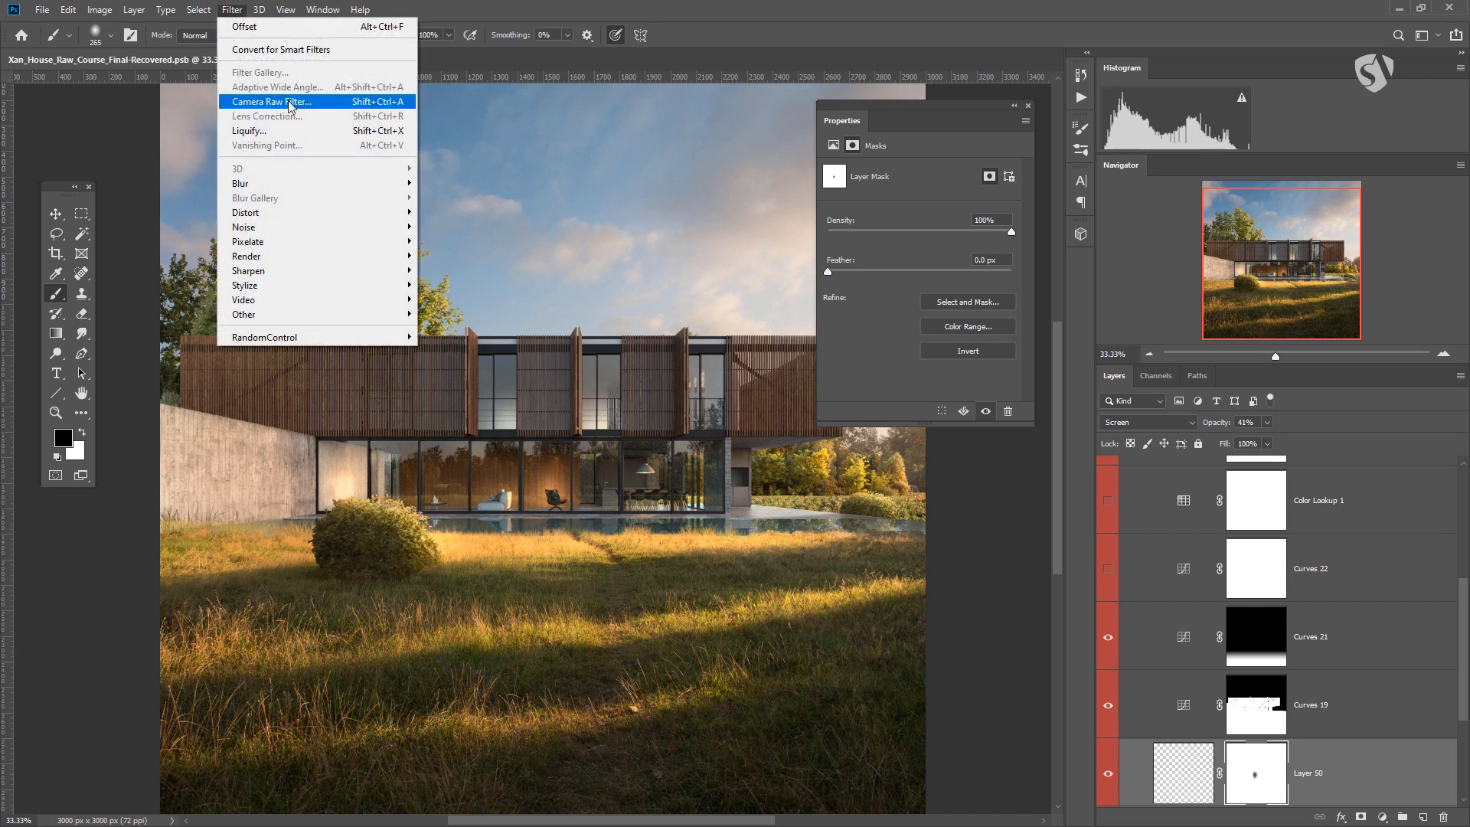
left_click(1347, 525)
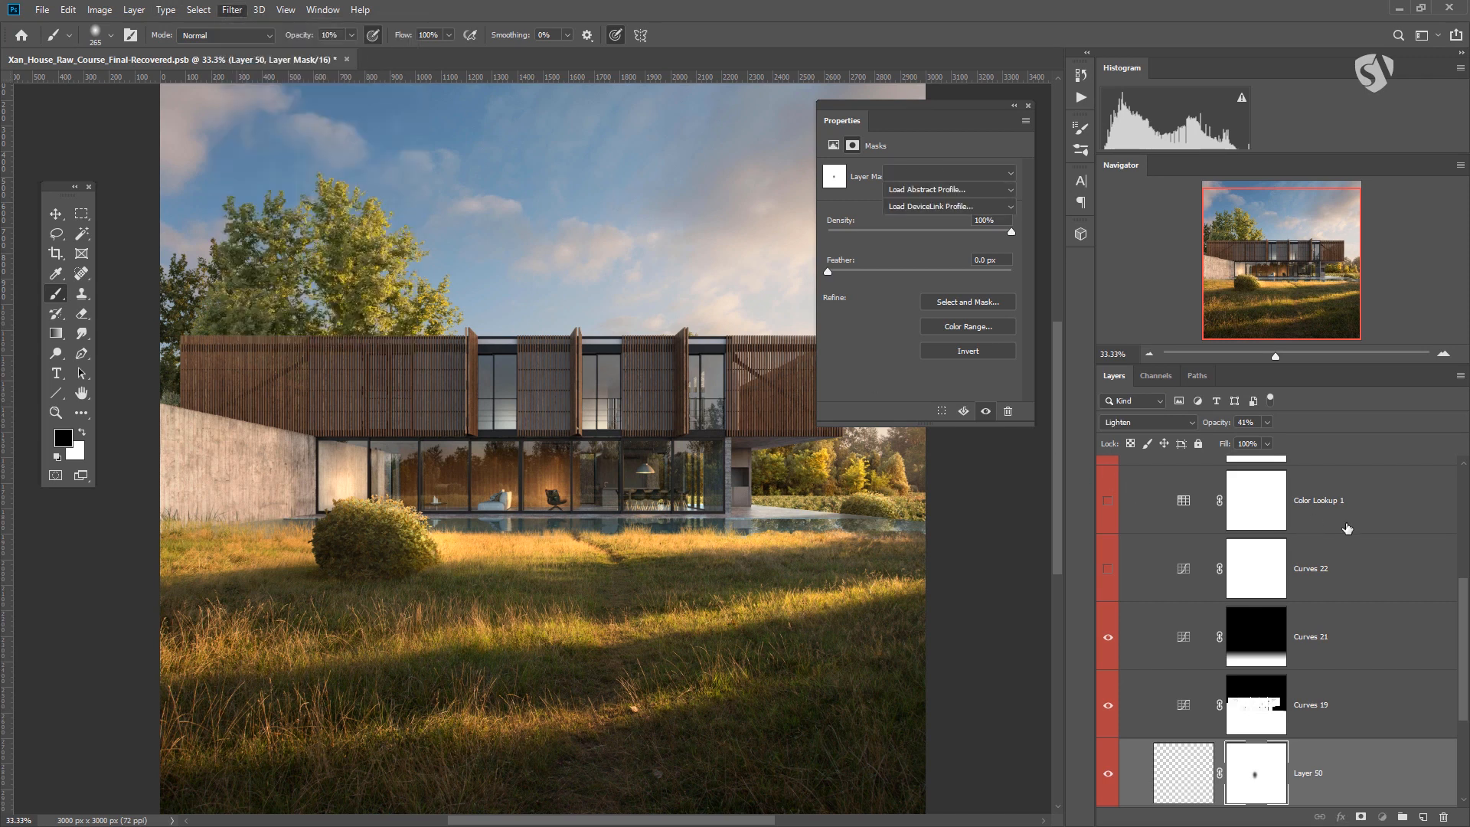
scroll(1349, 525, "up", 4)
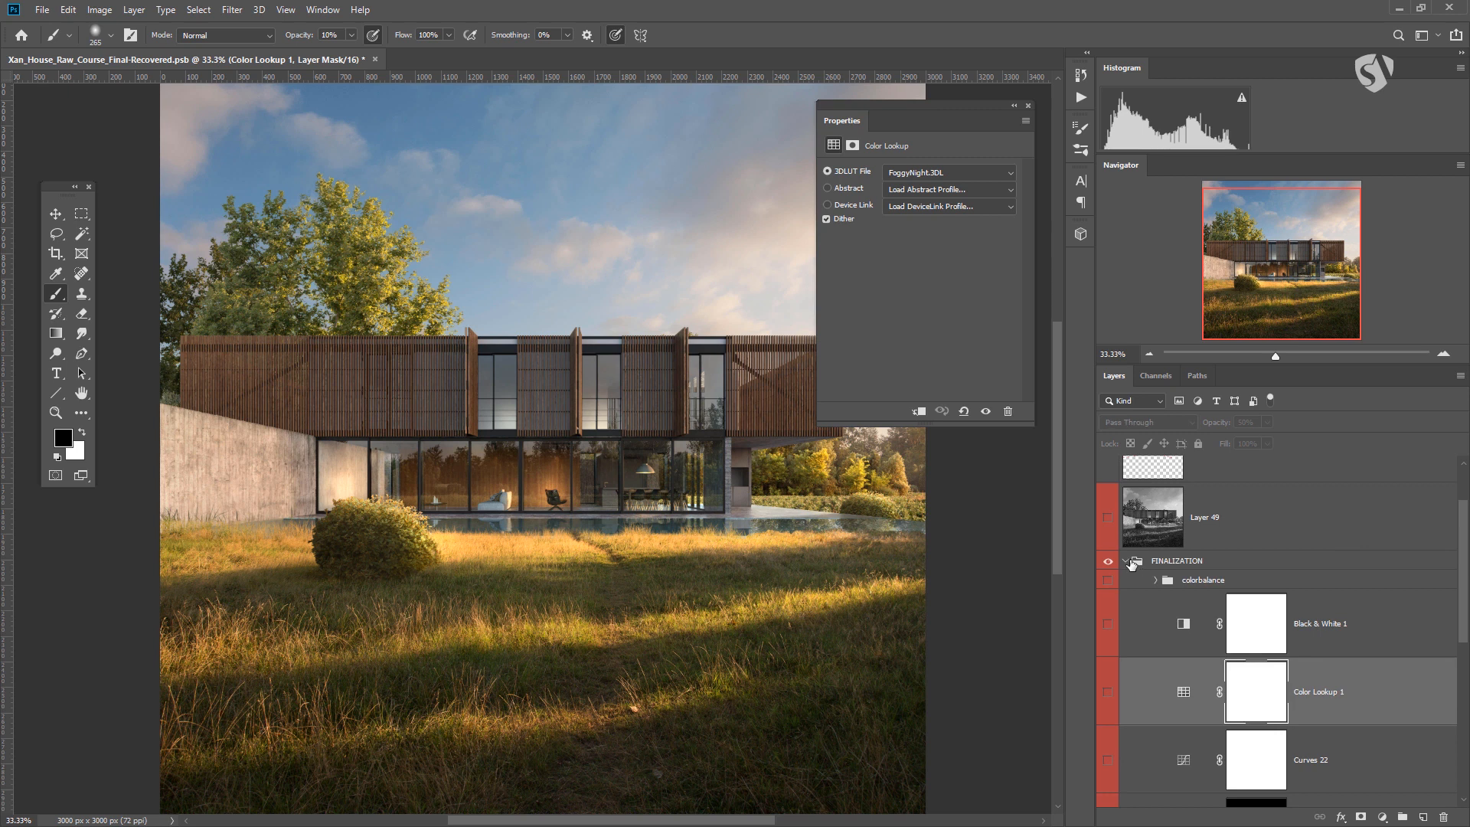
left_click(1133, 566)
left_click(1127, 563)
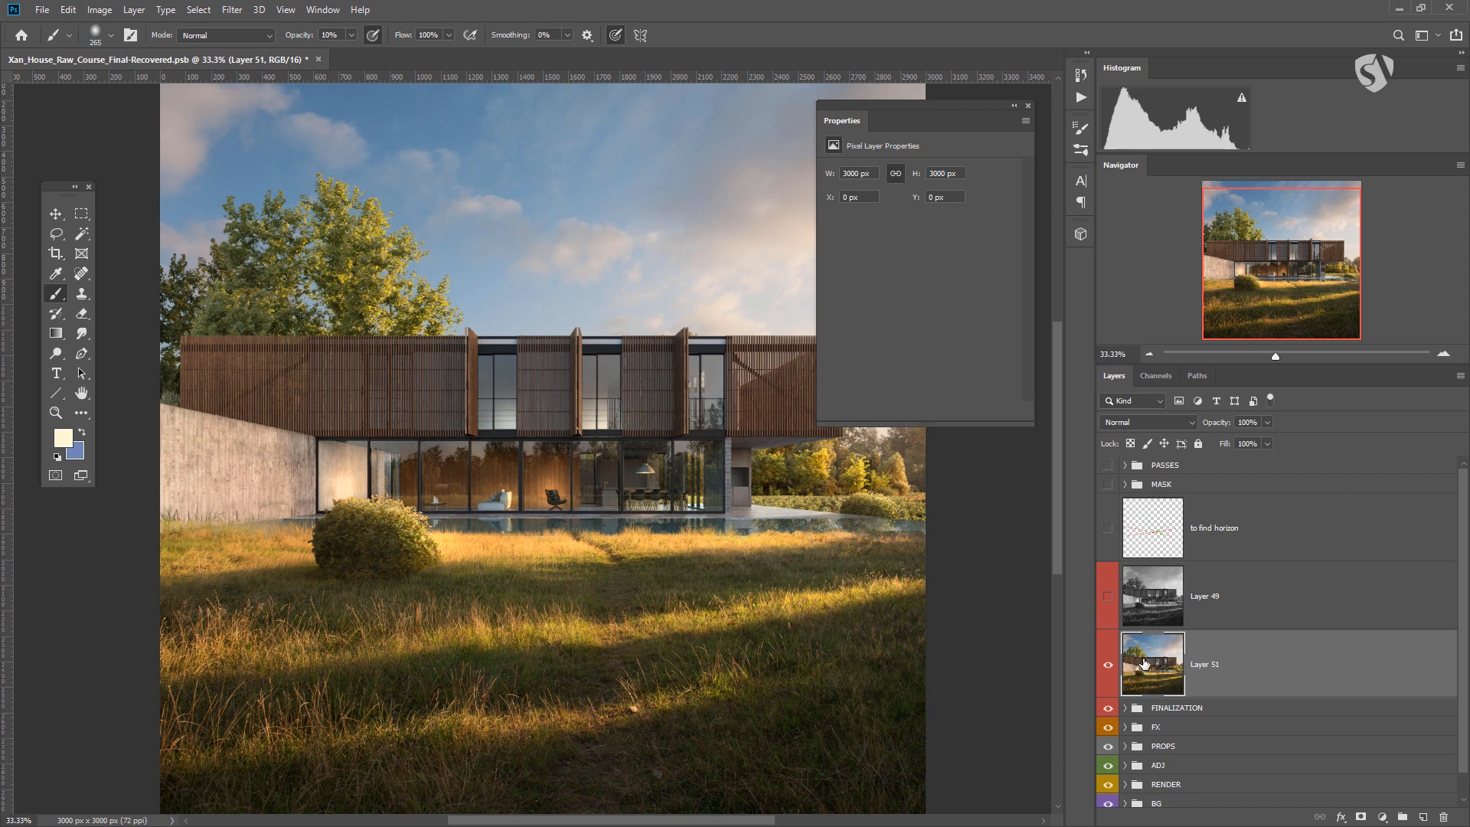
Step: Compare the stamped layer with the layer groups beneath it by hiding it and showing it again
left_click(1155, 711)
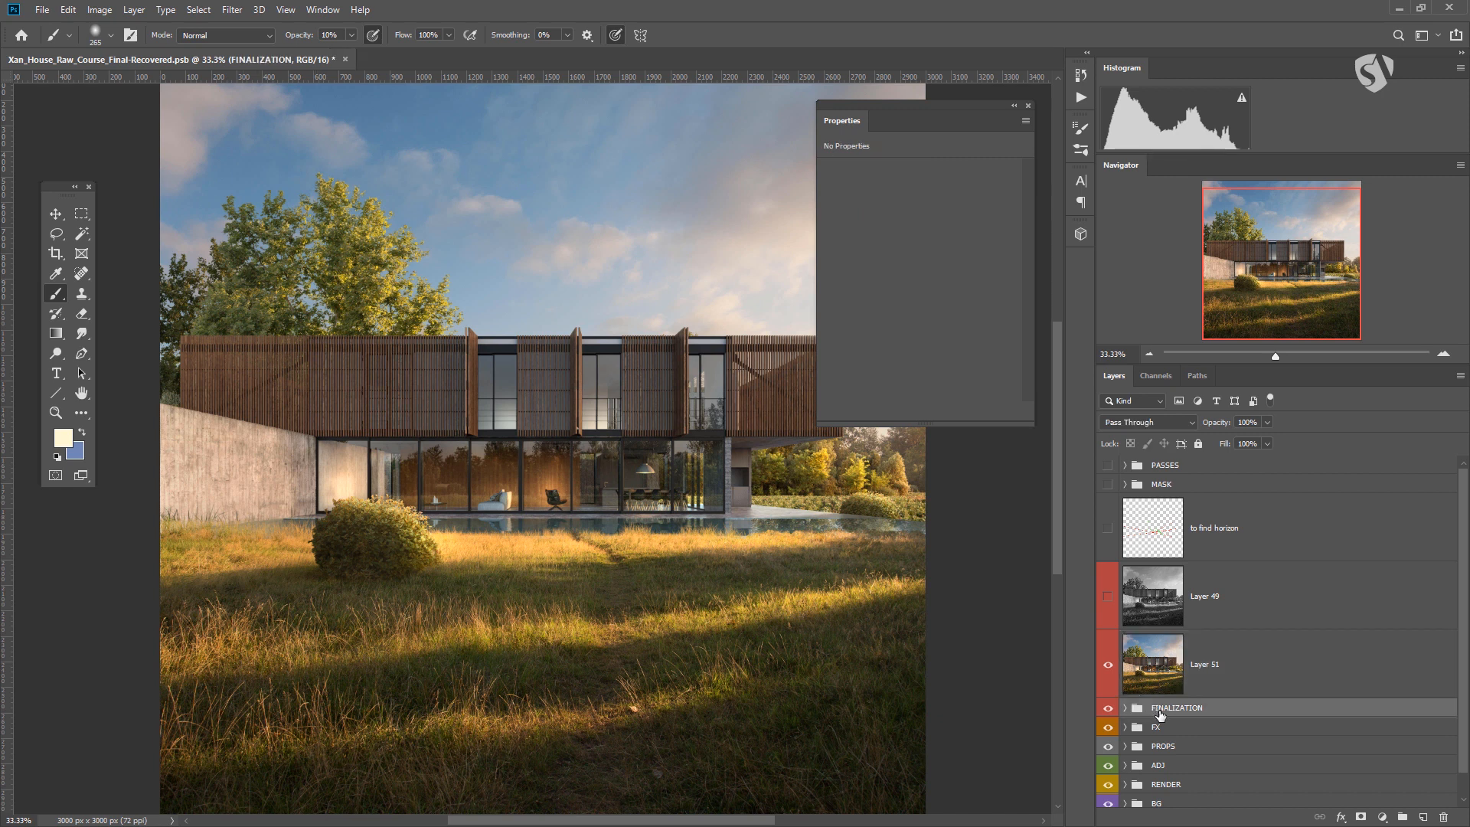
left_click(1109, 679)
left_click(1163, 670)
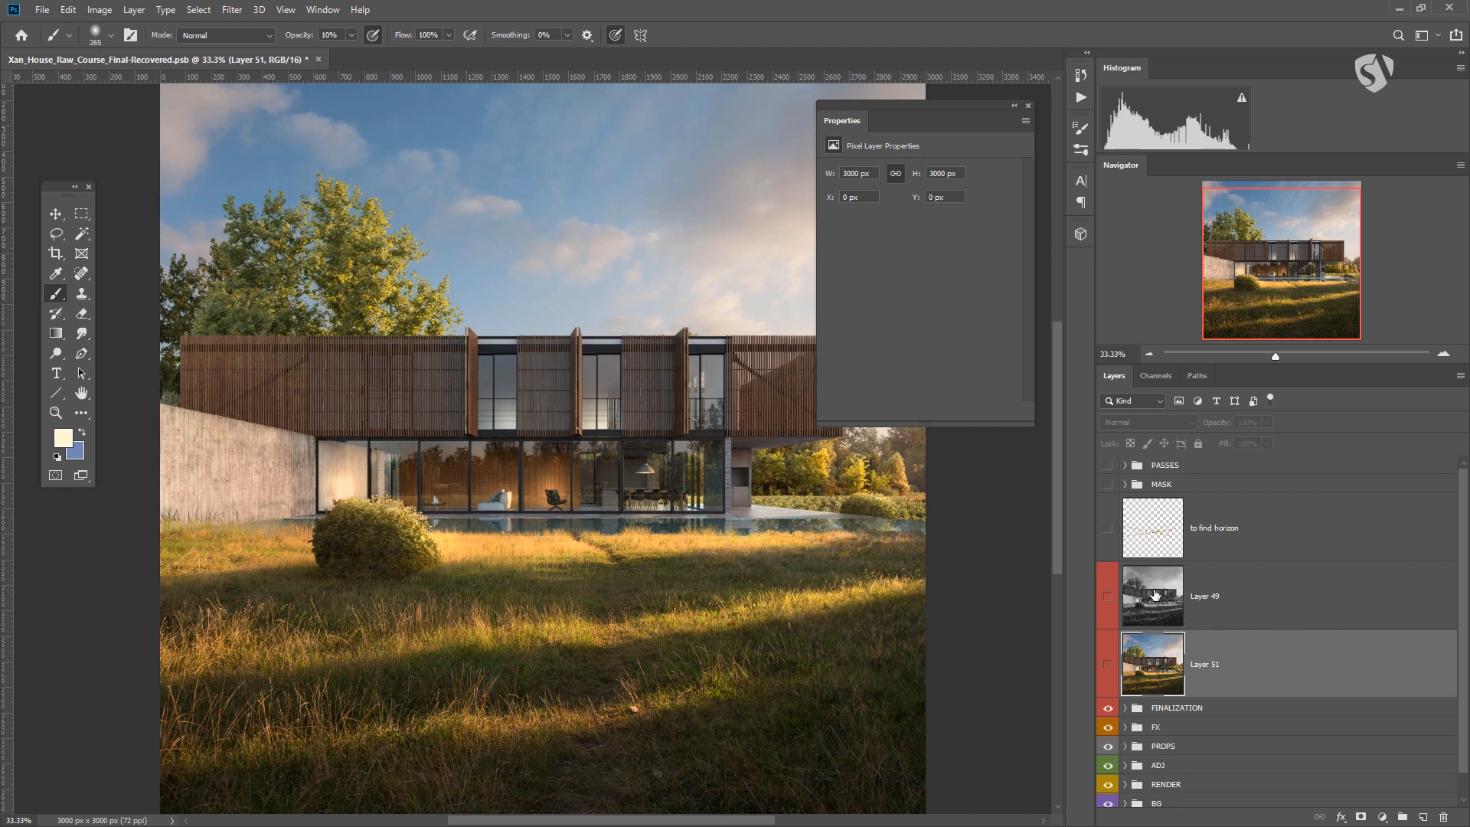
left_click(1109, 666)
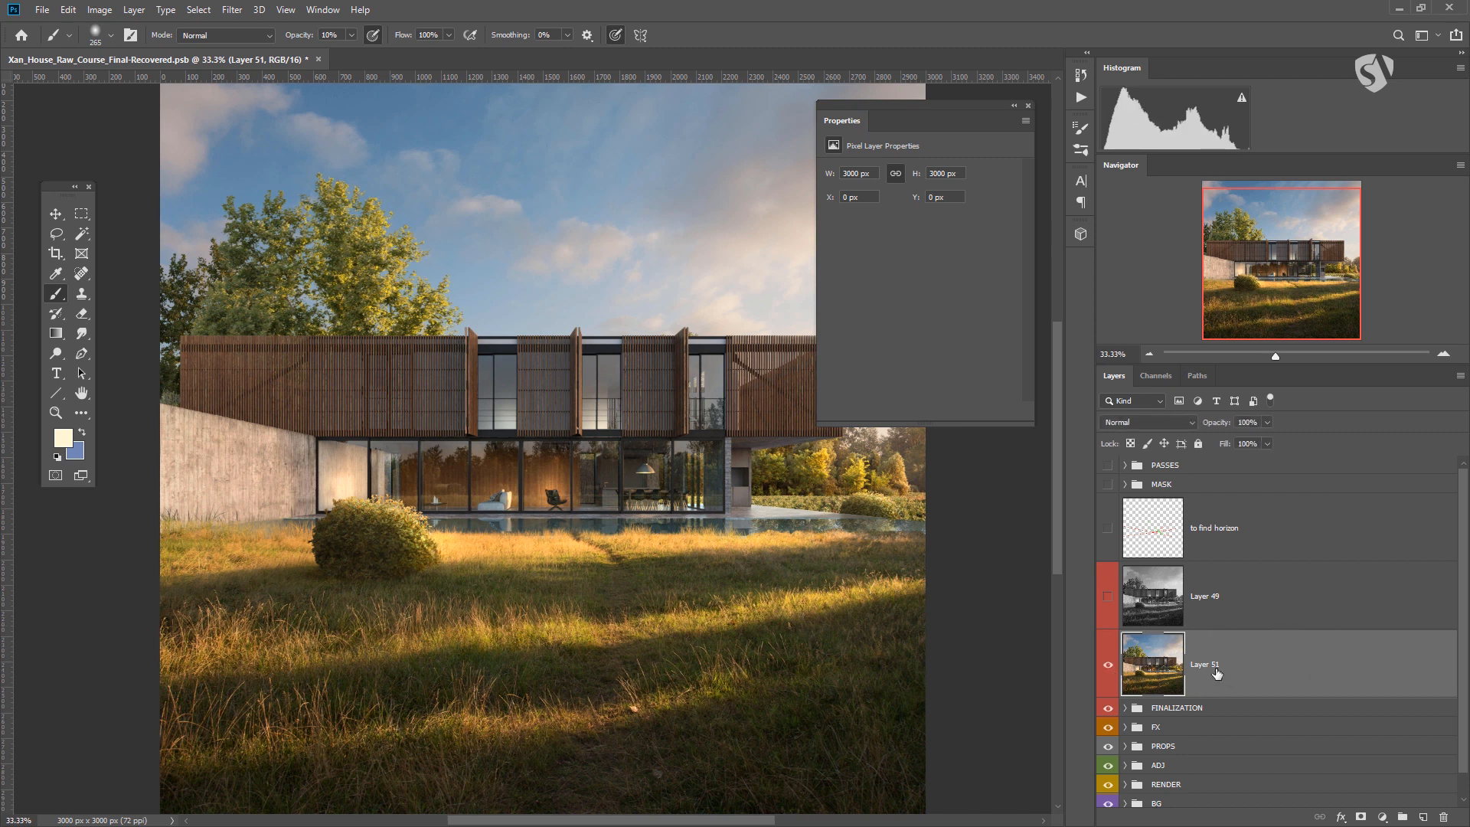